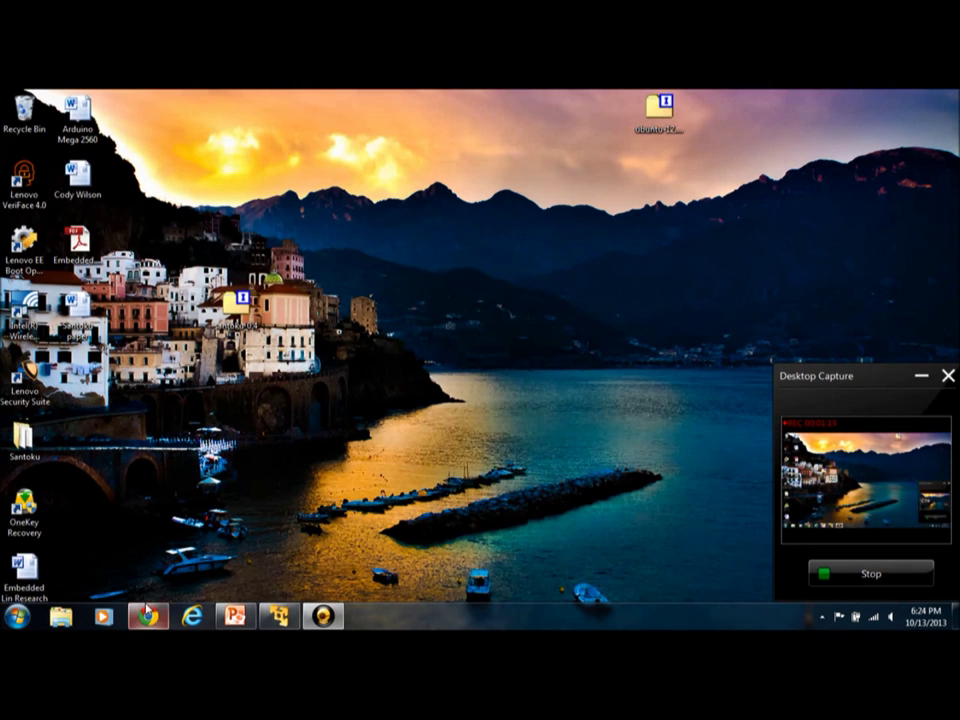
Step: Switch to Chrome and review the Ubuntu 12.04 LTS and 13.04 options on the Ubuntu desktop download page
click(146, 612)
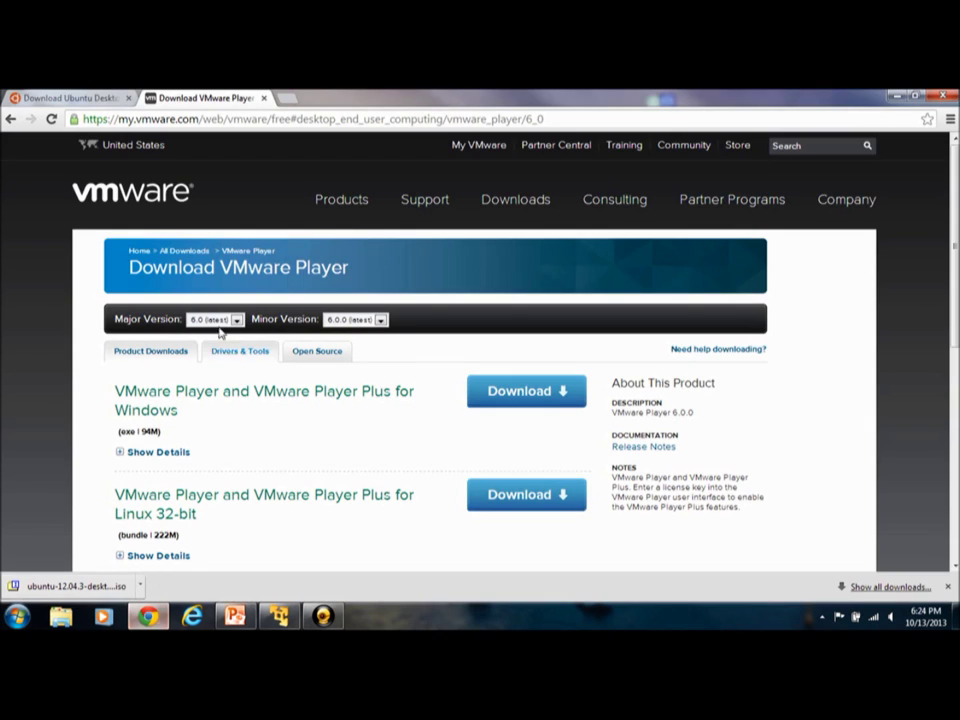
click(100, 97)
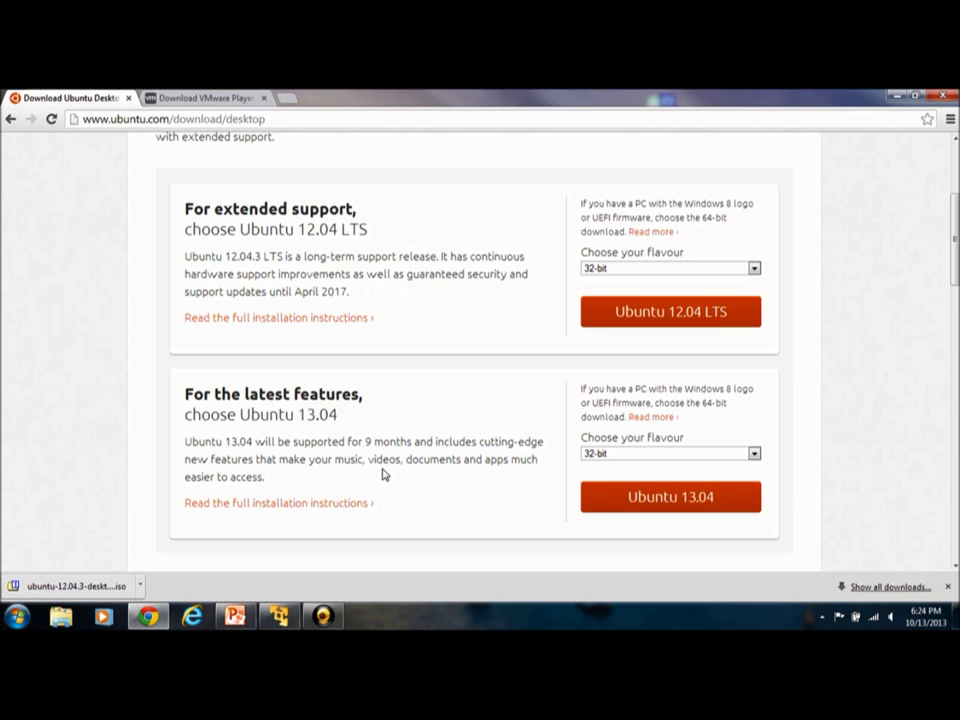
drag(382, 474, 403, 336)
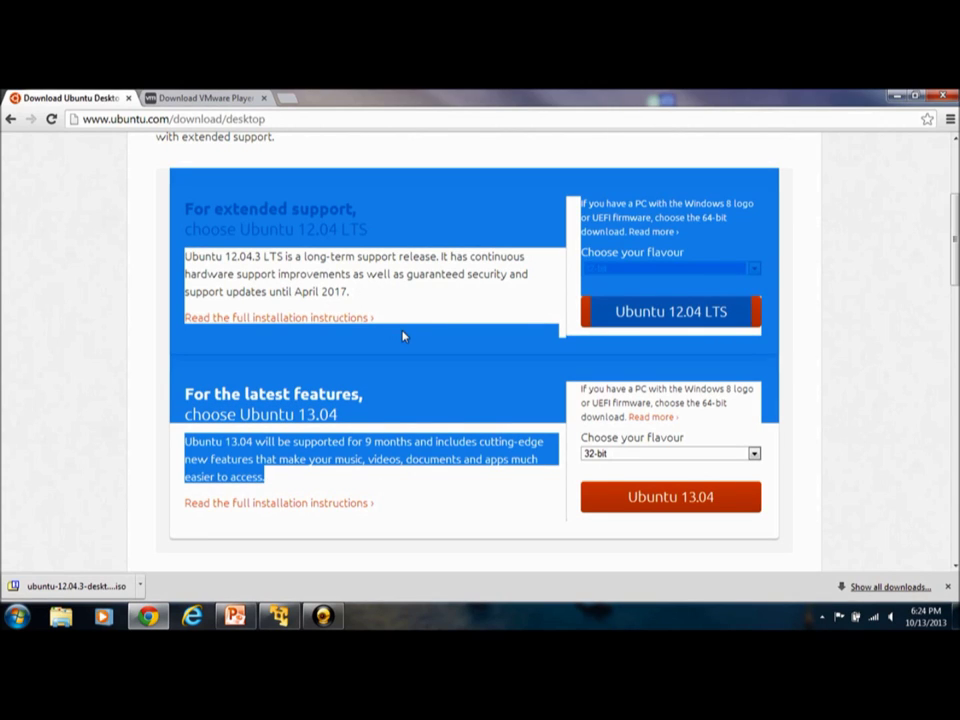
click(433, 279)
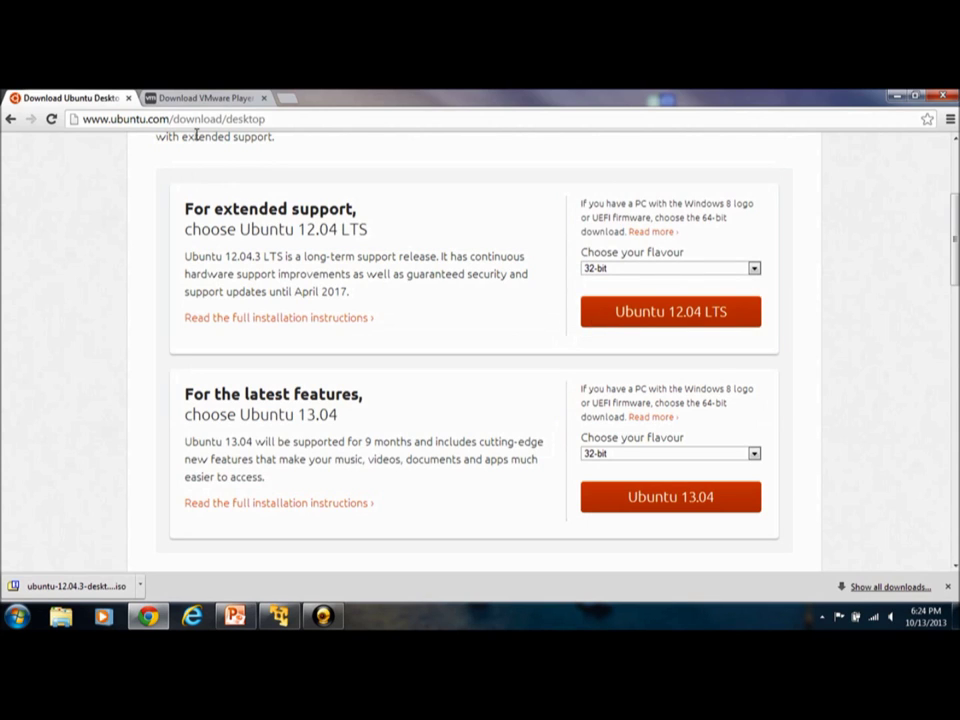
Step: View the free VMware Player download page on the VMware site, dismissing the survey window and closing the browser when done
click(212, 97)
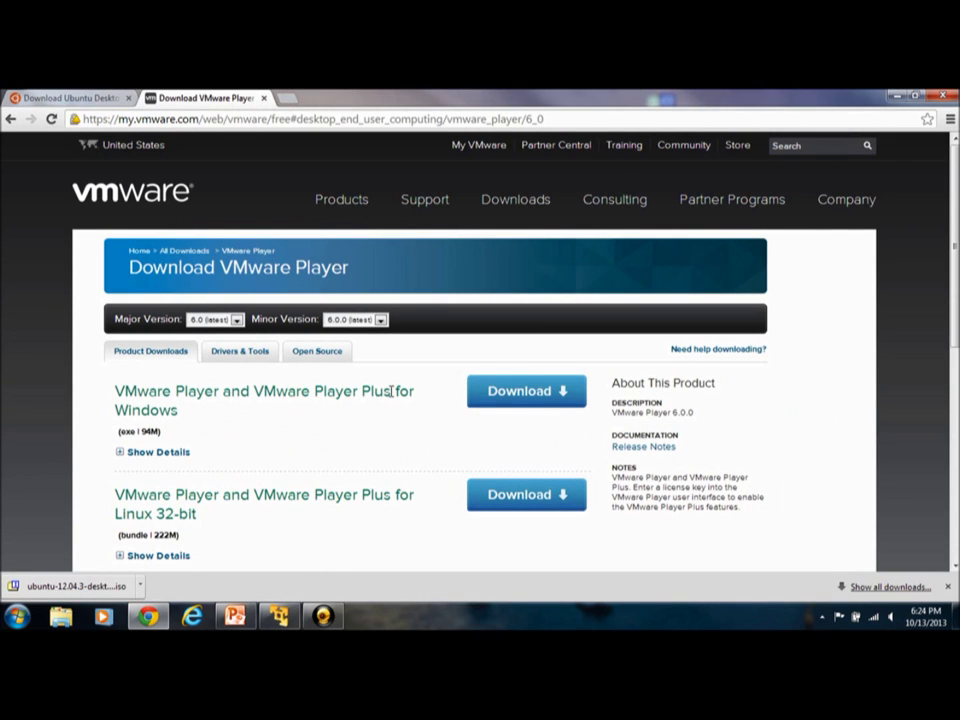
mouse_move(523, 196)
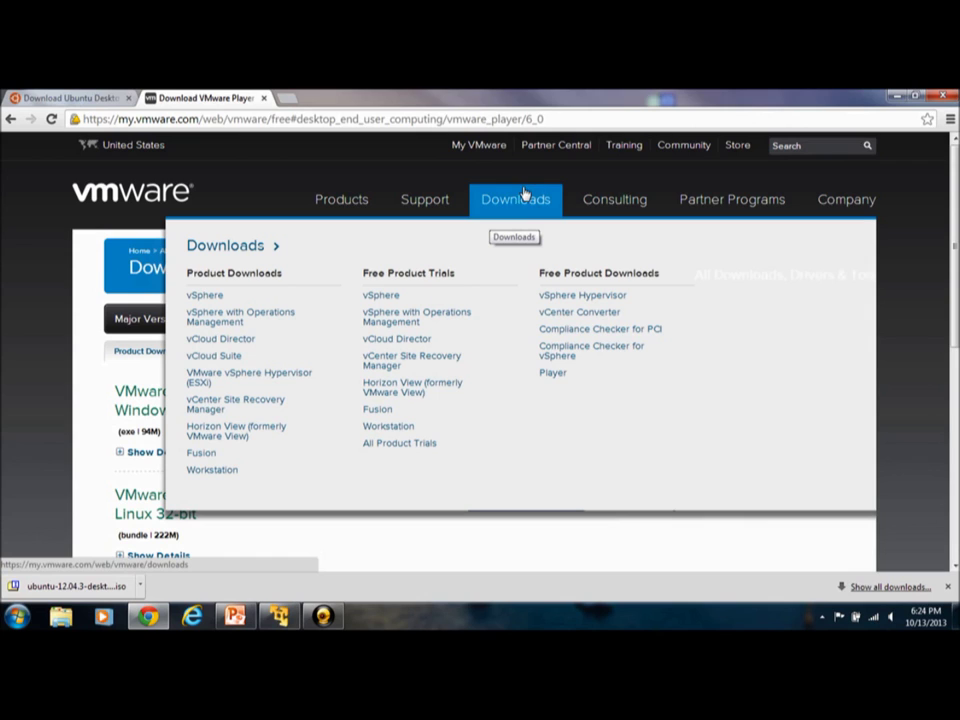
click(555, 376)
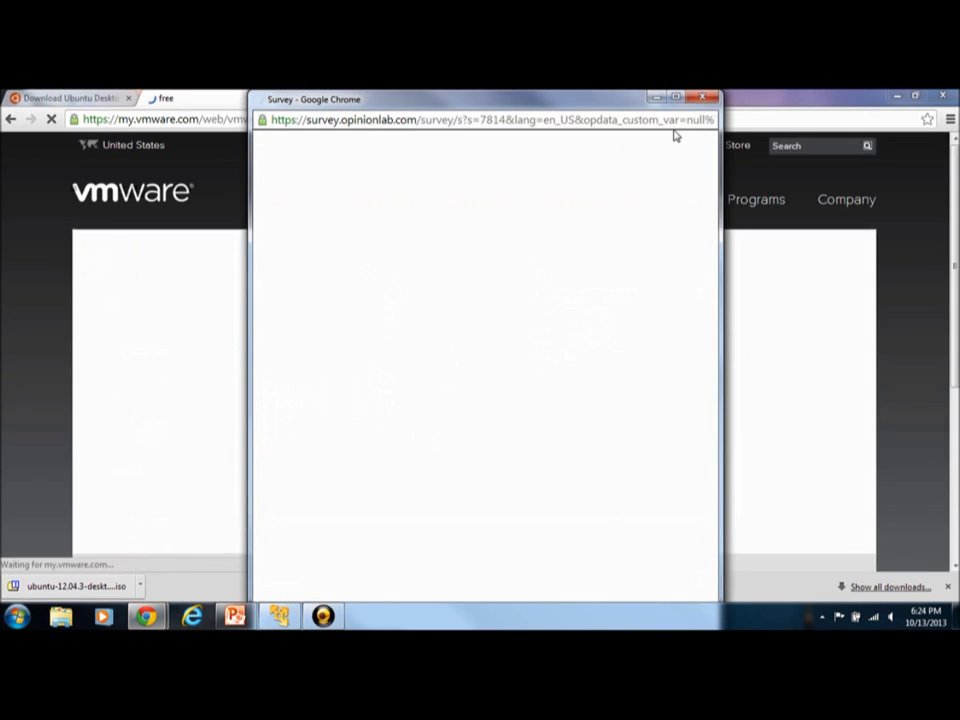
click(705, 99)
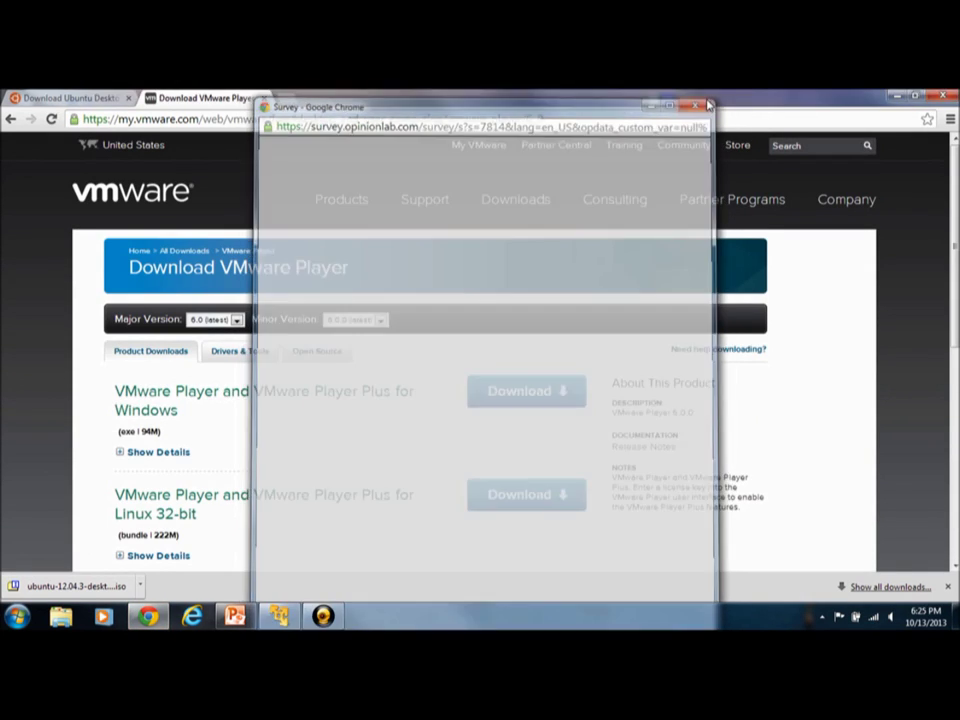
click(950, 96)
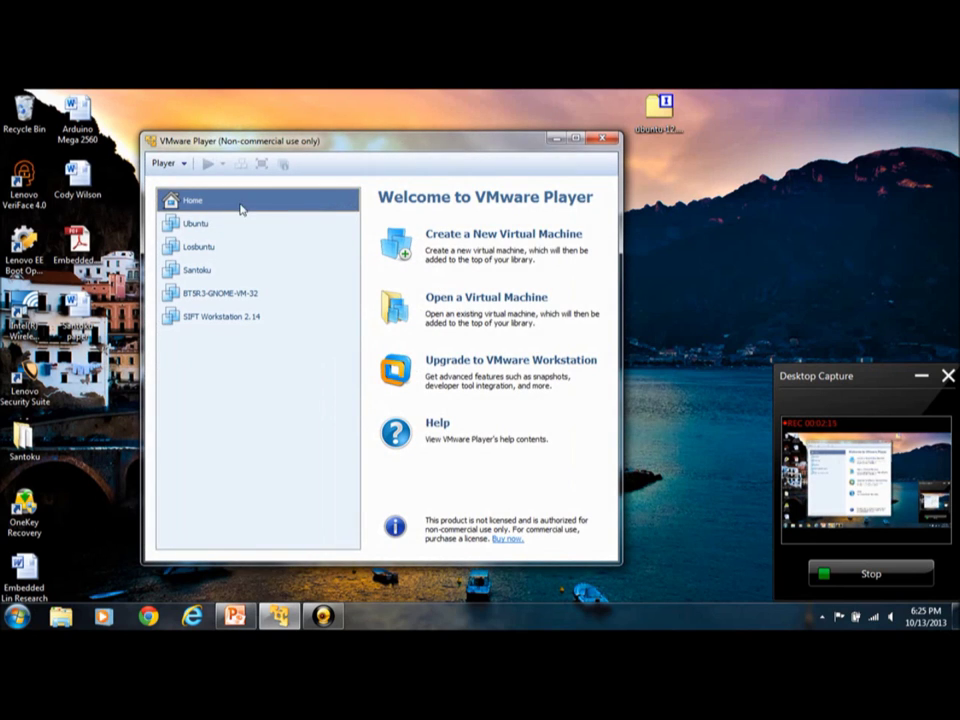
Step: Start a new virtual machine with the operating system installed later, using Linux as guest and Ubuntu as version
click(491, 240)
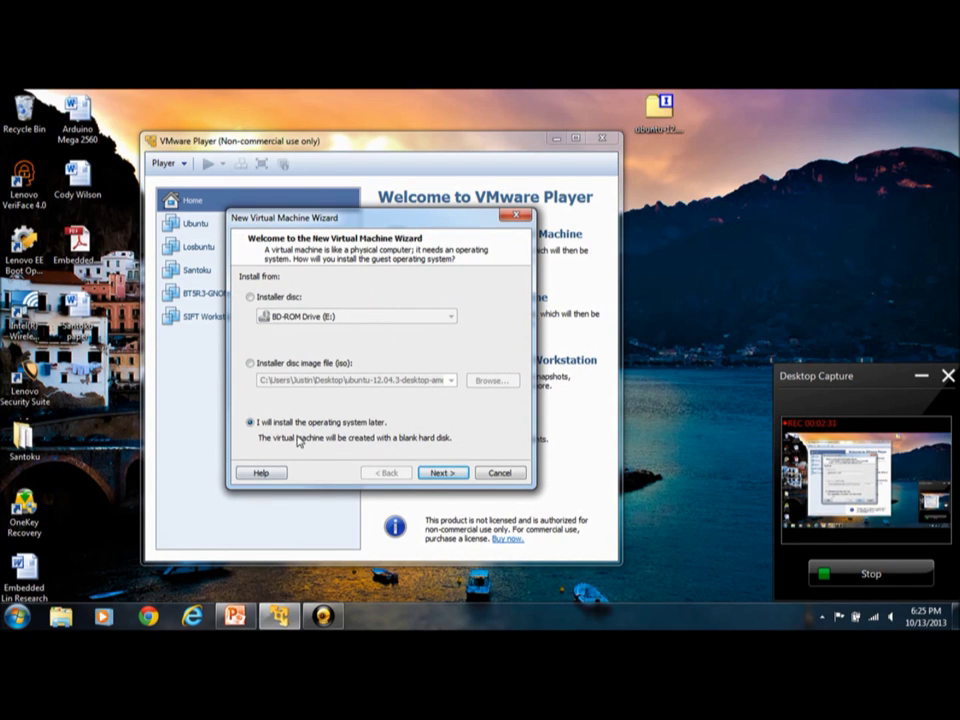
click(446, 474)
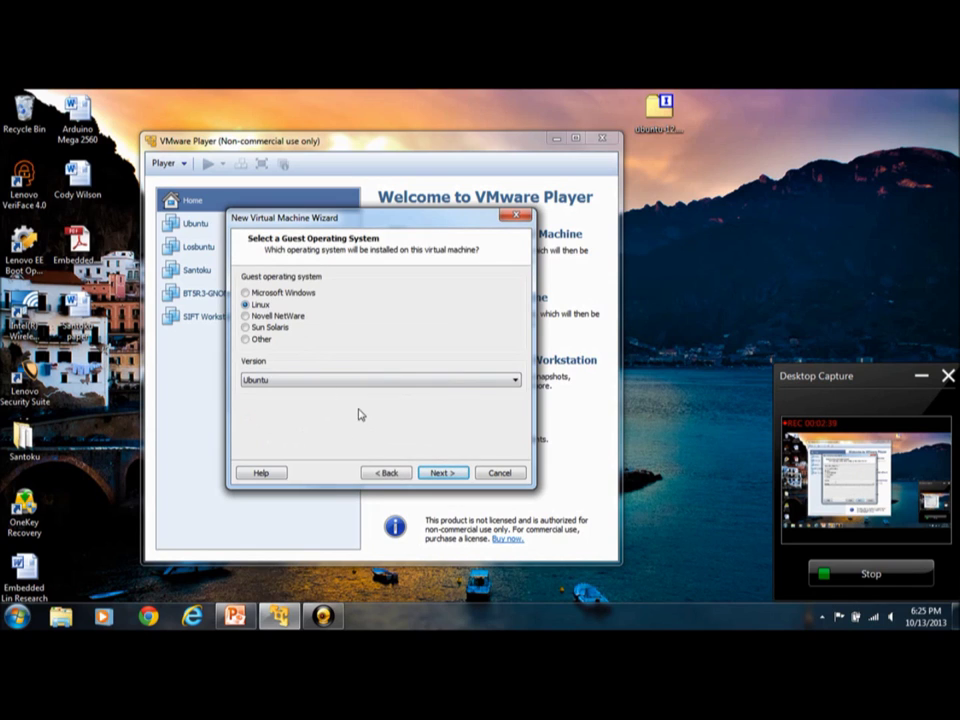
click(446, 474)
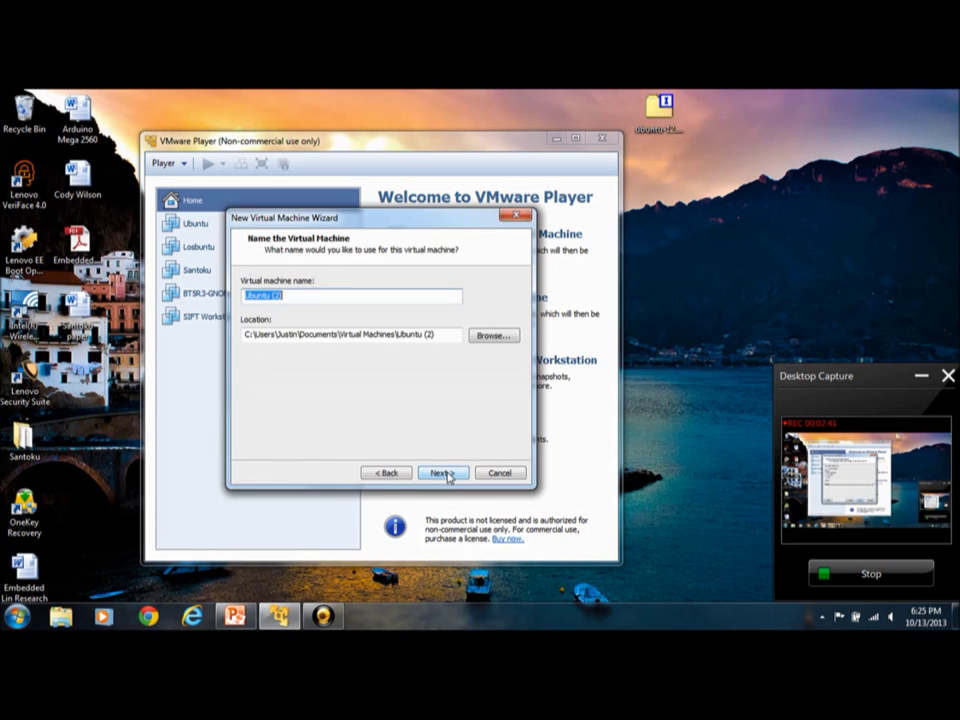
Step: Name the new virtual machine Ubuntu_video and accept its location
click(297, 297)
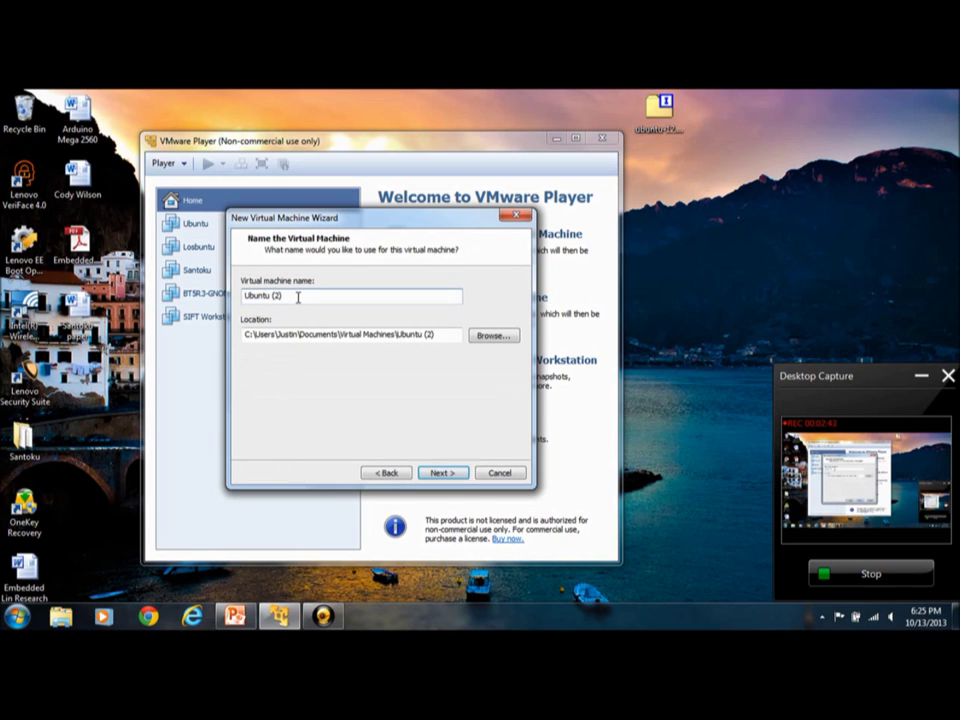
key(BackSpace)
key(BackSpace)
key(BackSpace)
text(- vide)
key(BackSpace)
key(BackSpace)
key(BackSpace)
key(BackSpace)
key(BackSpace)
key(BackSpace)
key(BackSpace)
text(_video)
click(445, 472)
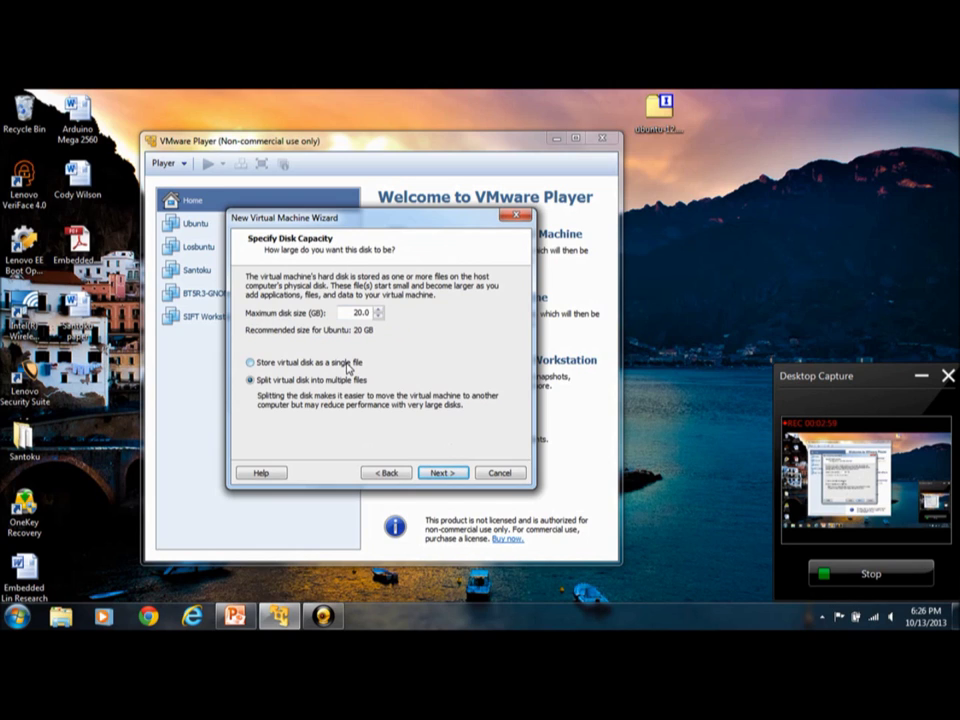
Step: Store the 20 GB virtual disk as a single file and finish creating the virtual machine
click(347, 367)
click(449, 474)
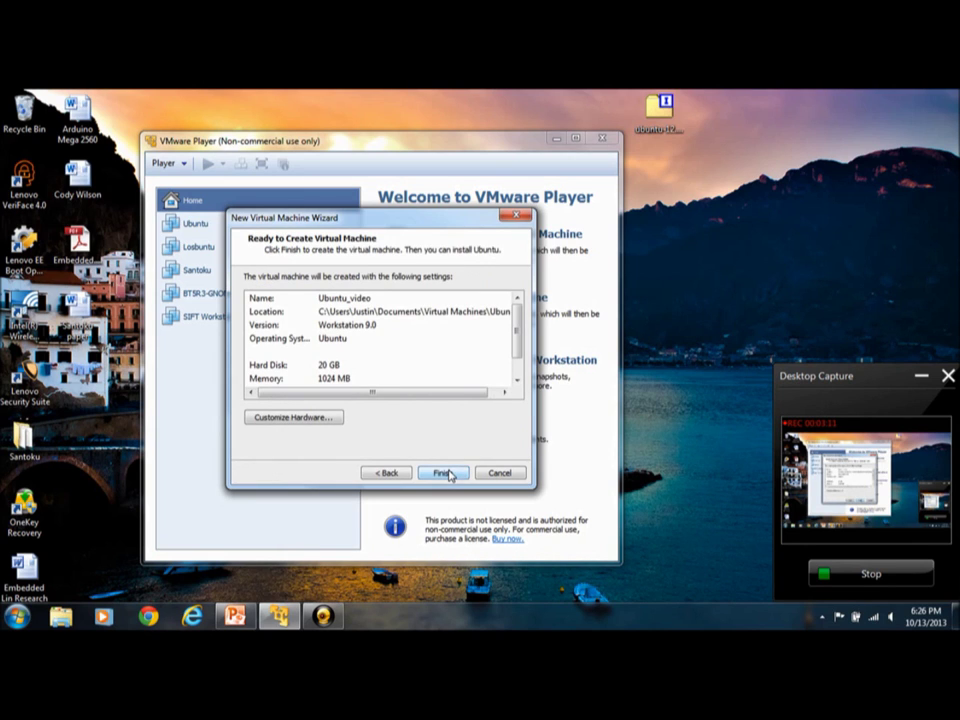
click(449, 474)
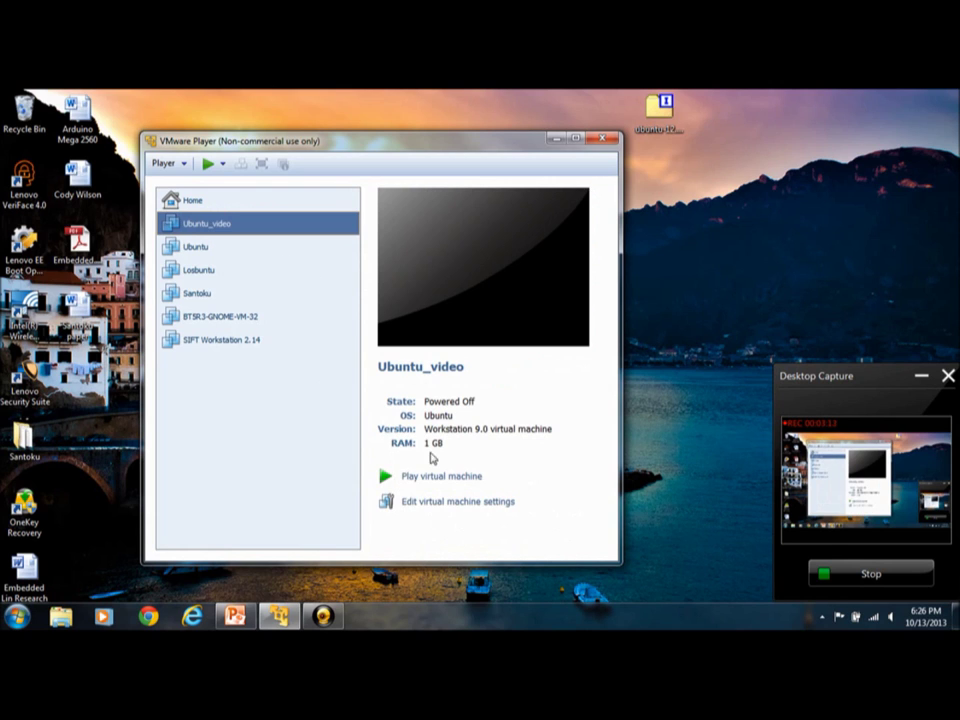
Step: Edit the Ubuntu_video virtual machine settings and set its memory to 2048 MB
click(429, 510)
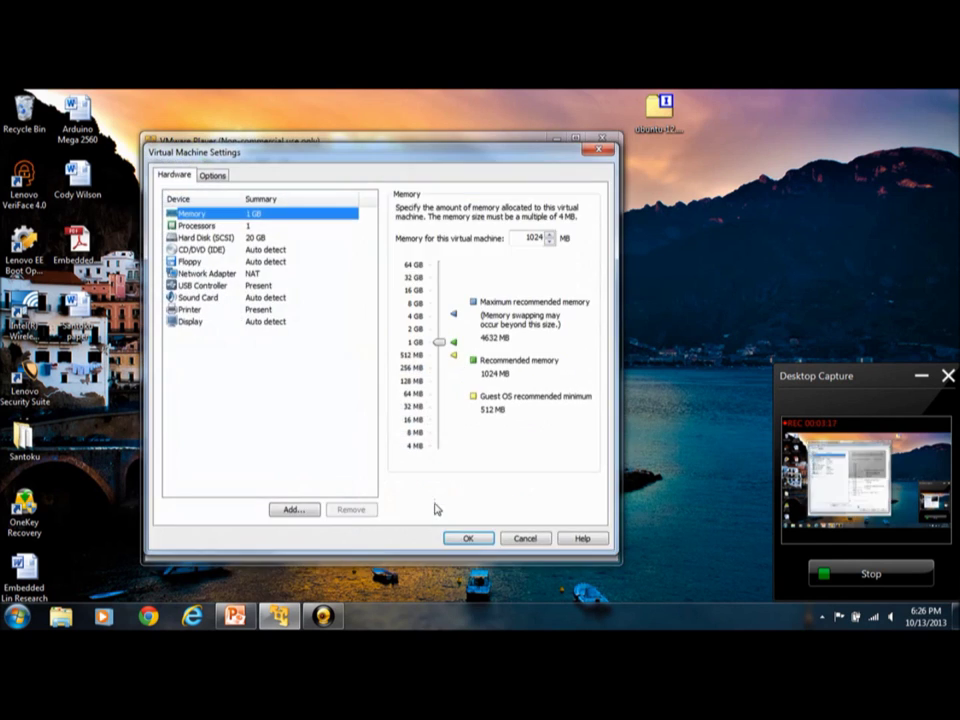
drag(438, 342, 439, 330)
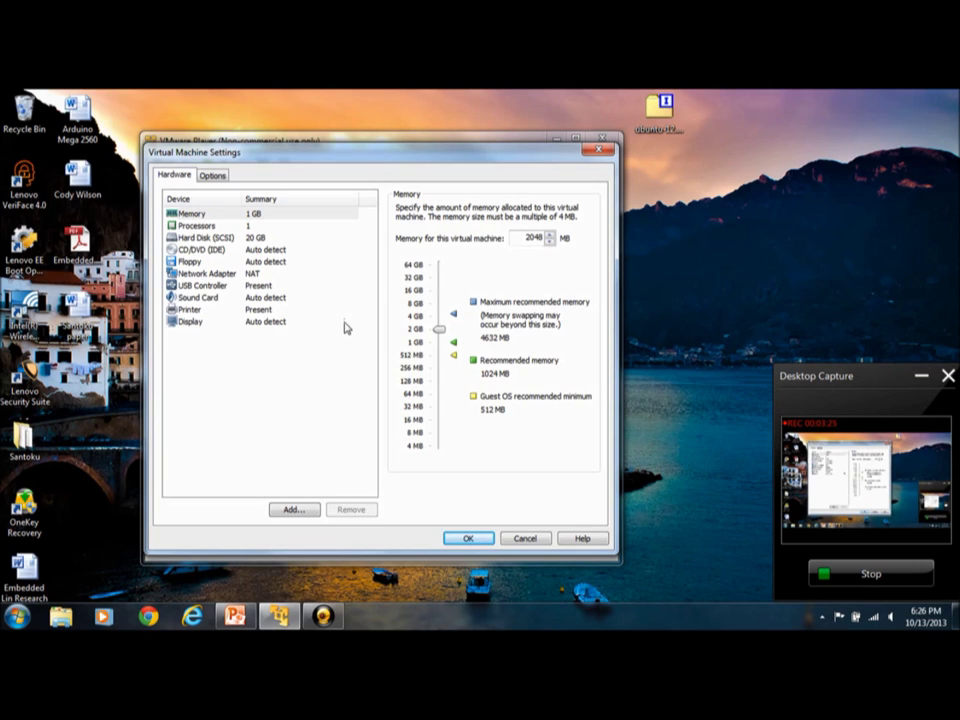
Step: Connect the virtual CD/DVD drive to the ubuntu-12.04.3-desktop-i386 ISO image on the Desktop
click(246, 251)
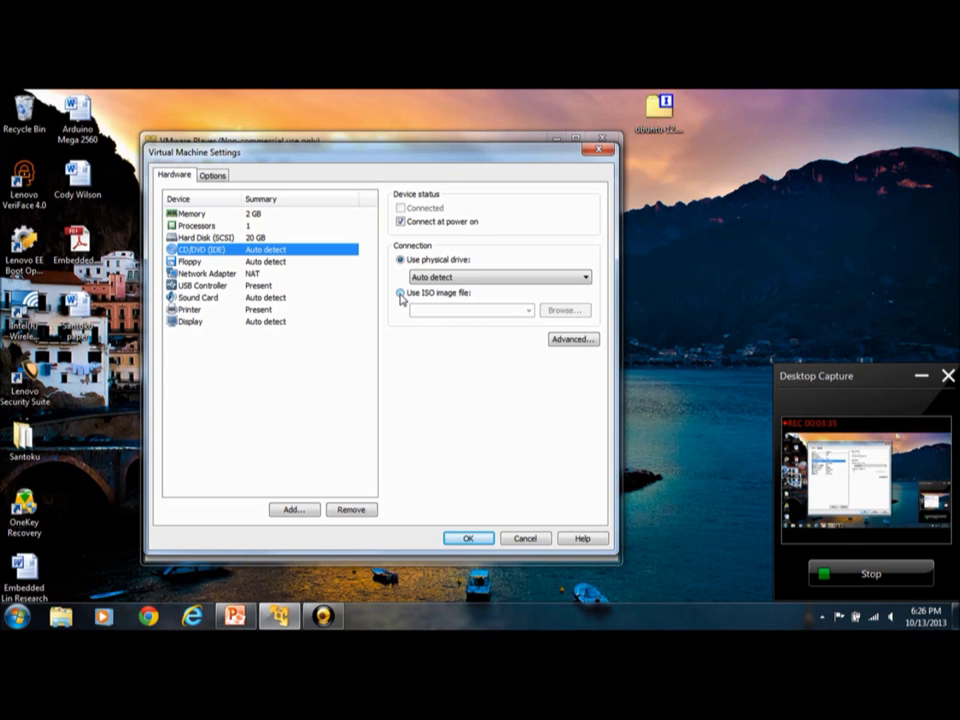
click(400, 295)
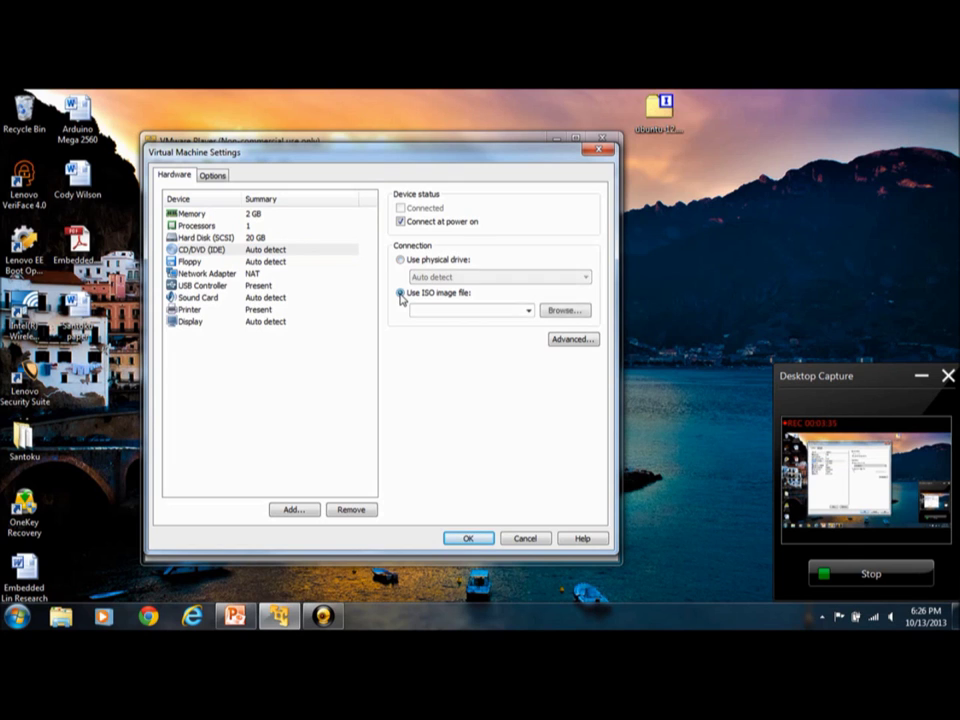
click(563, 311)
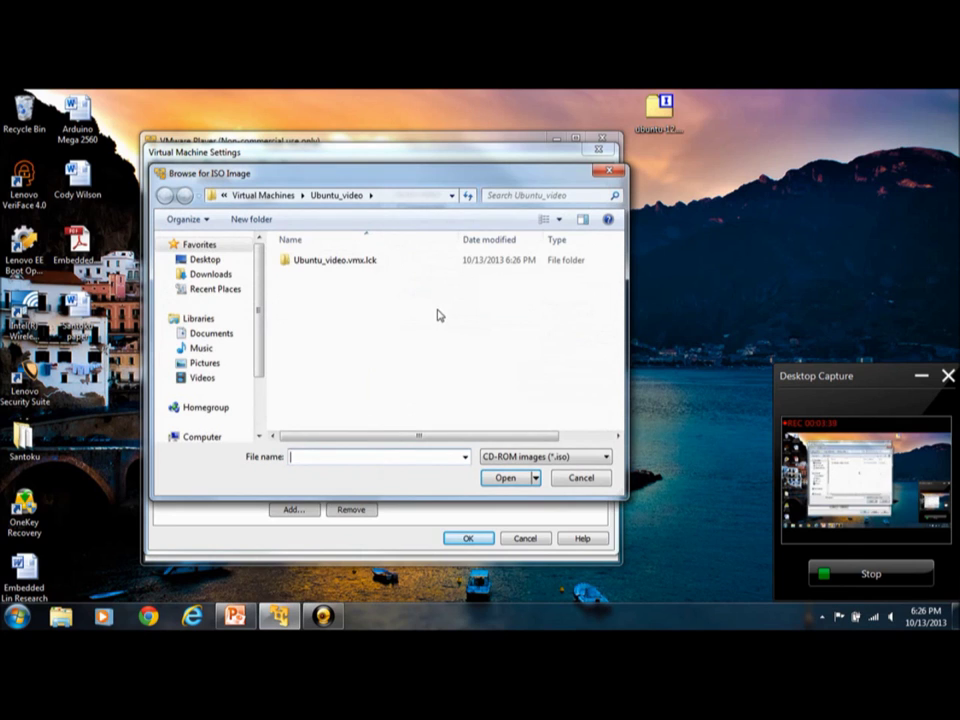
click(227, 264)
drag(617, 303, 630, 360)
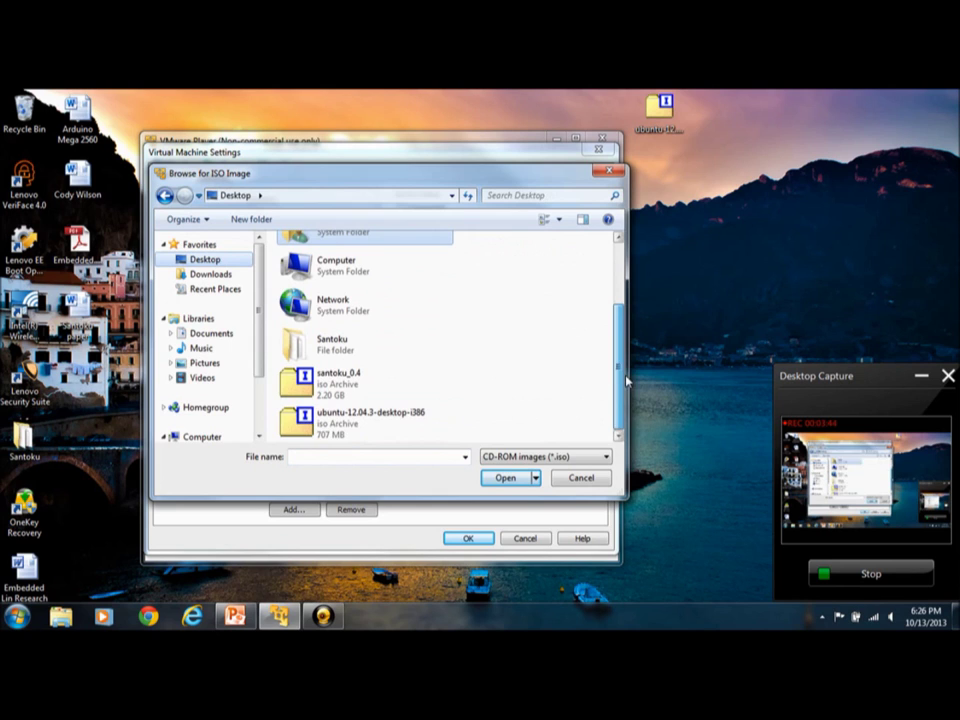
click(421, 426)
click(506, 479)
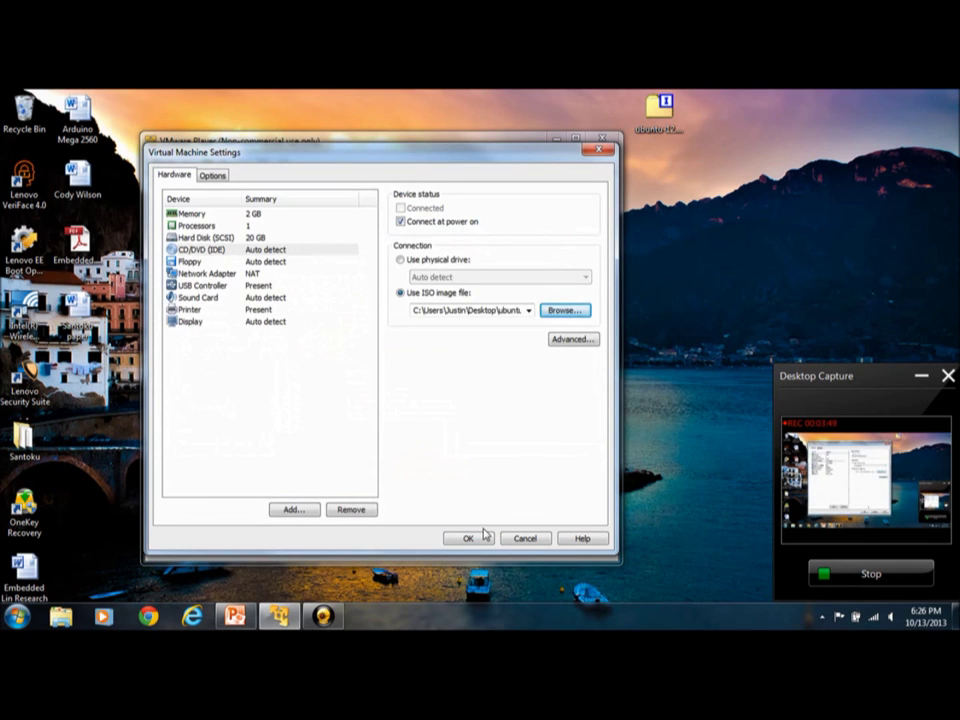
Step: Set the number of processor cores to 2 and save the virtual machine settings
click(246, 226)
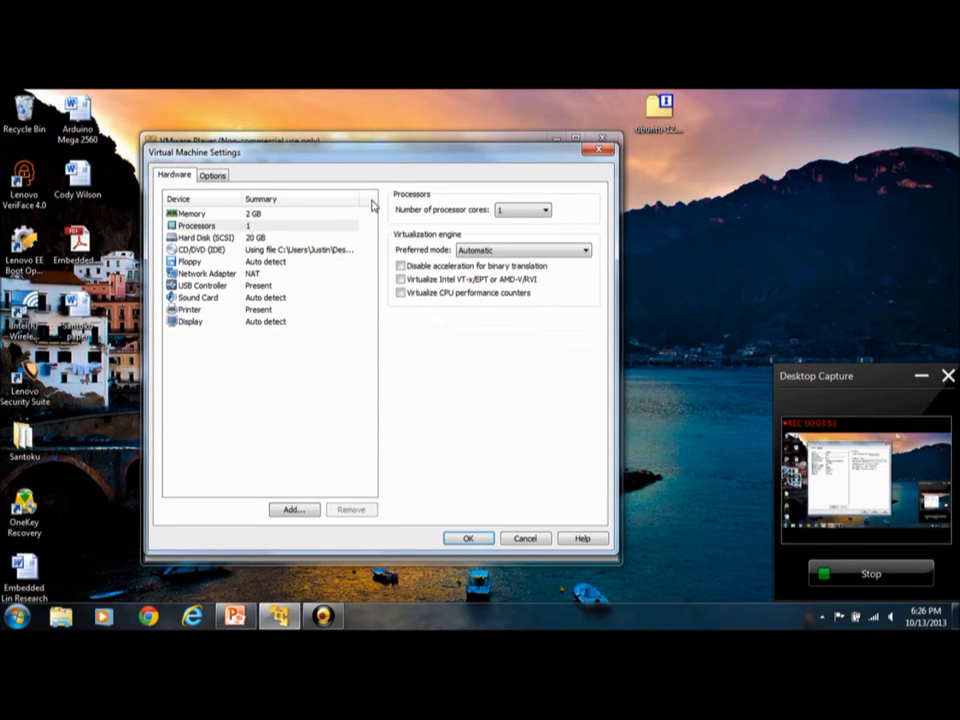
click(532, 217)
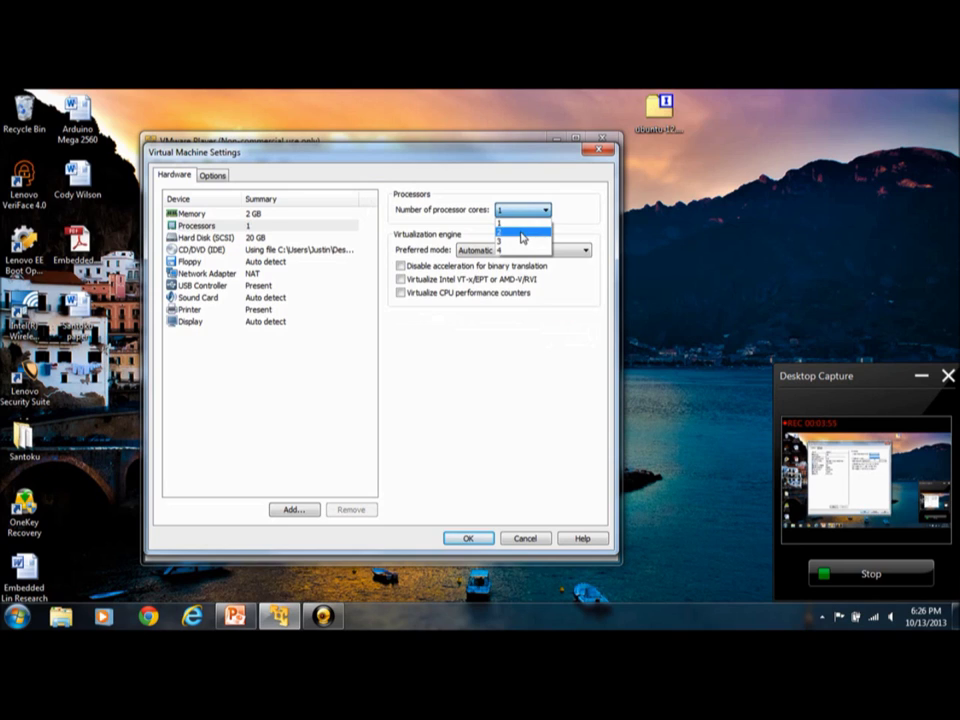
click(521, 232)
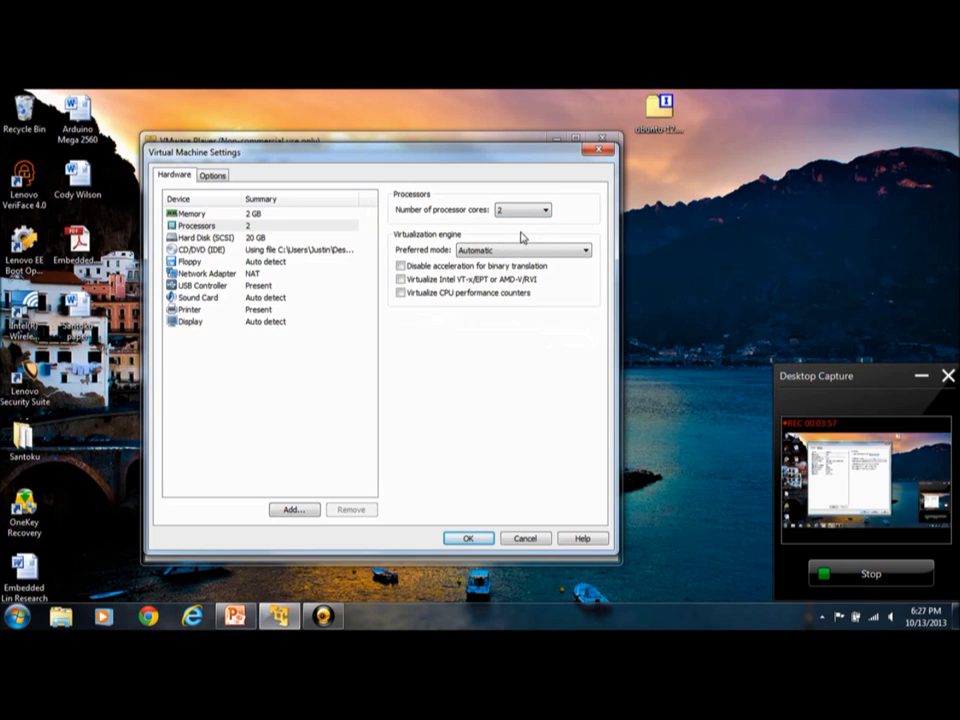
click(486, 543)
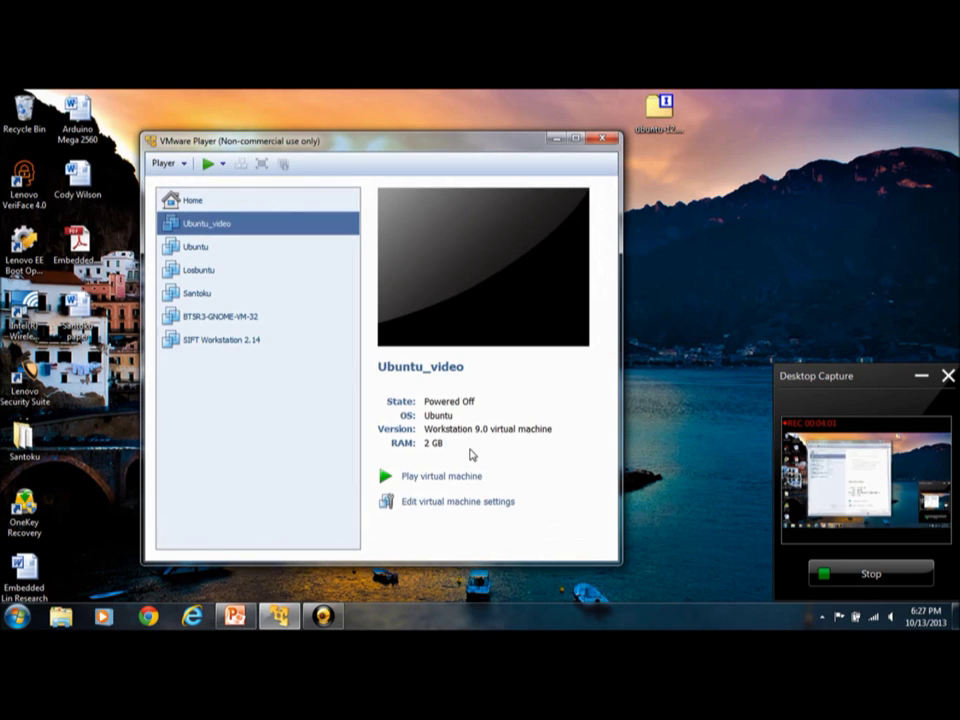
Step: Power on the Ubuntu_video virtual machine and choose to install Ubuntu in English
click(460, 478)
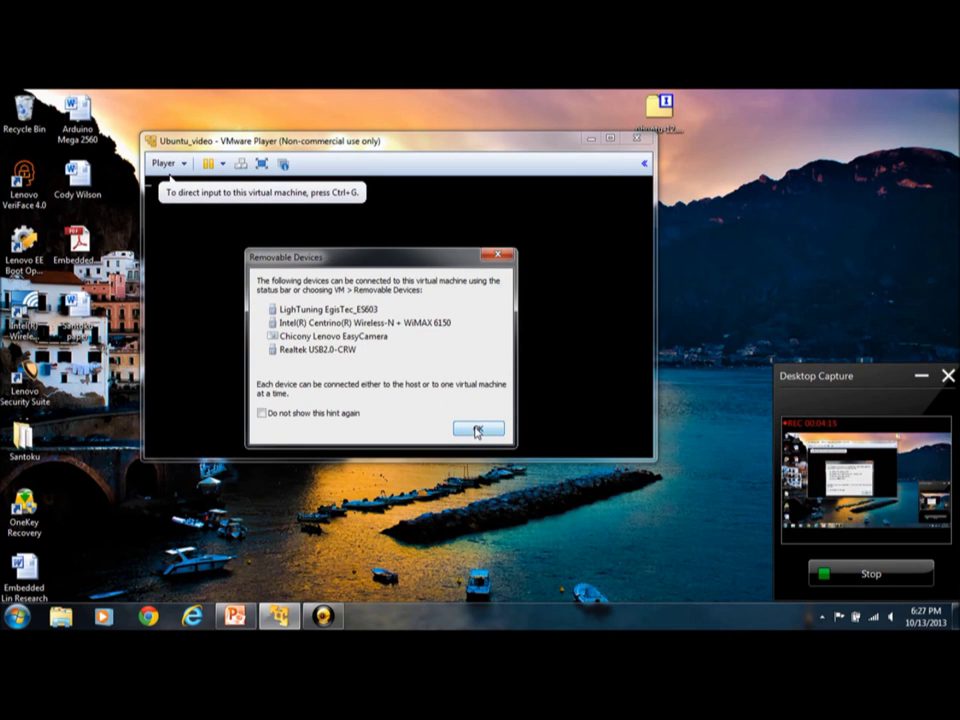
click(476, 431)
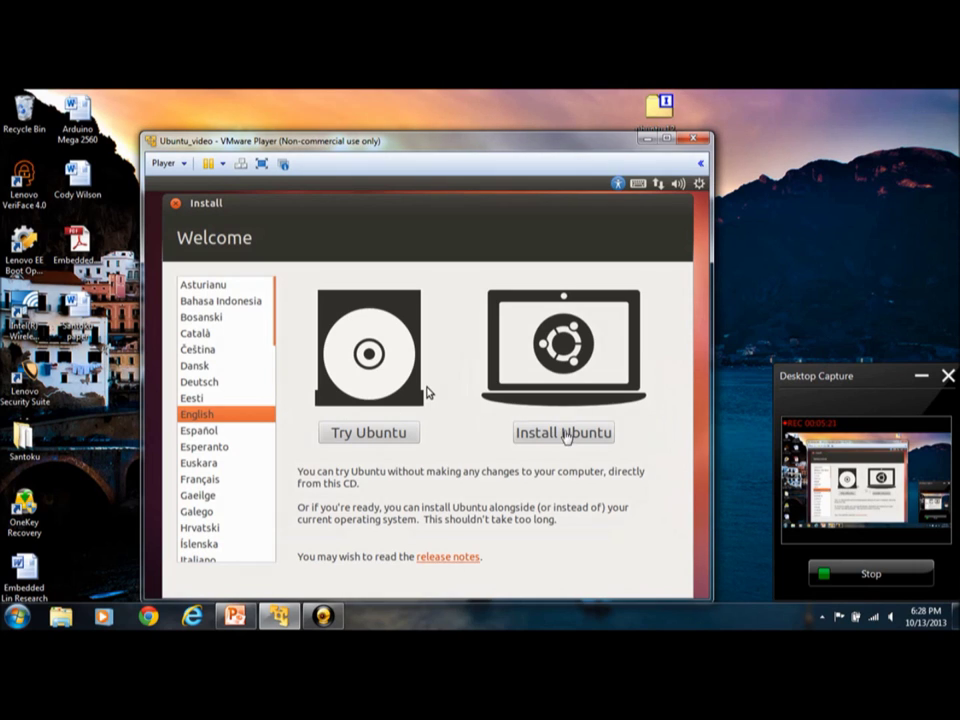
click(427, 393)
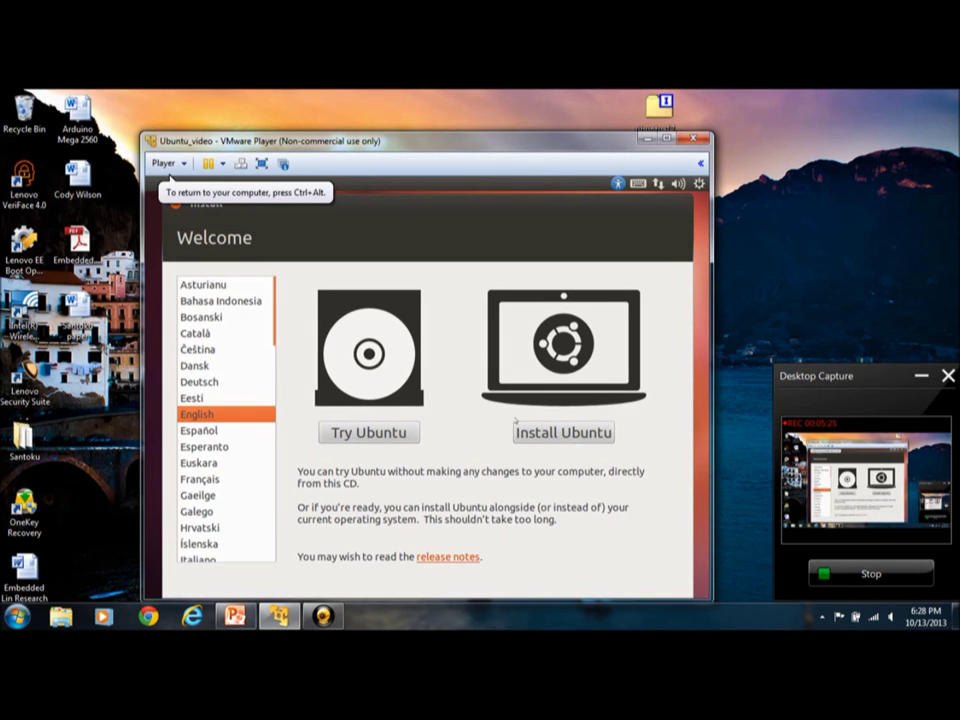
Step: Continue the setup without updates or third-party software and start the installation by erasing the entire 21.5 GB virtual disk
key(ctrl+alt)
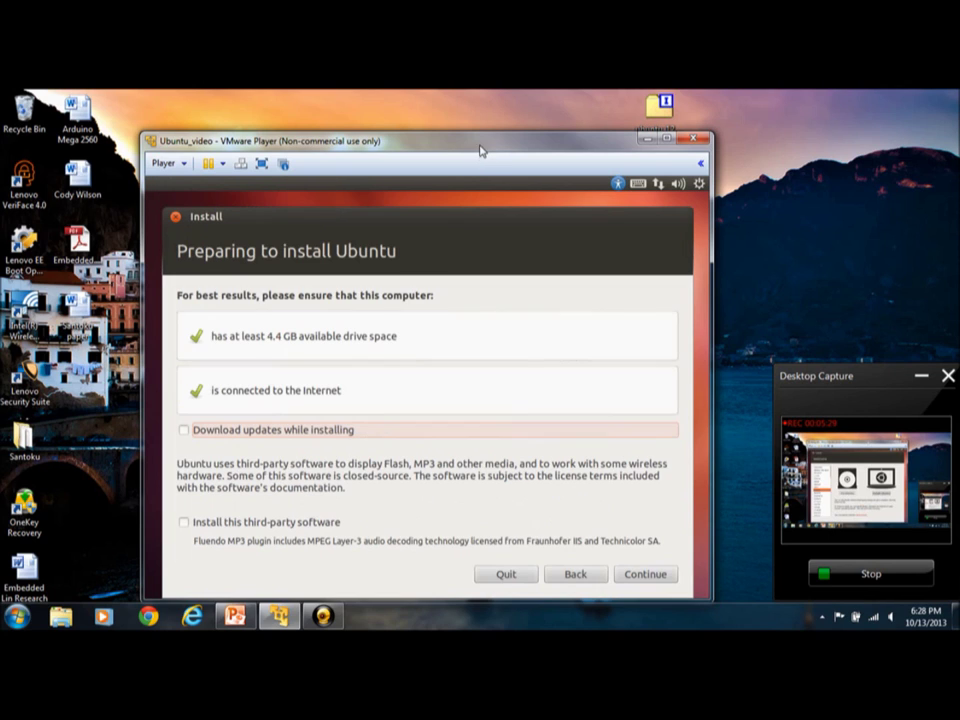
drag(456, 150, 411, 125)
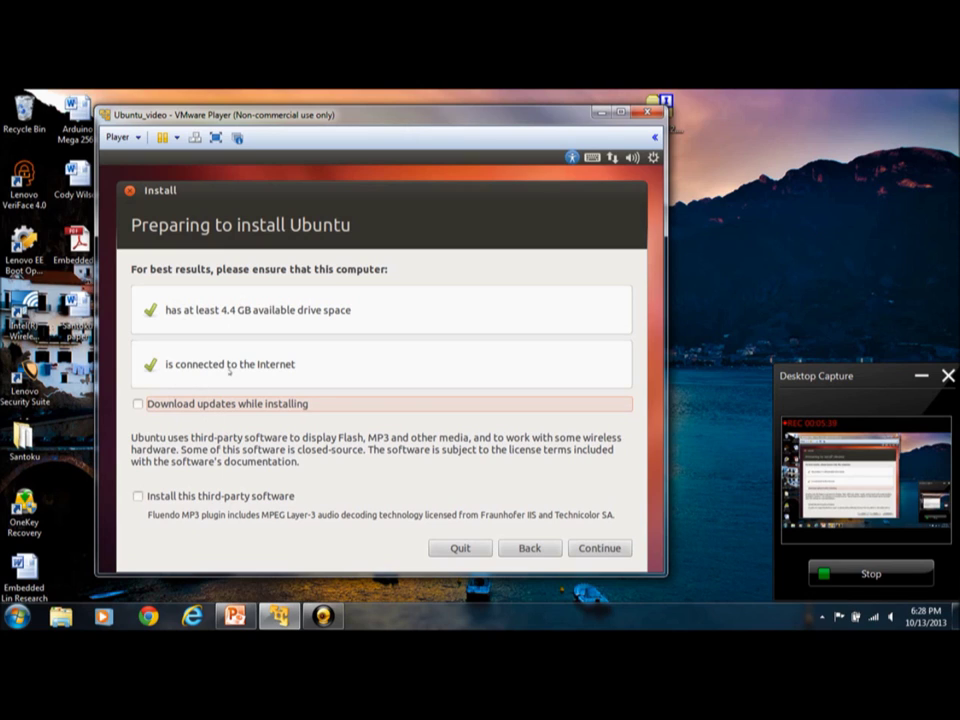
click(589, 546)
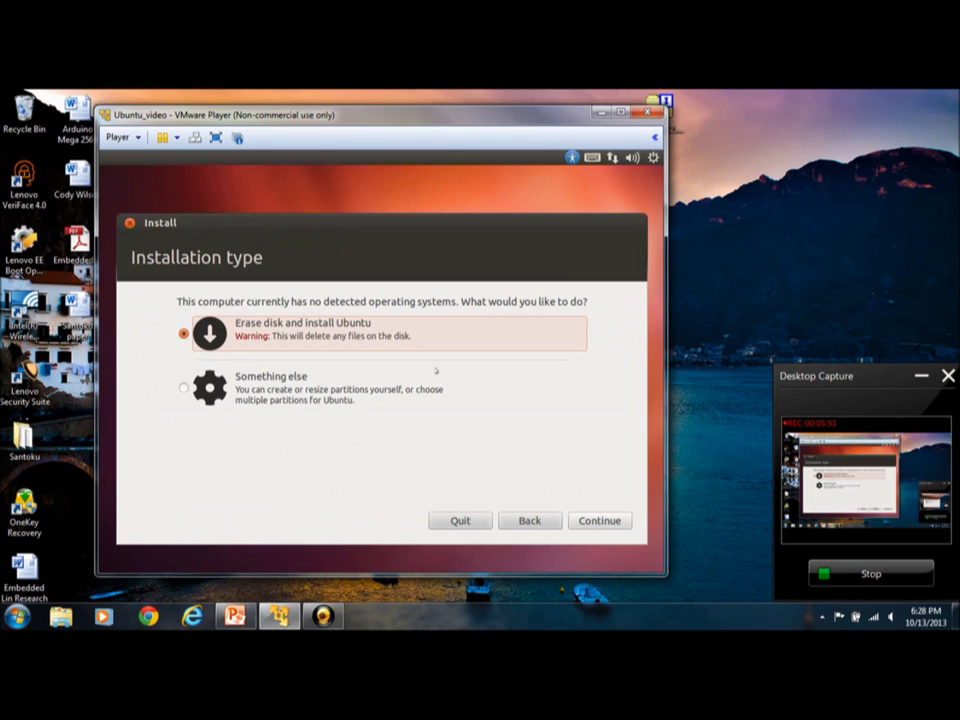
click(616, 521)
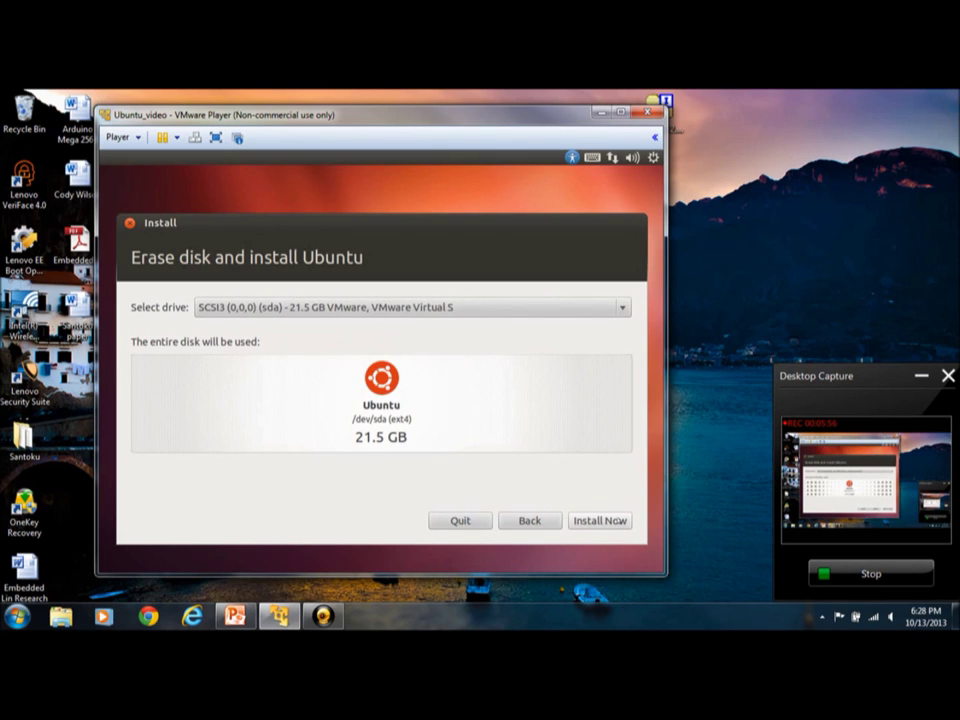
click(600, 520)
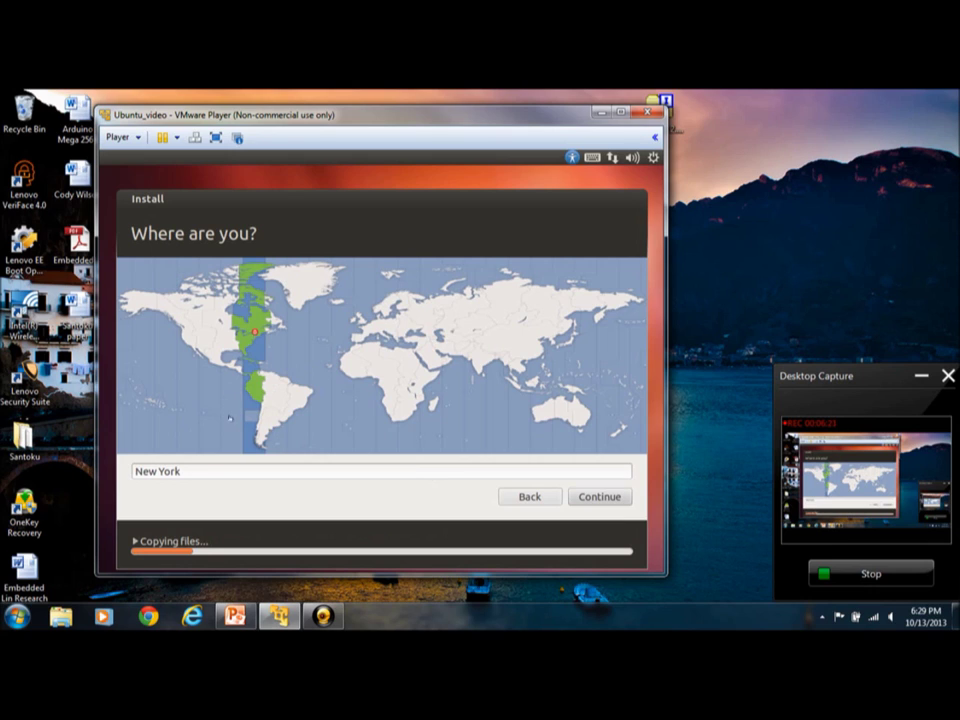
Step: Try to set the installer's location to "Miami, florida"
click(358, 471)
key(BackSpace)
key(BackSpace)
key(BackSpace)
key(BackSpace)
key(BackSpace)
key(BackSpace)
key(BackSpace)
key(BackSpace)
text(Miami, flo)
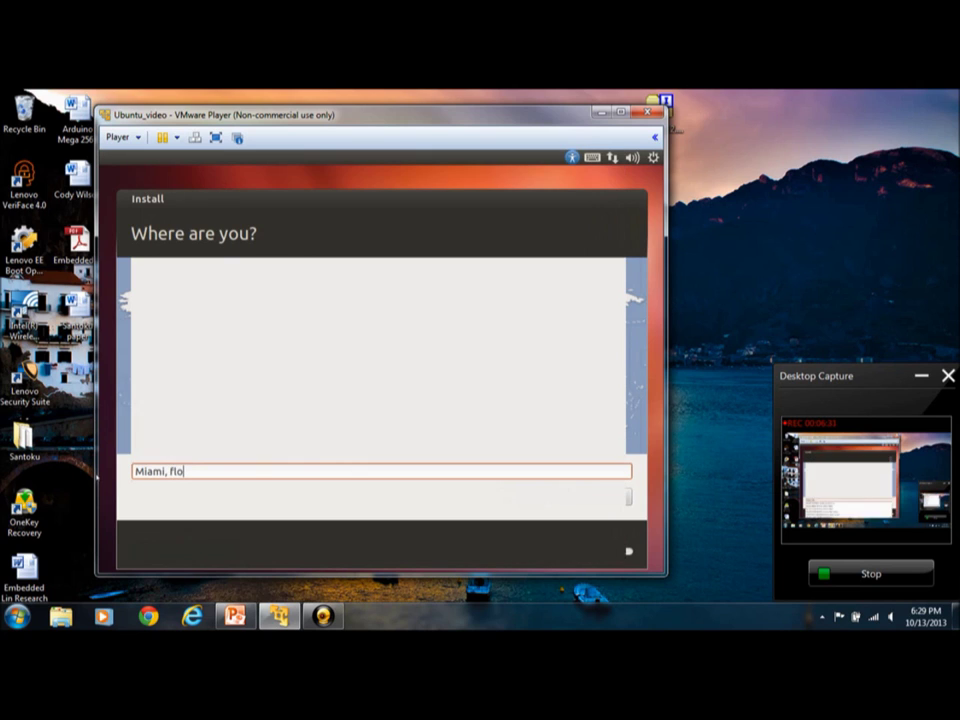
text(riuda)
key(BackSpace)
key(BackSpace)
key(BackSpace)
text(da)
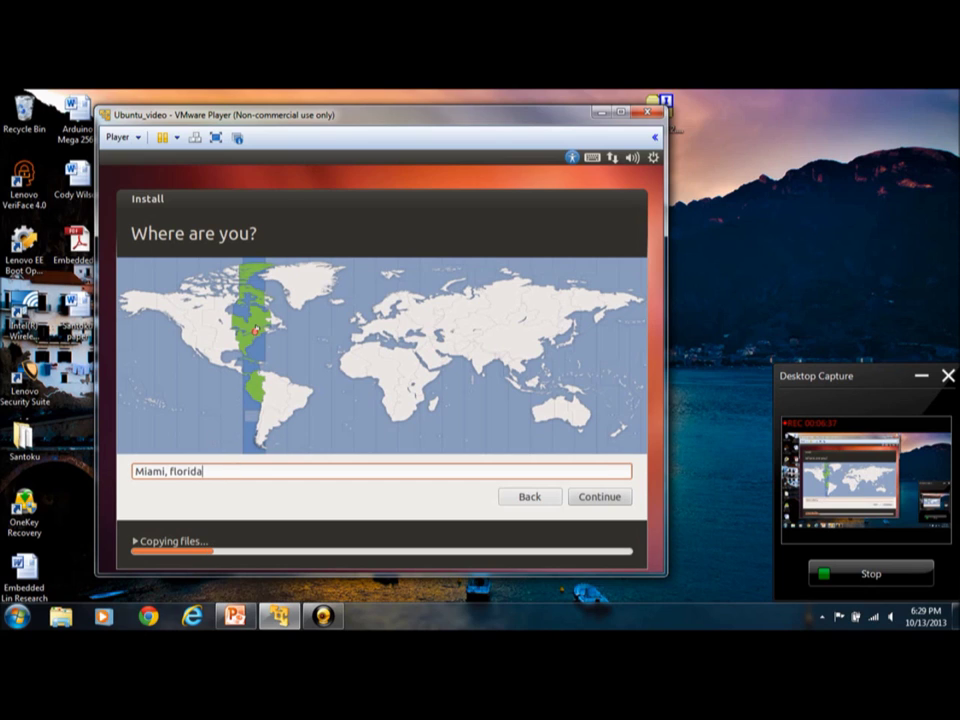
Step: Try to pick a location near Florida on the time zone map
click(244, 356)
click(243, 355)
click(245, 349)
click(240, 359)
click(239, 337)
Step: Set the location to Miami Beach (Florida, United States) and continue with the English (US) keyboard layout
double_click(172, 470)
text(Miami)
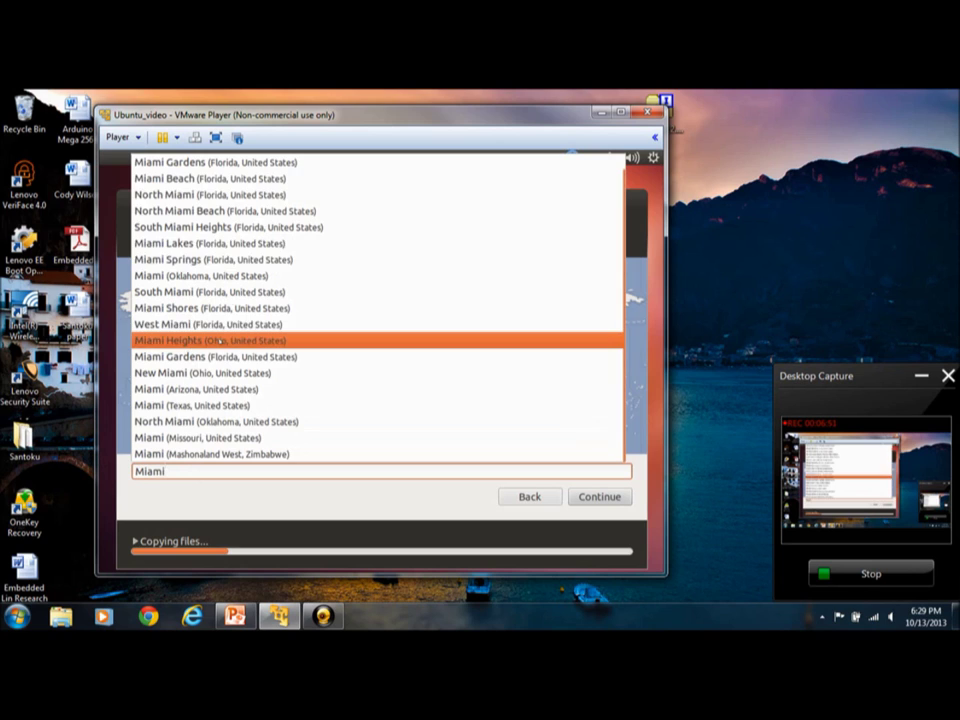
click(240, 179)
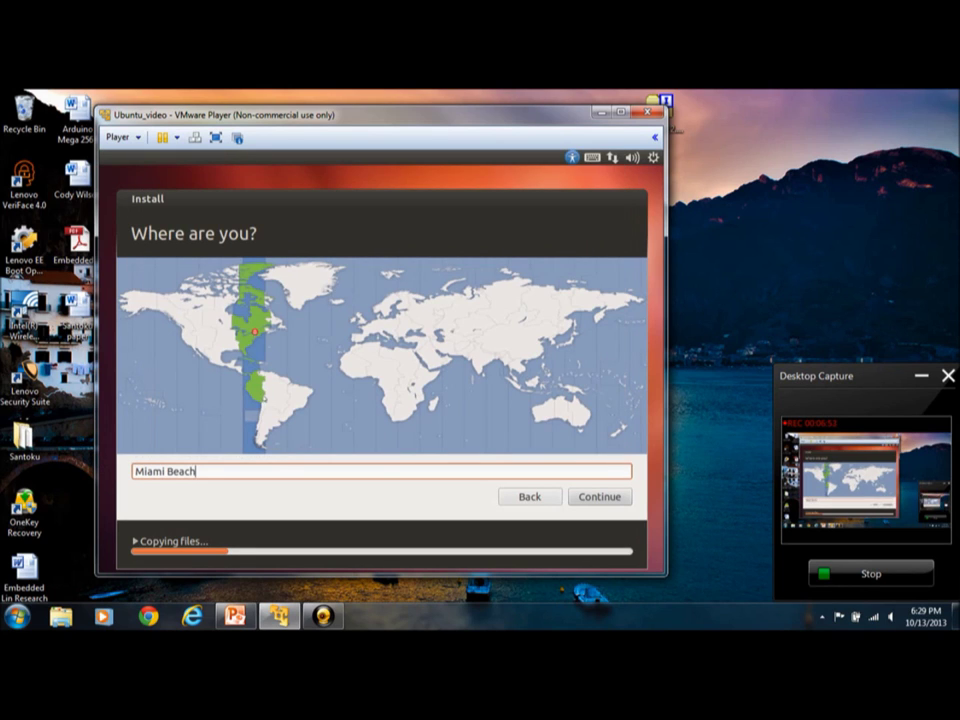
click(583, 497)
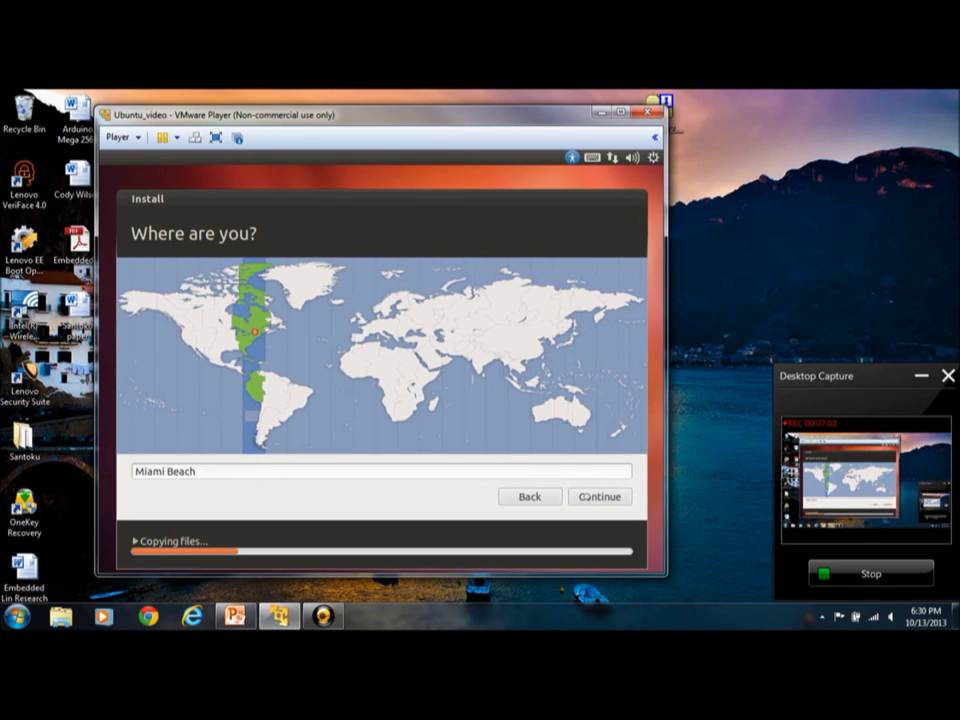
click(583, 496)
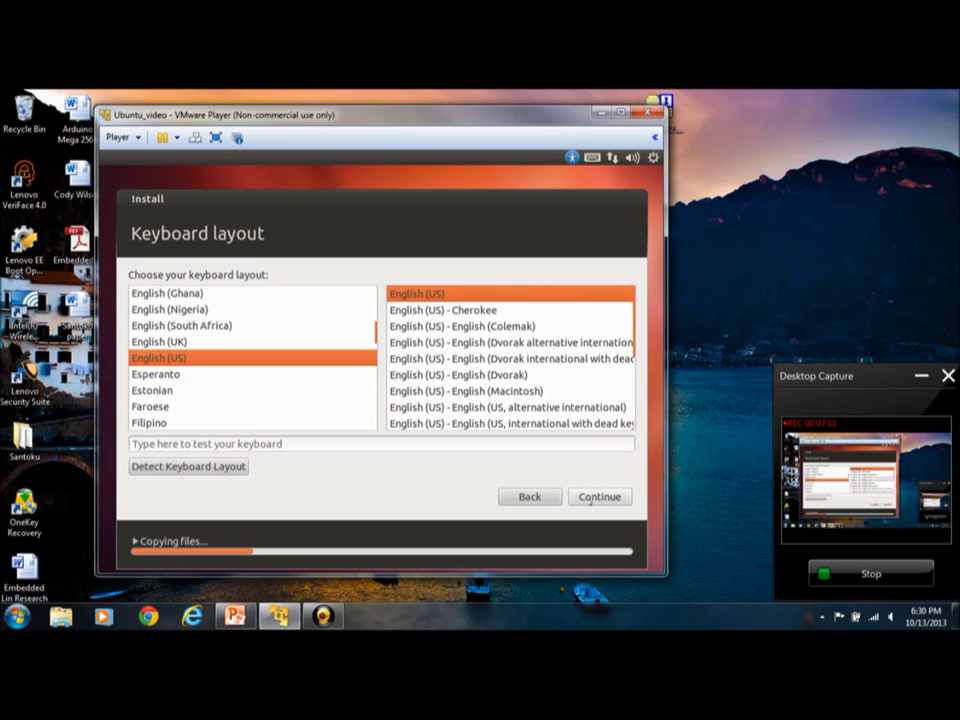
click(590, 500)
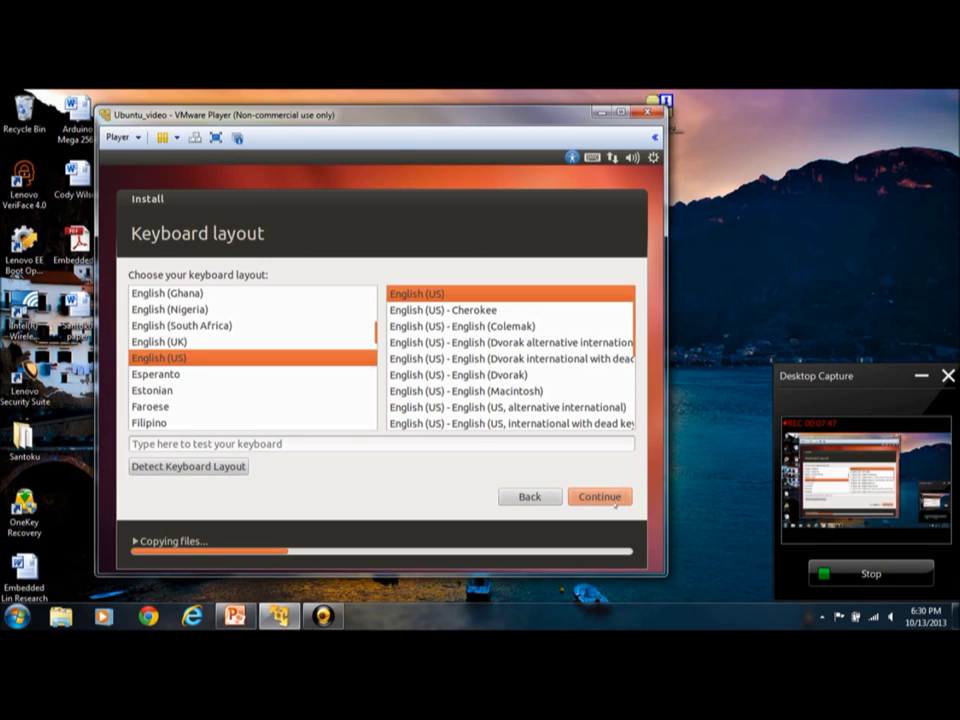
click(598, 496)
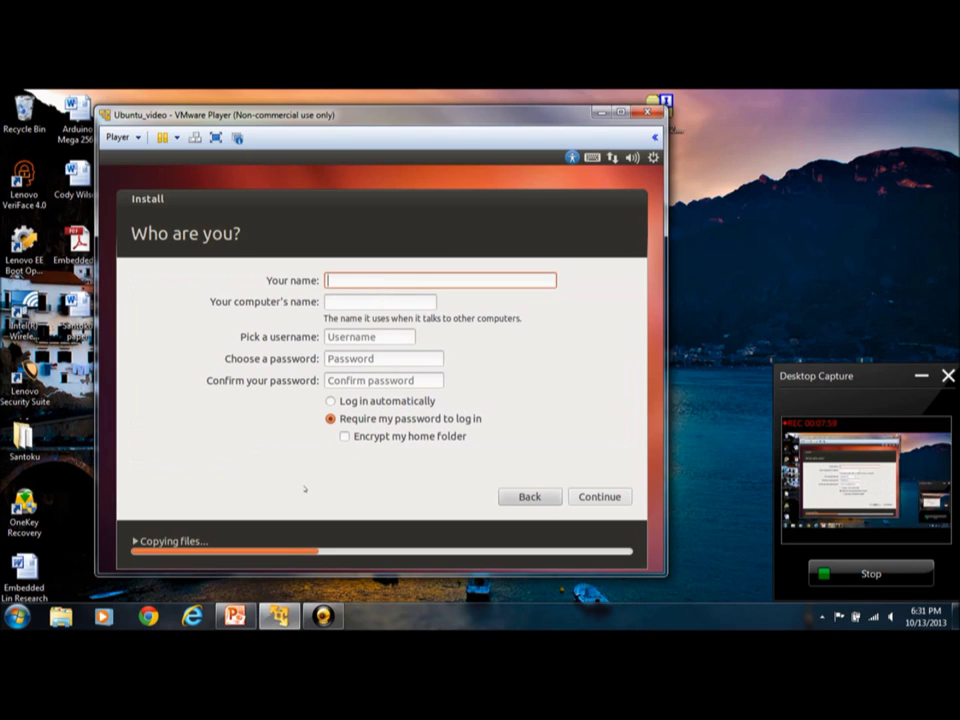
Step: Enter the user's first name and set the computer's name to Ubuntu-vm
text(Ju)
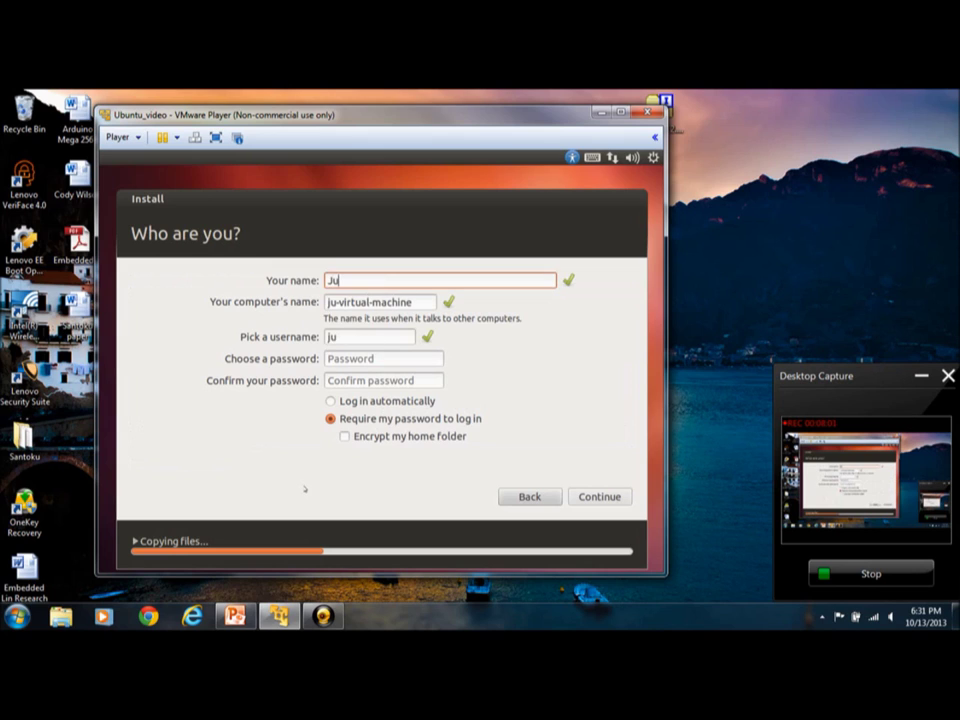
text(stin)
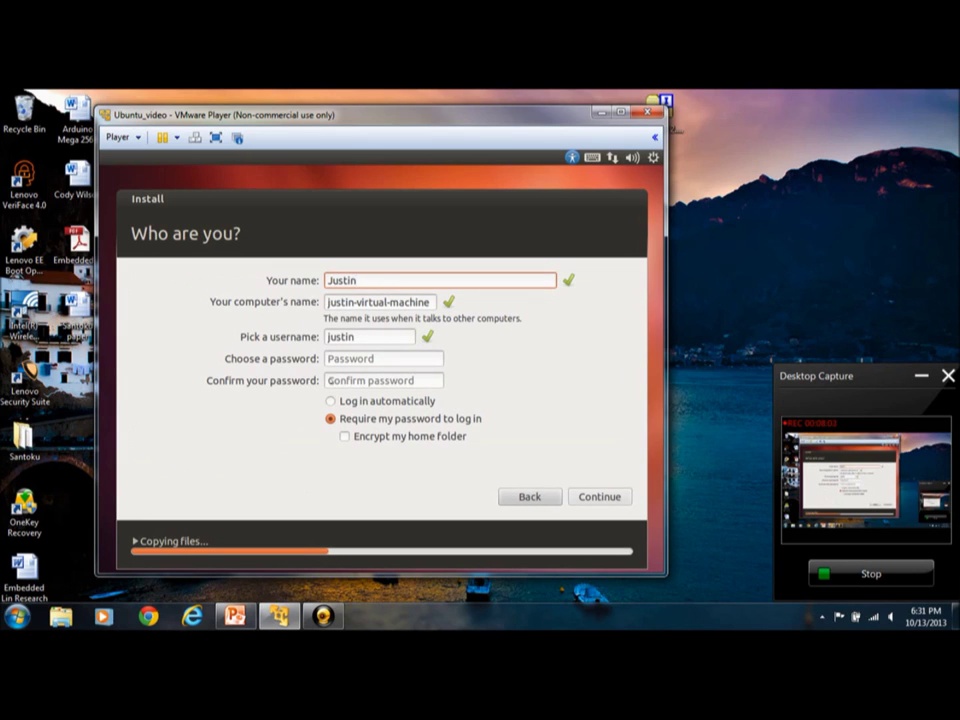
click(427, 302)
drag(427, 302, 323, 302)
click(368, 302)
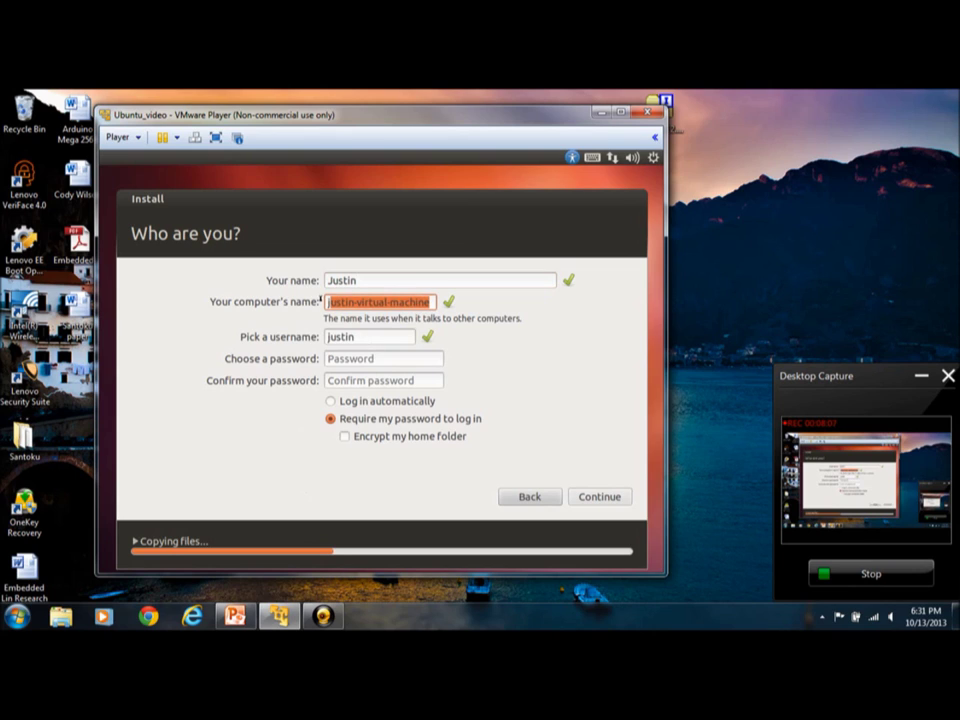
key(BackSpace)
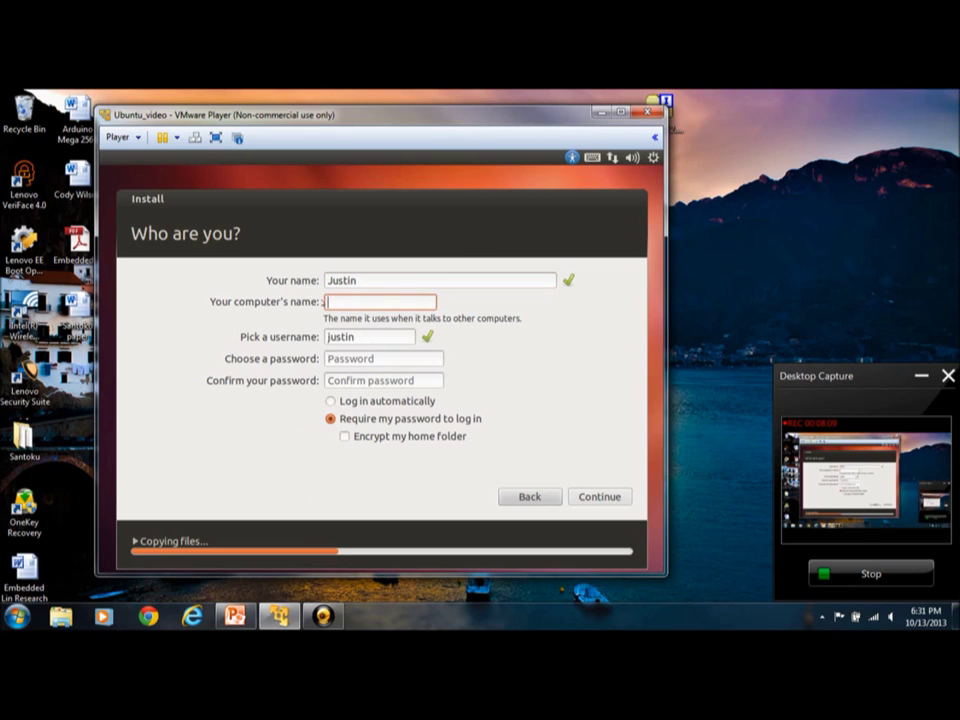
text(Ubuntu_v)
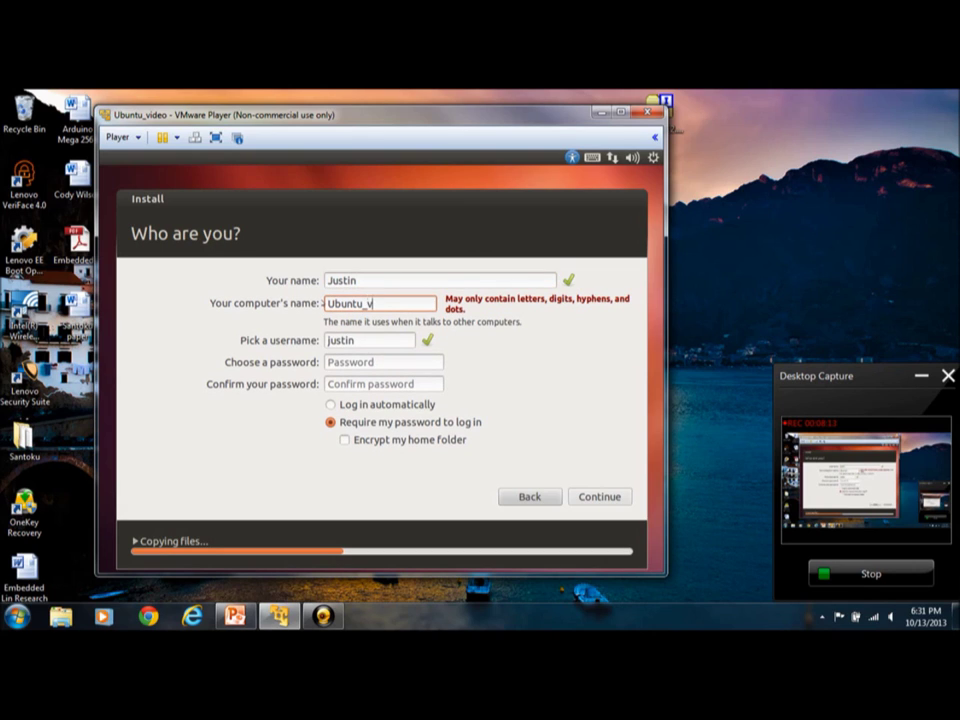
text(m)
key(BackSpace)
key(BackSpace)
key(BackSpace)
text(-vm)
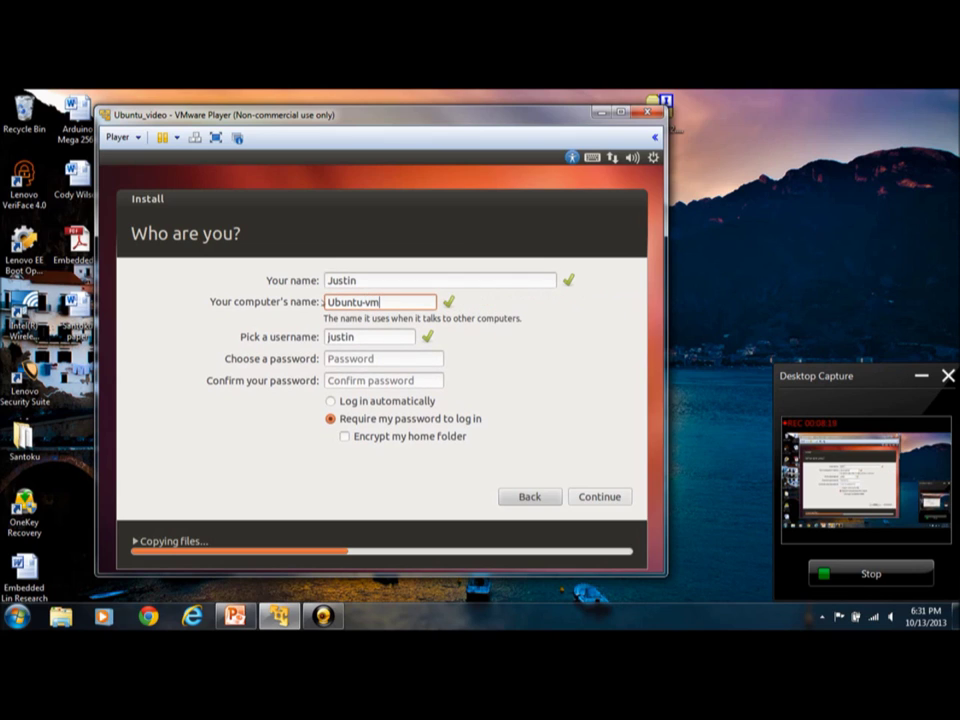
Step: Enter and confirm the account password, keep the password requirement at login, and continue the installation
click(379, 359)
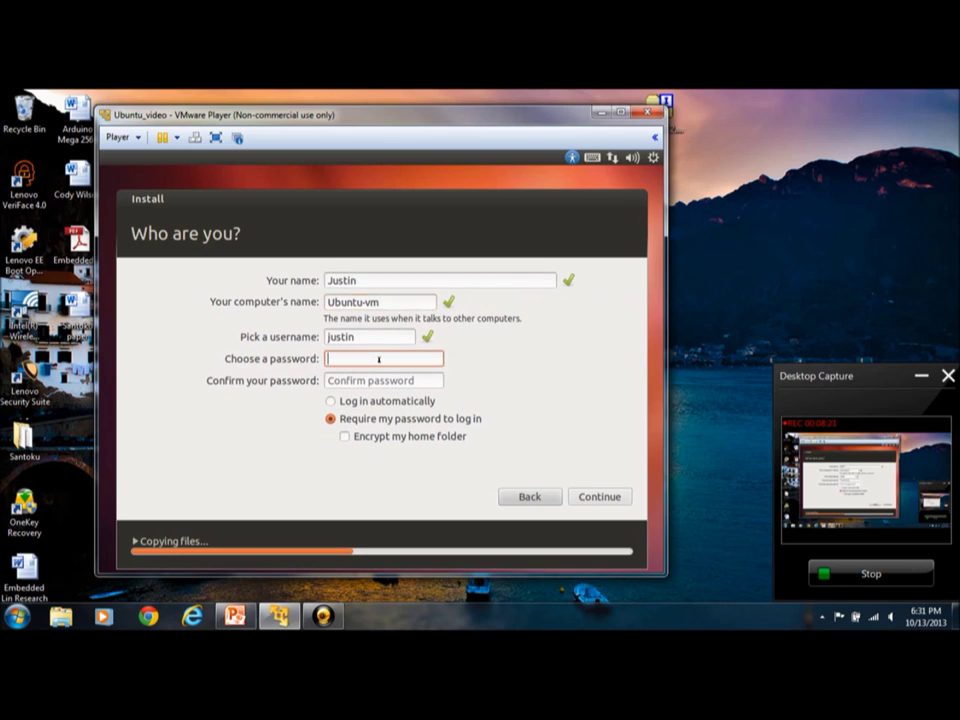
text(p)
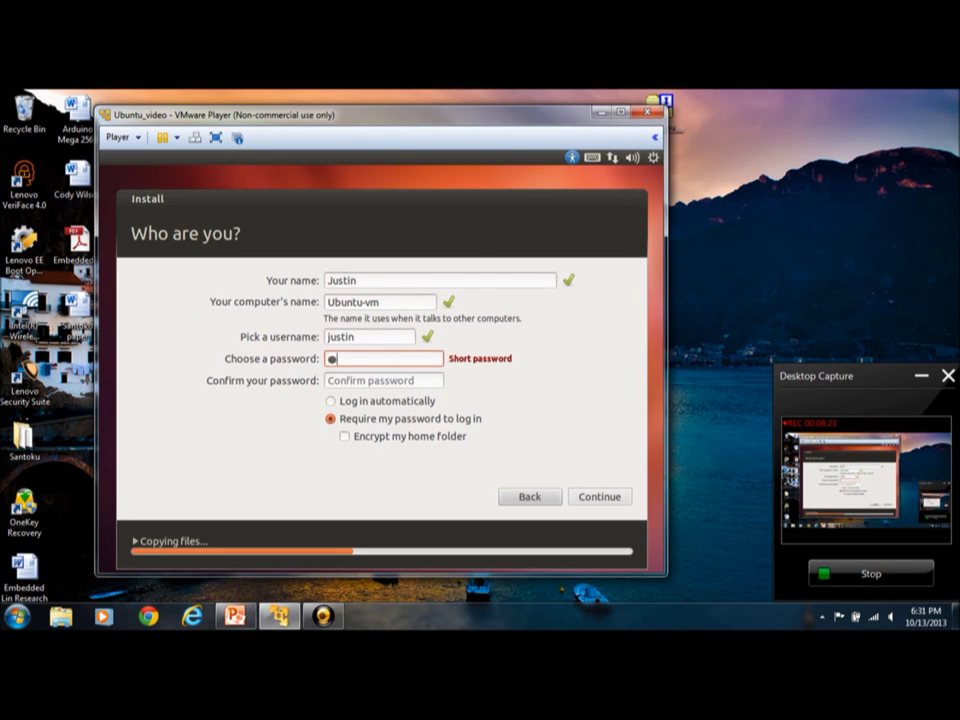
click(351, 379)
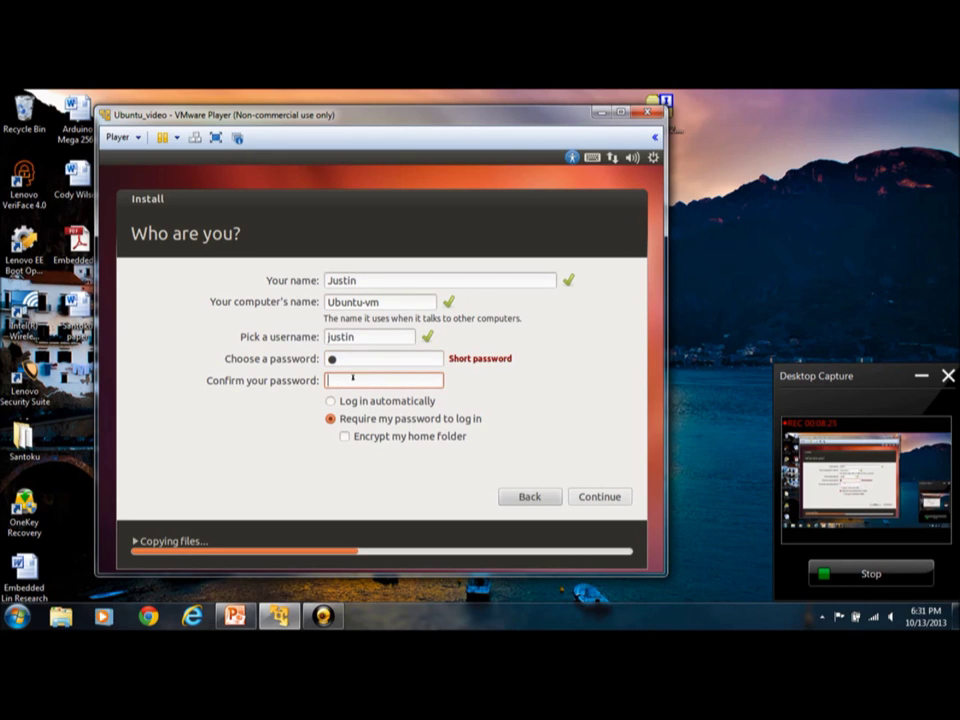
text(p)
click(597, 505)
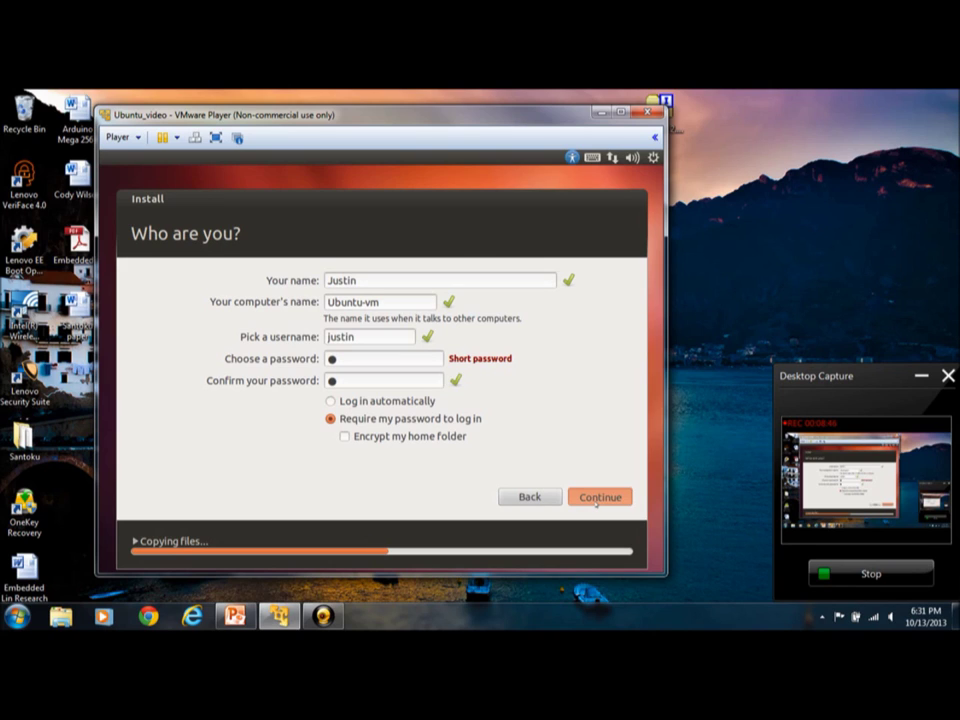
click(597, 501)
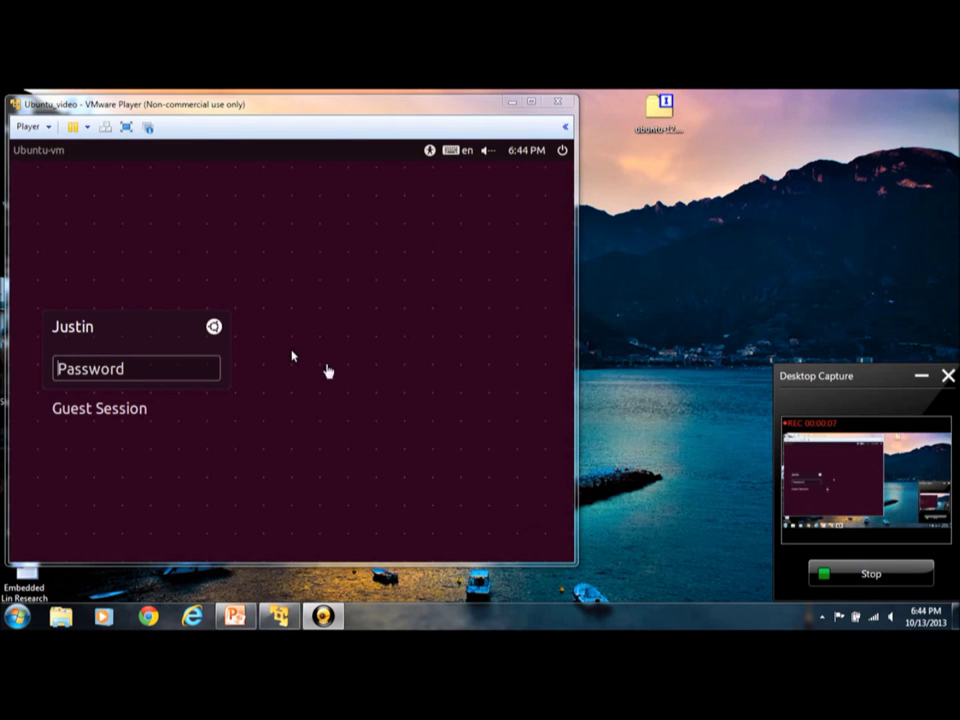
Step: Log in to the installed Ubuntu system with the account password
click(328, 371)
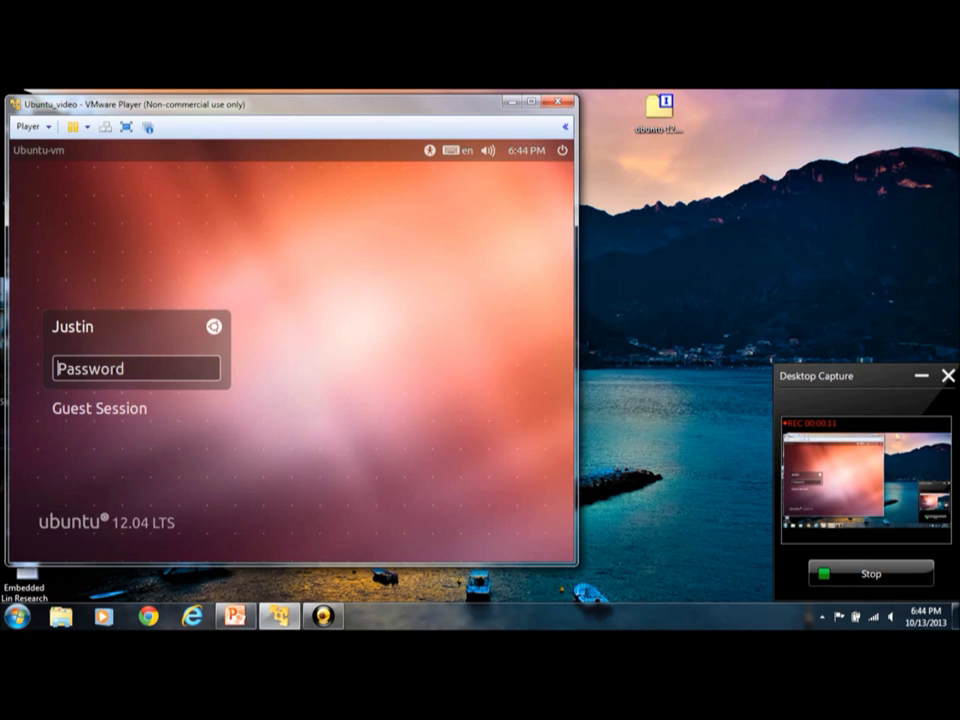
text(1)
key(Return)
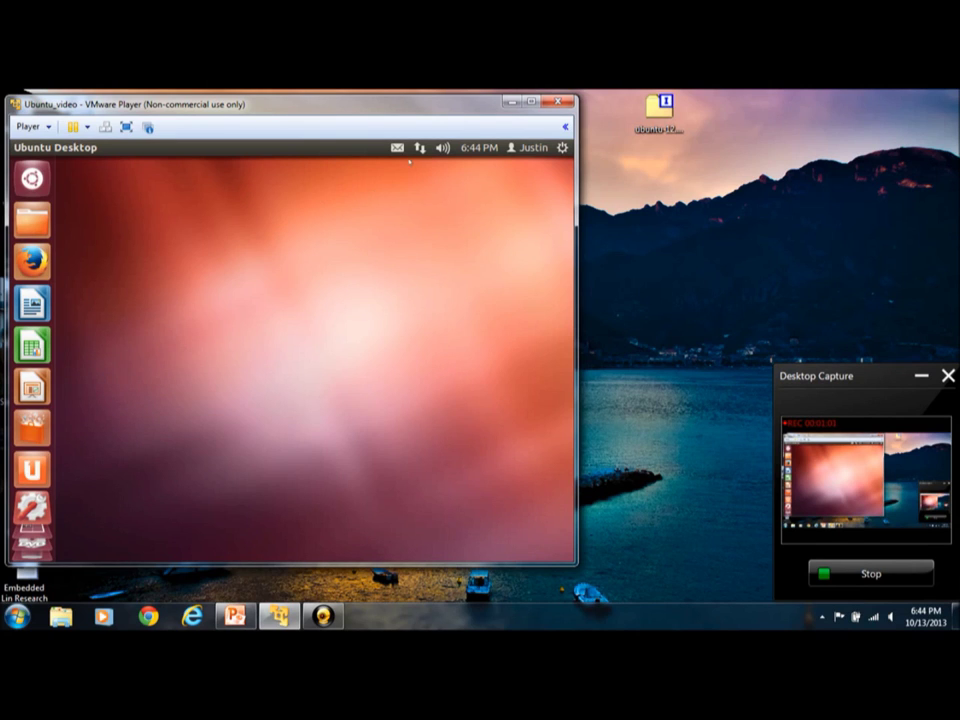
Step: Minimize the virtual machine and the capture window, and open Removable Disk (G:) in Windows Explorer
click(511, 101)
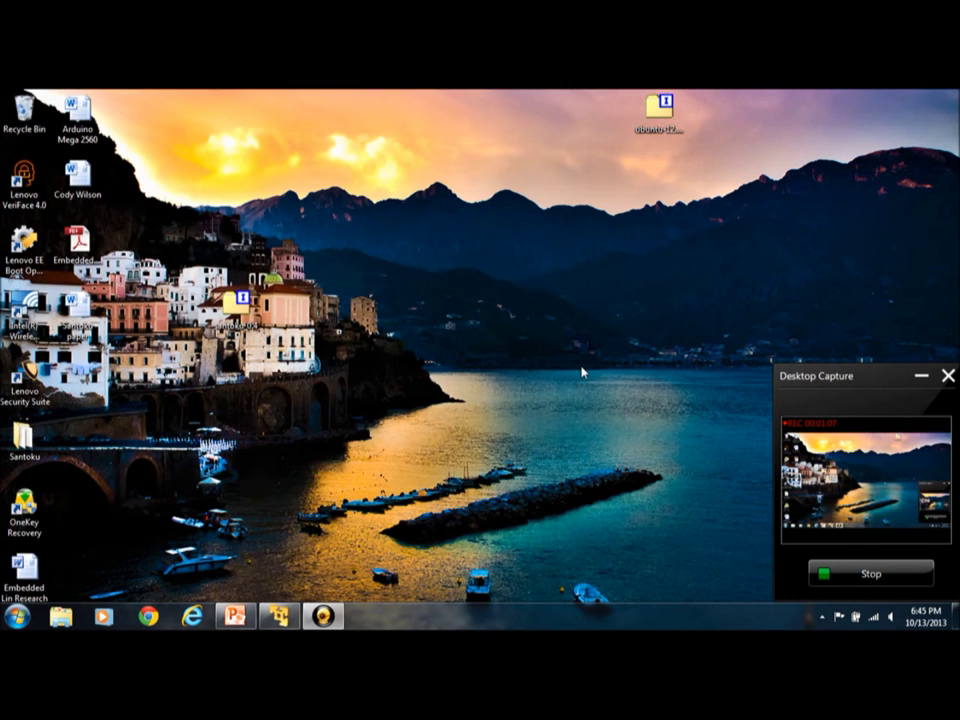
click(872, 574)
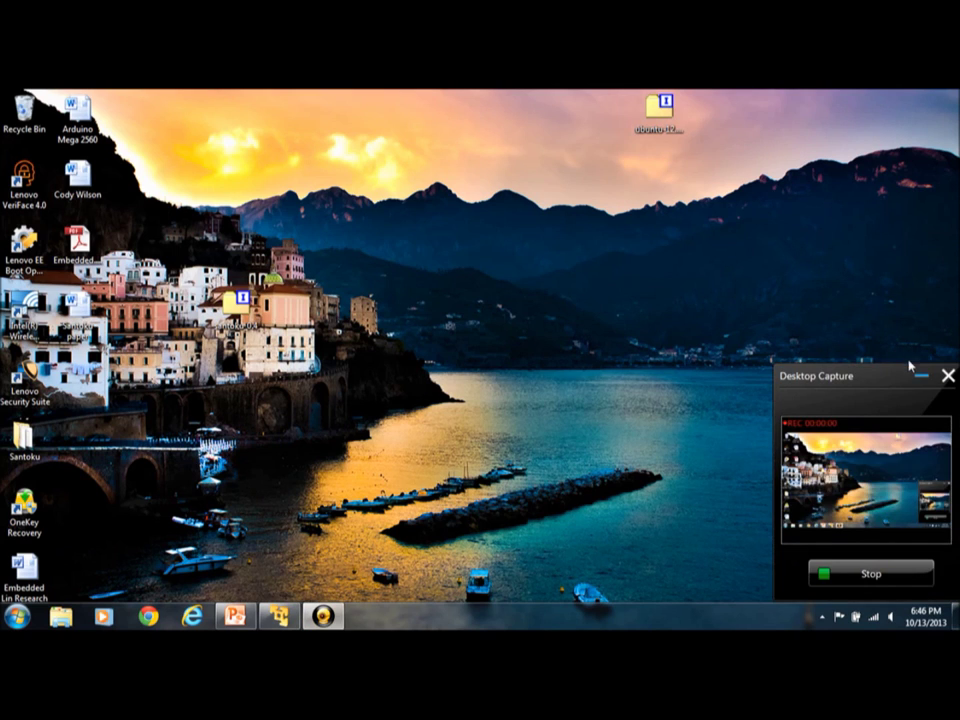
click(919, 379)
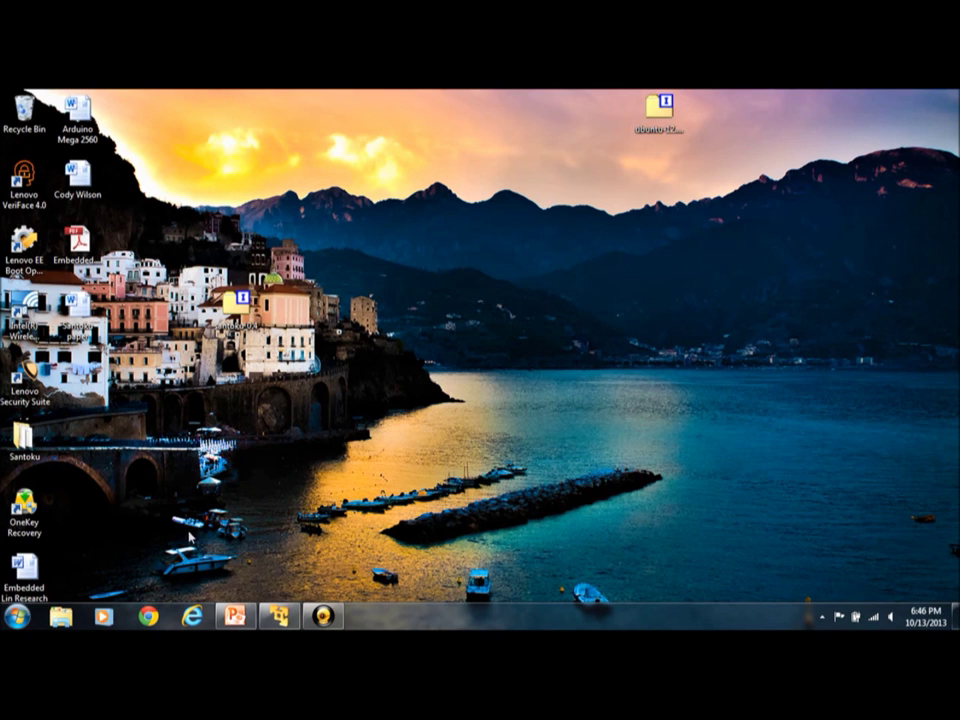
click(18, 615)
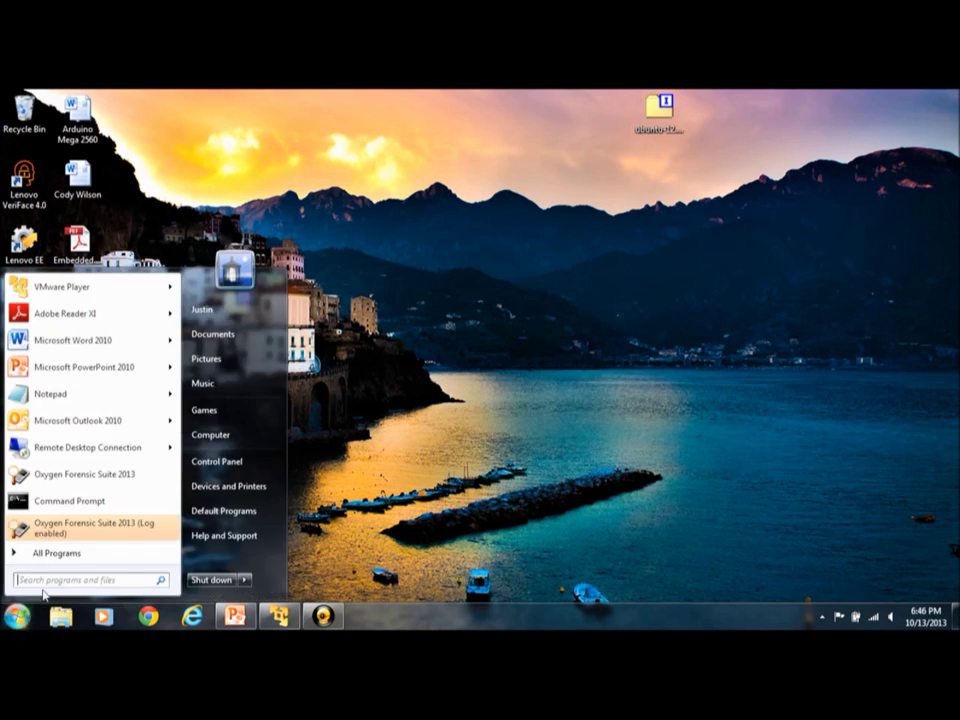
click(205, 434)
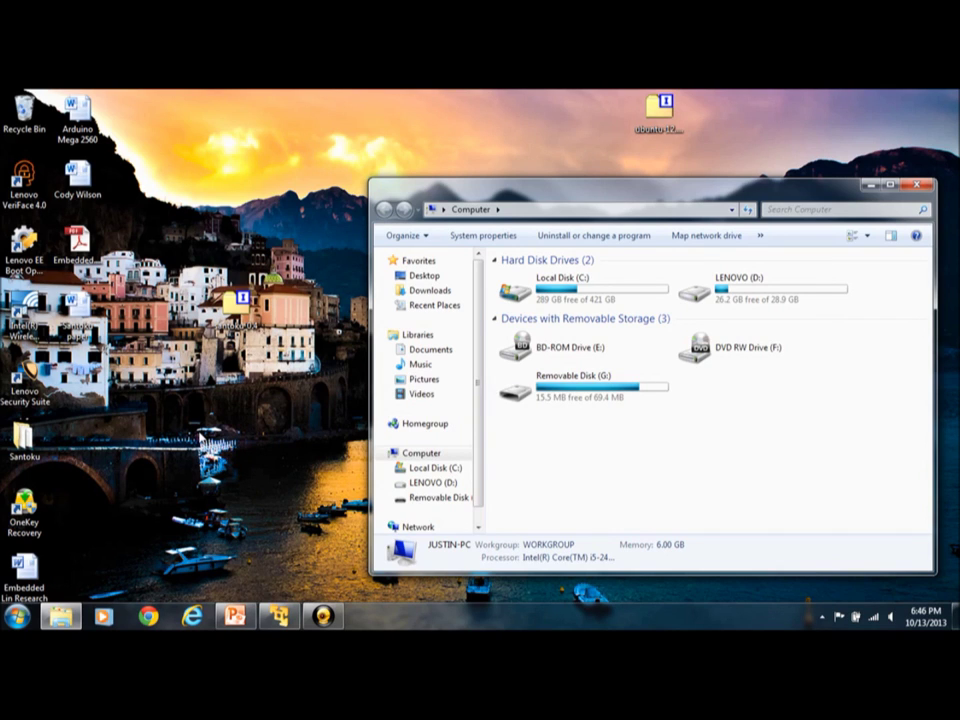
double_click(581, 400)
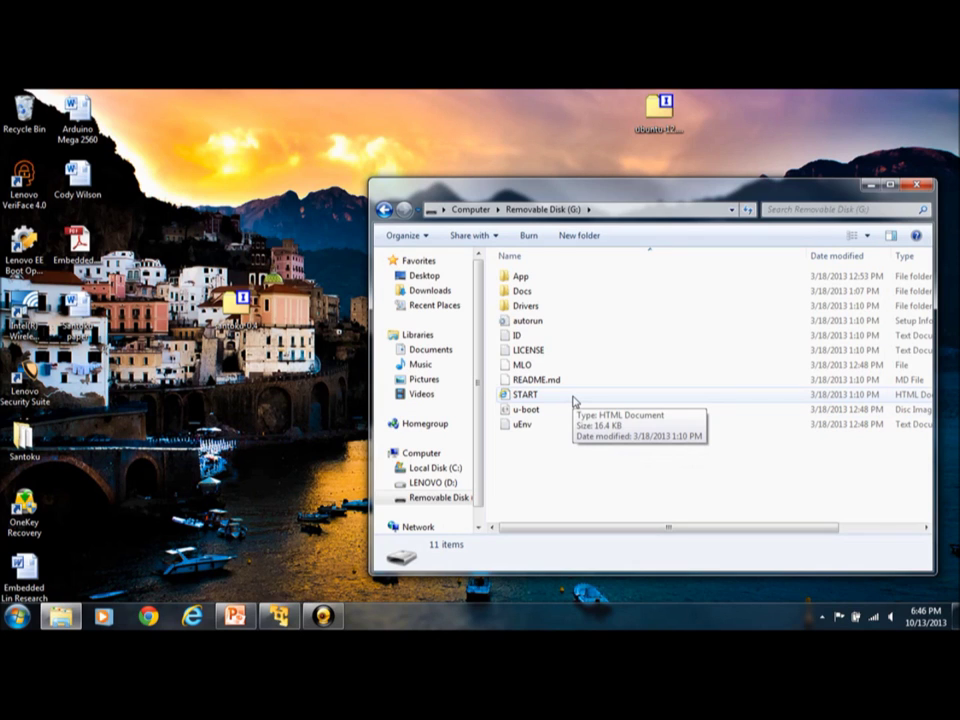
Step: Open the START HTML document from Removable Disk (G:) in Internet Explorer
right_click(574, 401)
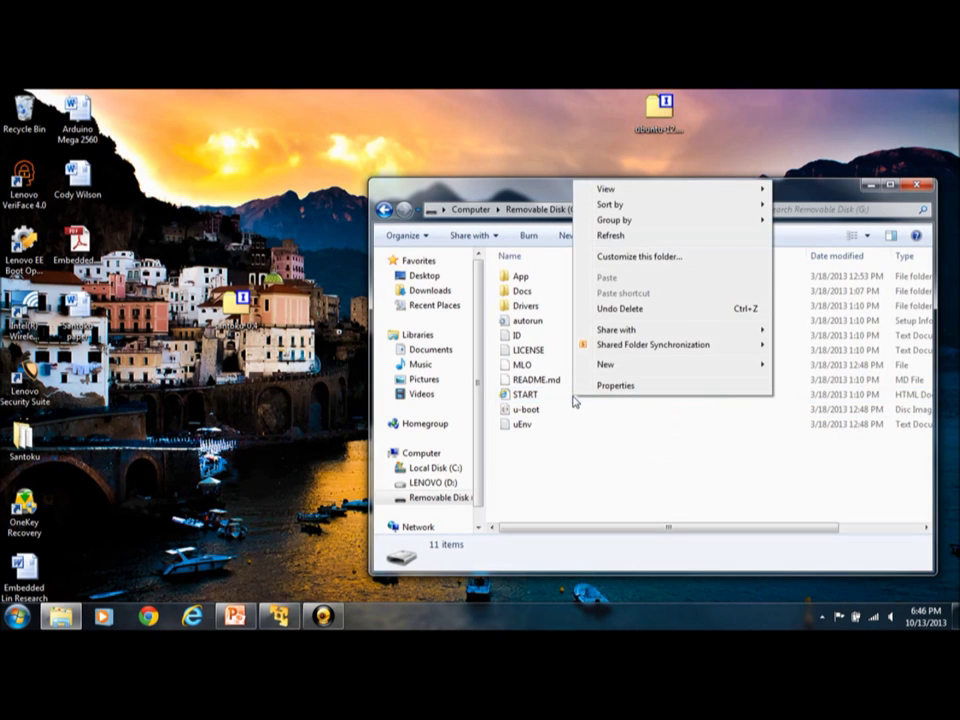
click(535, 401)
right_click(533, 400)
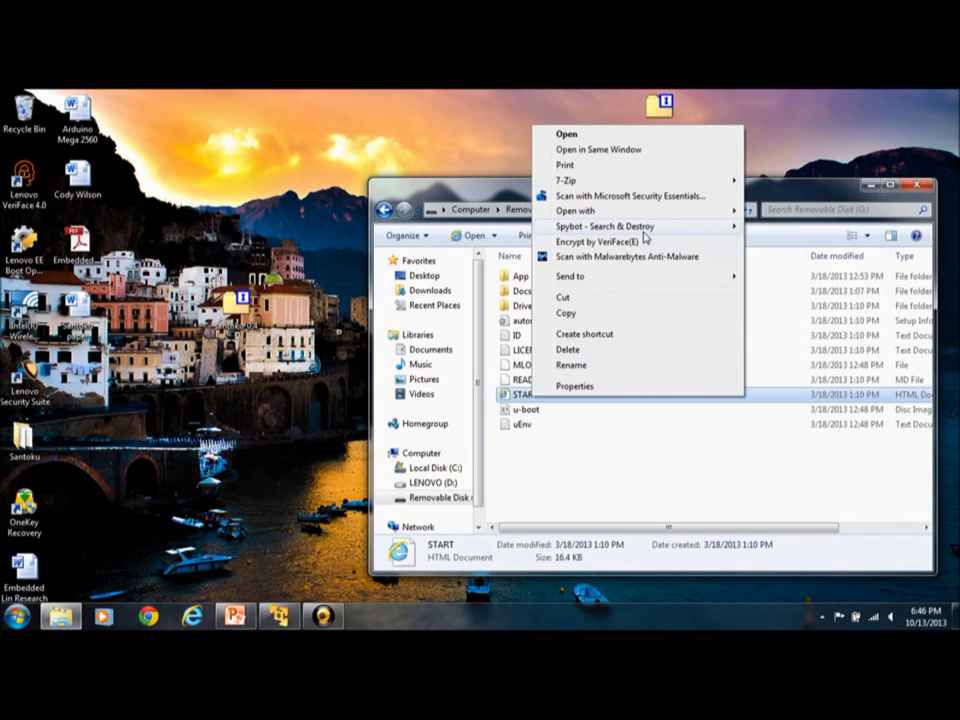
mouse_move(643, 232)
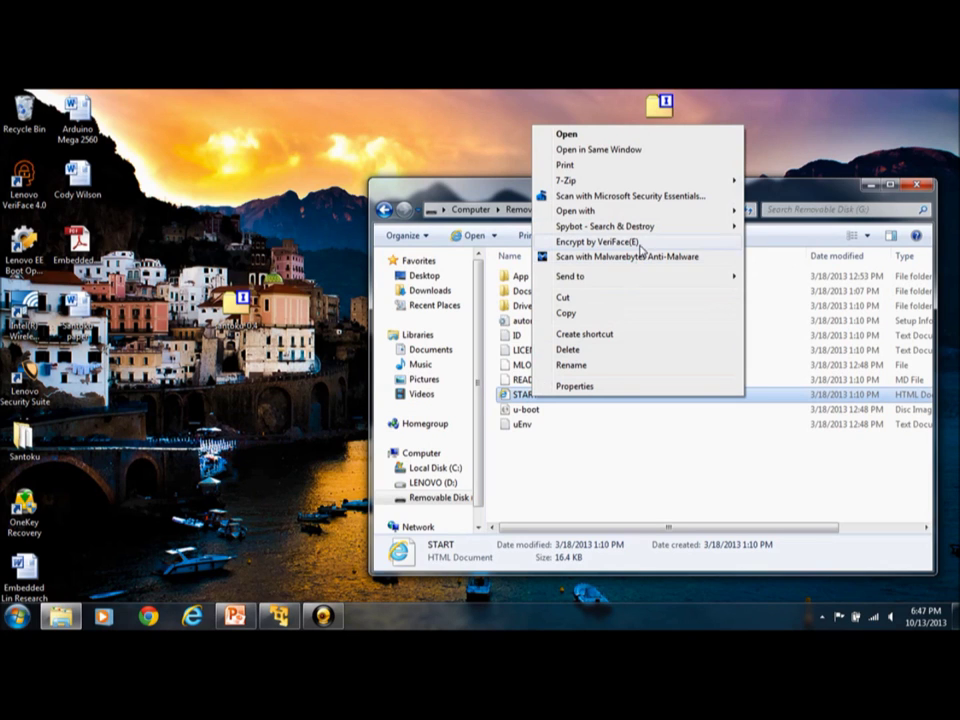
click(656, 146)
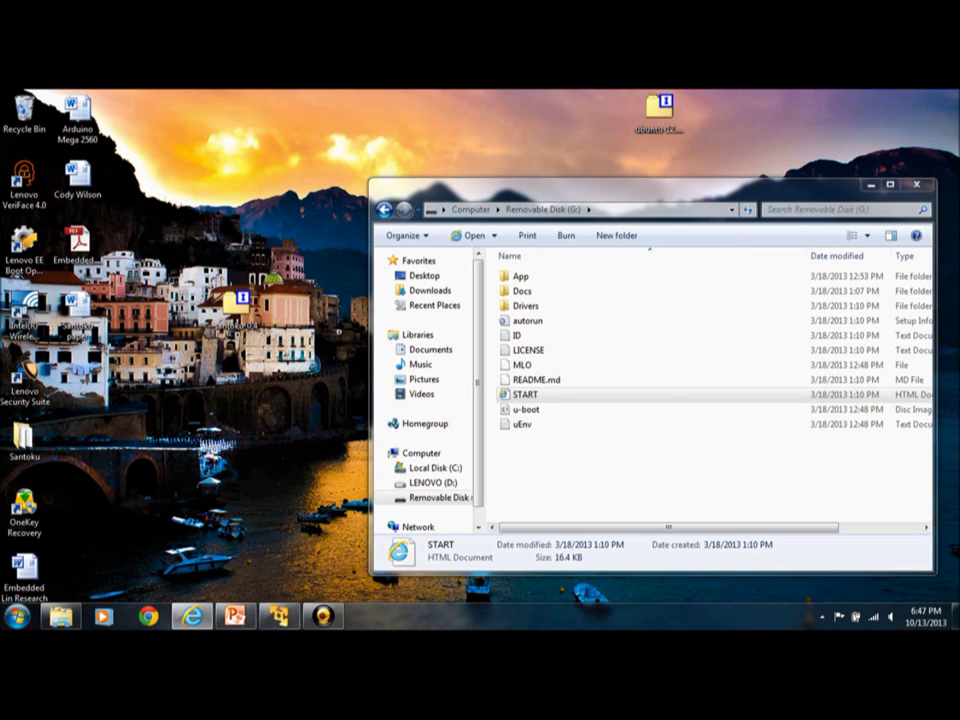
drag(0, 160, 520, 95)
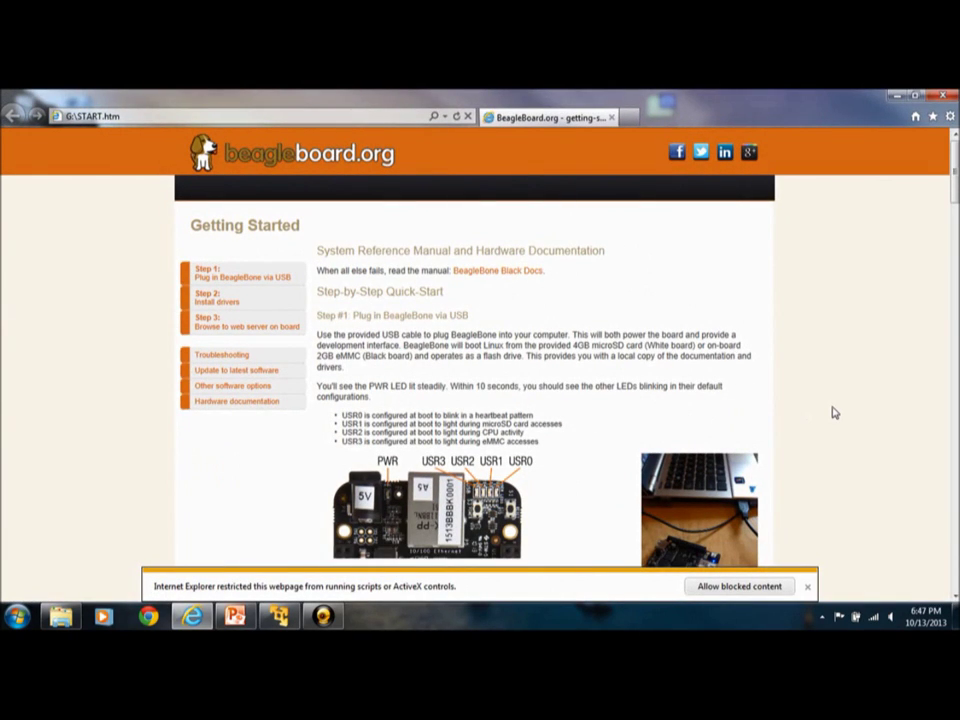
Step: Dismiss the restricted-content notice and examine the USB driver table under Step #2: Install drivers
click(808, 589)
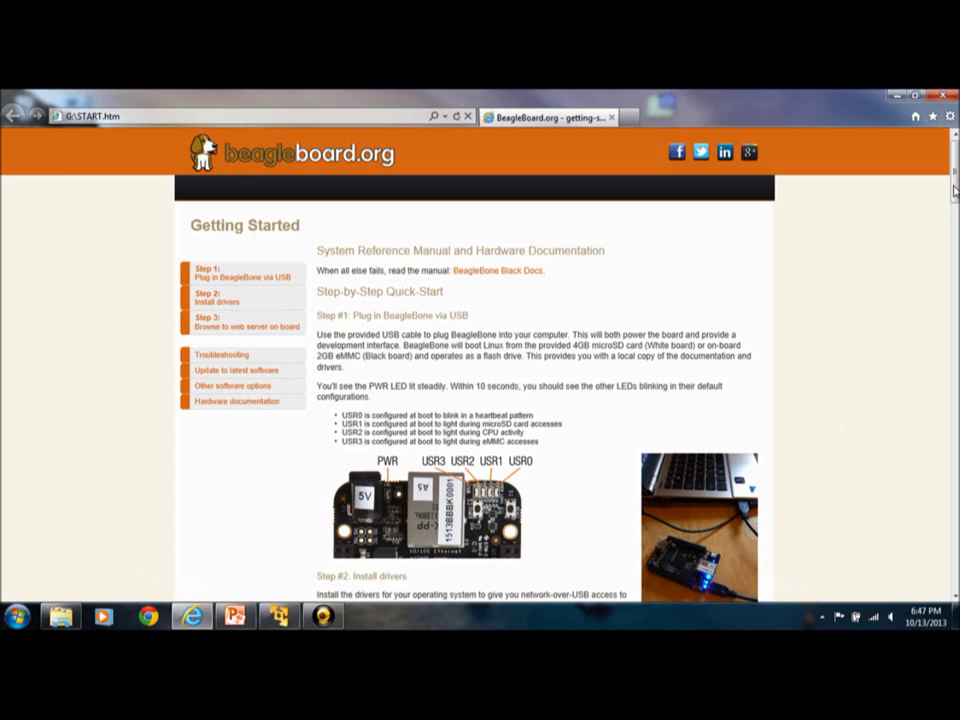
drag(954, 188, 954, 203)
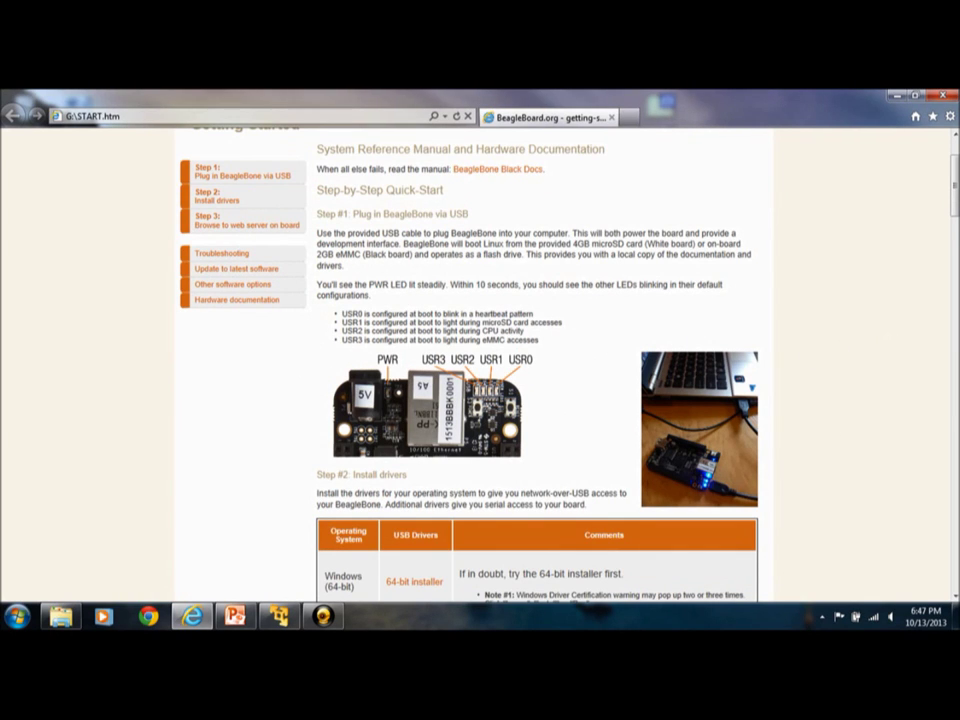
scroll(540, 400, down, 3)
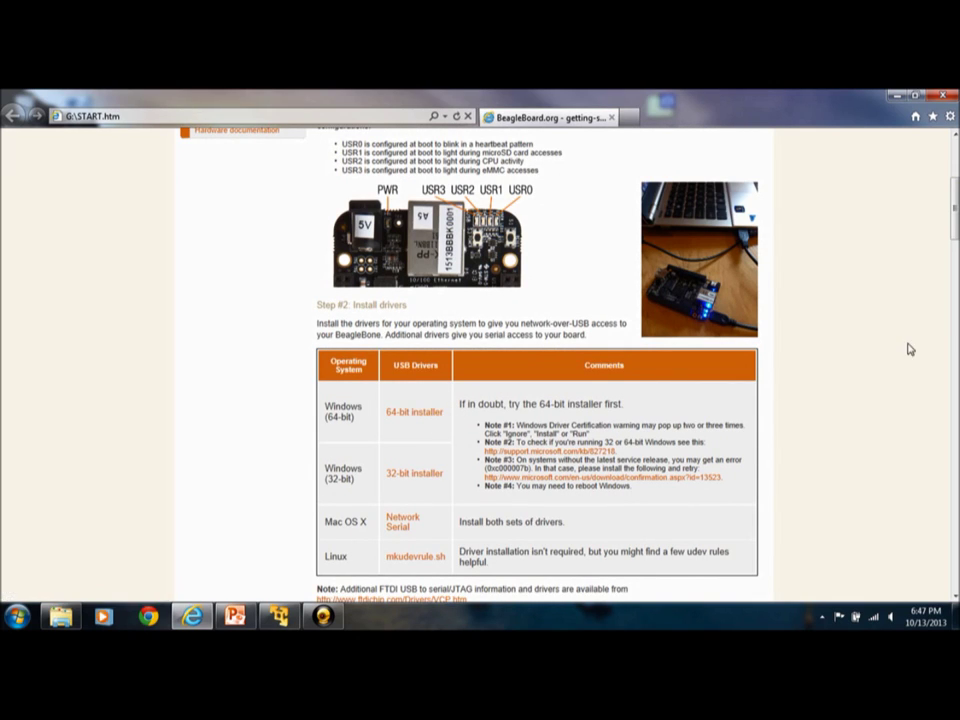
Step: Read through the rest of the Getting Started page, from Step #3: Browse to your board to the SD card update instructions
scroll(680, 391, down, 5)
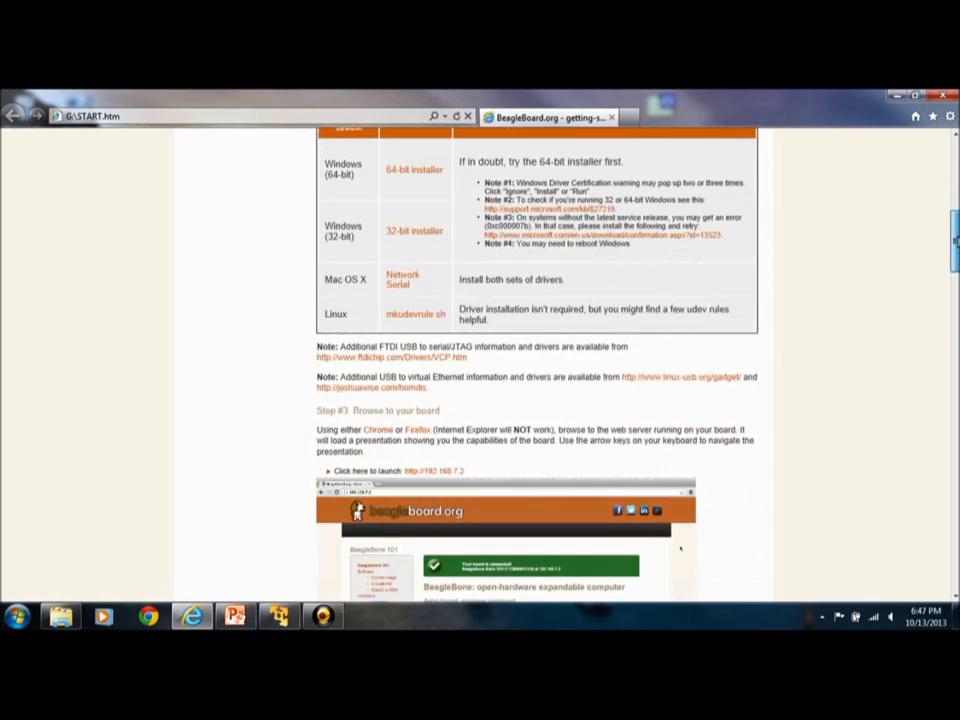
scroll(680, 391, down, 10)
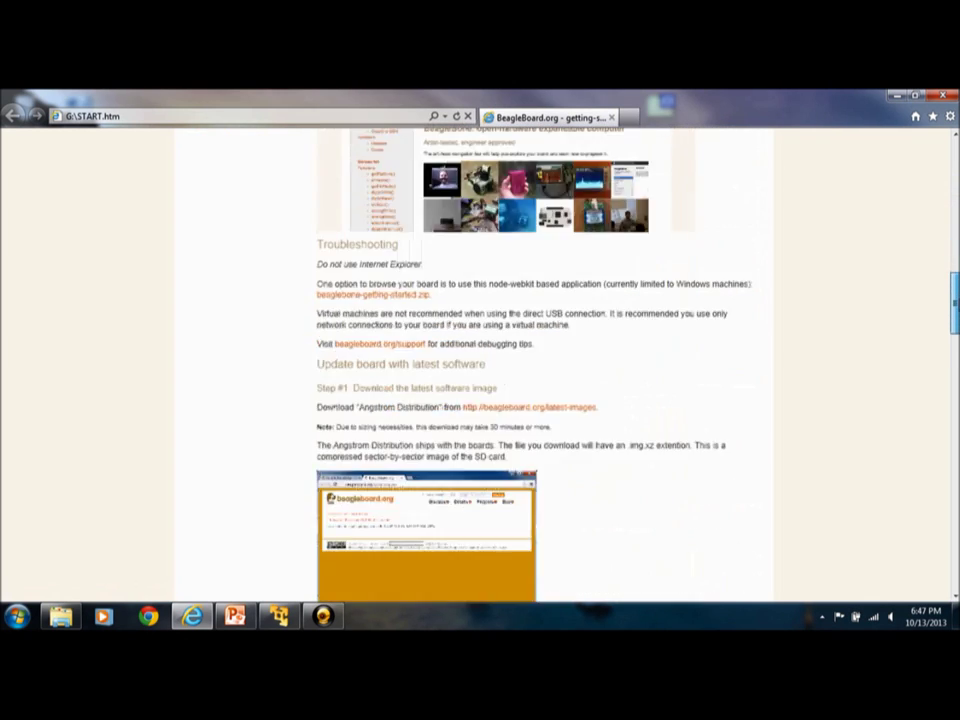
scroll(680, 391, down, 6)
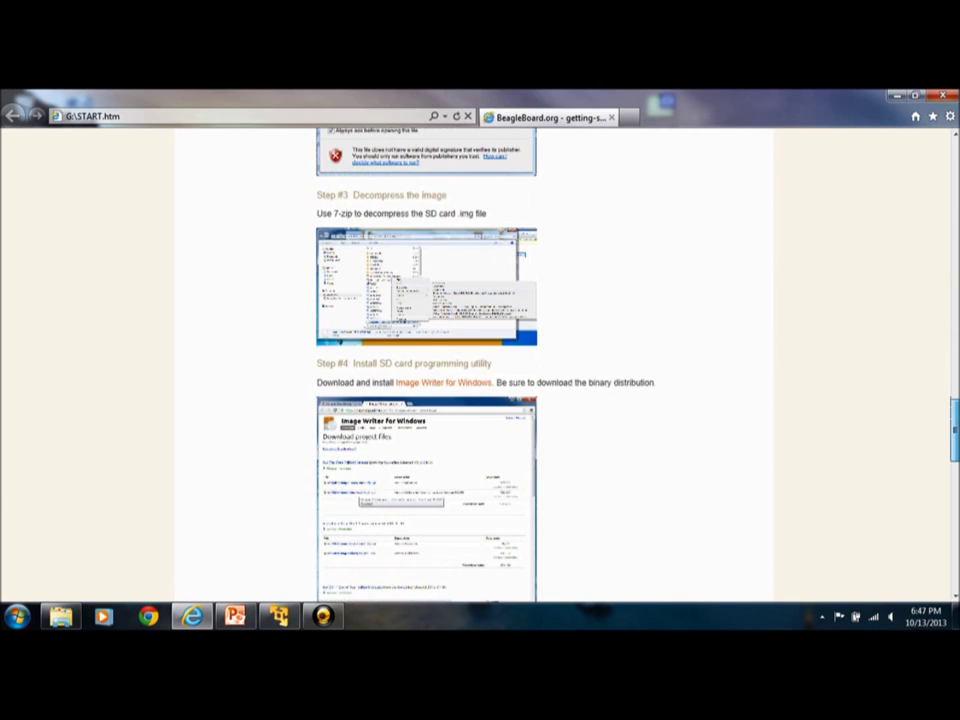
scroll(680, 391, down, 8)
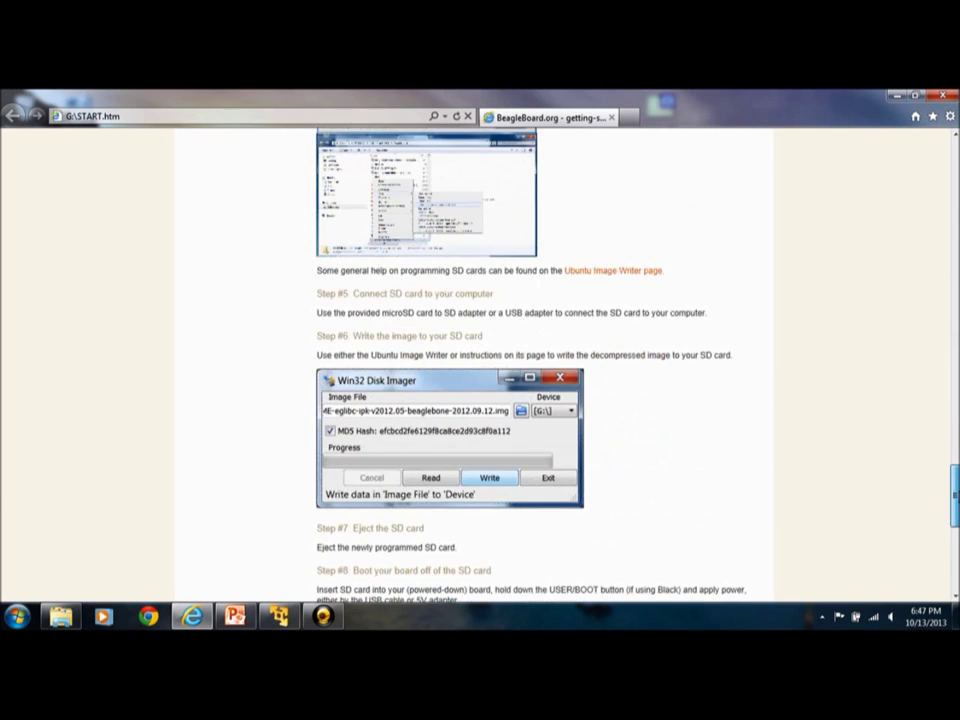
scroll(680, 225, down, 6)
scroll(680, 225, up, 18)
scroll(680, 225, up, 10)
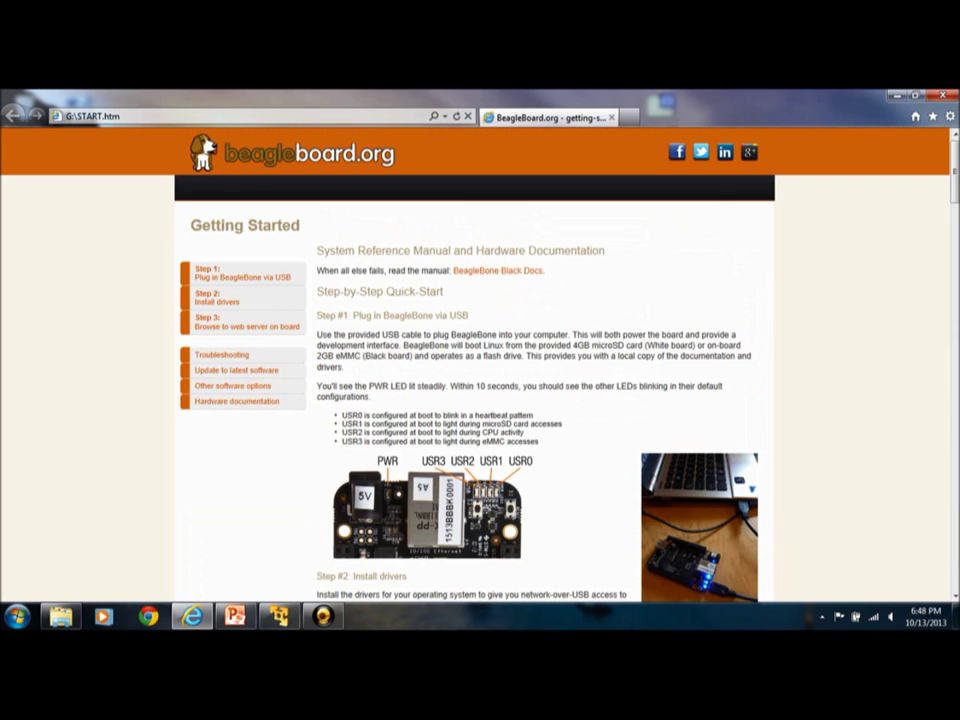
Step: Close Internet Explorer and the Removable Disk (G:) window, and bring the Ubuntu_video virtual machine back up
click(940, 97)
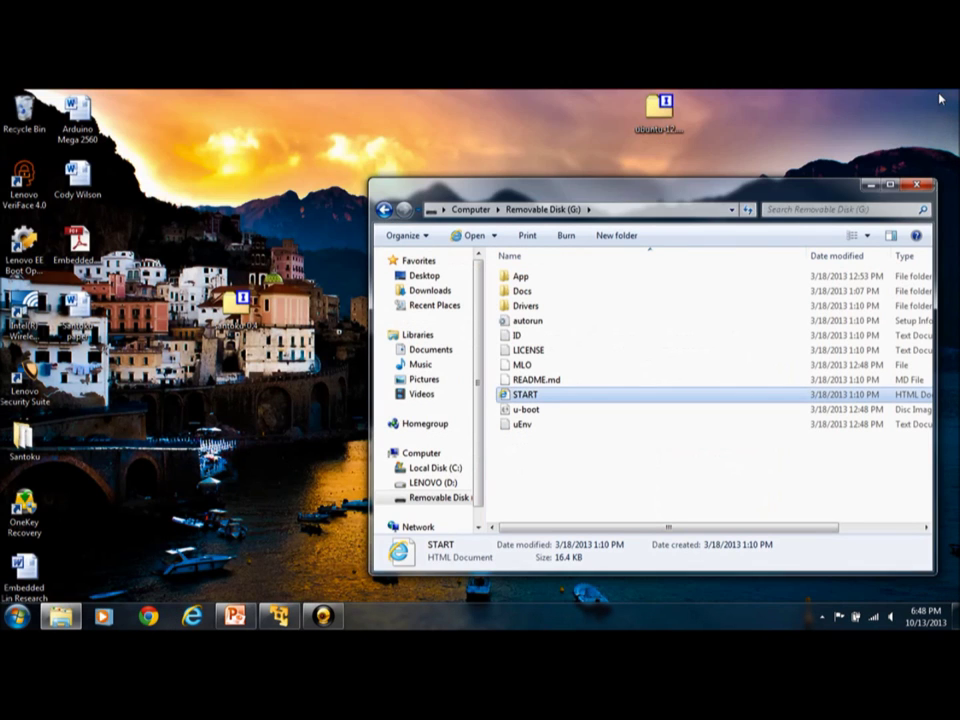
click(918, 186)
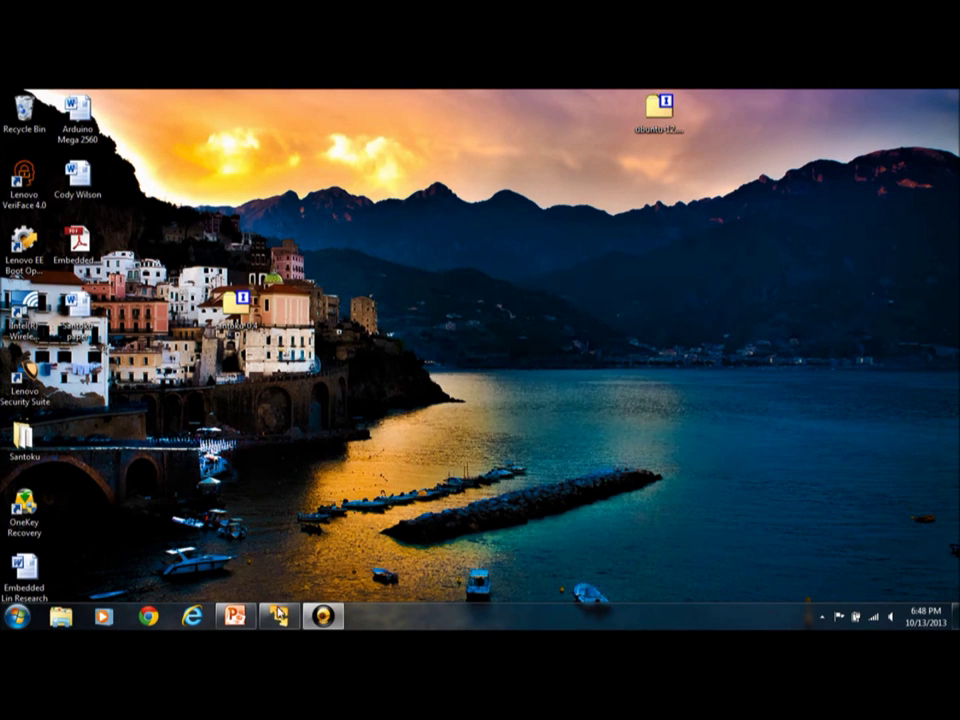
click(279, 616)
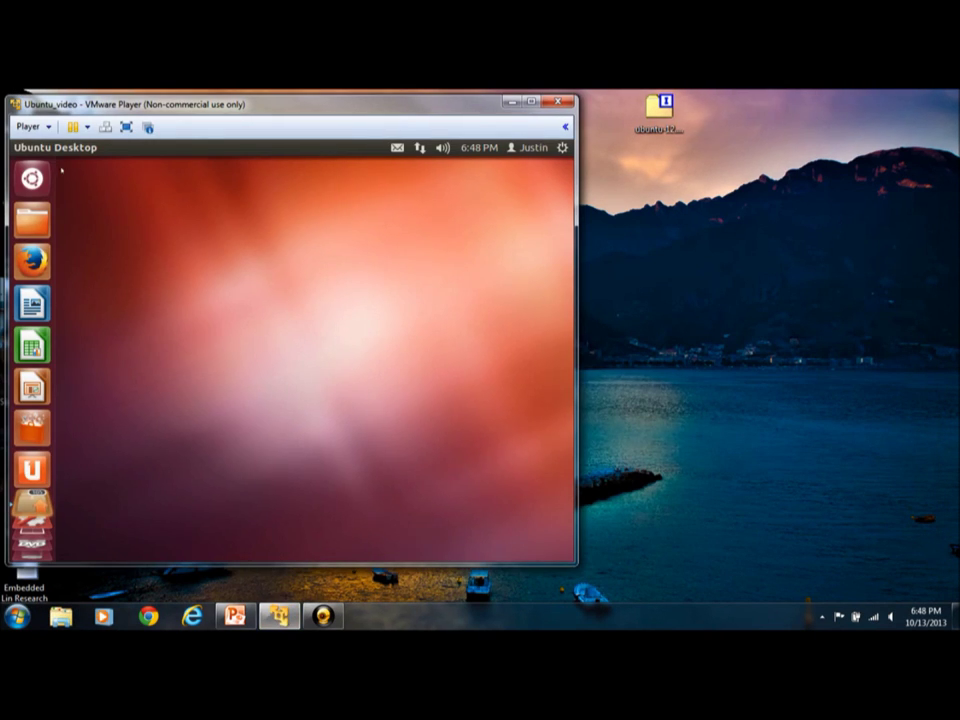
click(340, 616)
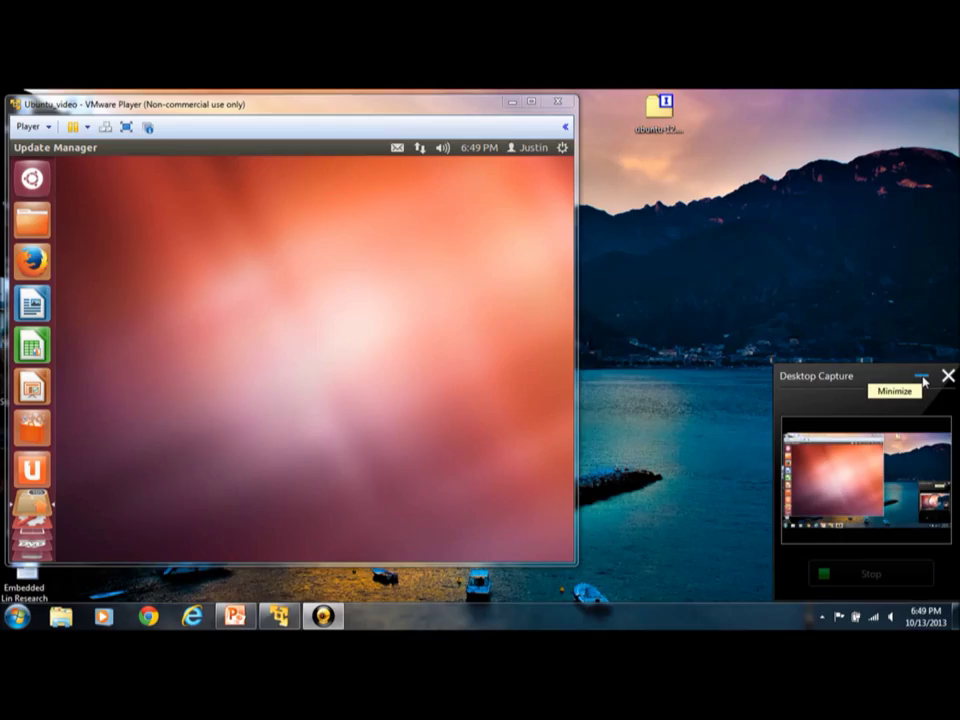
click(921, 377)
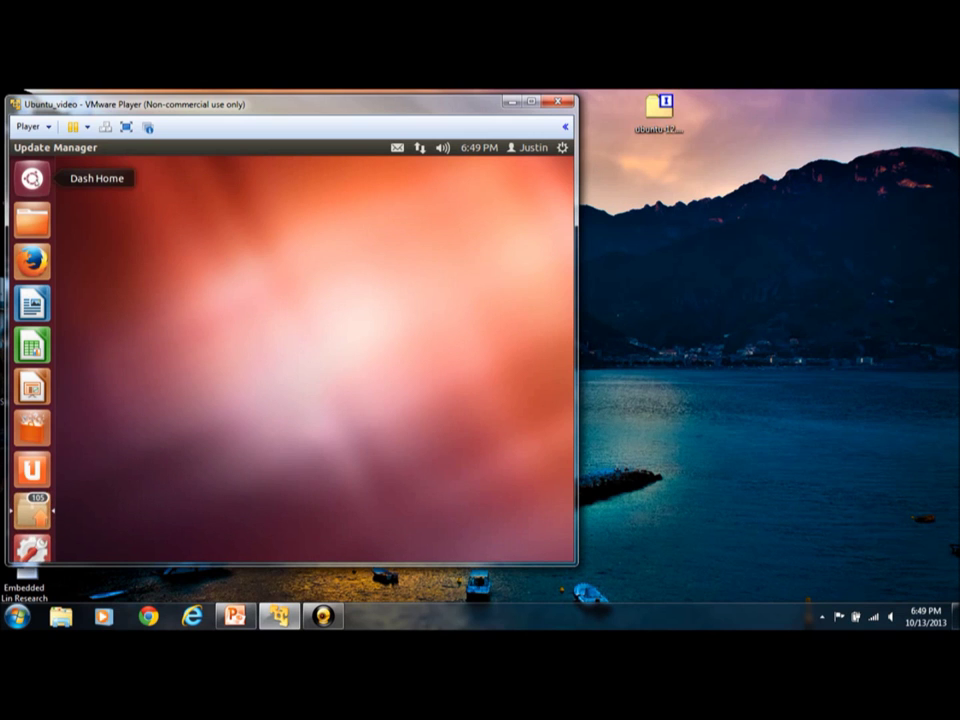
Step: Search the Ubuntu Dash for terminal and open the Terminal application
click(31, 178)
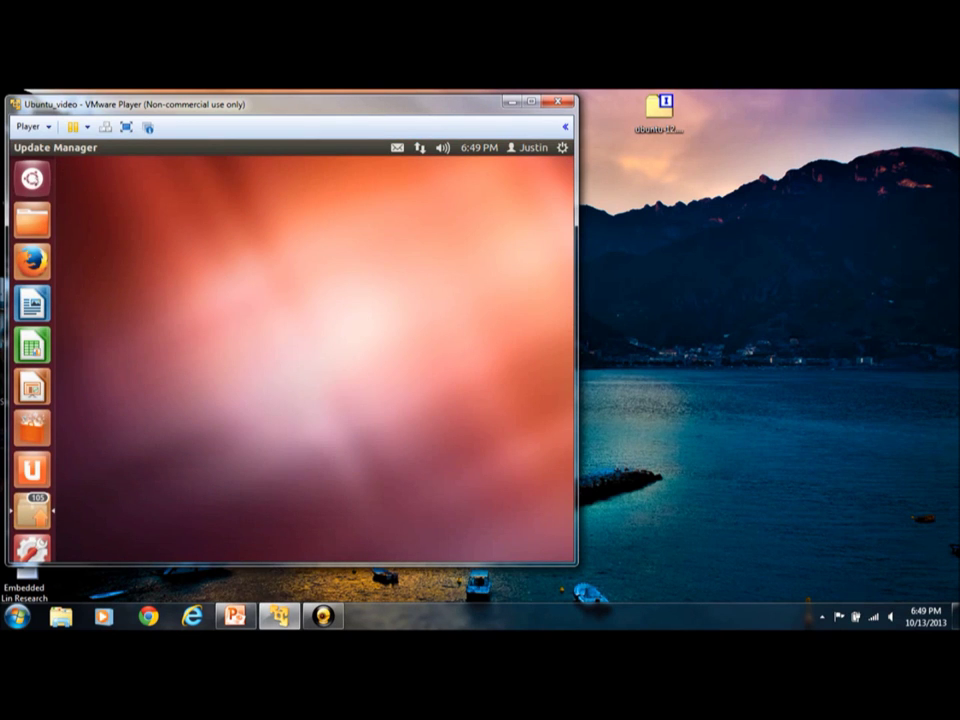
key(super)
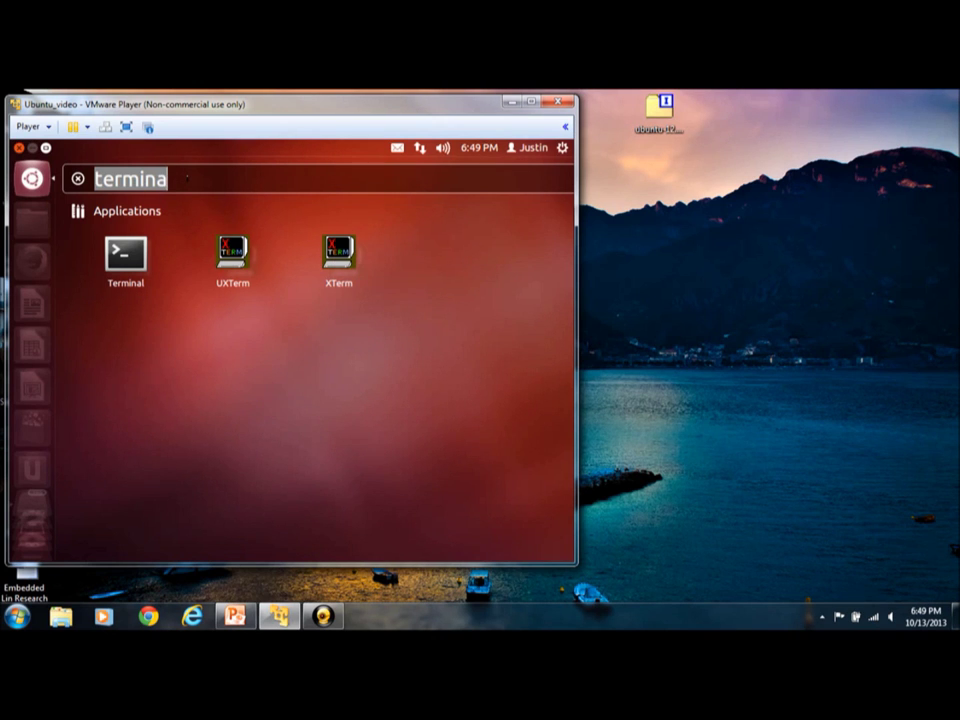
key(BackSpace)
text(terminal)
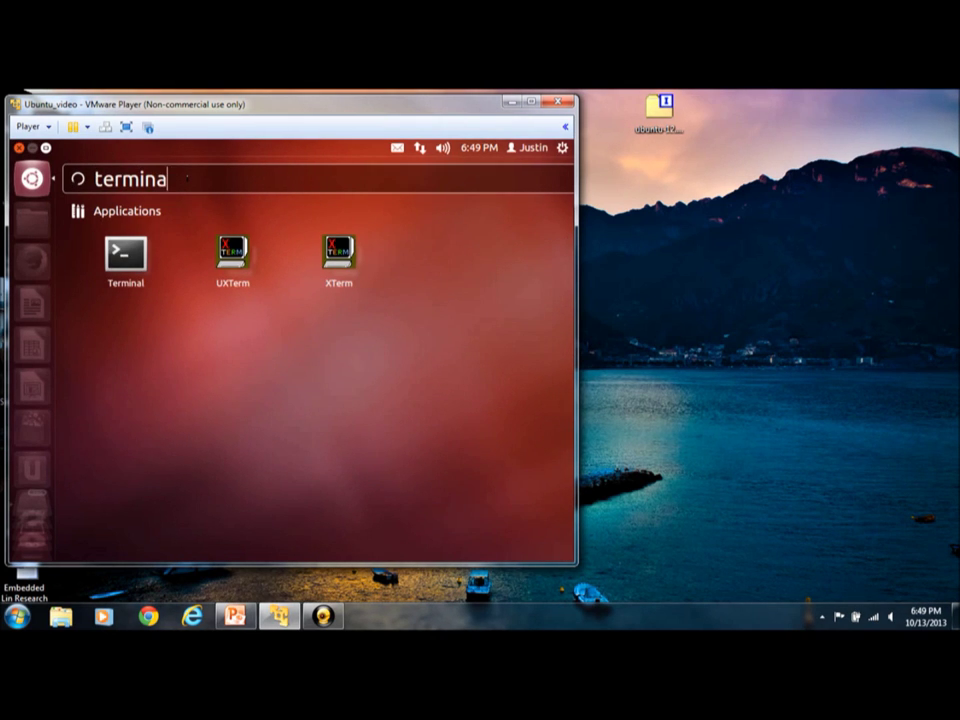
key(Return)
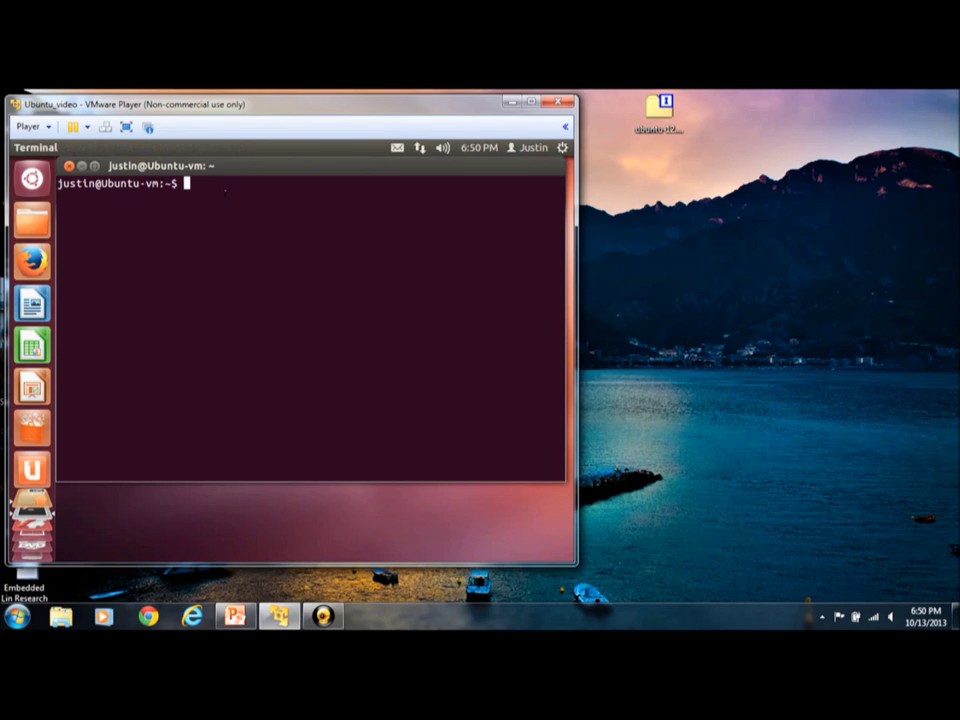
Step: Log in to the BeagleBone with ssh 192.168.7.2 -l root and submit the root password
text(ssh 192.168.7)
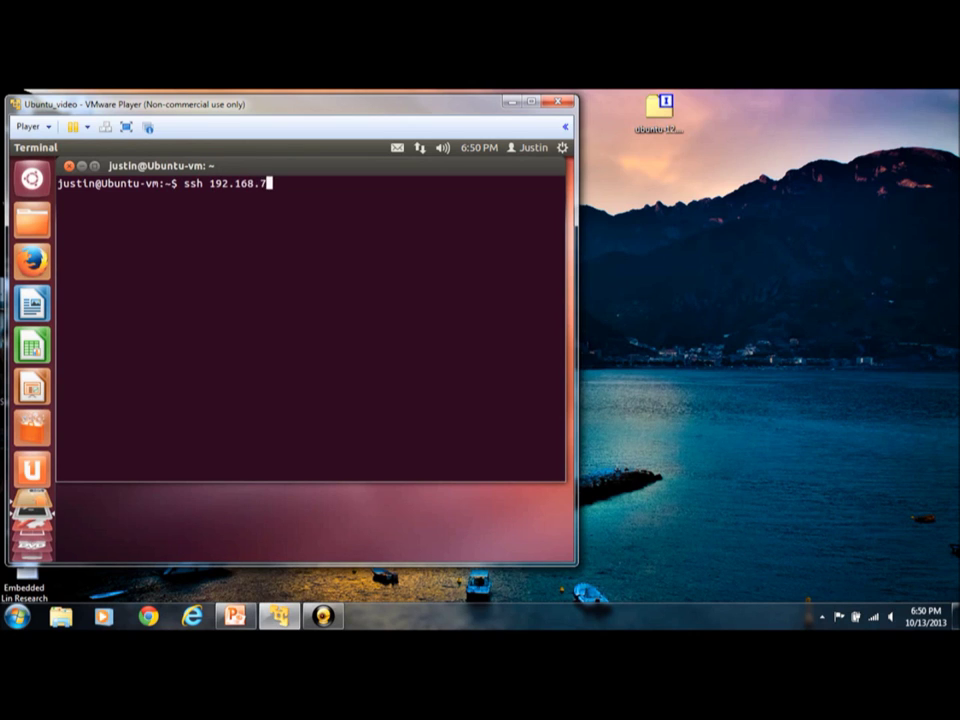
text(.2 -l root)
key(Return)
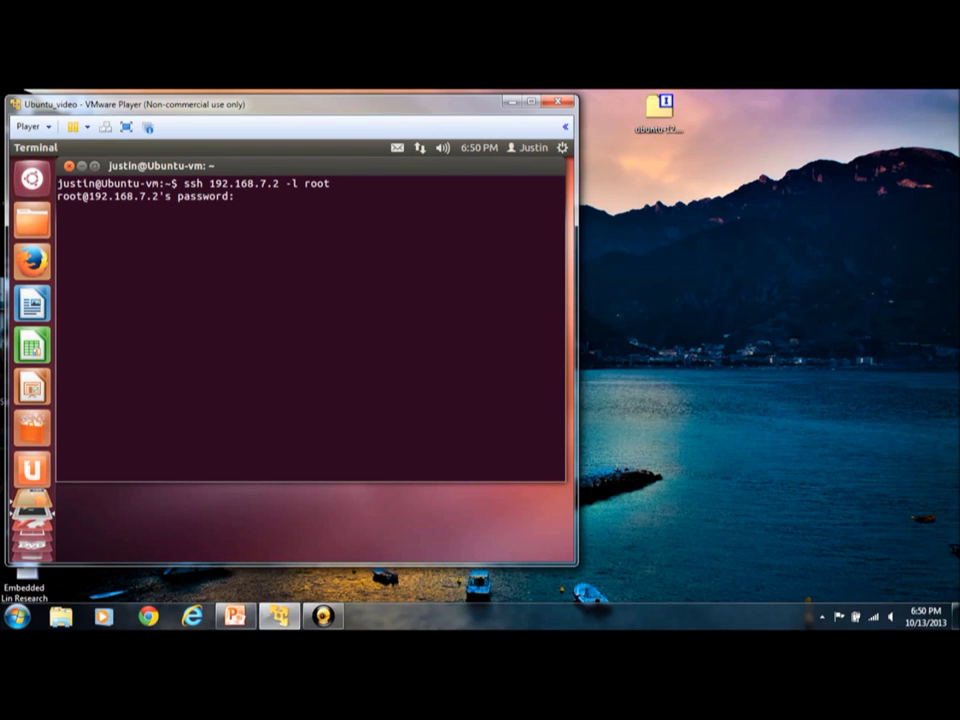
key(Return)
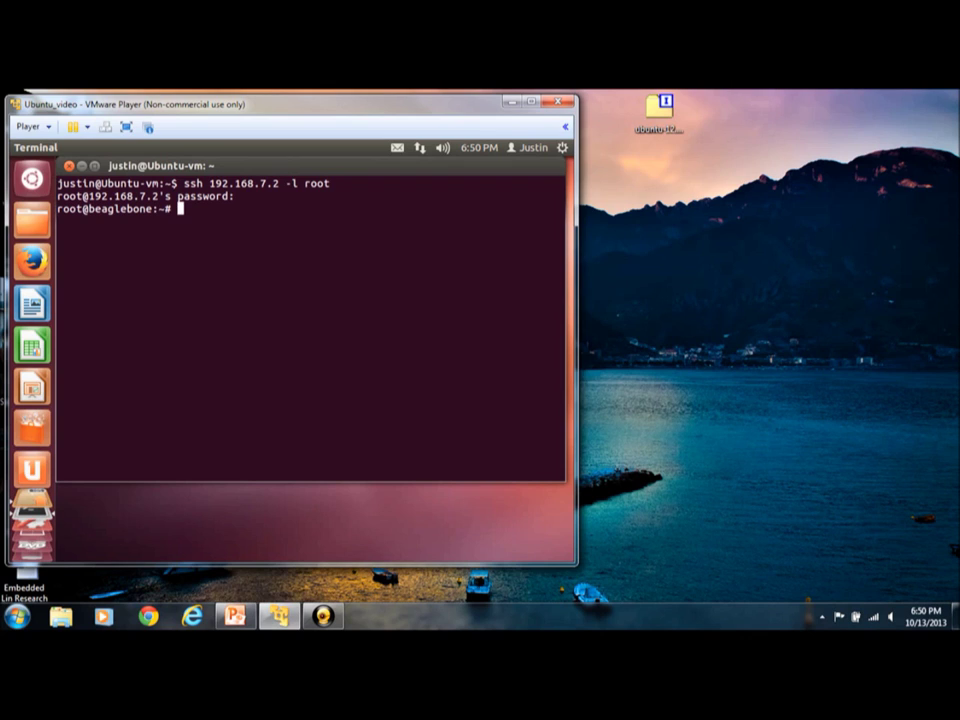
Step: Try to update the BeagleBone's package lists with sudo apt-get update
text(s)
text(udo apt-get update)
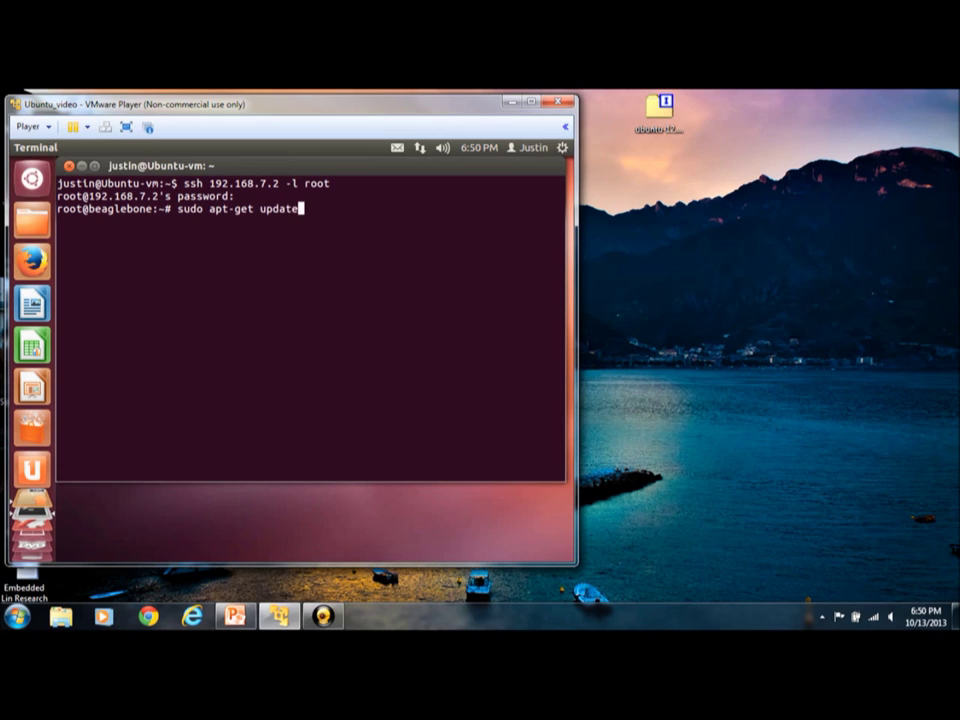
key(Return)
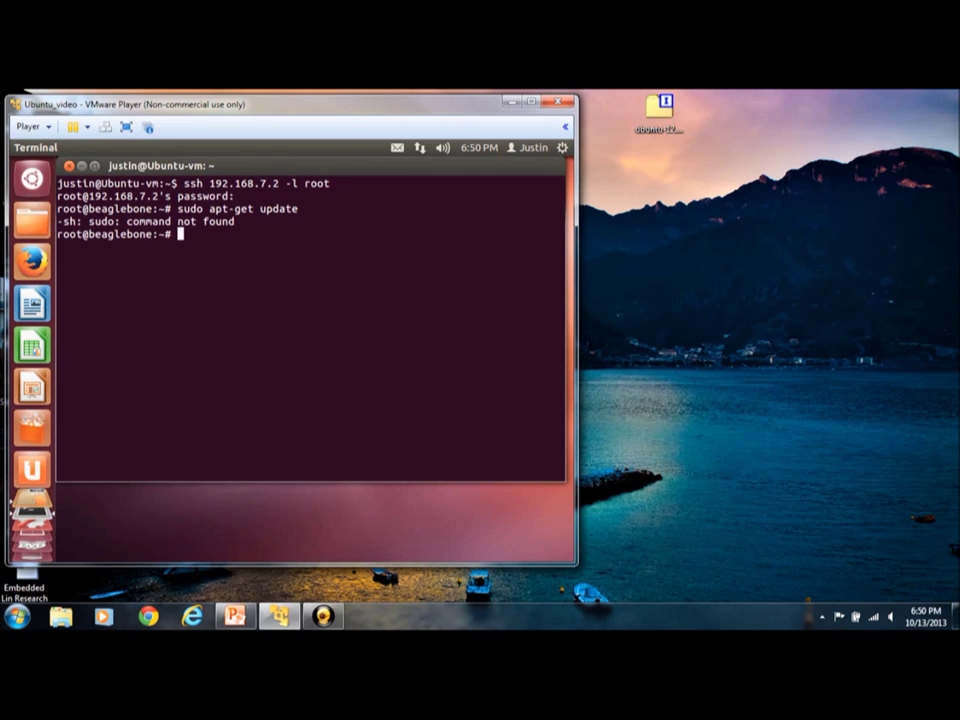
text(opkg install g++)
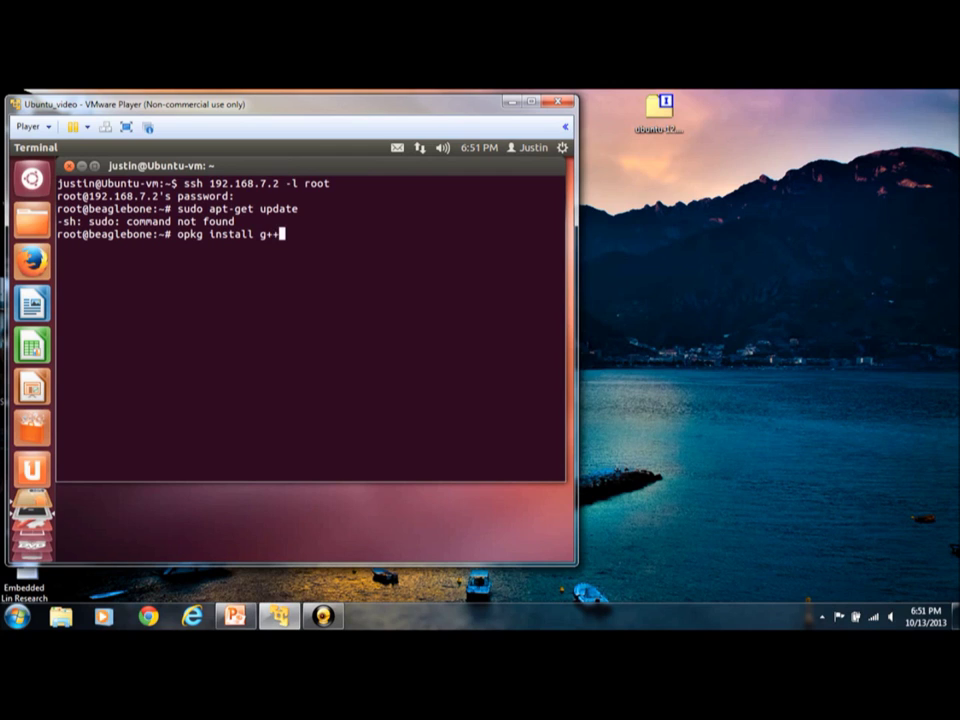
key(BackSpace)
key(BackSpace)
key(BackSpace)
key(BackSpace)
key(BackSpace)
key(BackSpace)
key(BackSpace)
key(BackSpace)
key(BackSpace)
key(BackSpace)
key(BackSpace)
key(BackSpace)
key(BackSpace)
key(BackSpace)
key(BackSpace)
key(BackSpace)
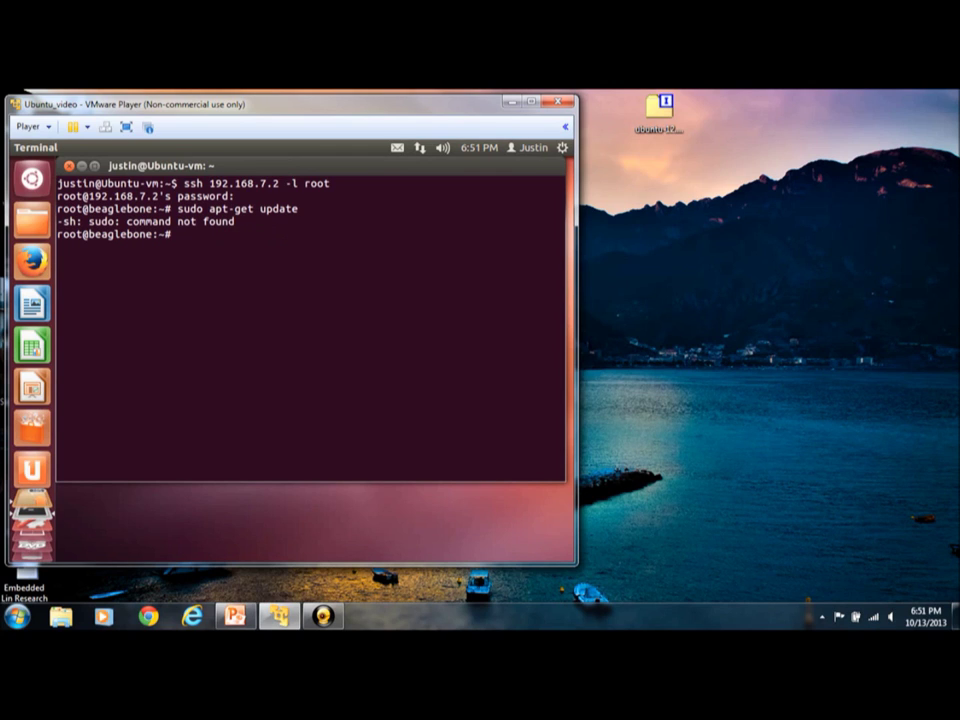
Step: List the home directory with dir, and go into the Desktop directory and back
text(dir)
key(Return)
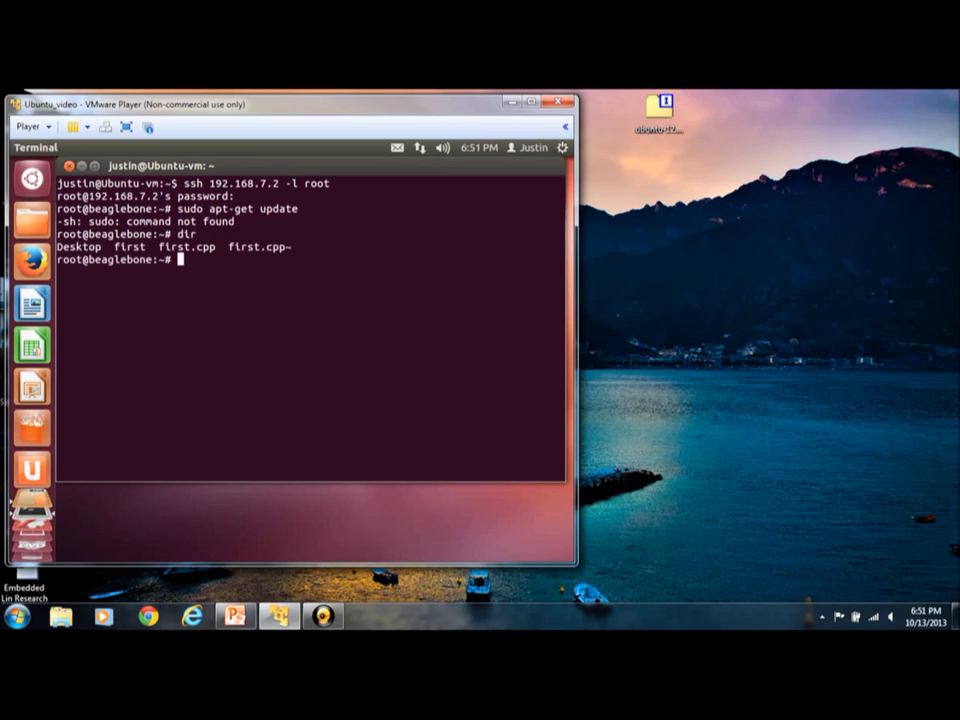
text(cd desktop)
key(Return)
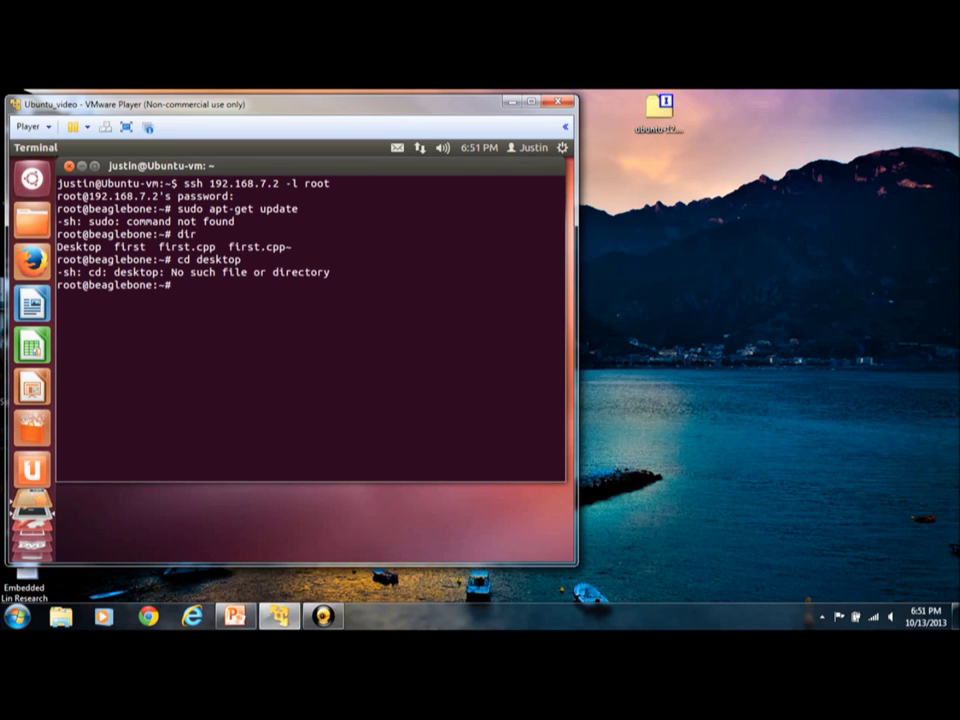
text(cd Desktop)
key(Return)
text(cd)
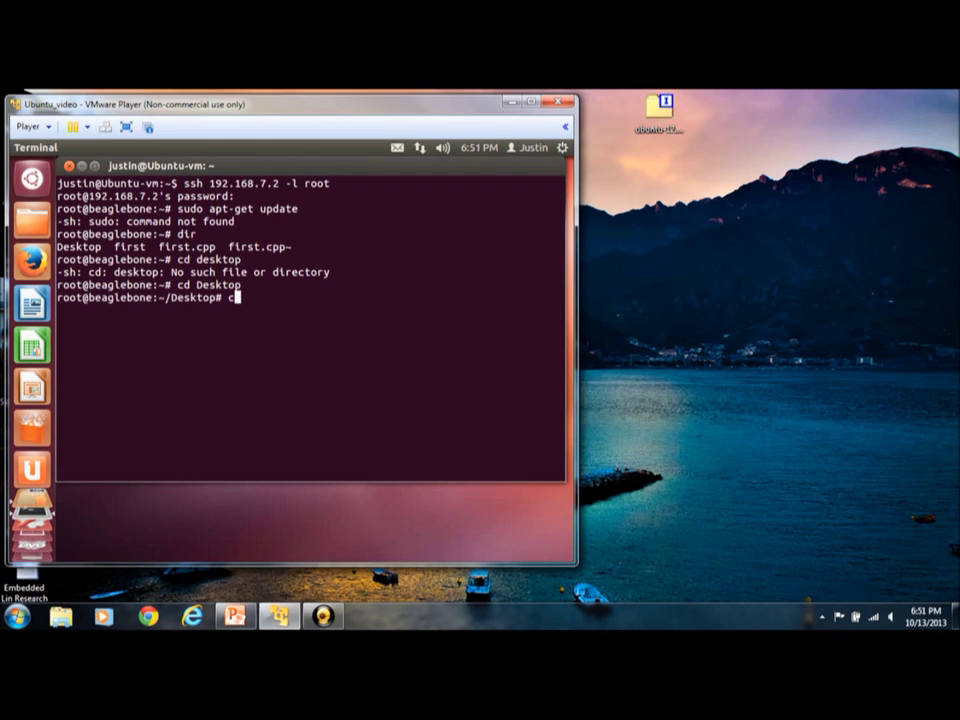
key(Return)
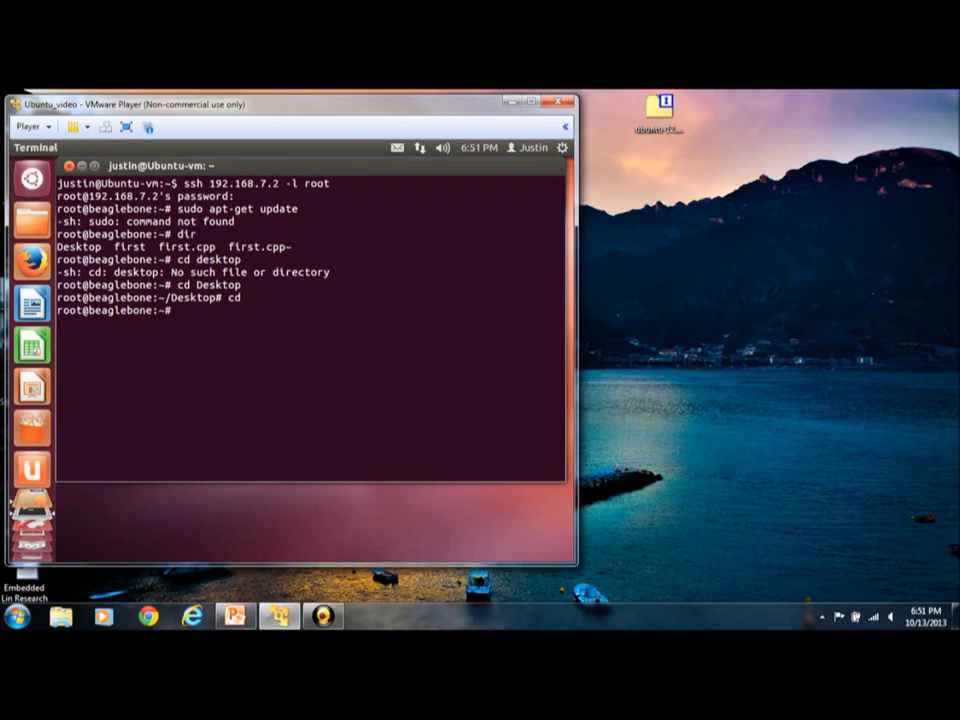
Step: Open a new file named video.cpp in vi in the BeagleBone's home directory
text(vi video.cpp)
key(Return)
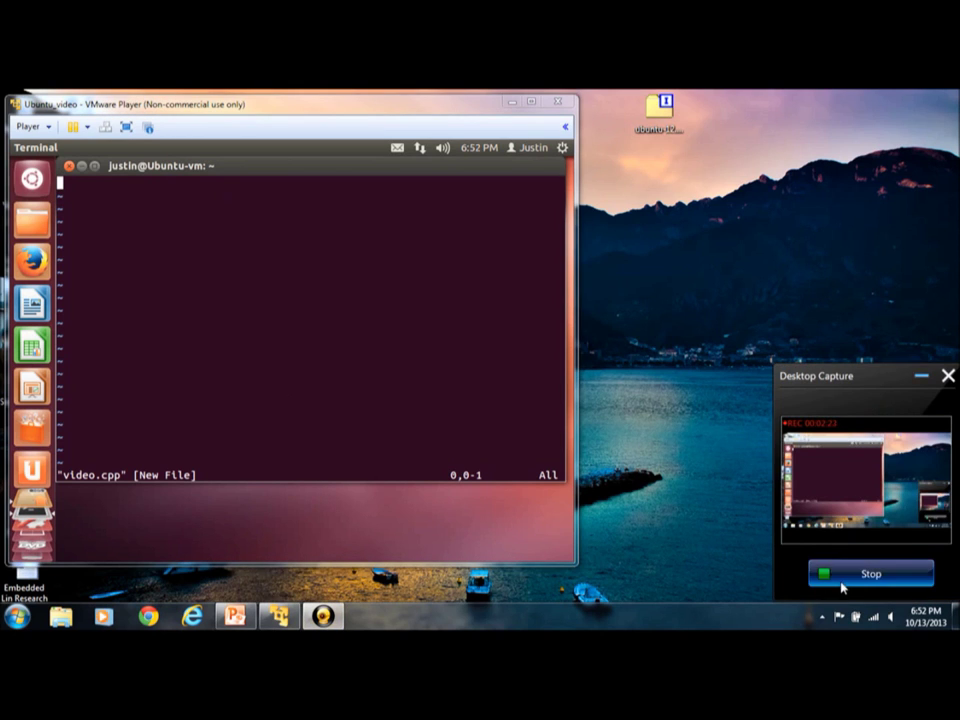
click(844, 580)
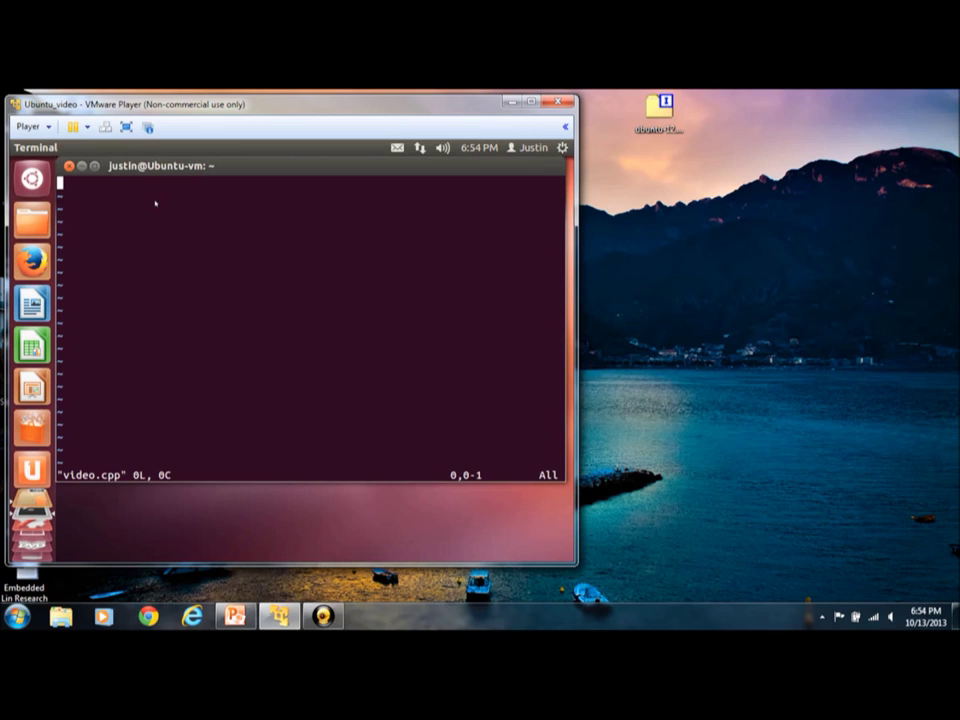
key(numbersign)
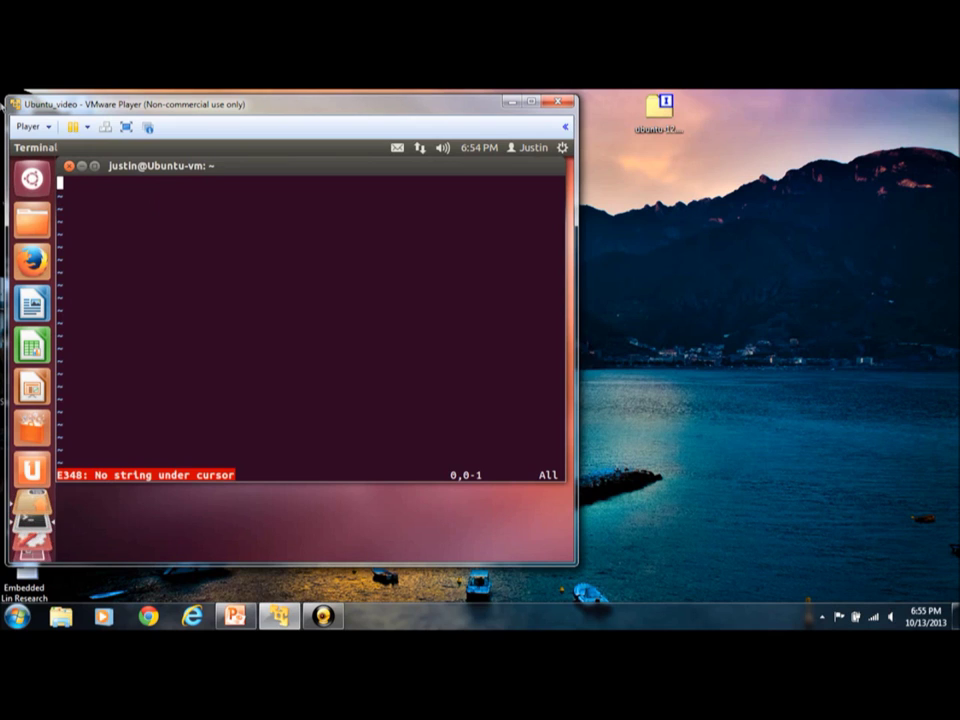
key(Escape)
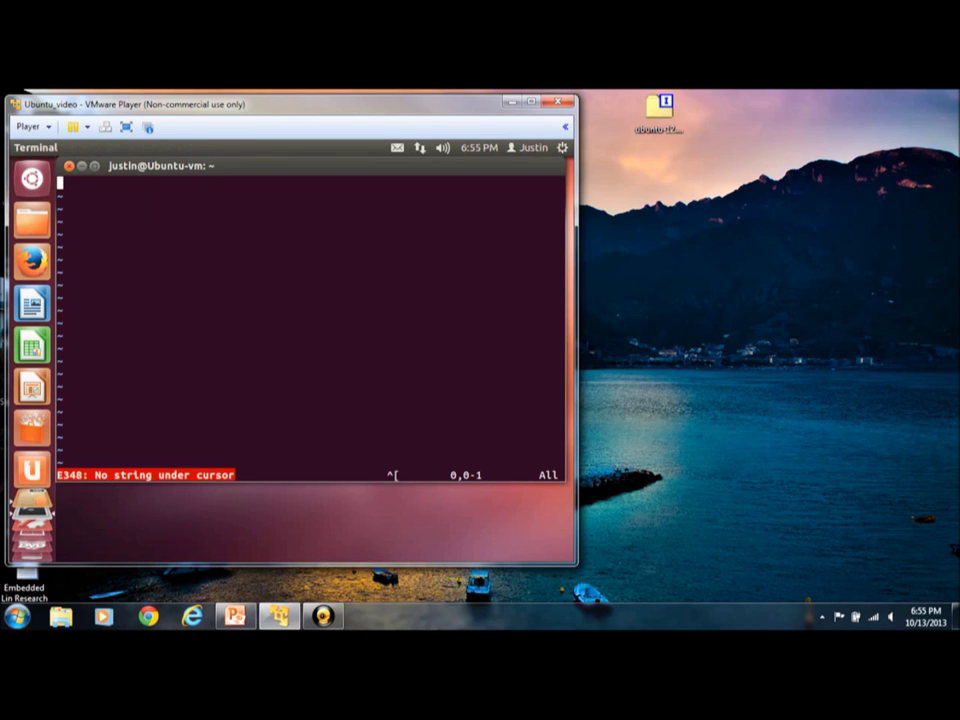
text(:)
key(Escape)
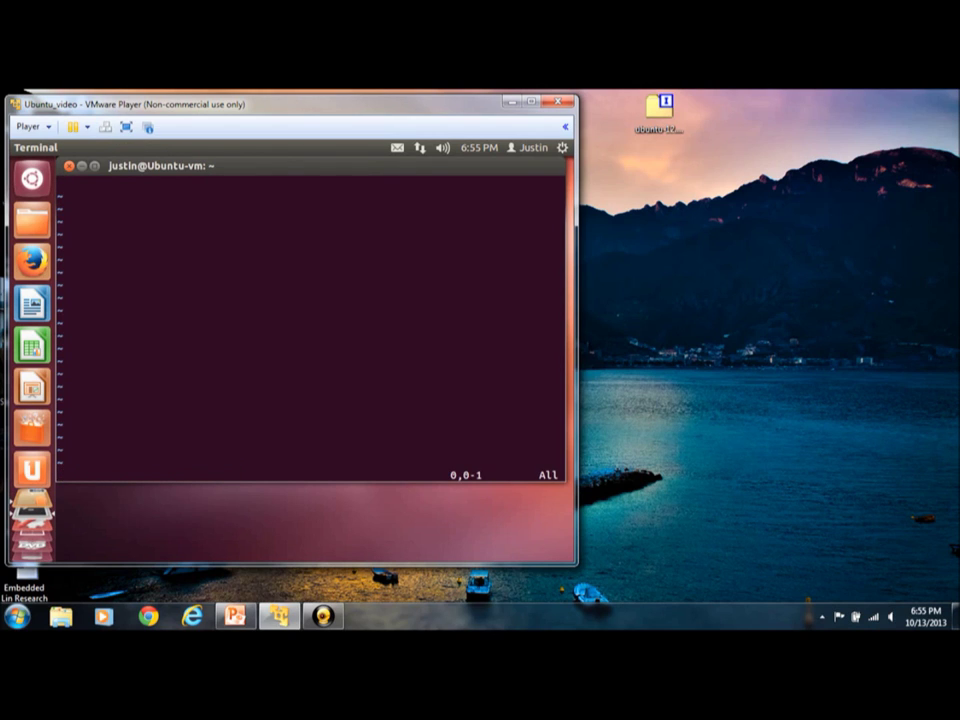
Step: Enter insert mode in vi and write #include<isostream> as the first line of video.cpp
key(i)
text(#inclu)
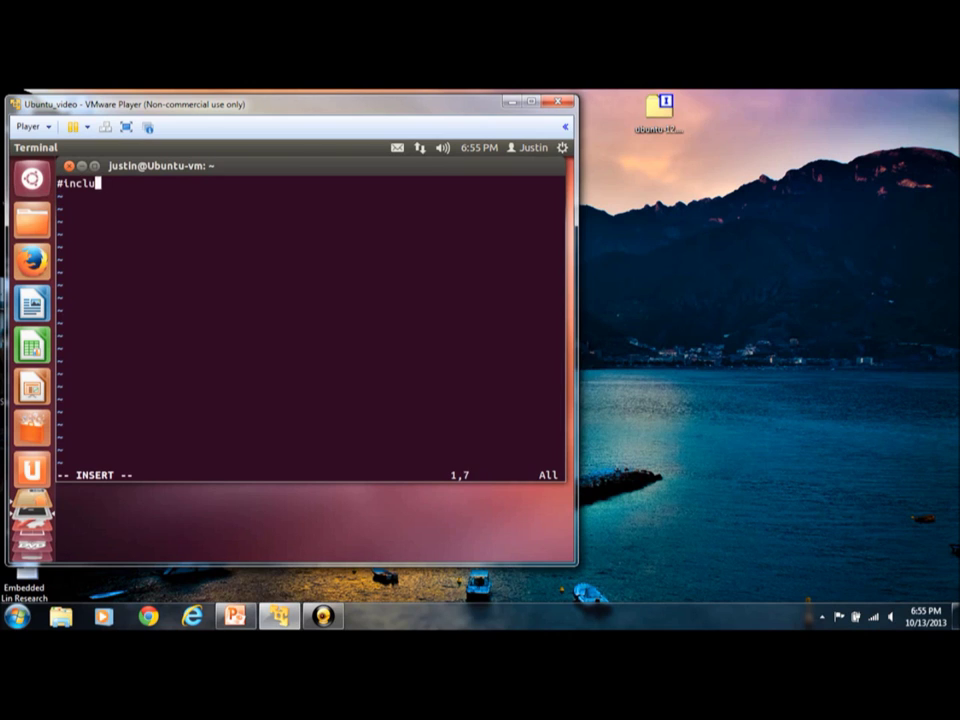
text(de<isot)
key(BackSpace)
text(stream)
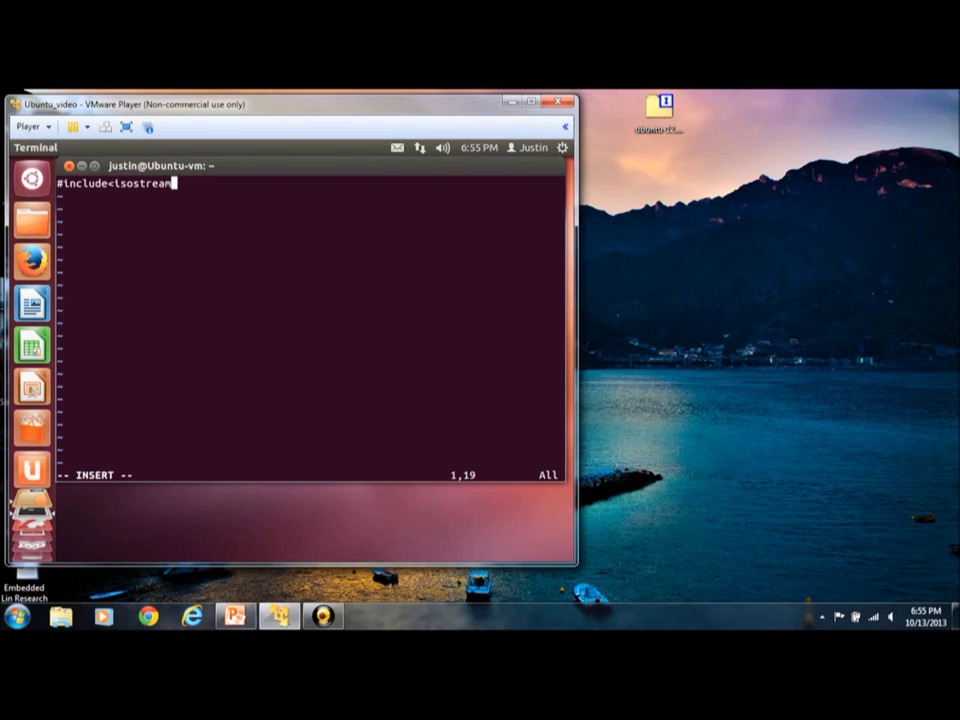
text(>)
key(Return)
Step: Add the line using namespace std; below the include line
text(using namesace)
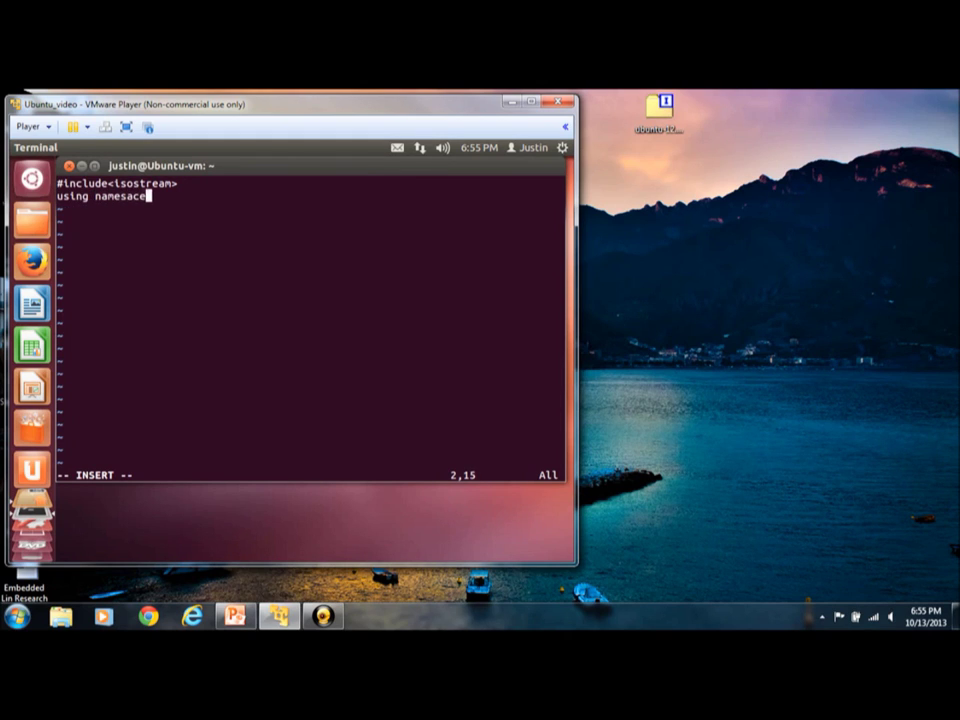
key(BackSpace)
key(BackSpace)
key(BackSpace)
text(pace std;)
key(Return)
Step: Start the main() function with an opening brace on the line below using namespace std;
text(mian)
key(BackSpace)
key(BackSpace)
key(BackSpace)
text(ai)
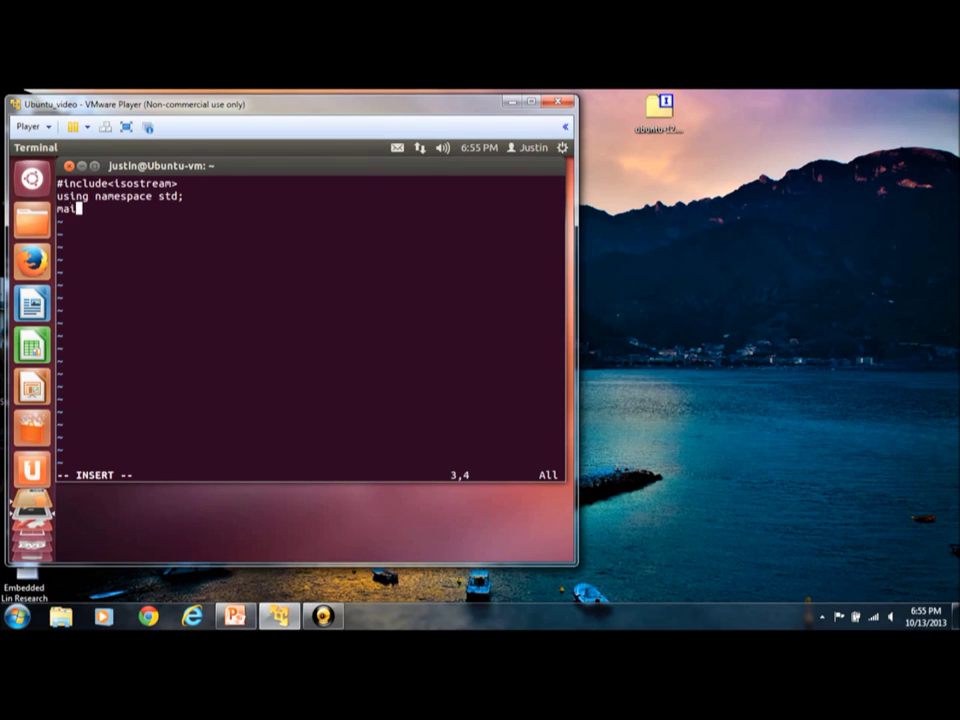
text(n() {)
key(Return)
Step: Add the line cout << "hello world!" << endl; inside main, followed by a blank line
text(cout <<)
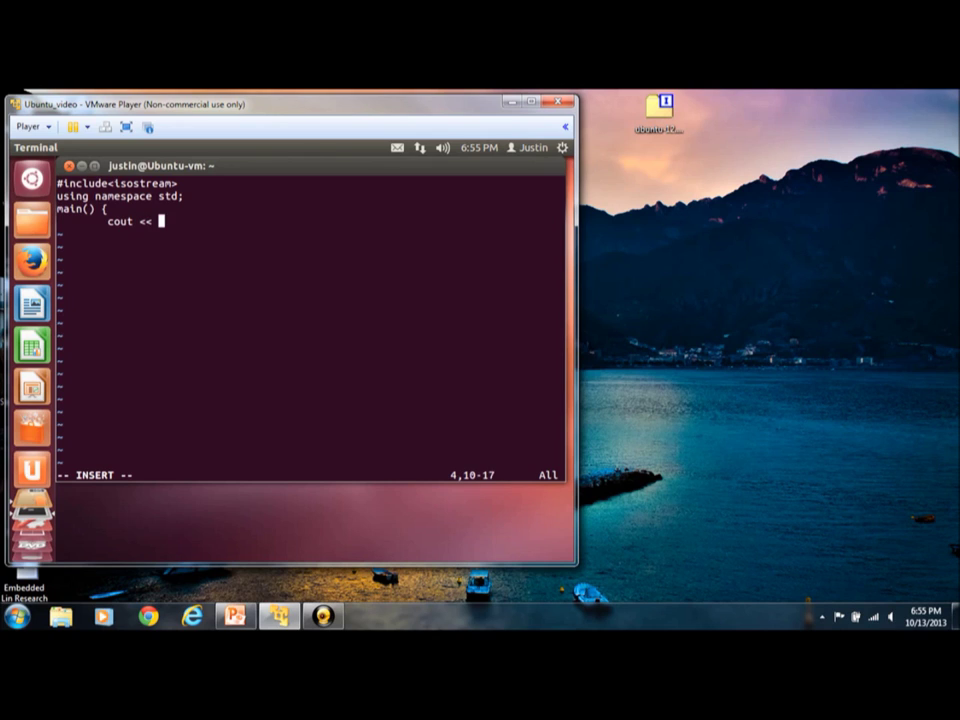
text( "hello world!")
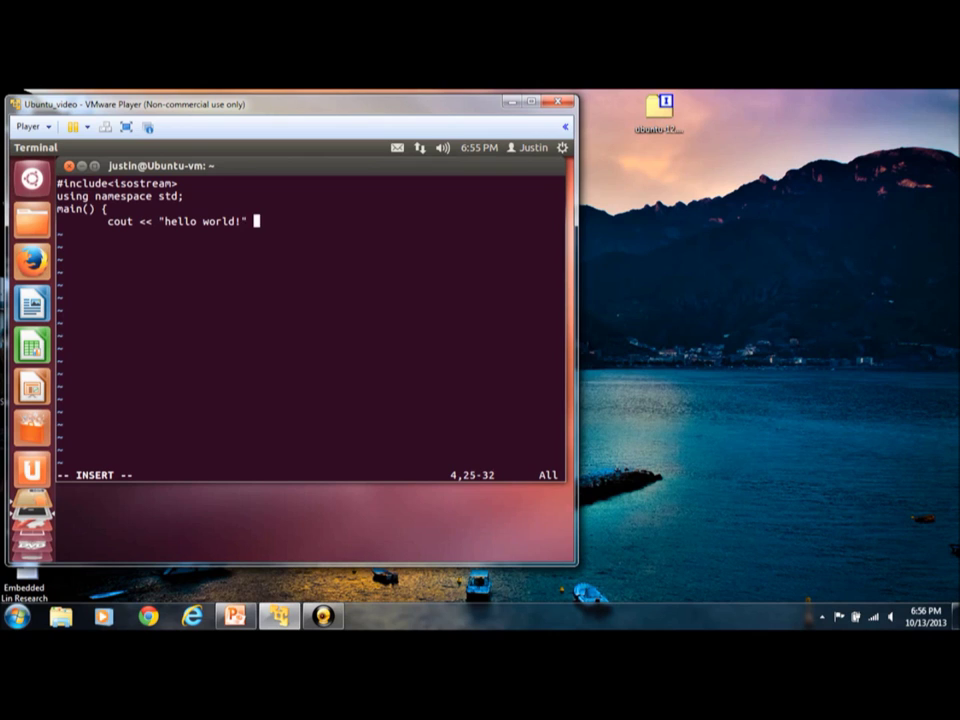
text( << endl;)
key(Return)
key(Return)
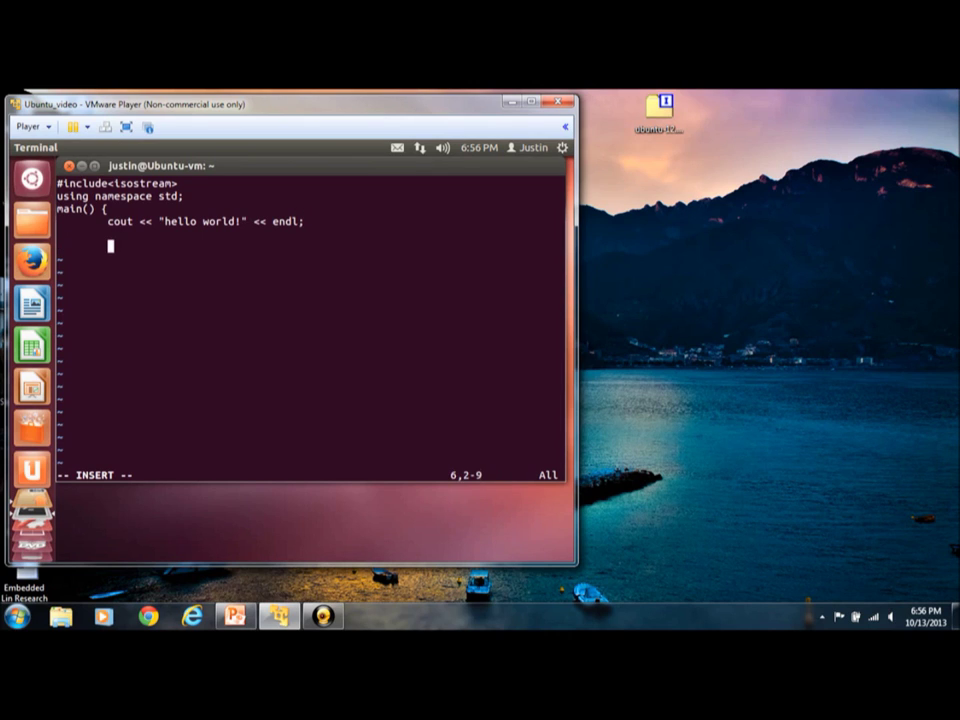
Step: Finish main with return 0; and a closing brace, and save video.cpp and quit vi
text(return 0;)
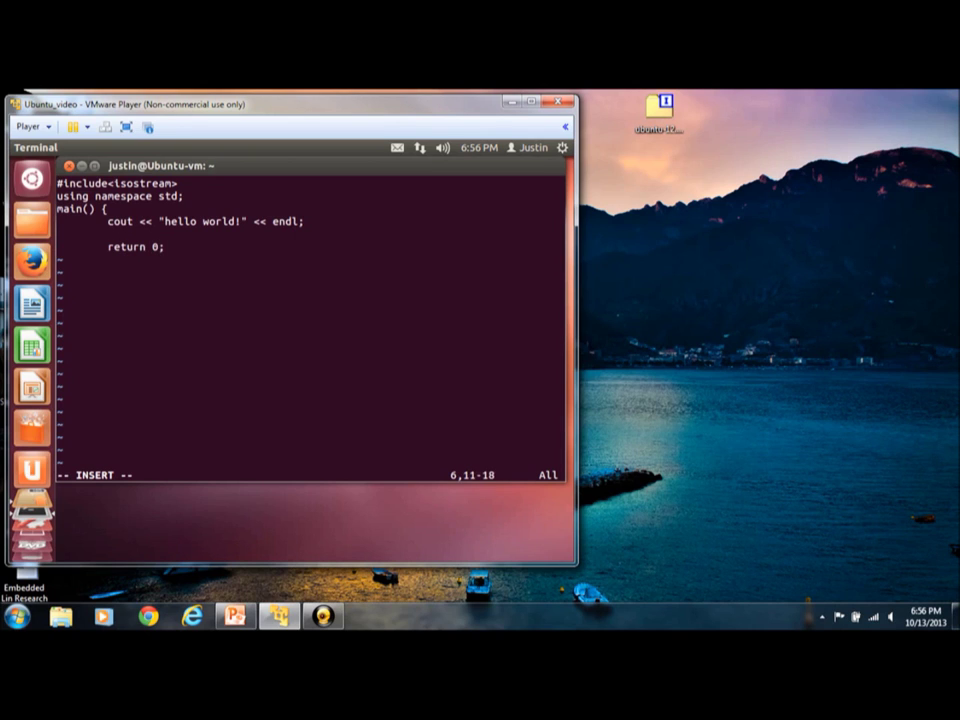
key(Return)
text(})
key(Escape)
text(:wq)
key(Return)
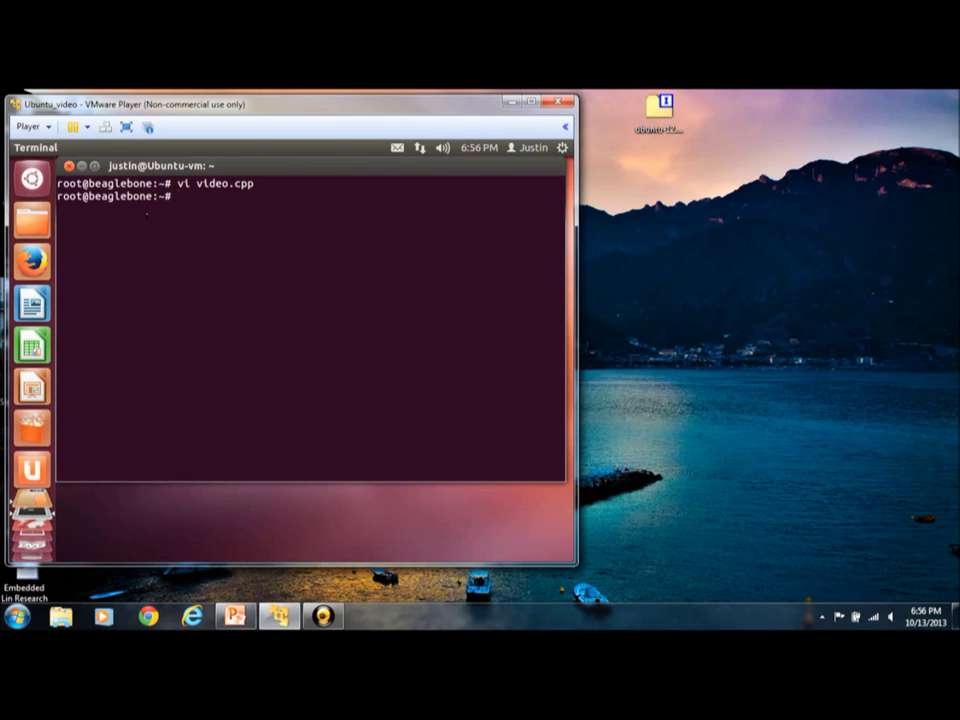
Step: Try twice to run the program from the home directory with ./video
text(./video)
key(Return)
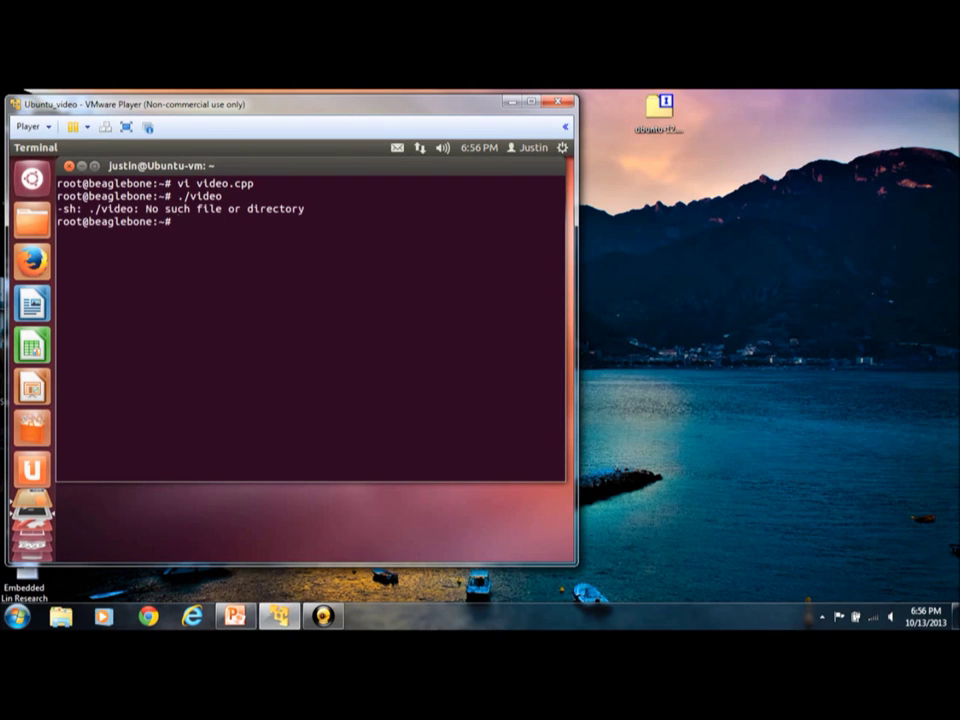
key(Up)
key(Up)
key(Up)
key(Up)
key(BackSpace)
key(BackSpace)
key(BackSpace)
key(BackSpace)
key(BackSpace)
key(BackSpace)
key(BackSpace)
text(.video)
key(Left)
key(Left)
key(Left)
key(Left)
key(Left)
text(/)
key(Return)
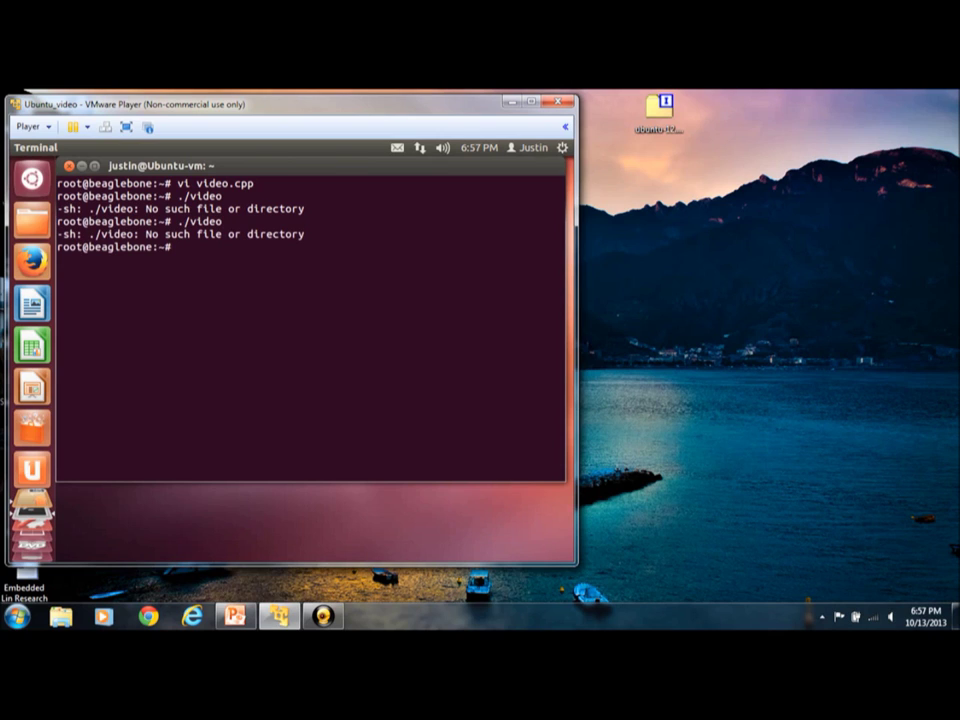
Step: Reopen video.cpp in vi to review the code, and write and quit with :wq
text(vi video.cpp)
key(Return)
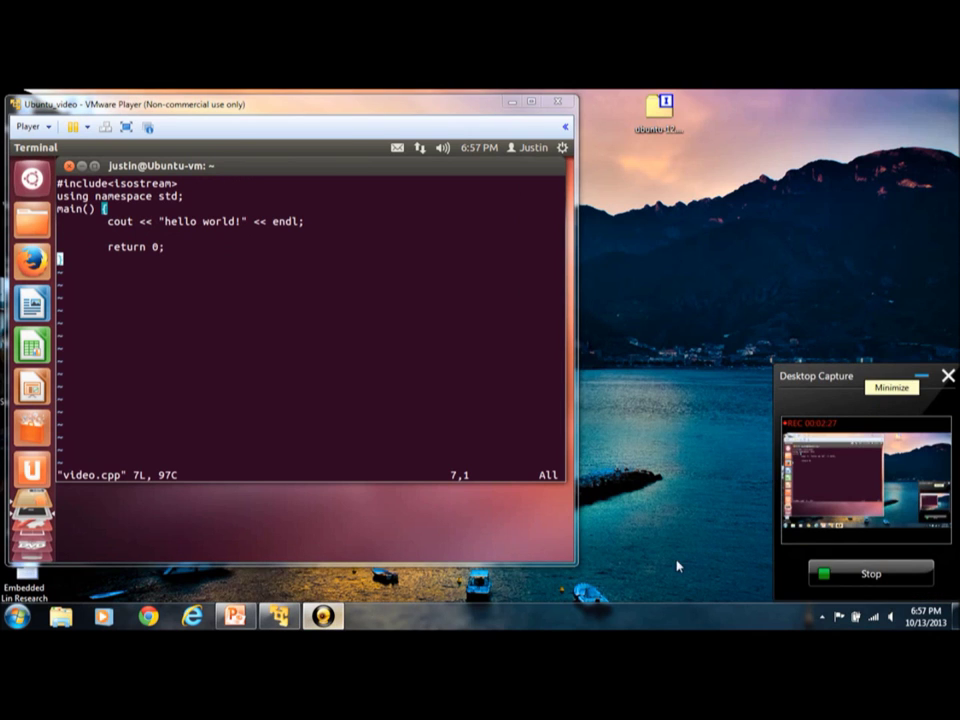
click(846, 578)
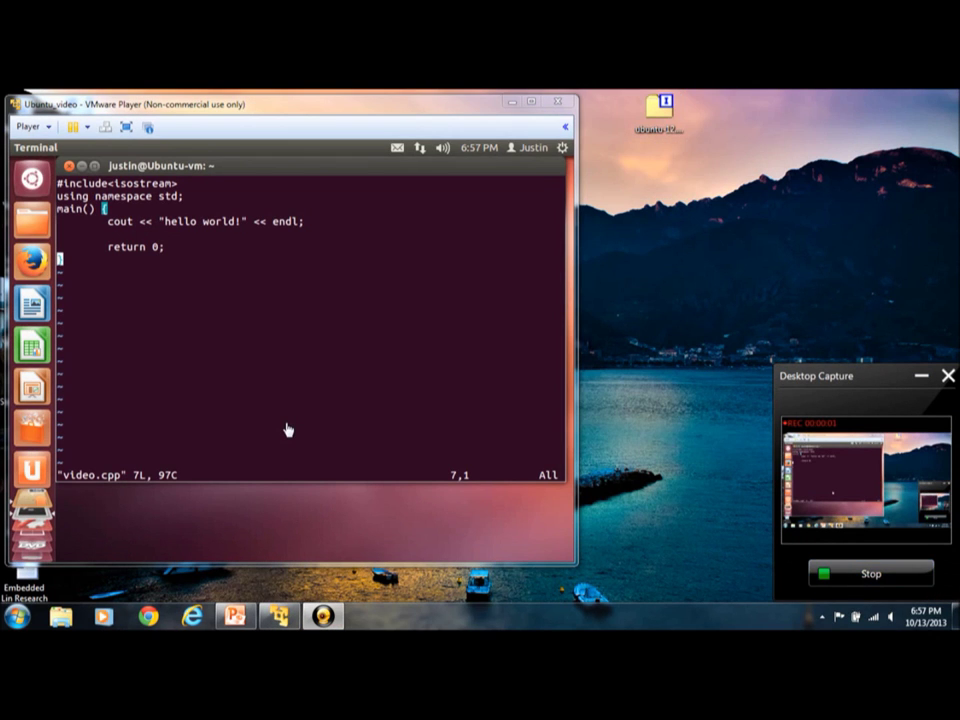
key(Escape)
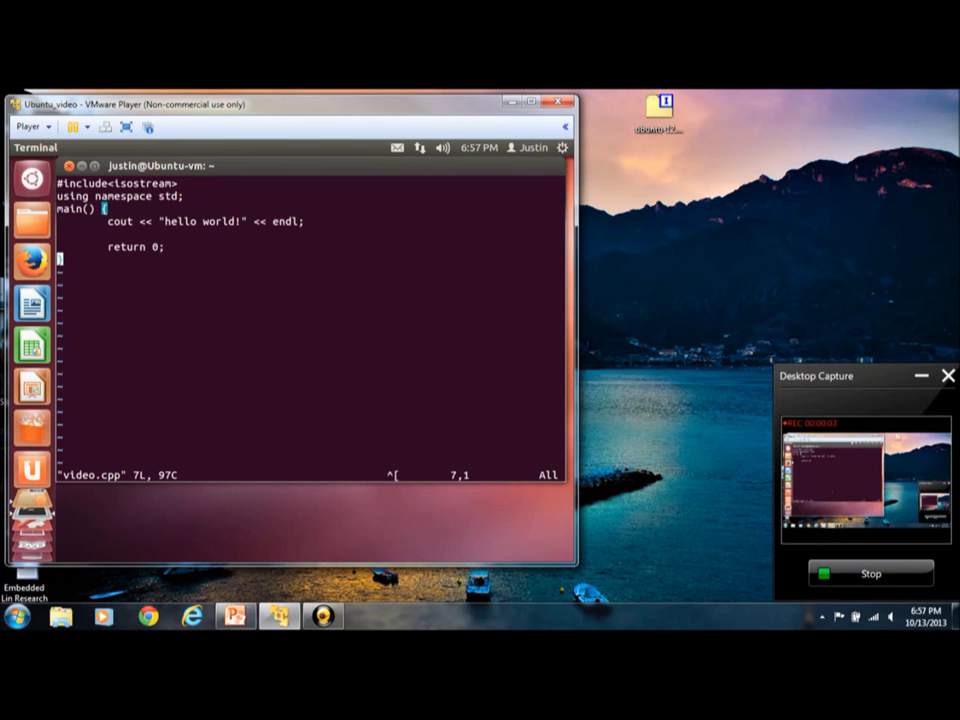
text(:)
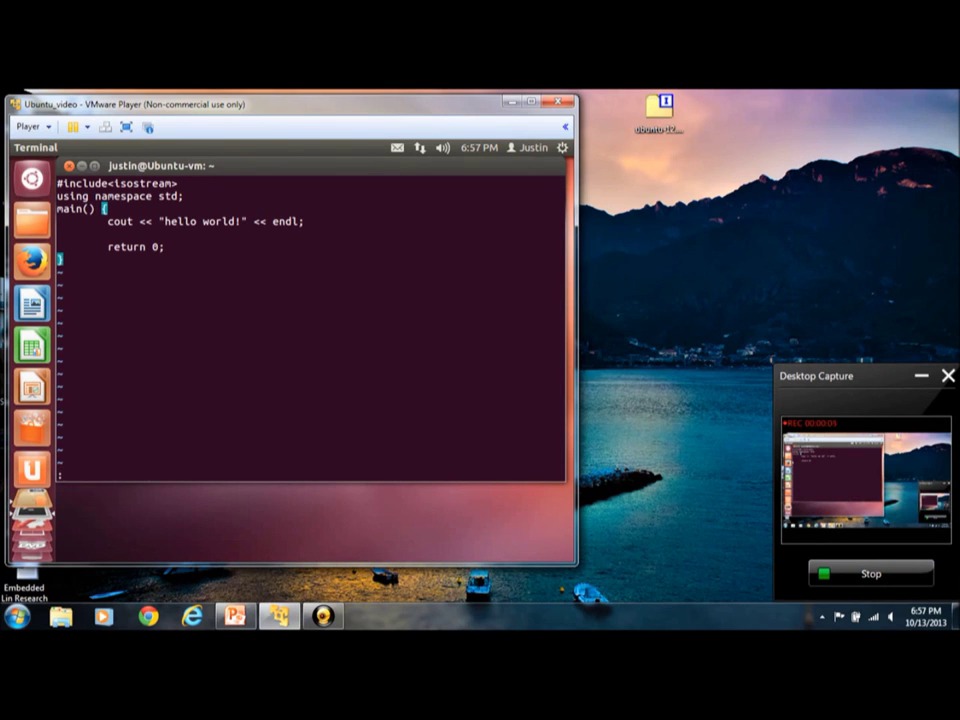
text(wq)
key(Return)
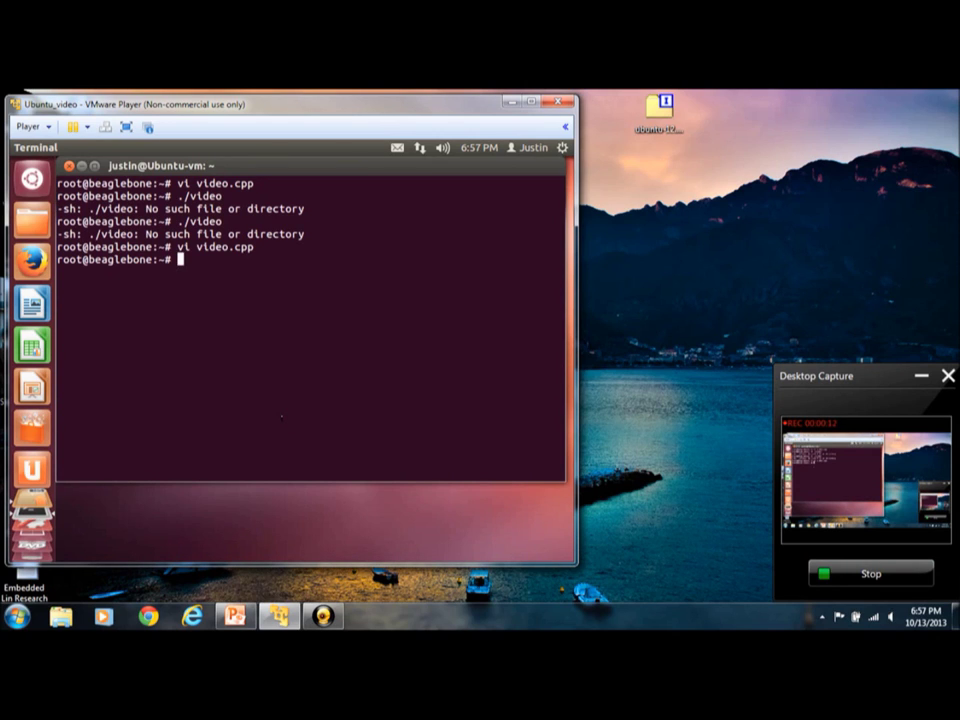
Step: Try to compile video.cpp into an executable named video with g++ video.cpp -o video
text(g++ video)
text(.cpp)
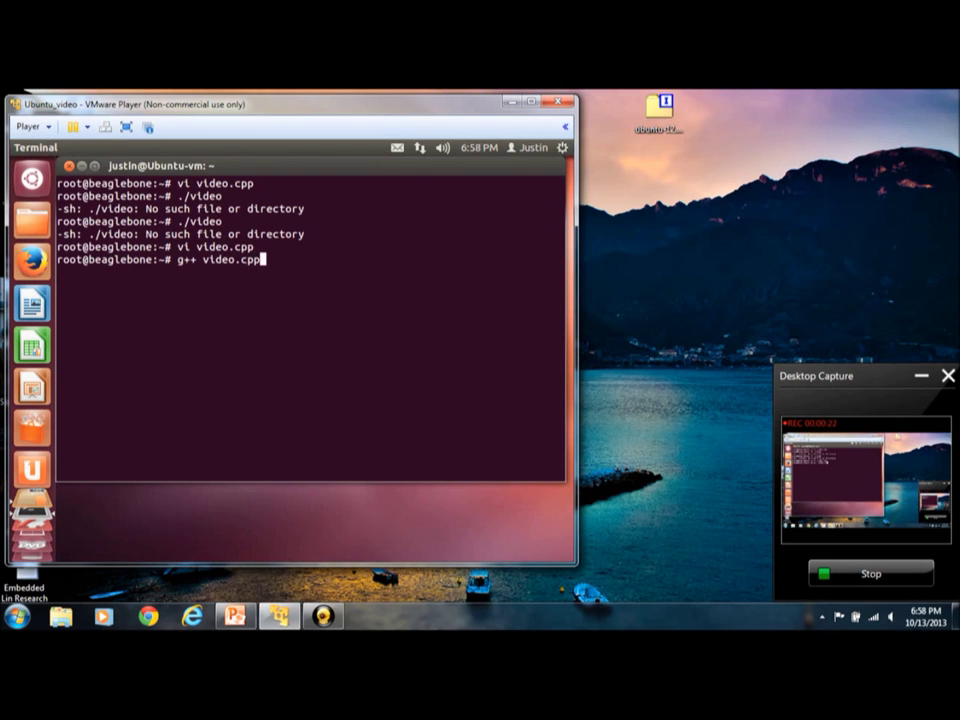
text( -)
text(o )
text(video)
key(Return)
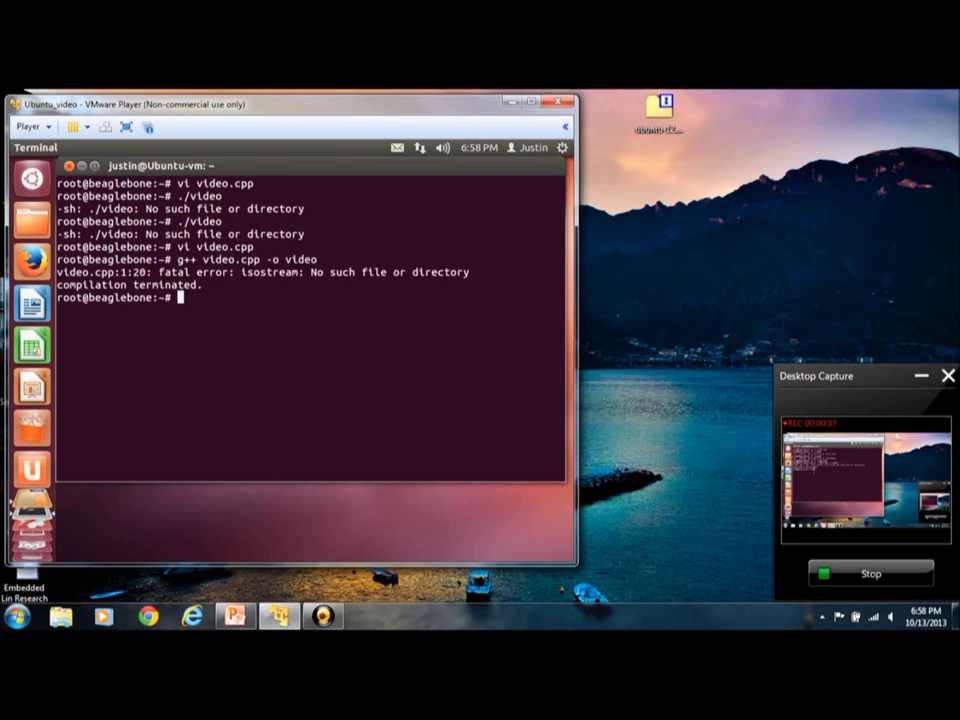
Step: Display the contents of video.cpp in the terminal with more
text(more video.cpp)
key(Return)
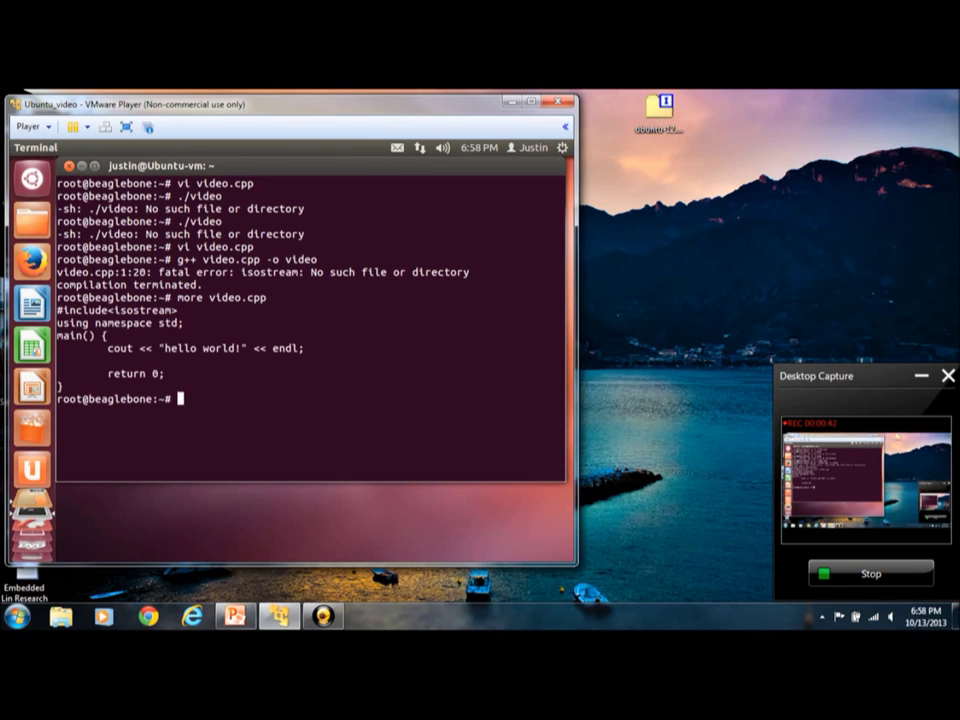
key(Return)
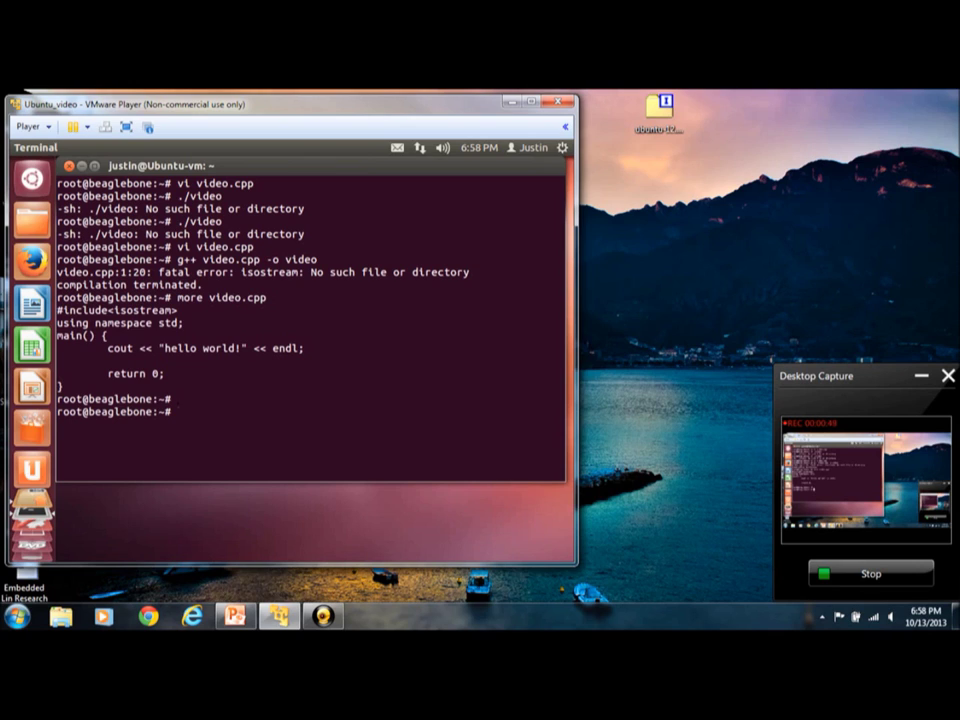
Step: Retry the g++ compilation of video.cpp with the output file video
text(gtt)
key(BackSpace)
key(BackSpace)
text(tt)
key(BackSpace)
key(BackSpace)
text(++)
text( video.coo)
key(BackSpace)
key(BackSpace)
text(pp -o t)
key(BackSpace)
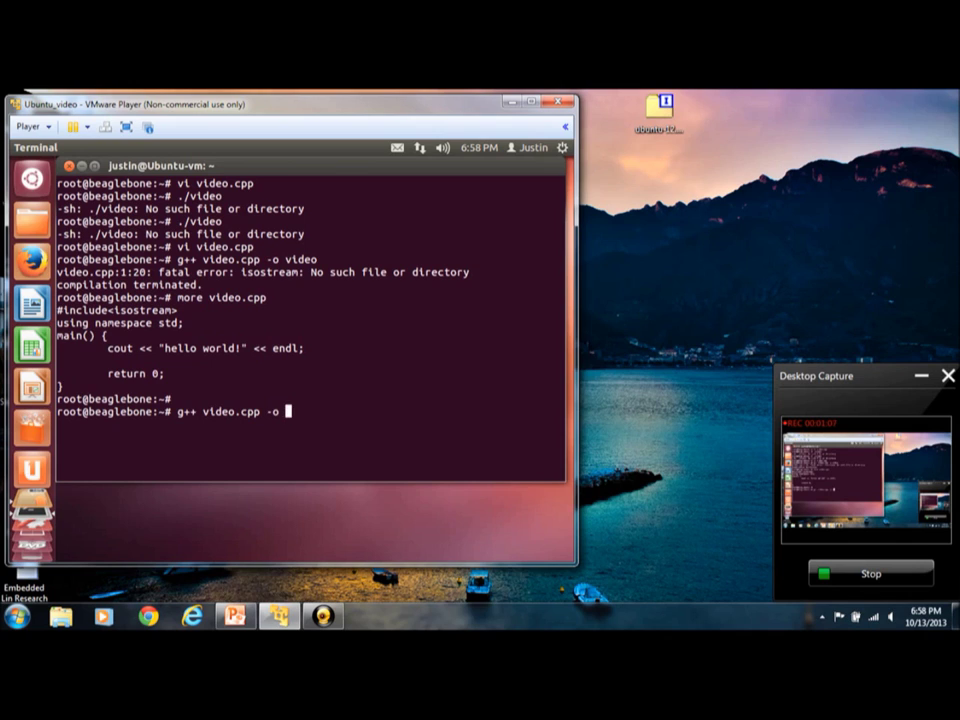
text(video)
key(Return)
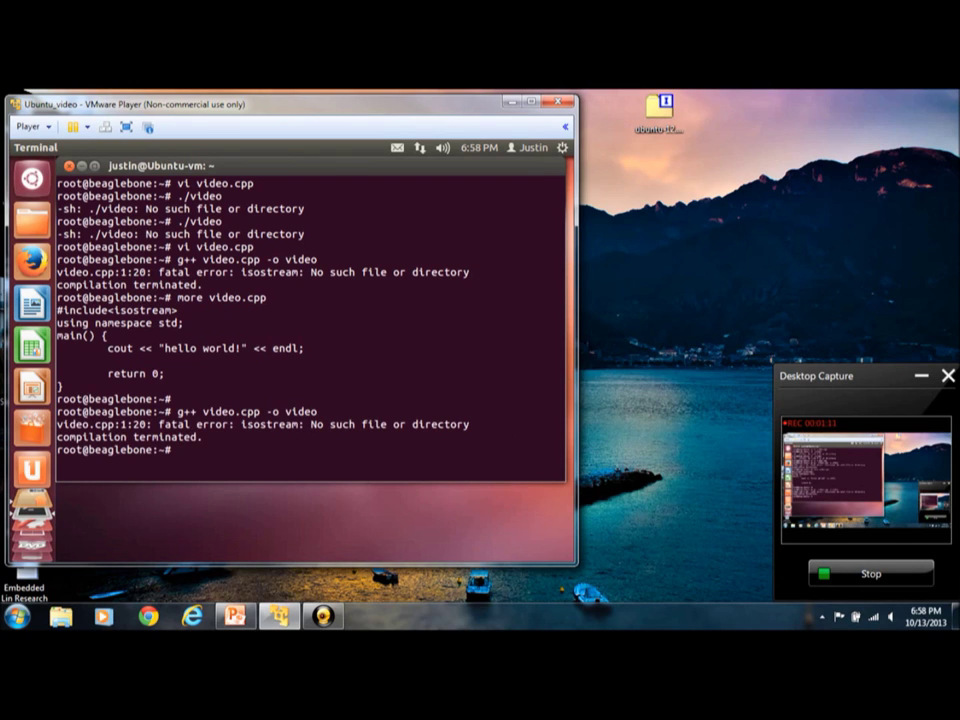
Step: List all files in the home directory with ls -al, and try to run ./video
text(ls -al)
key(Return)
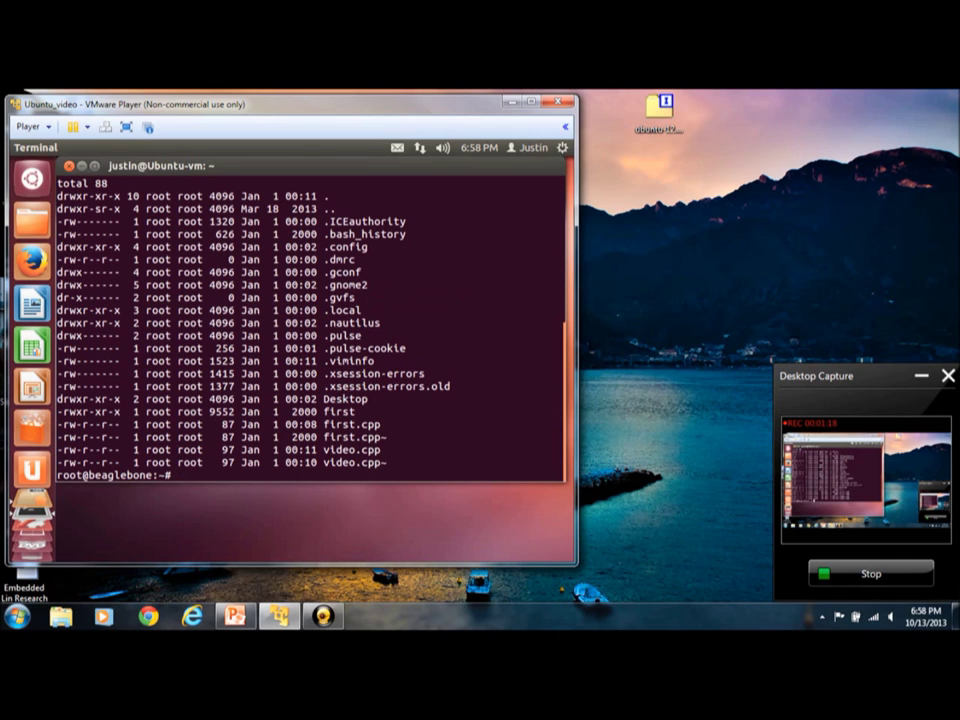
text(./video)
key(Return)
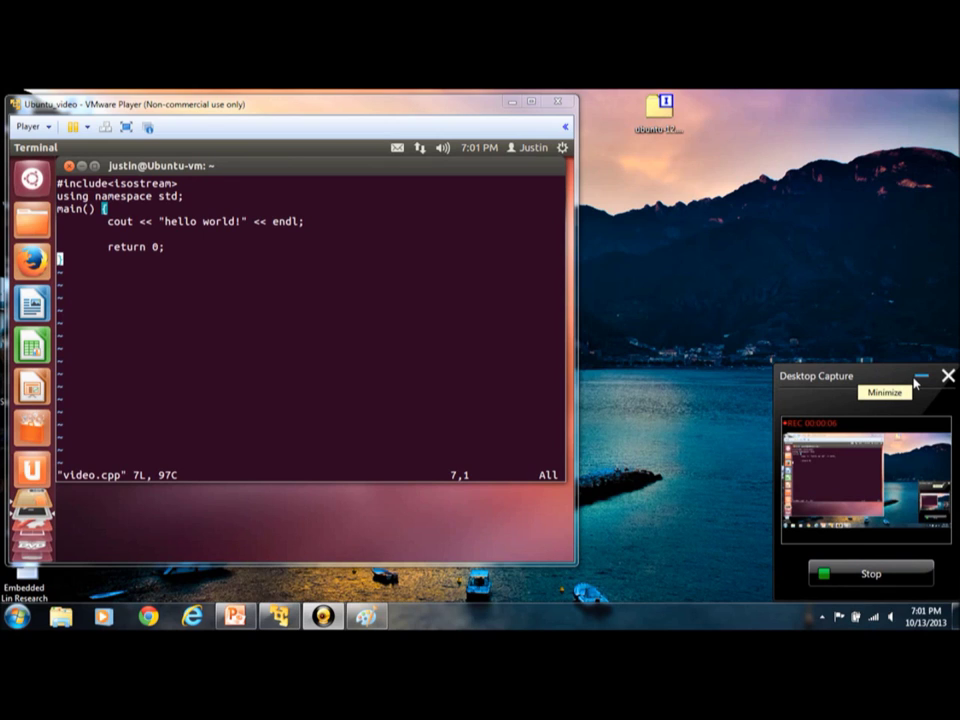
Step: Correct the include line of video.cpp to #include<iostream>, and save the file and quit vi
click(920, 377)
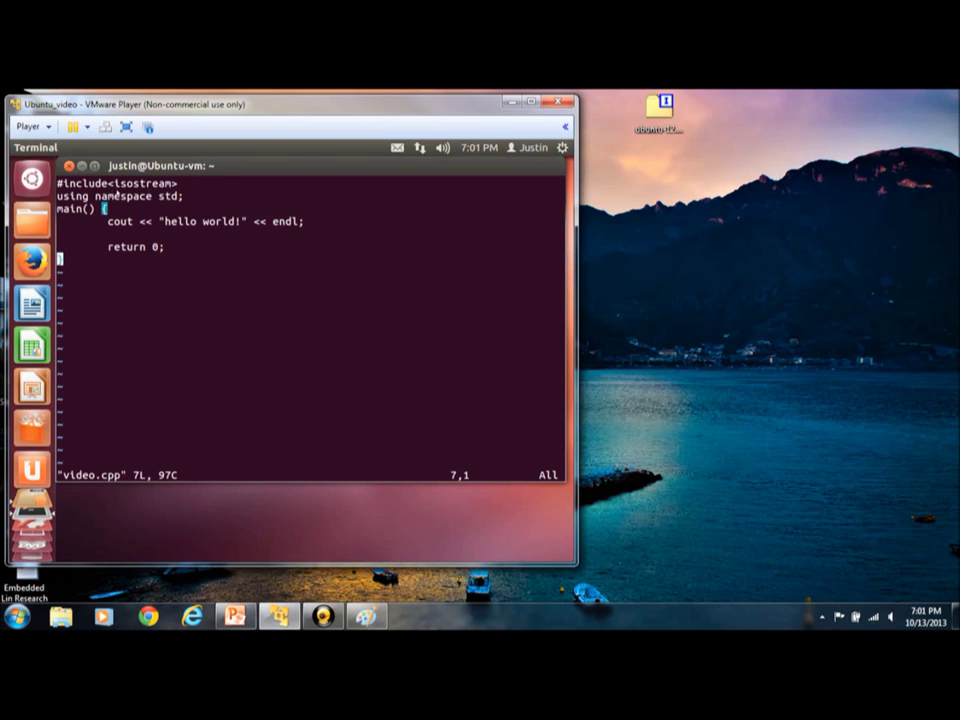
click(123, 183)
click(130, 183)
click(122, 183)
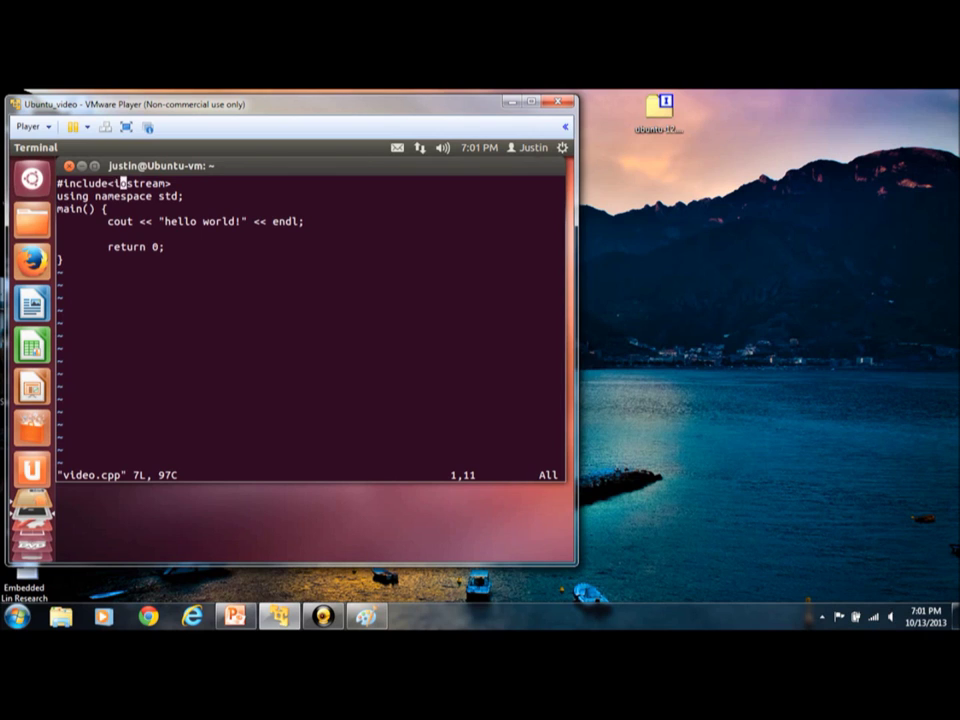
key(Escape)
text(:w)
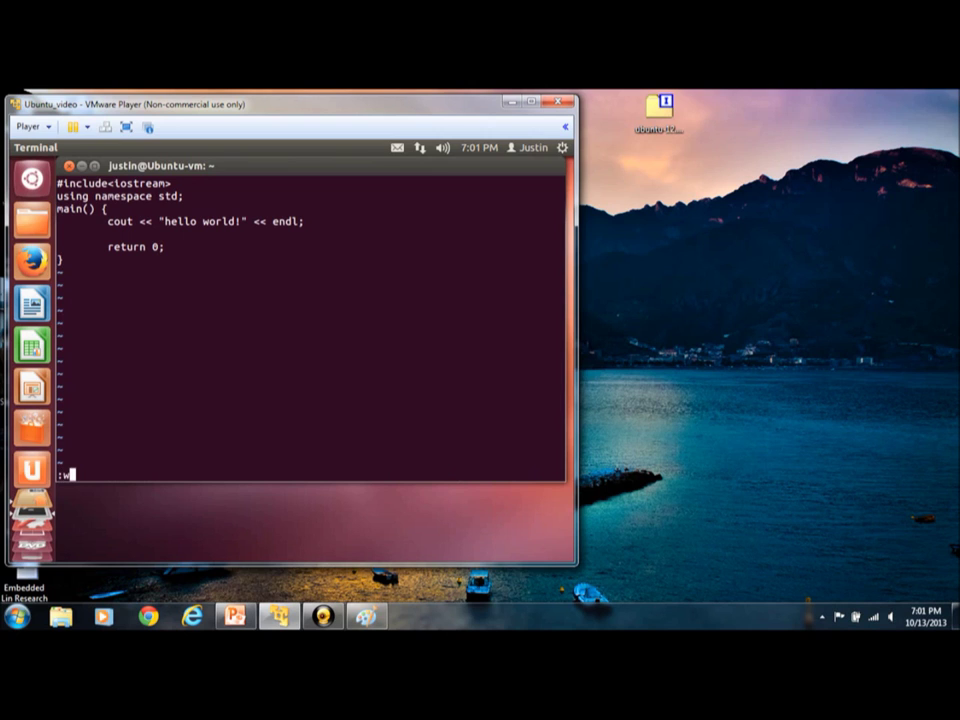
text(q)
key(Return)
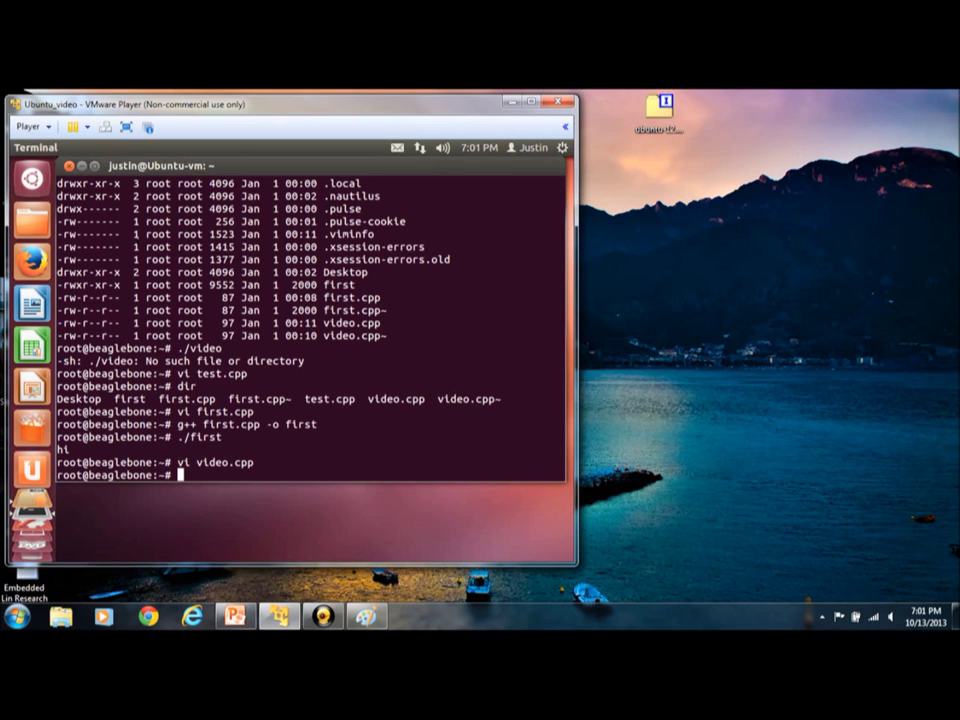
Step: Compile the corrected video.cpp with g++ video.cpp -o video, and clear the terminal
text(g++ video.cpp )
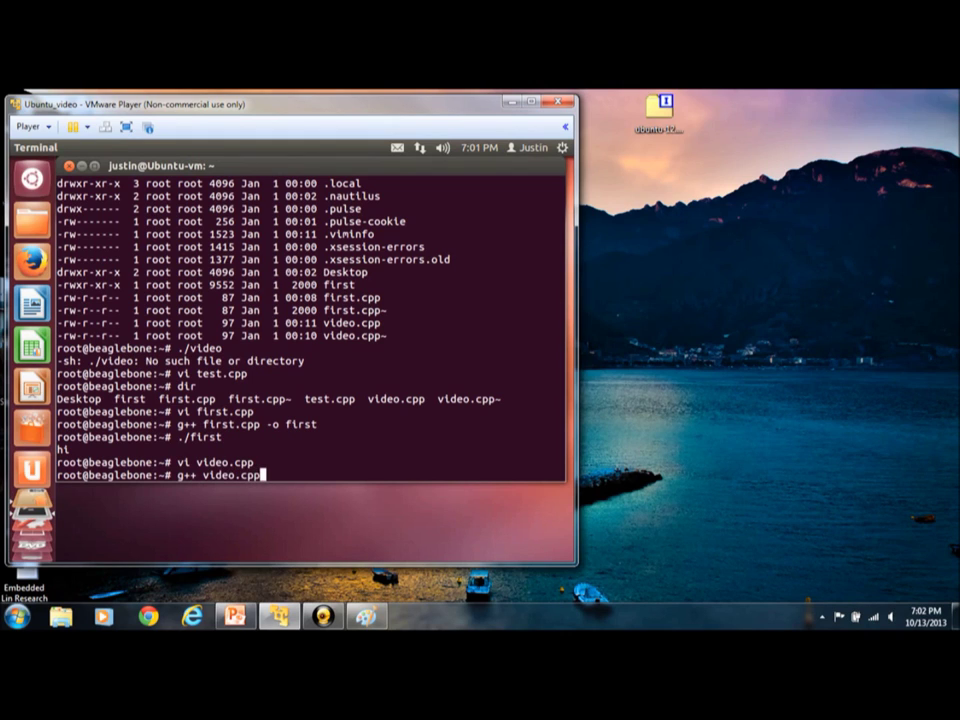
text(-o video)
key(Return)
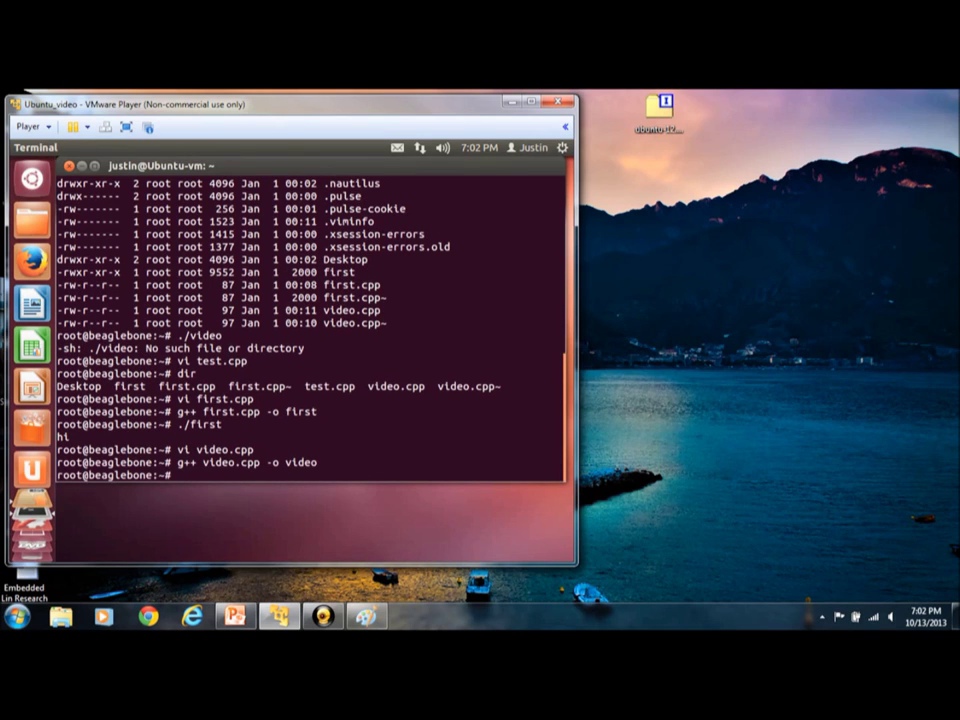
text(clear)
key(Return)
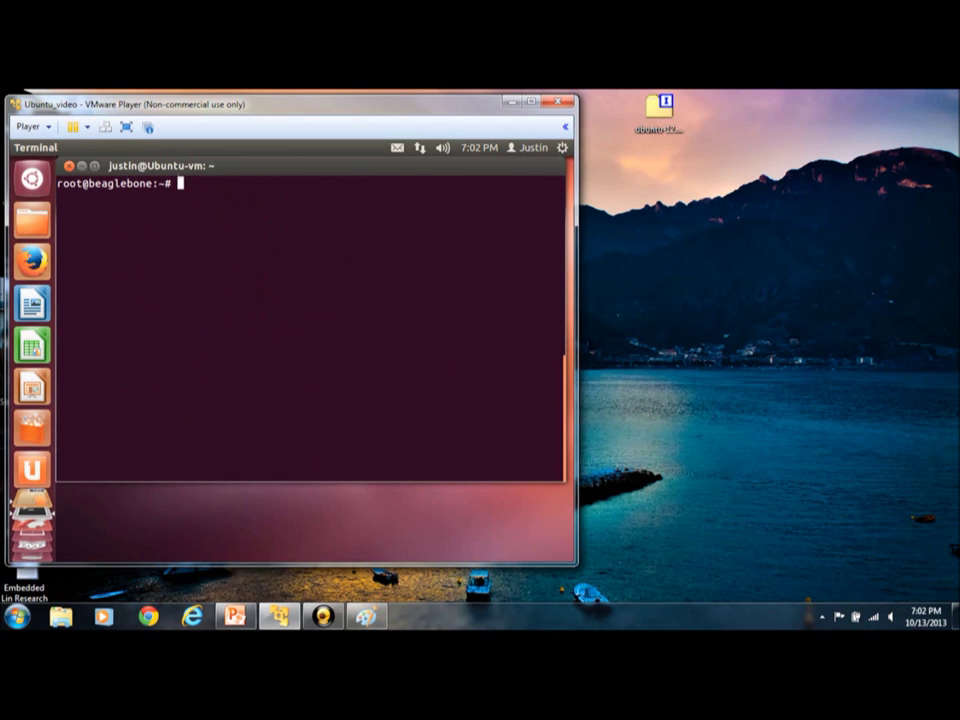
Step: List all files in the home directory with ls -al, and run the compiled program with ./video
text(ls -al)
key(Return)
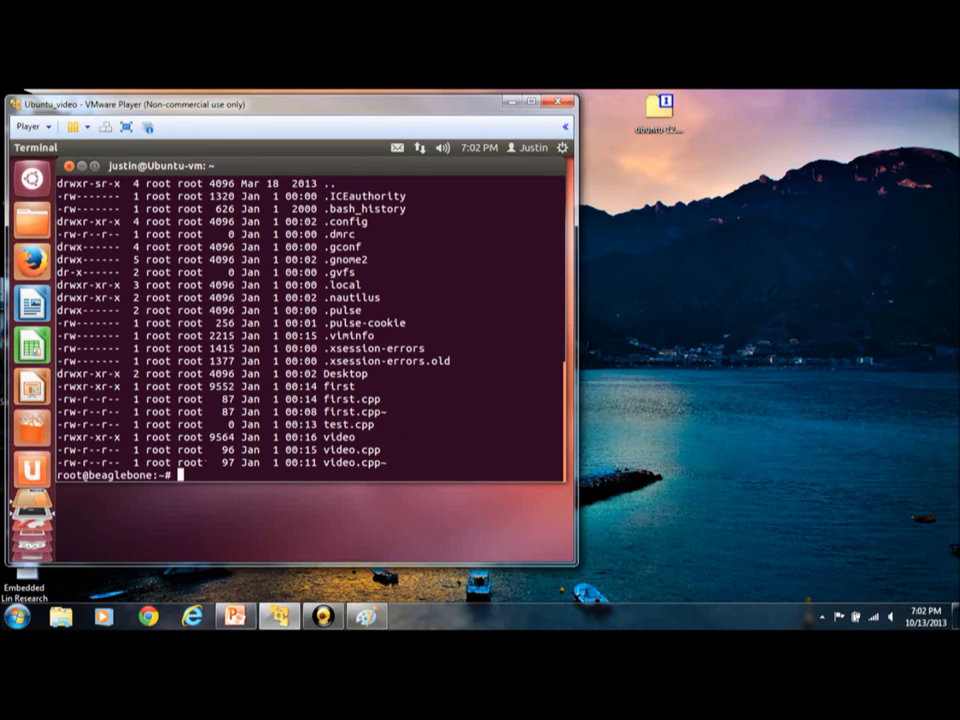
text(./video)
key(Return)
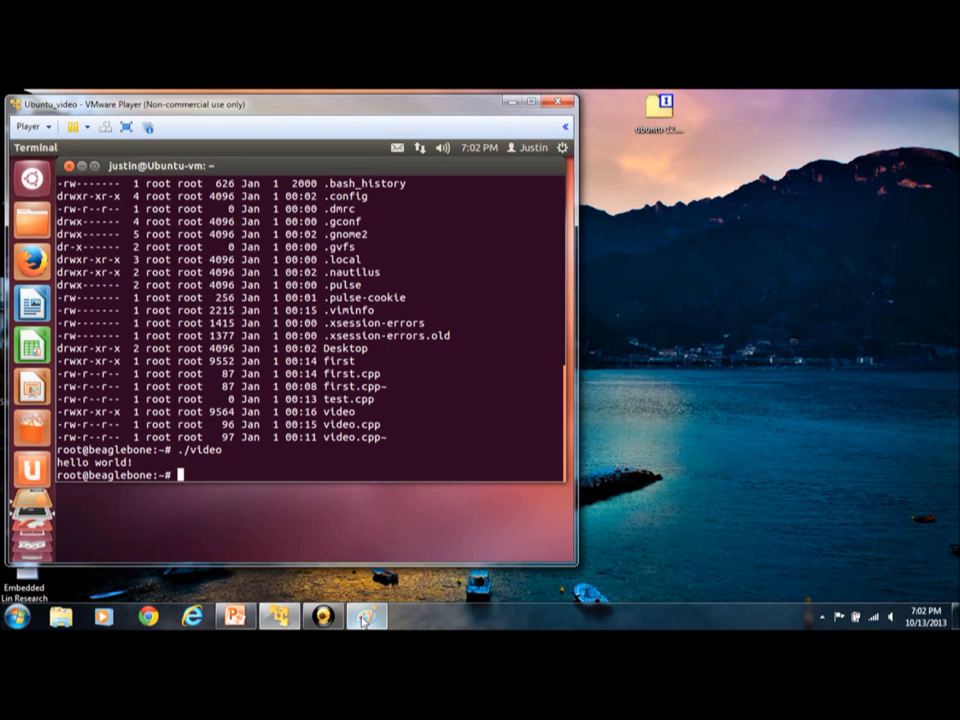
mouse_move(235, 614)
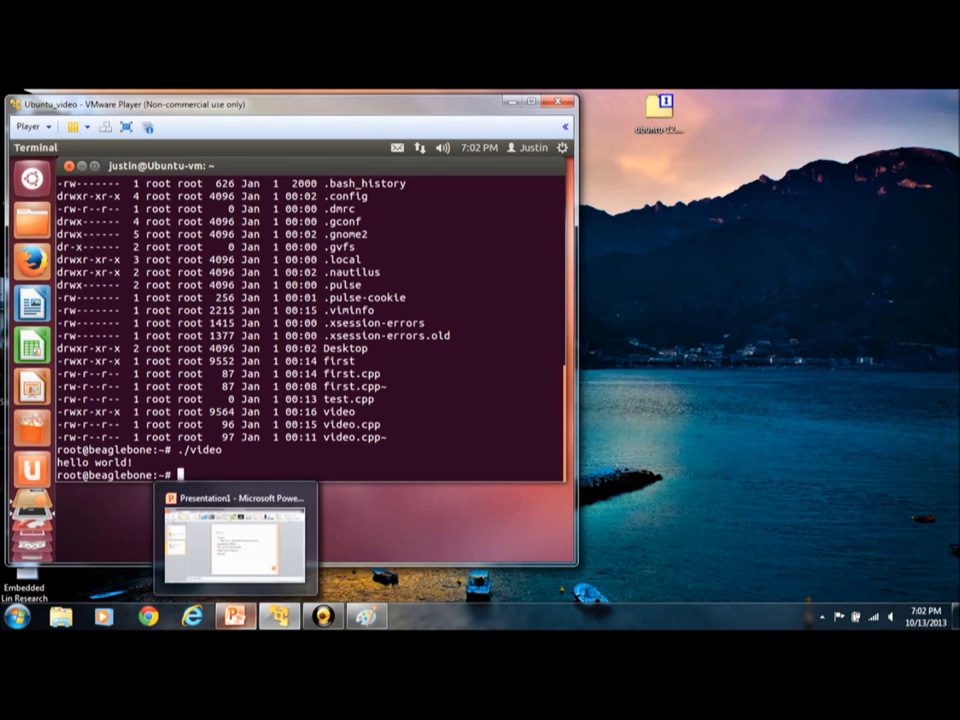
click(322, 614)
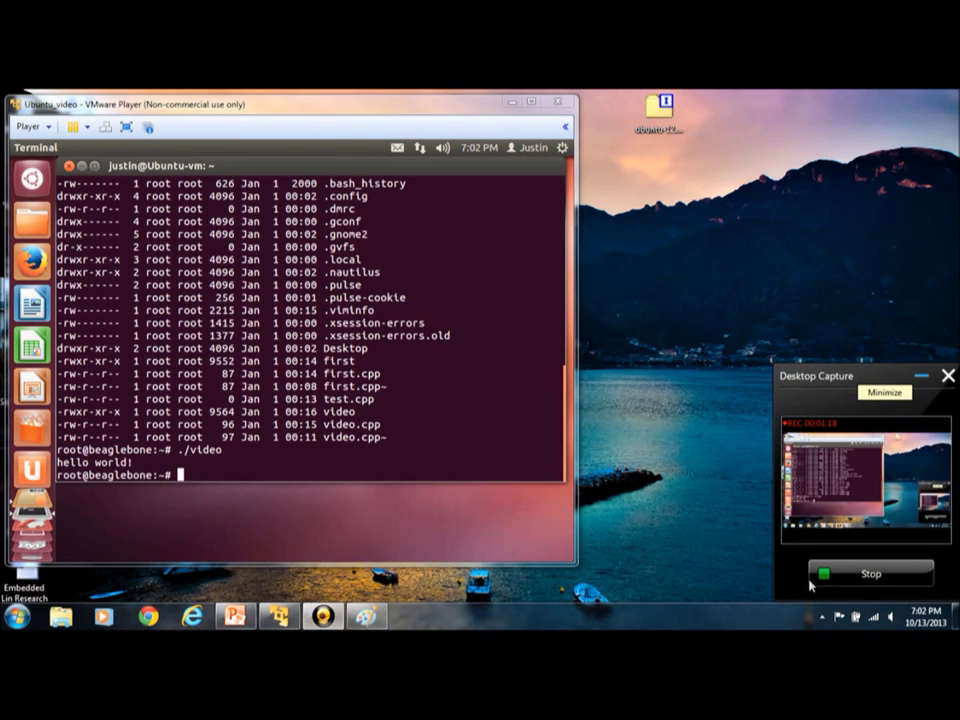
click(866, 577)
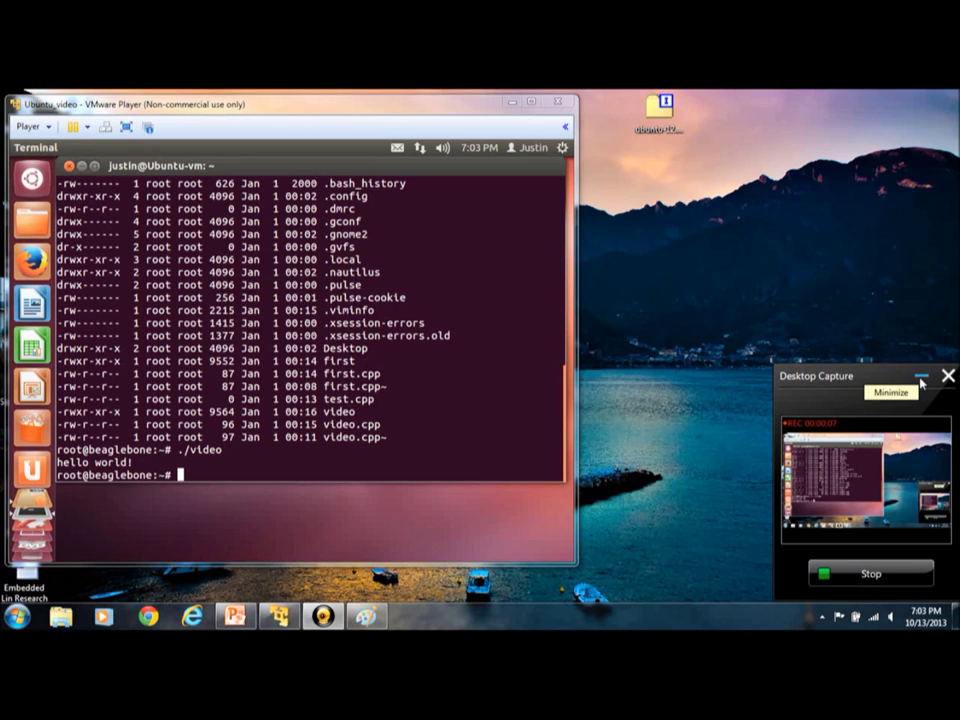
click(921, 377)
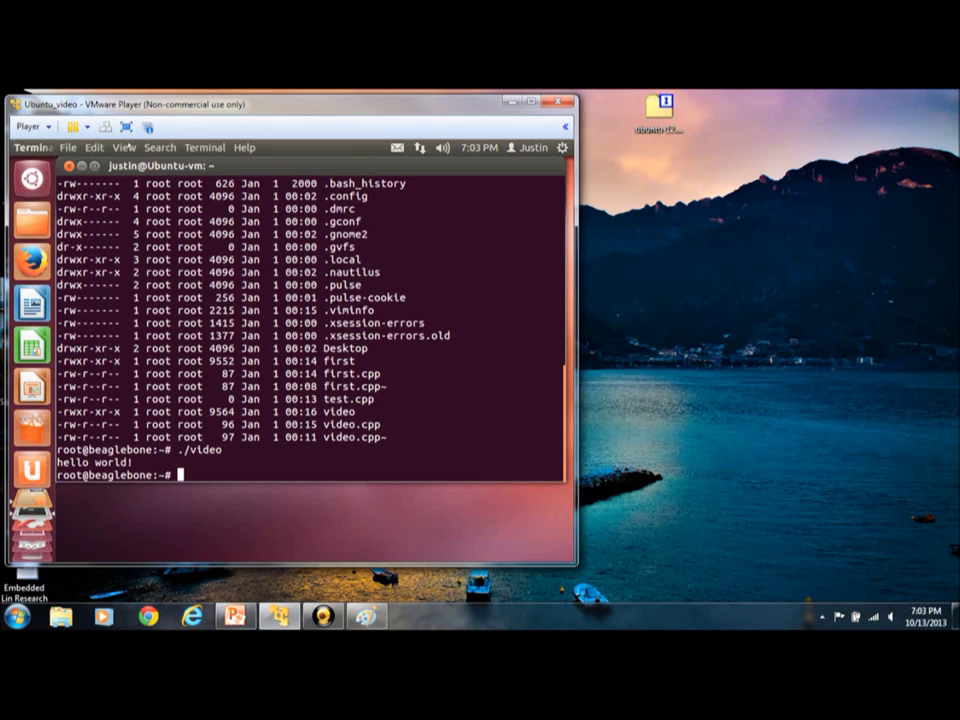
Step: Close the terminal running the BeagleBone session, and open a new local terminal
click(68, 165)
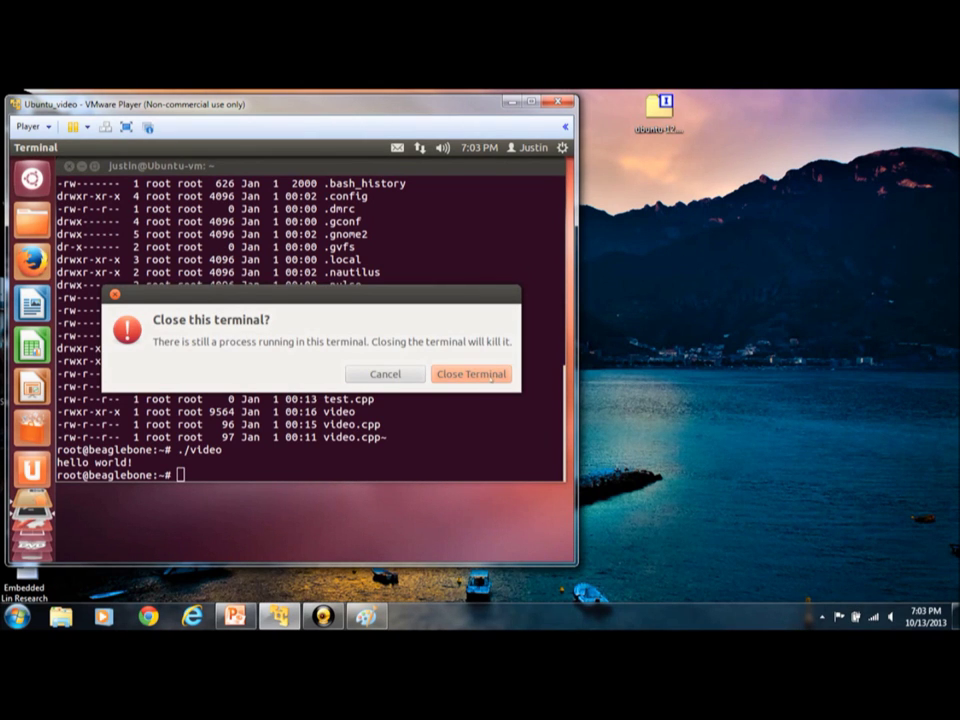
click(471, 374)
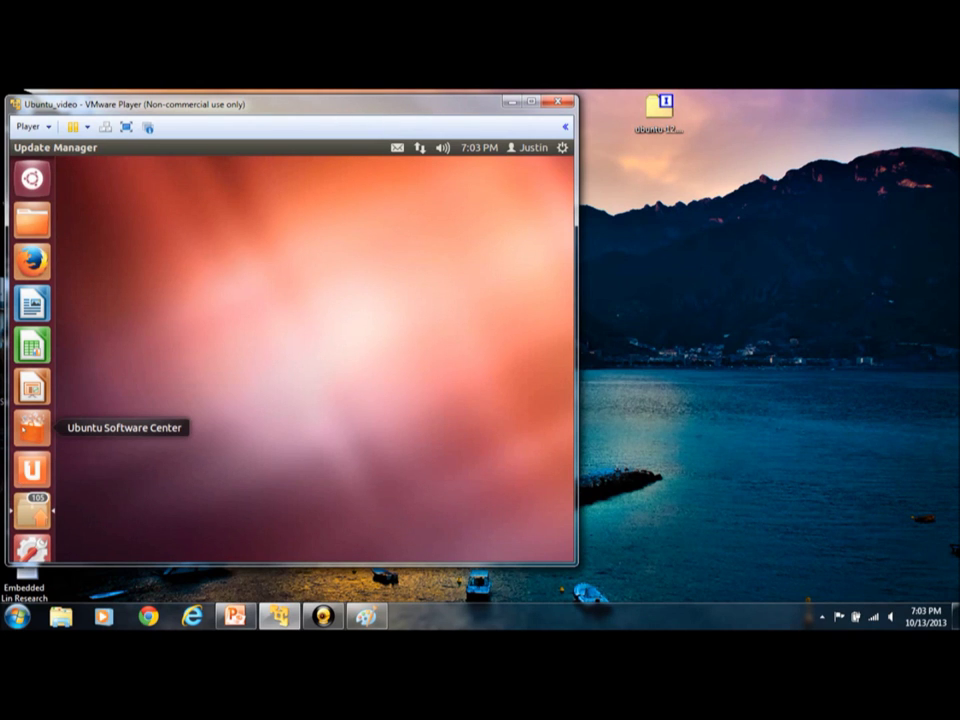
click(32, 178)
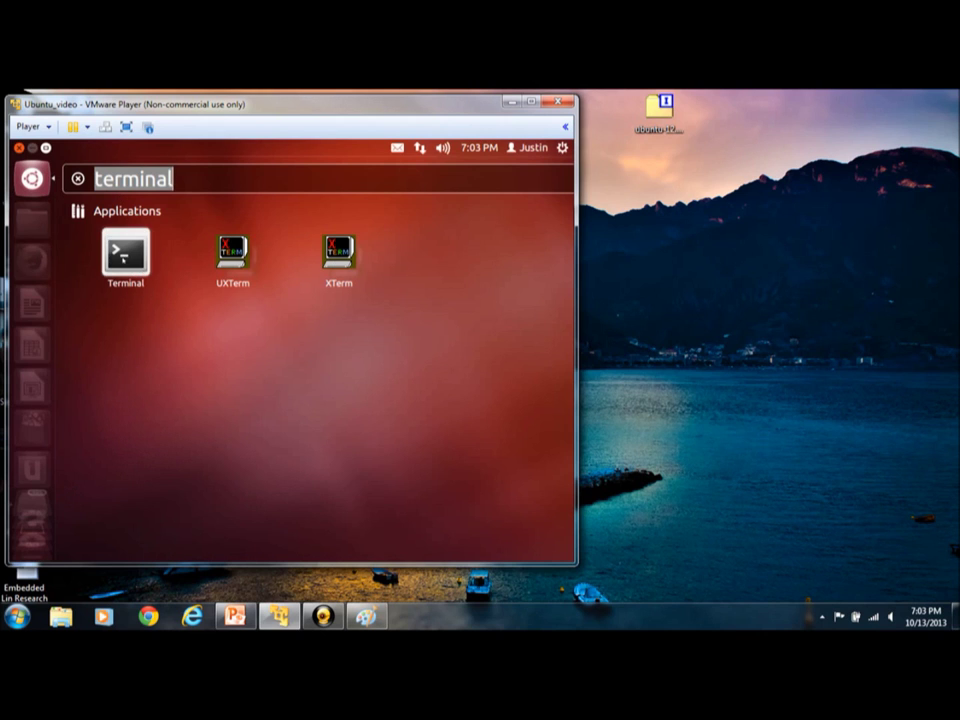
click(123, 258)
Step: Update the Ubuntu package lists with sudo apt-get update, and close the terminal
text(sudo ap)
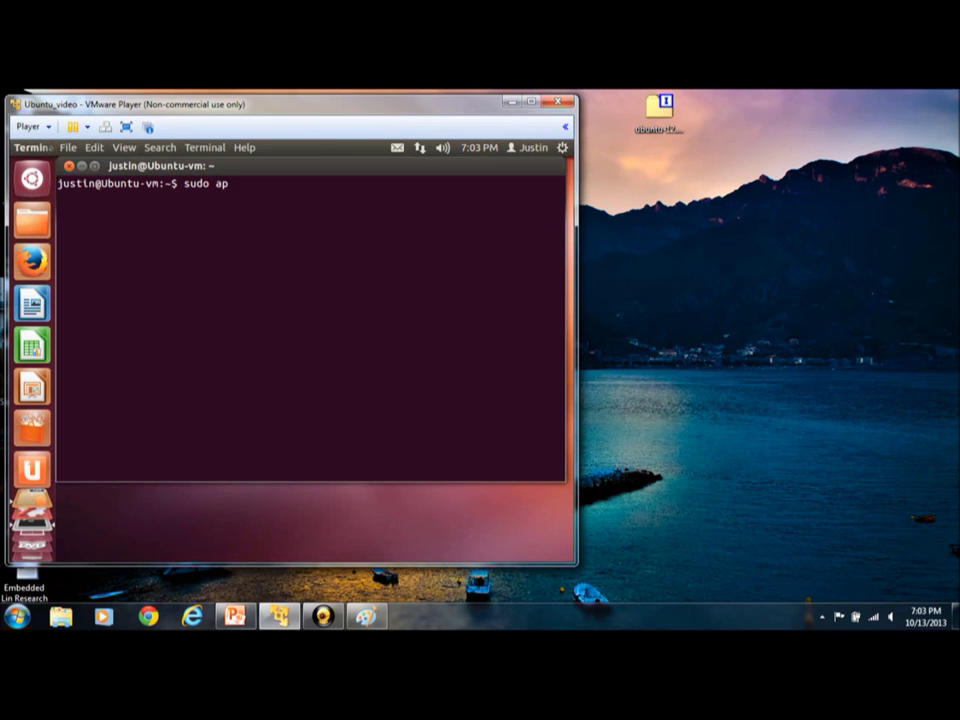
text(t-get update)
key(Return)
key(Return)
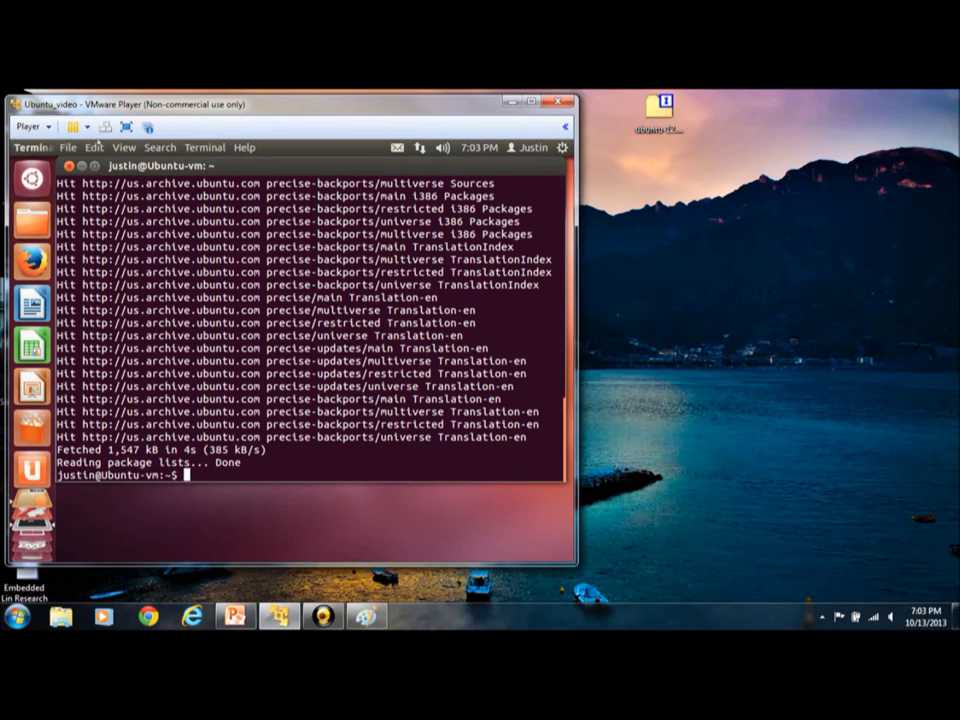
click(69, 165)
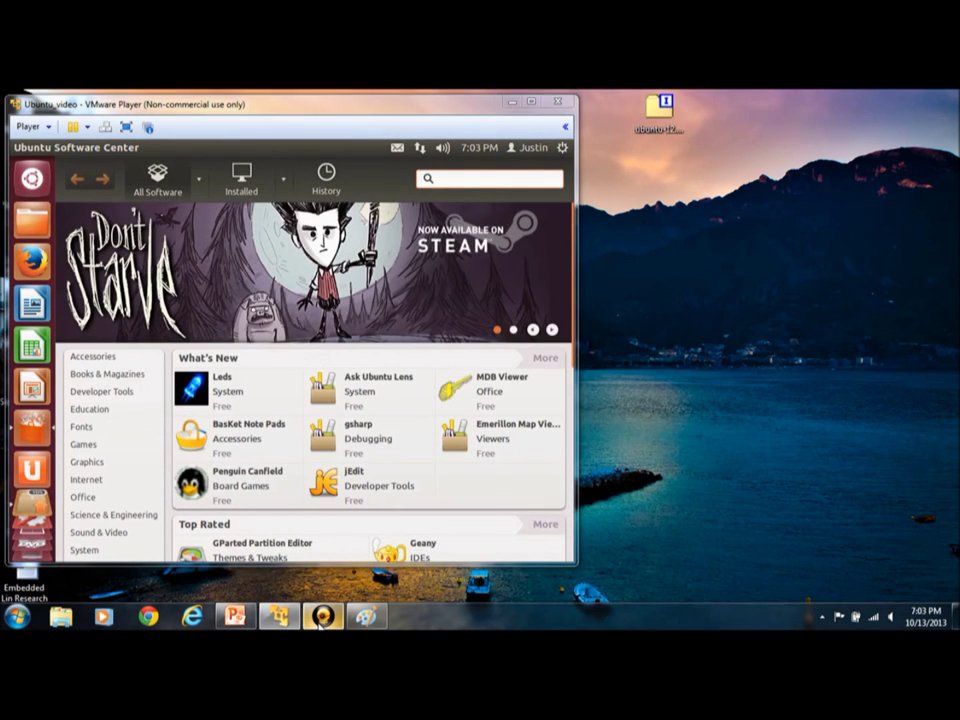
Step: Search the Ubuntu Software Center for eclipse and install the Eclipse IDE, entering the account password to authenticate
click(321, 616)
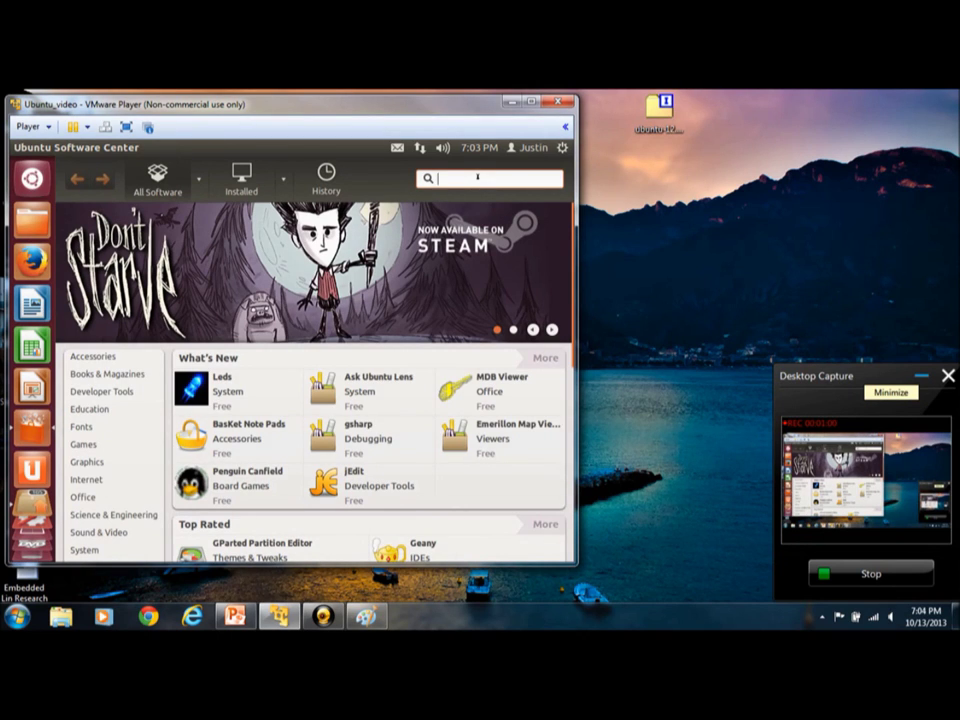
text(ec)
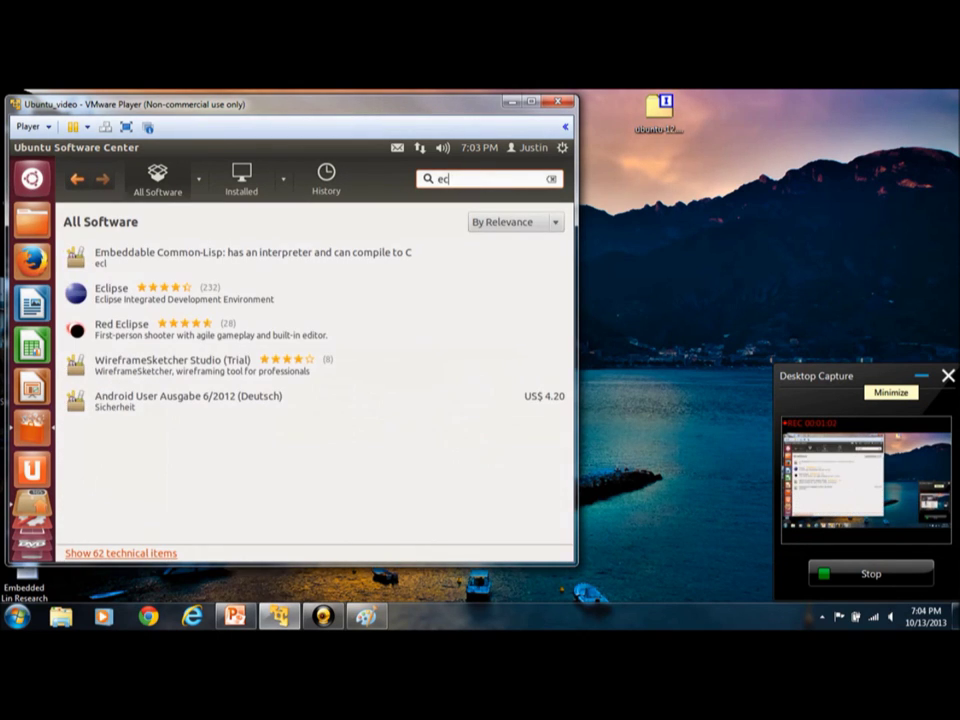
text(lipse)
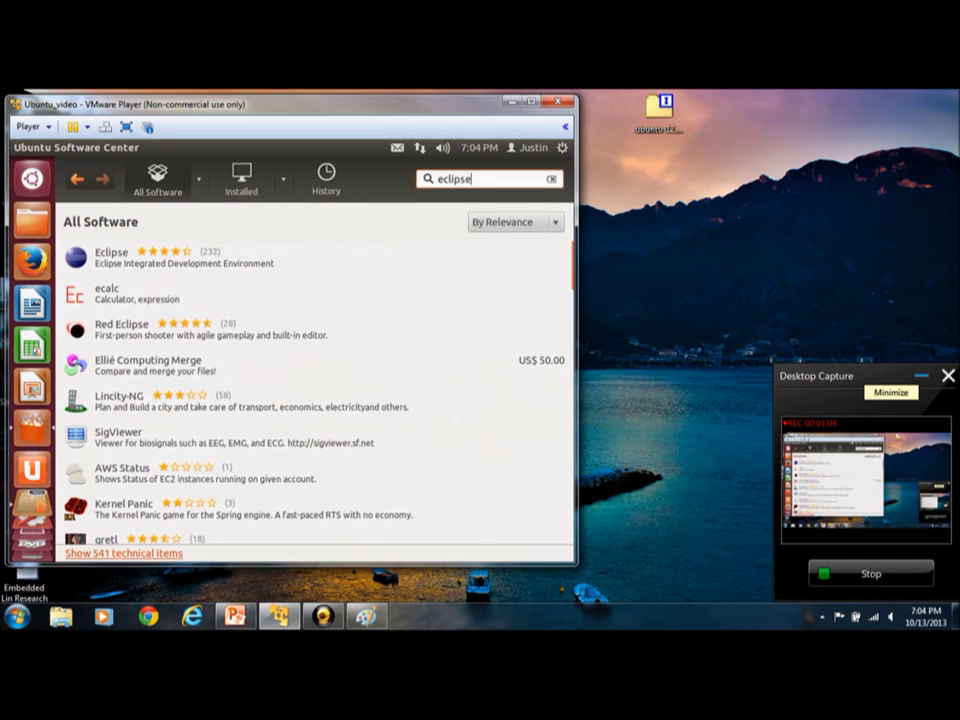
click(165, 294)
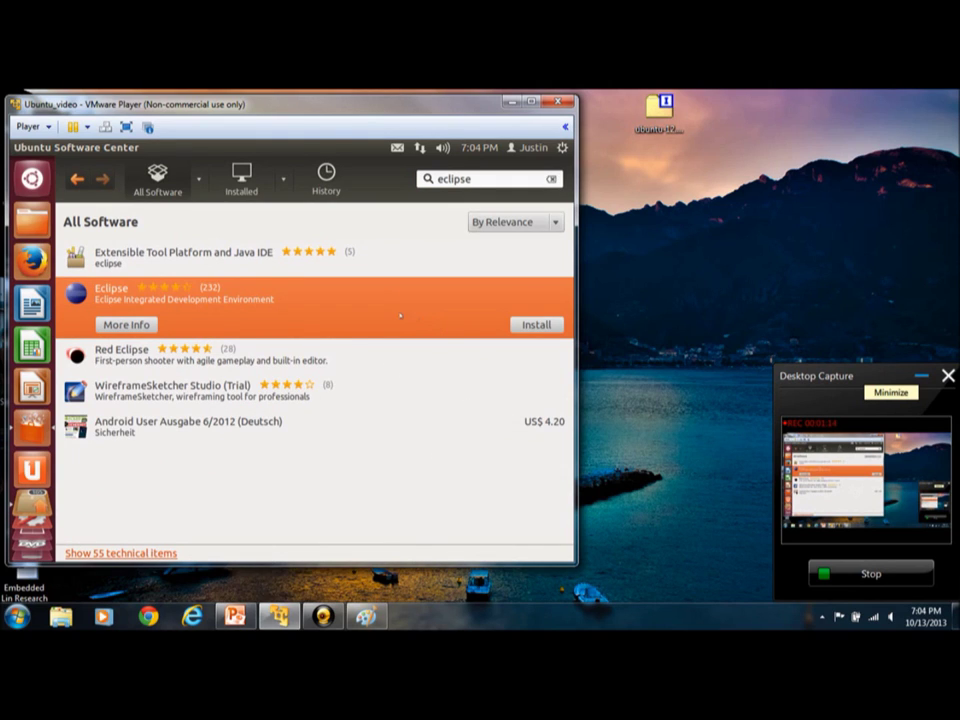
click(522, 325)
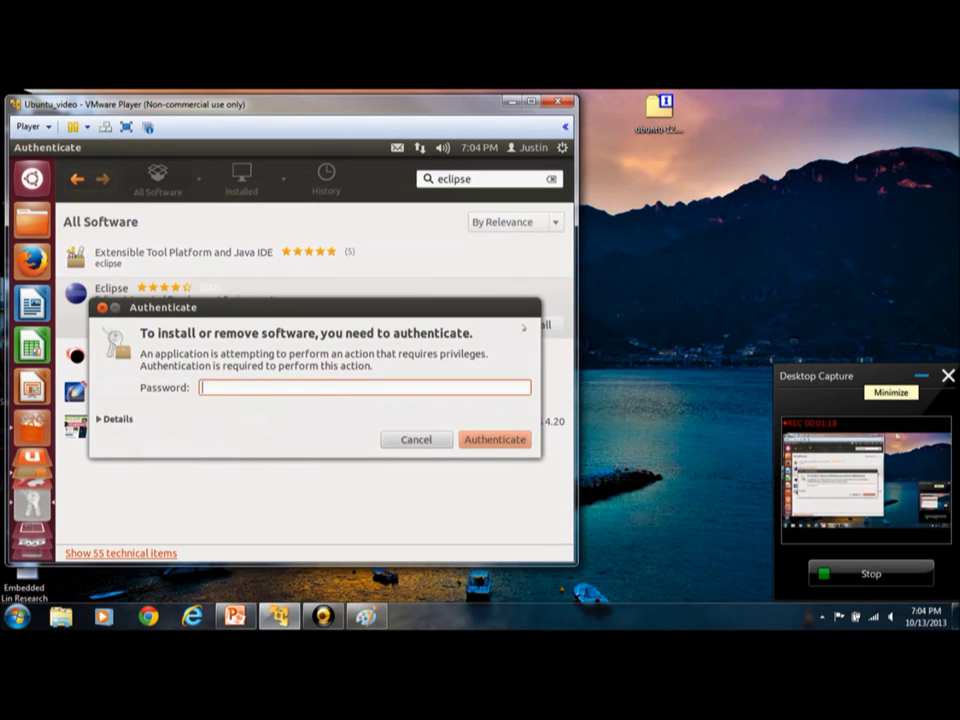
text(p)
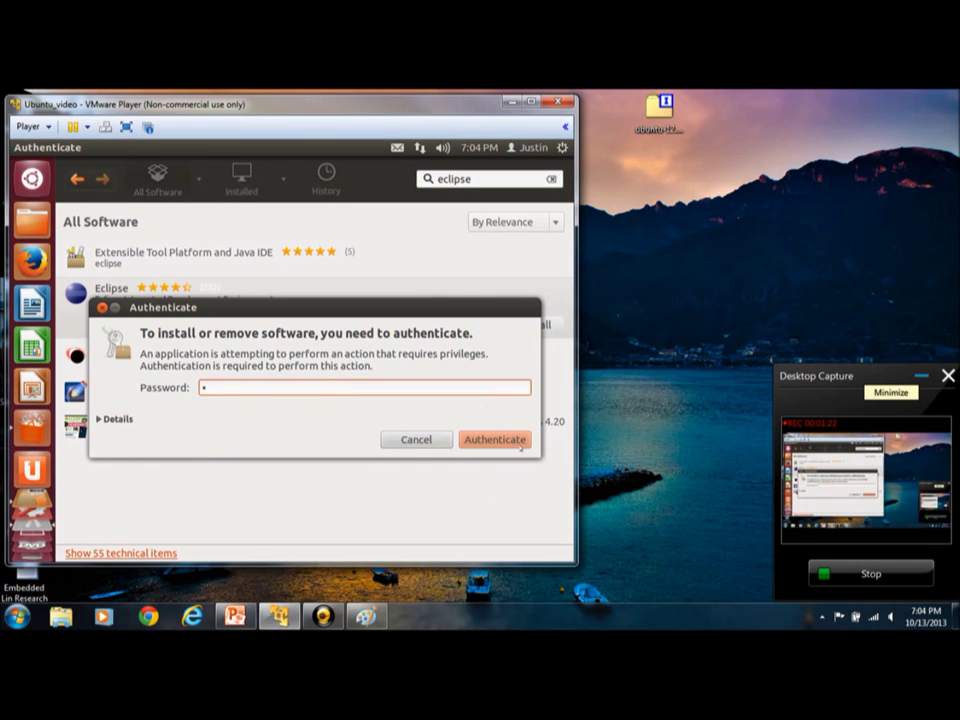
click(520, 443)
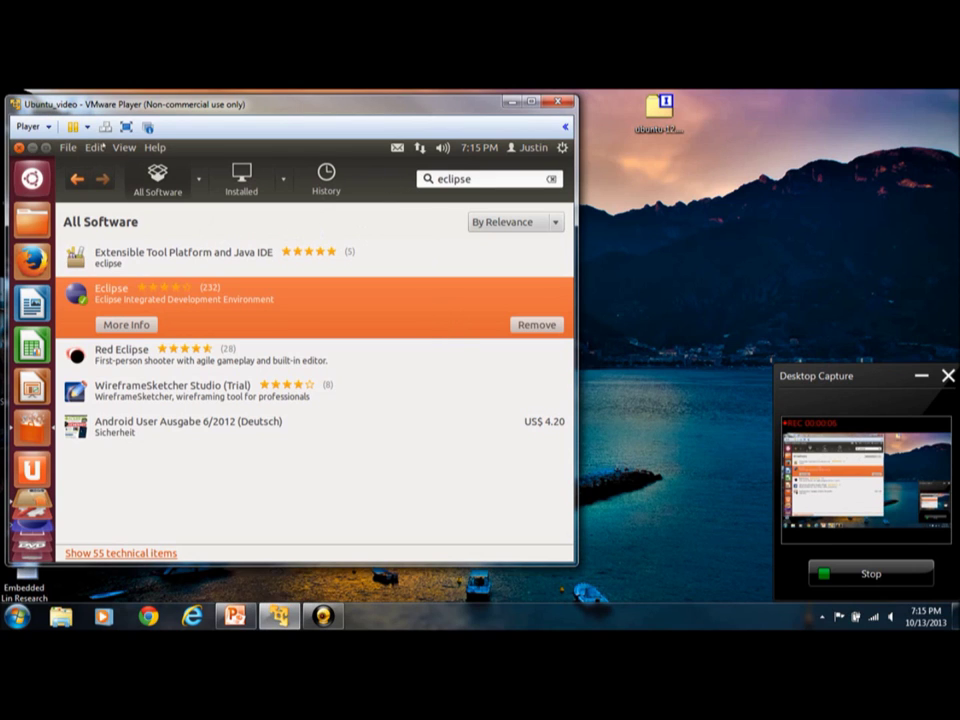
Step: Close the Ubuntu Software Center, and launch Eclipse with the default workspace folder
click(18, 147)
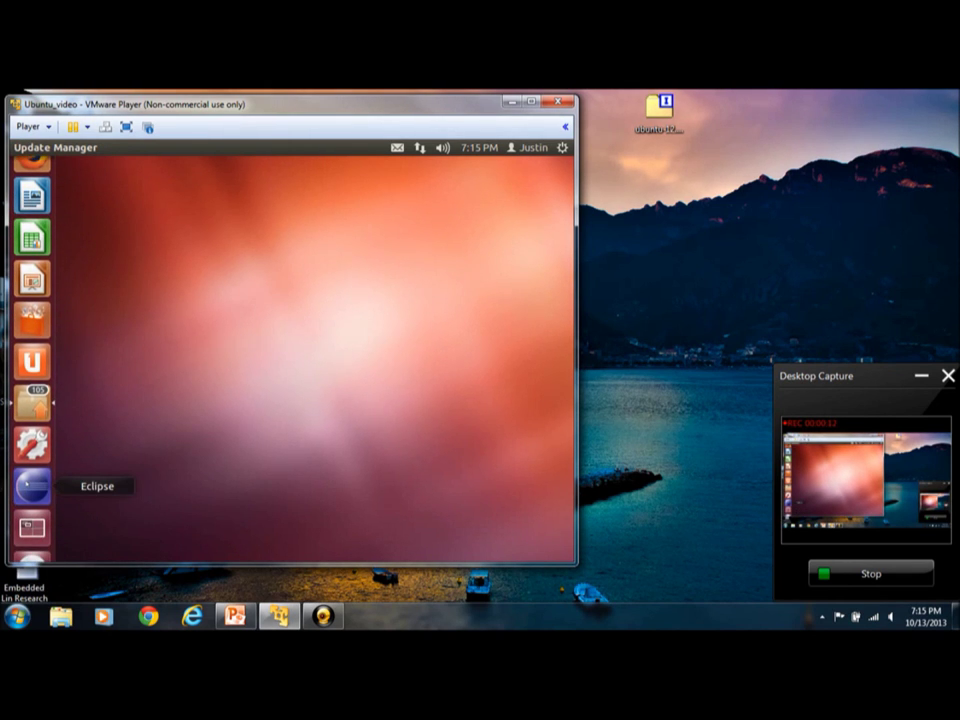
click(32, 486)
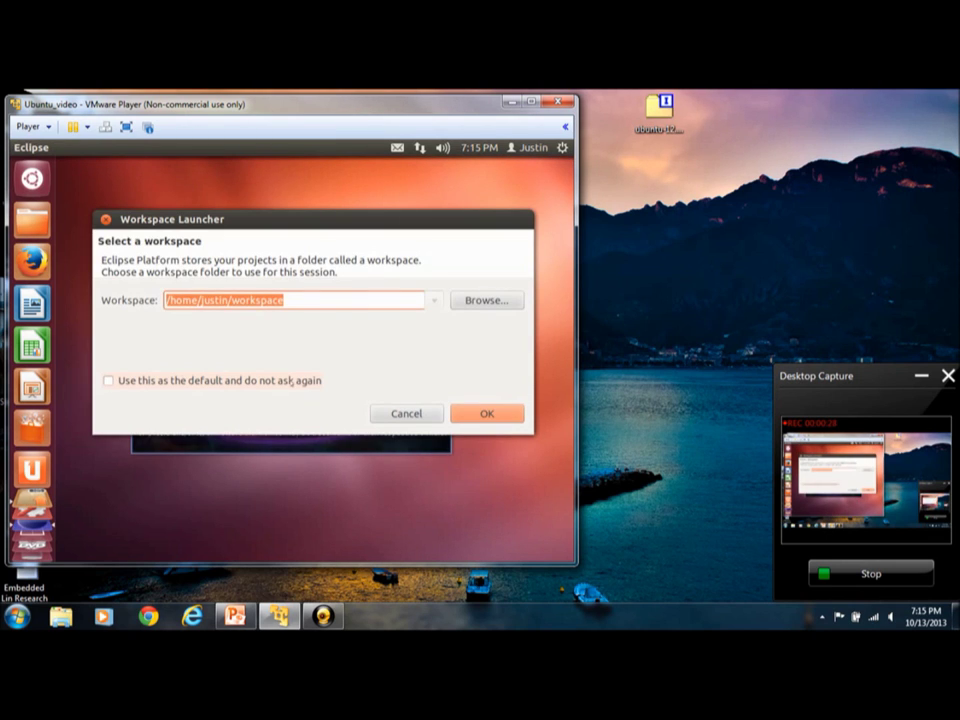
click(466, 413)
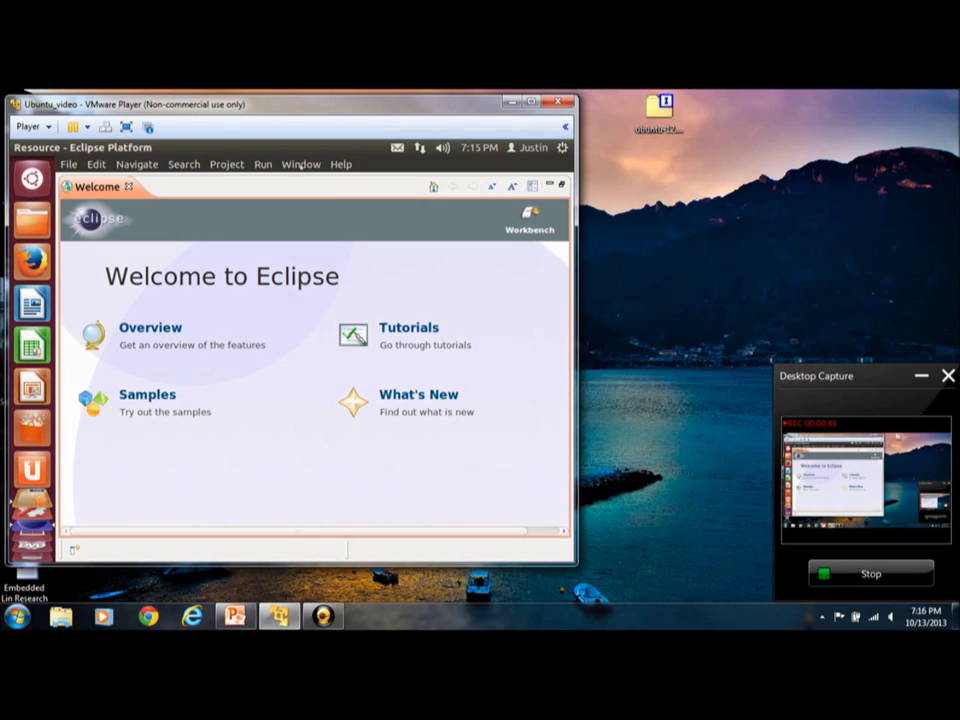
Step: Install the preselected Eclipse updates with the license terms accepted, and restart Eclipse in the default workspace
click(301, 165)
mouse_move(341, 165)
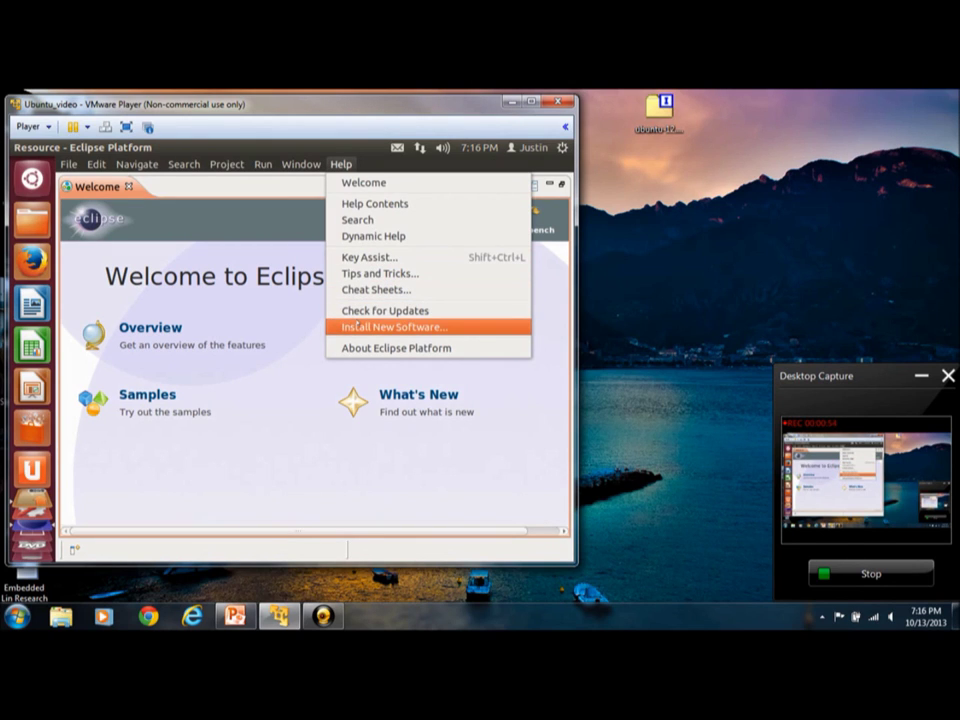
click(360, 309)
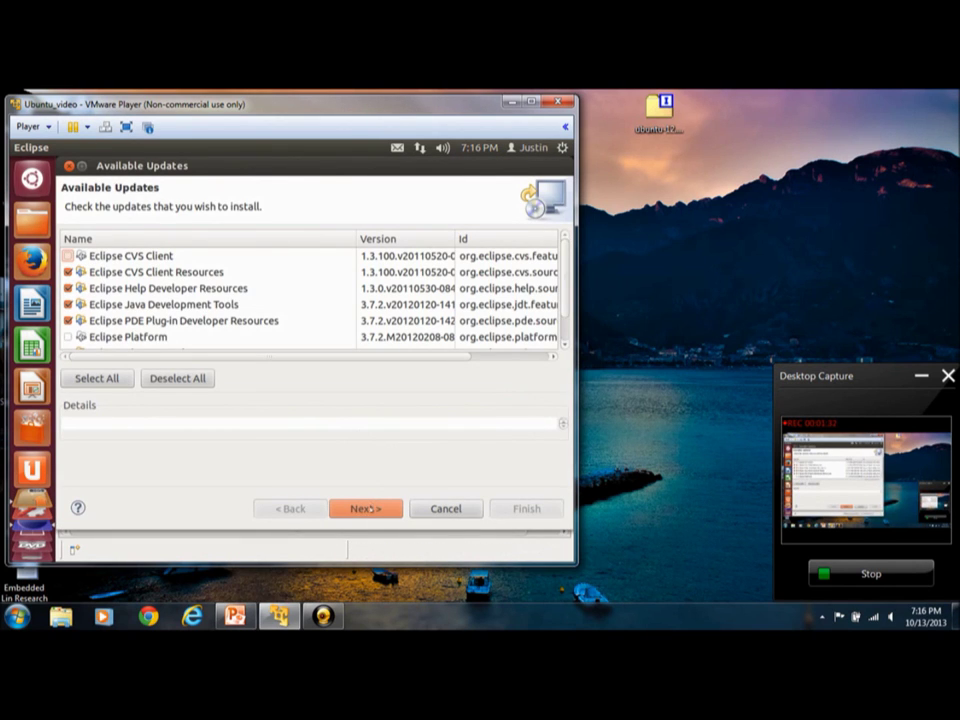
click(368, 505)
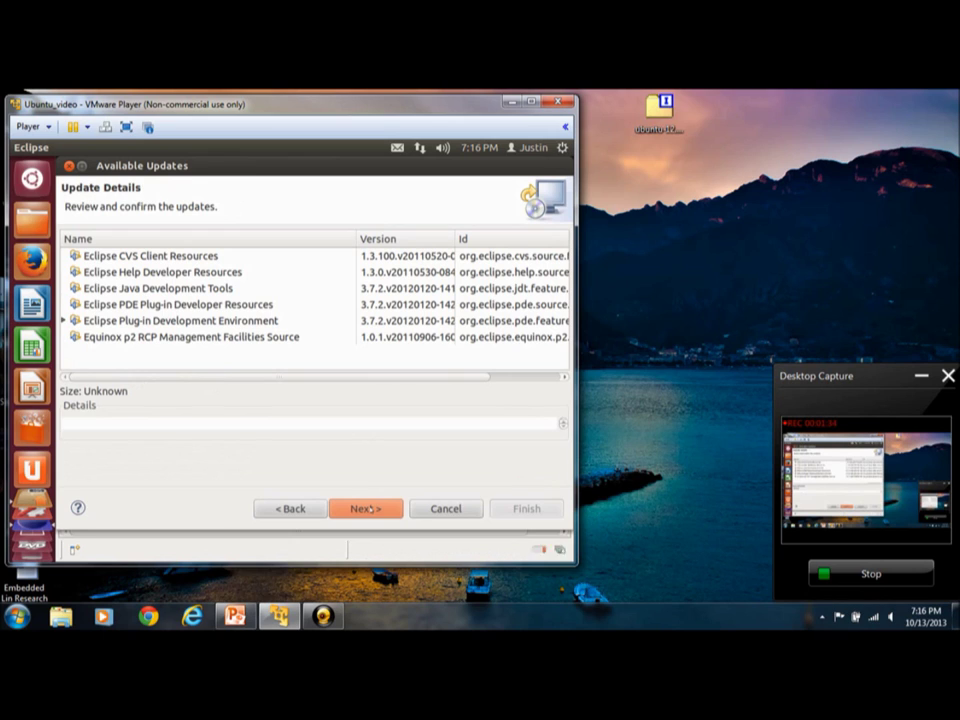
click(366, 508)
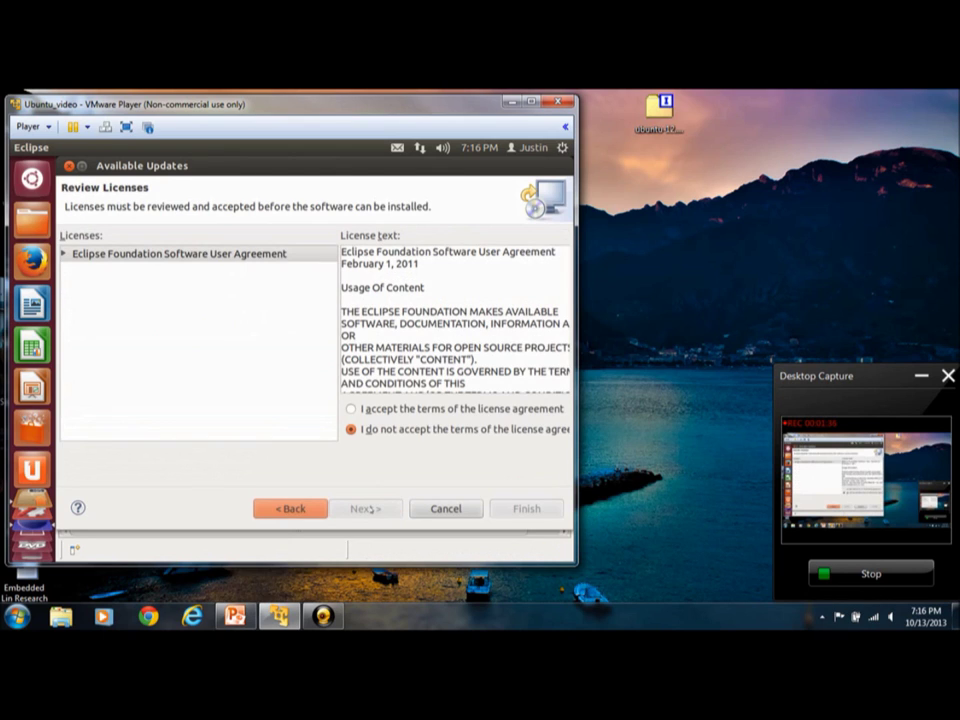
click(420, 409)
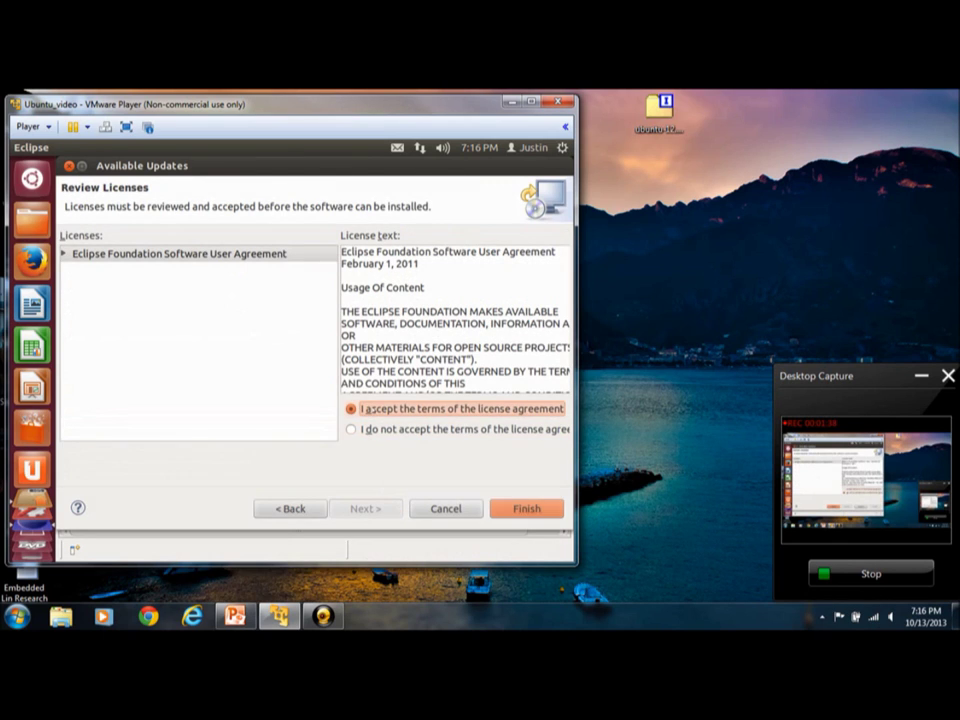
click(515, 509)
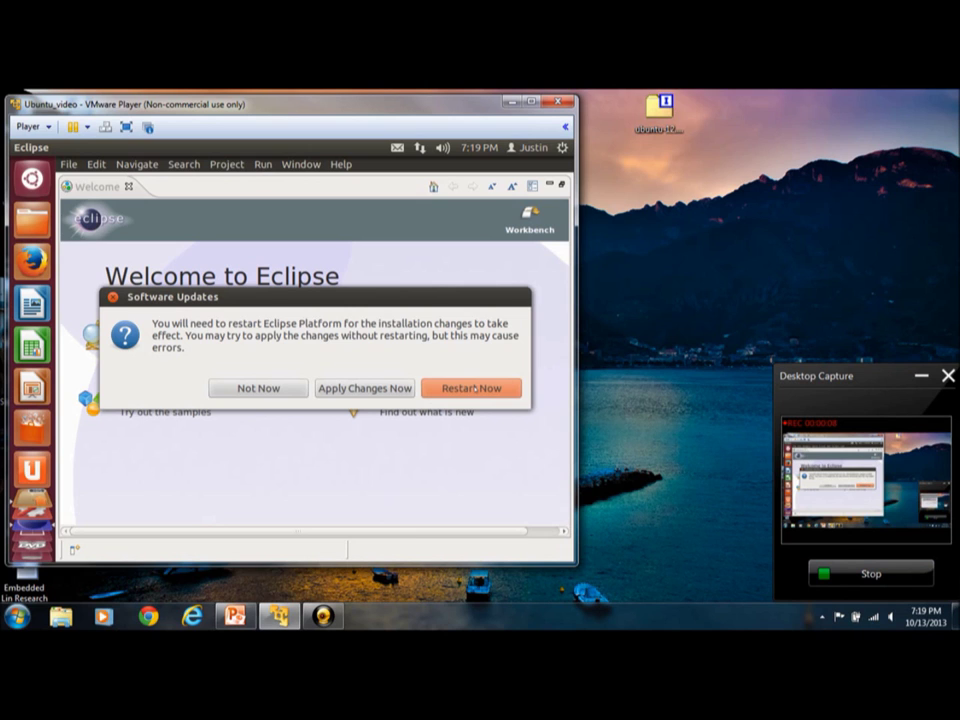
click(474, 388)
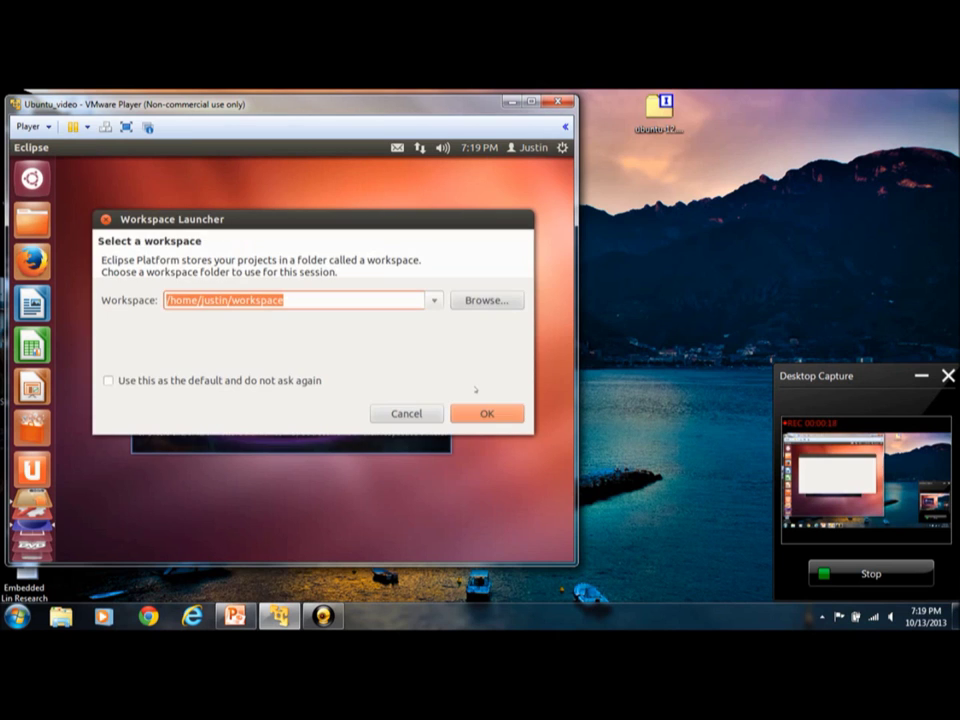
click(481, 408)
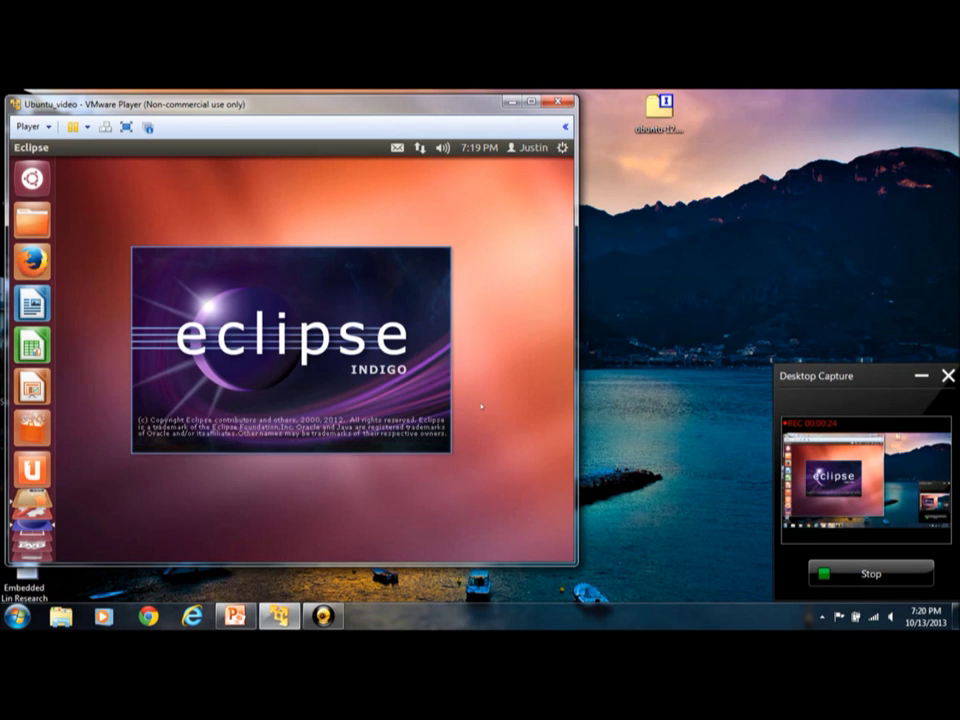
key(alt+h)
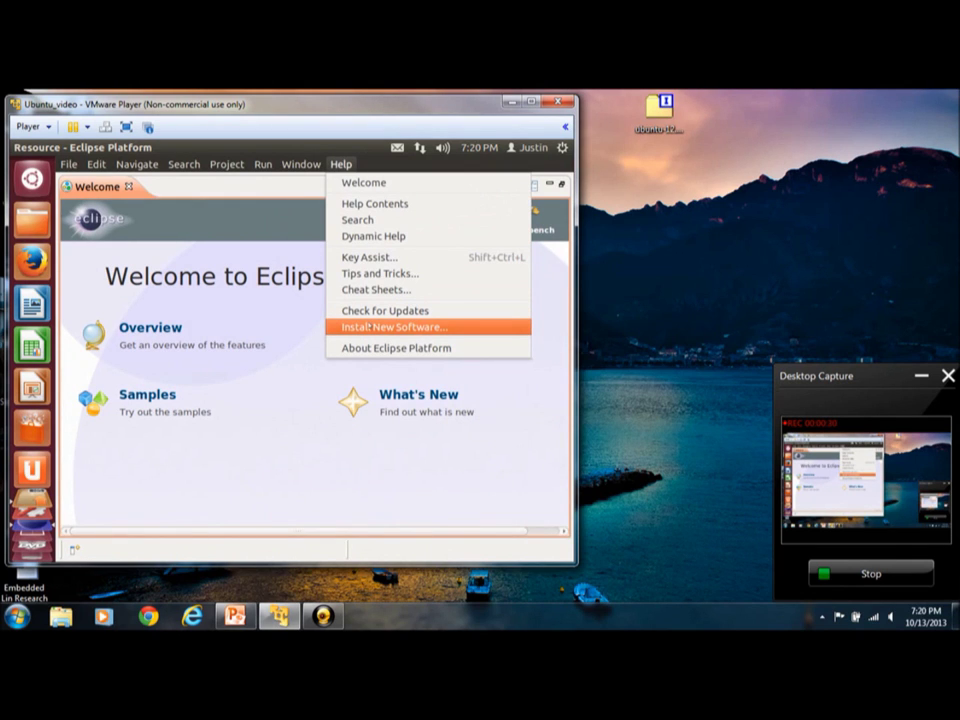
click(392, 327)
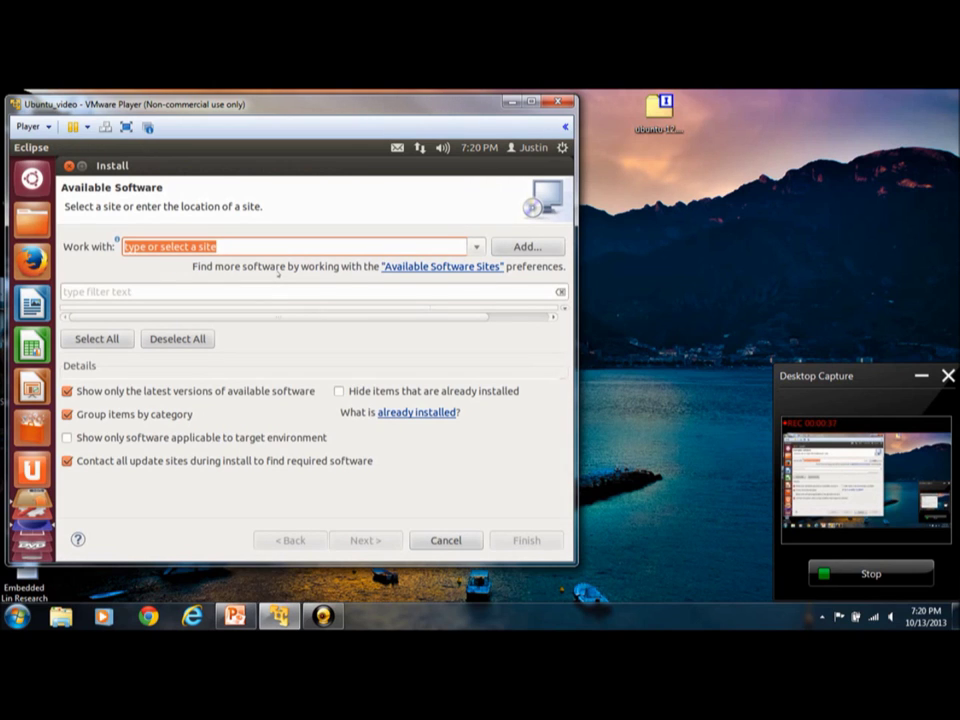
text(cdt)
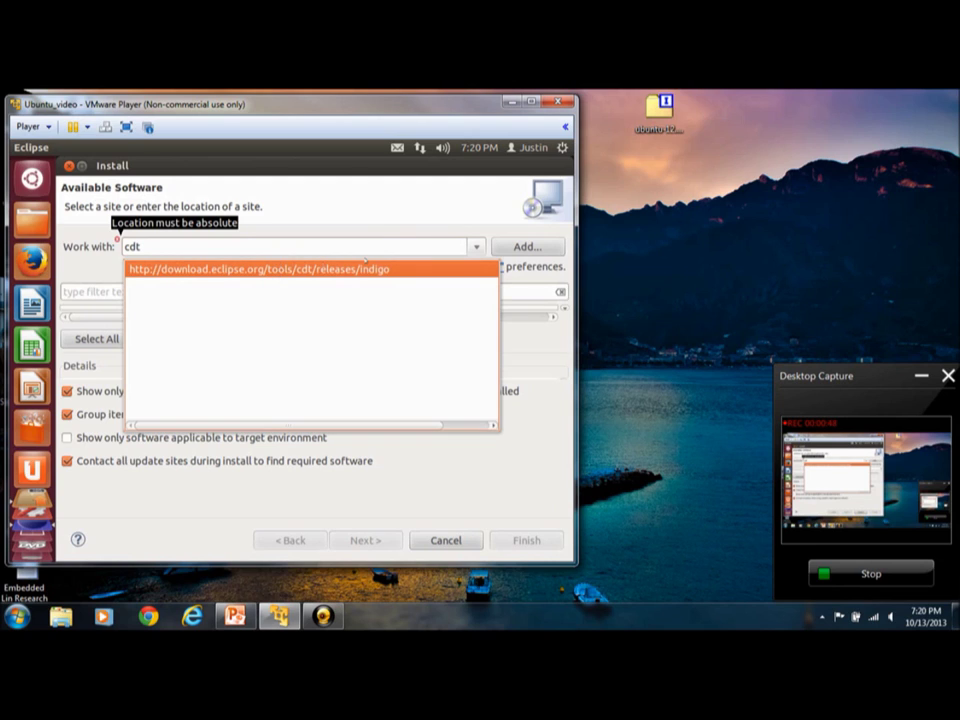
click(370, 268)
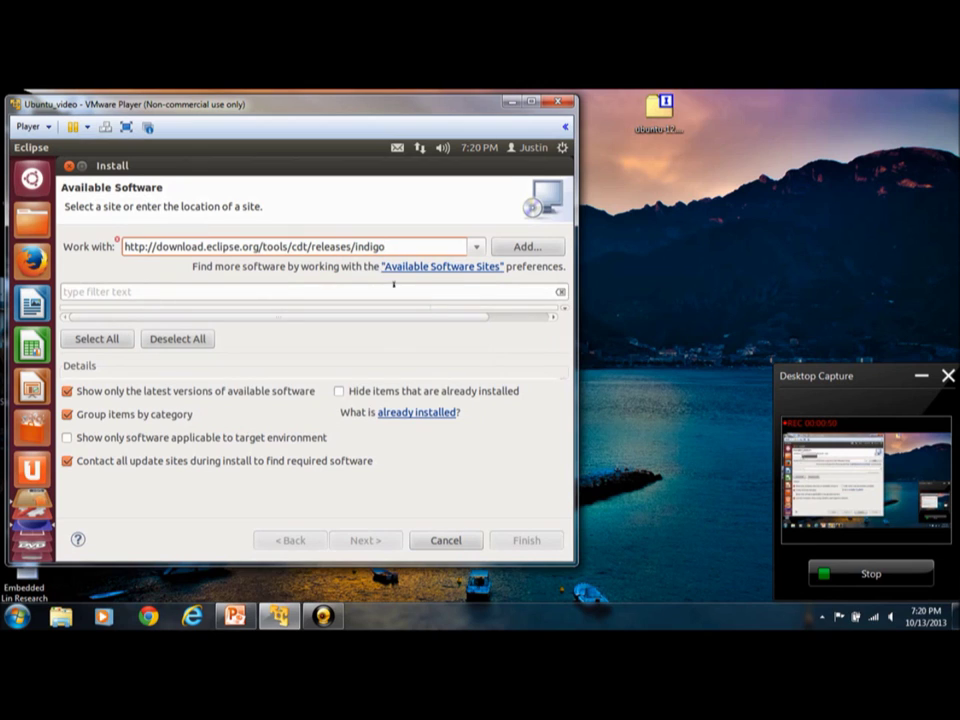
click(505, 247)
click(379, 384)
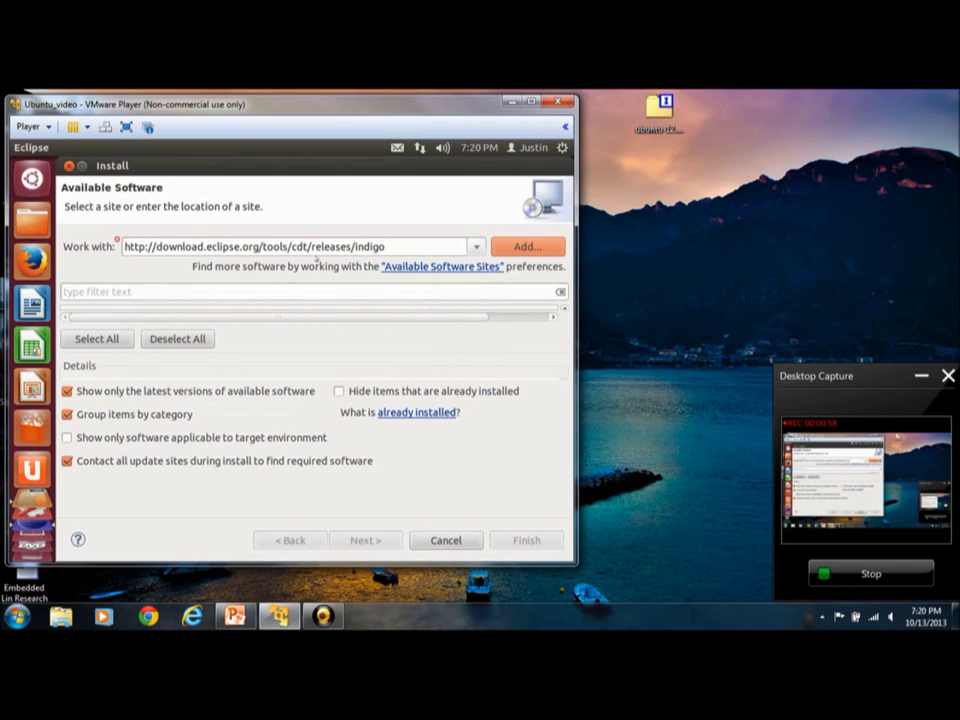
key(Return)
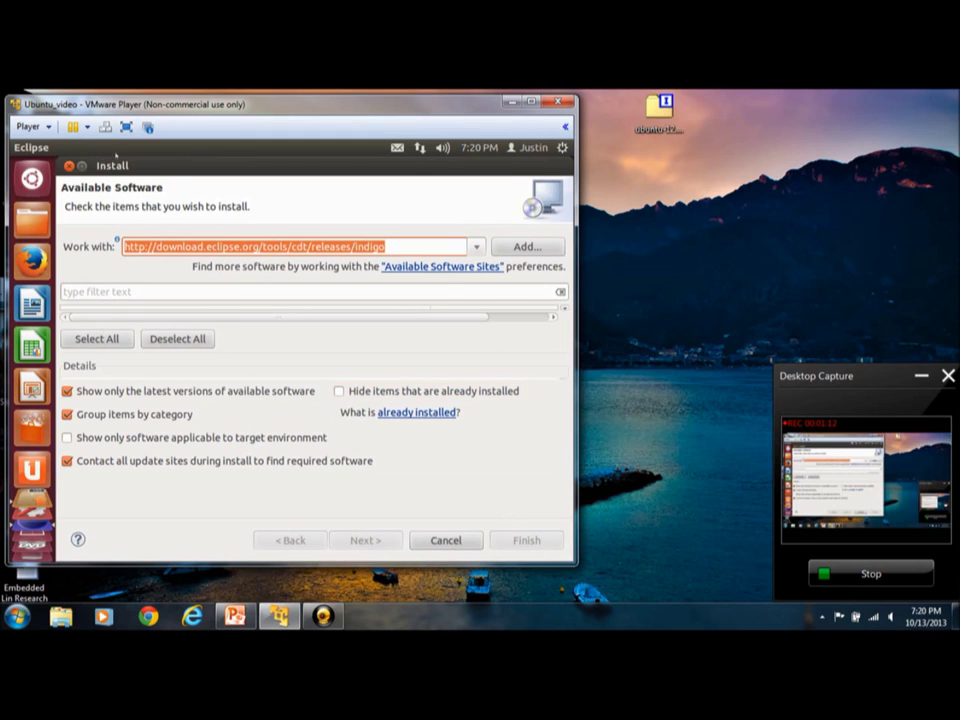
Step: Try to enlarge the Install dialog's software list, cancel the installation and exit Eclipse
double_click(120, 165)
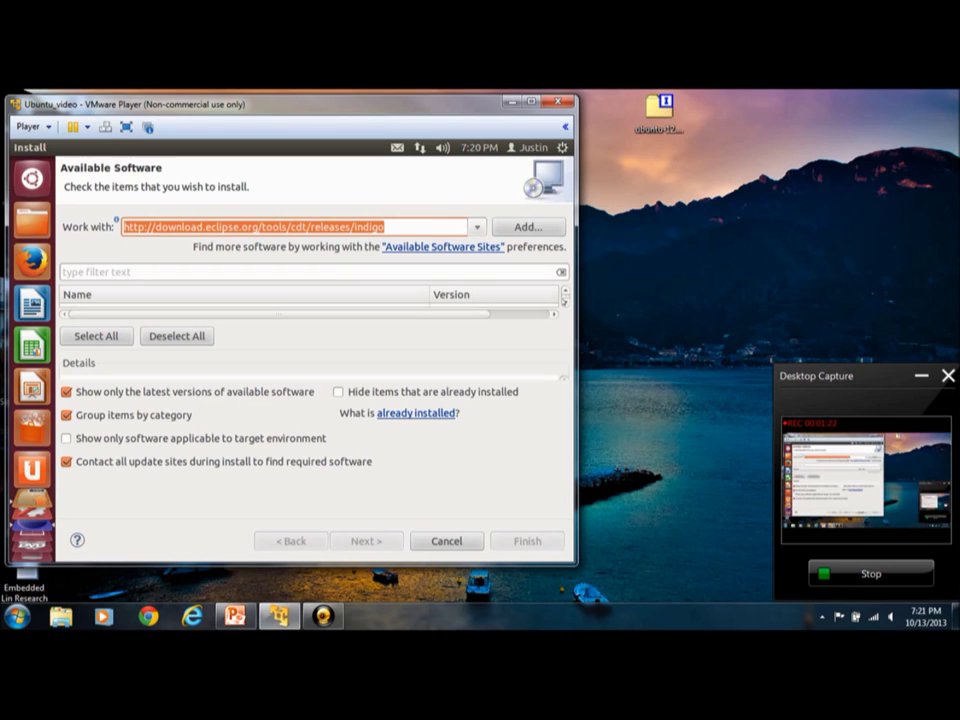
click(372, 273)
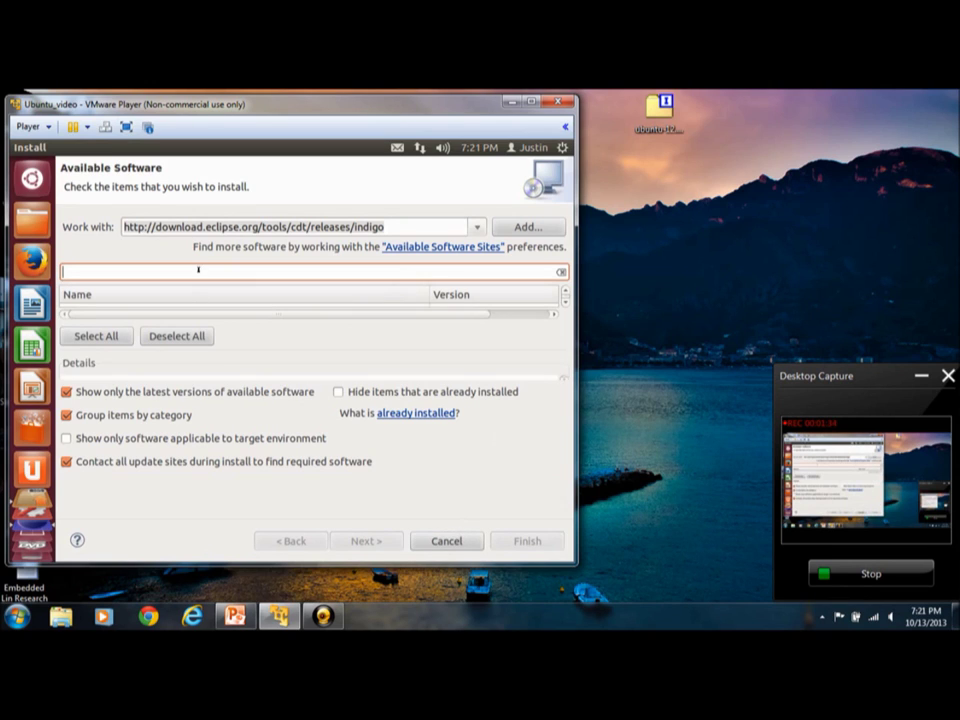
click(45, 147)
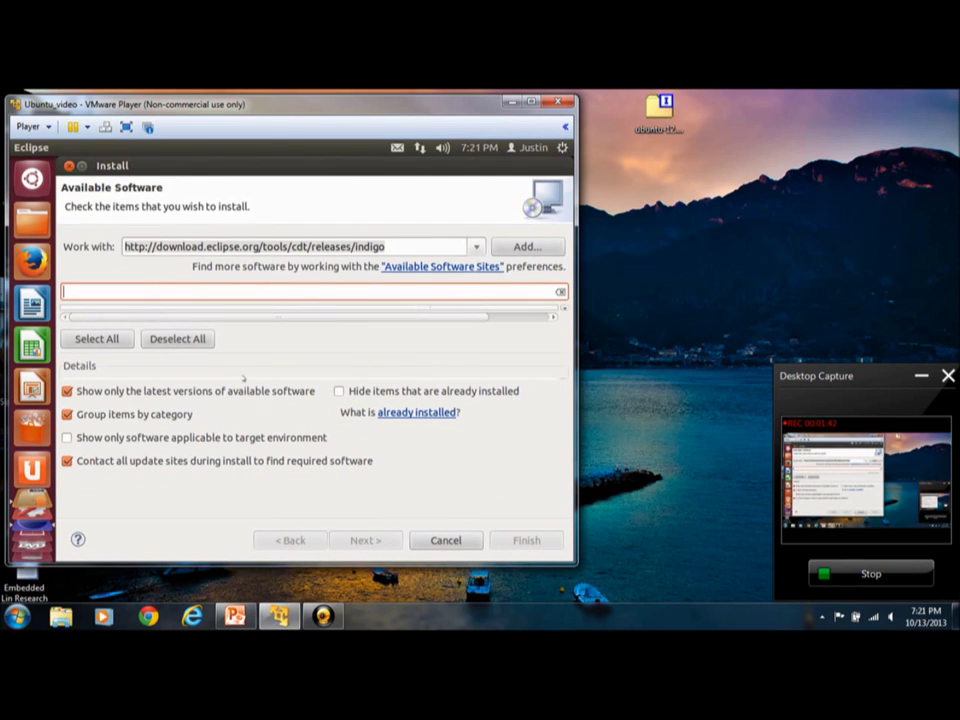
click(464, 540)
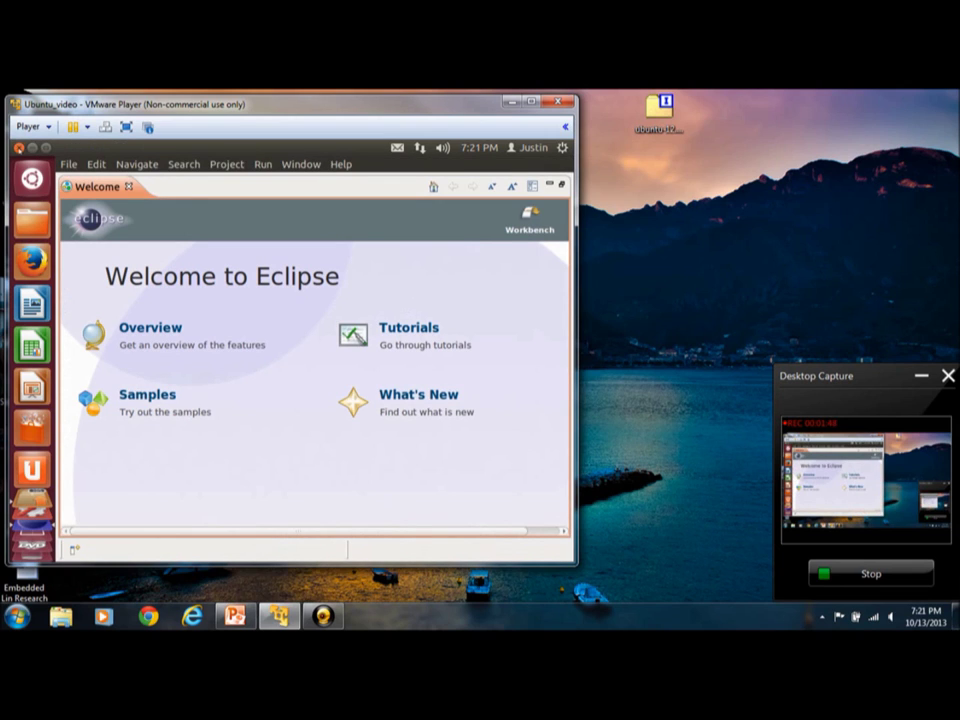
click(18, 147)
key(Return)
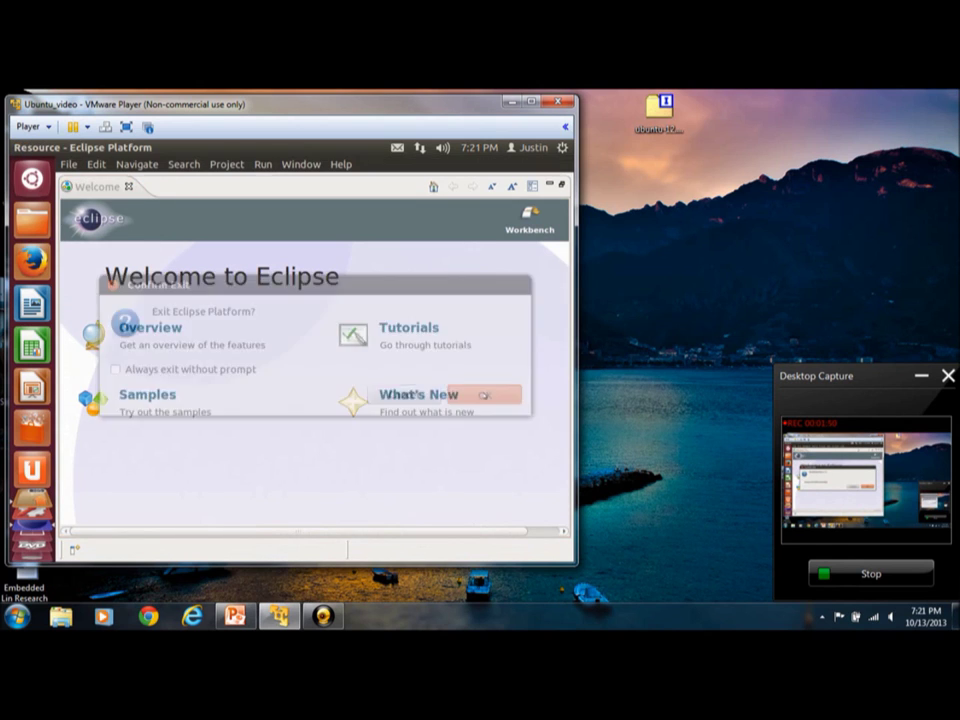
Step: Start the VMware Tools installation for the virtual machine, overriding the guest's CD-ROM lock
click(45, 126)
mouse_move(68, 260)
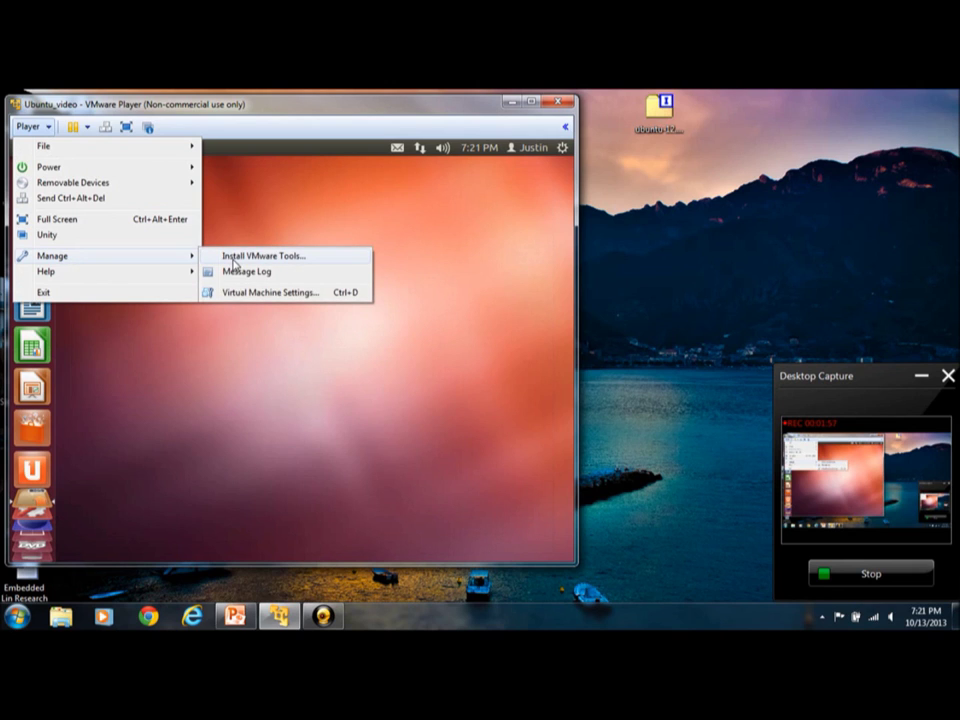
click(235, 257)
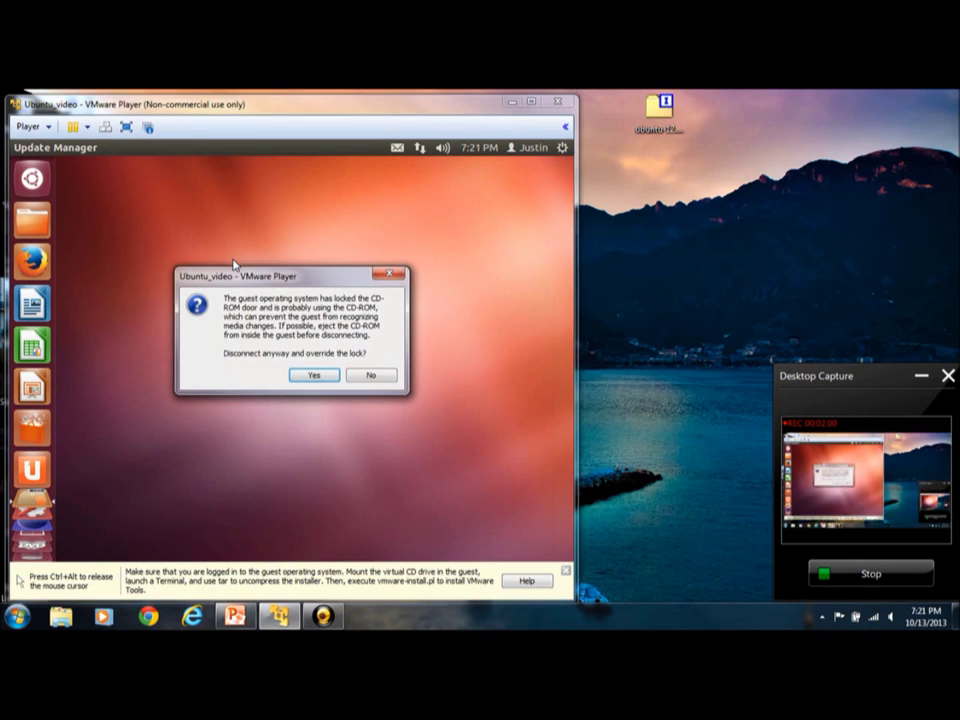
click(330, 379)
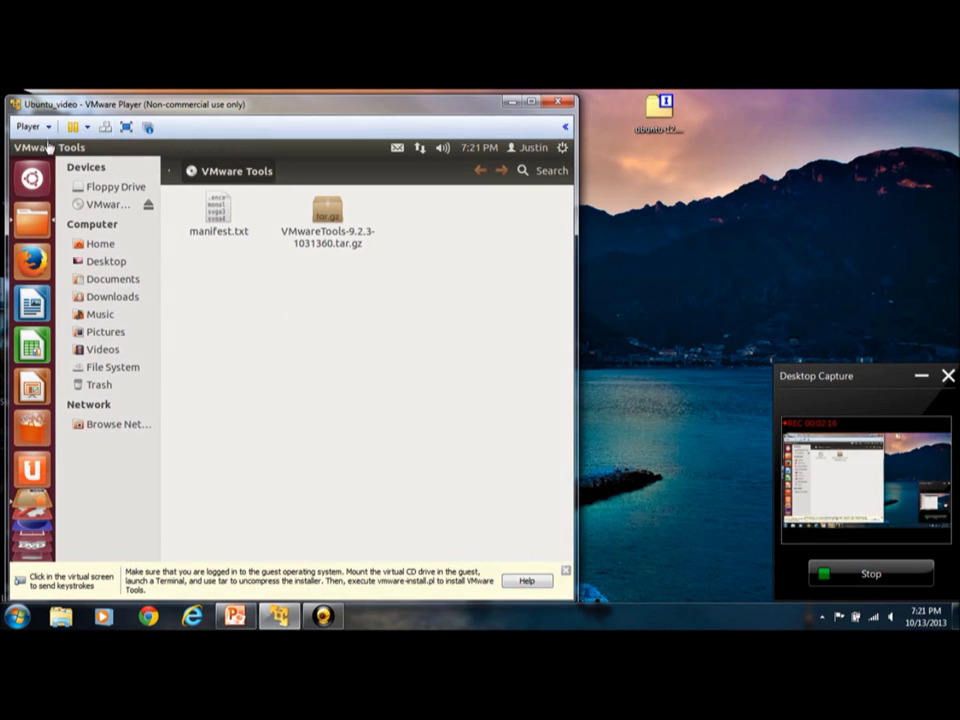
Step: Copy VMwareTools-9.2.3-1031360.tar.gz from the VMware Tools disc to the Ubuntu desktop and close the disc's window
click(315, 177)
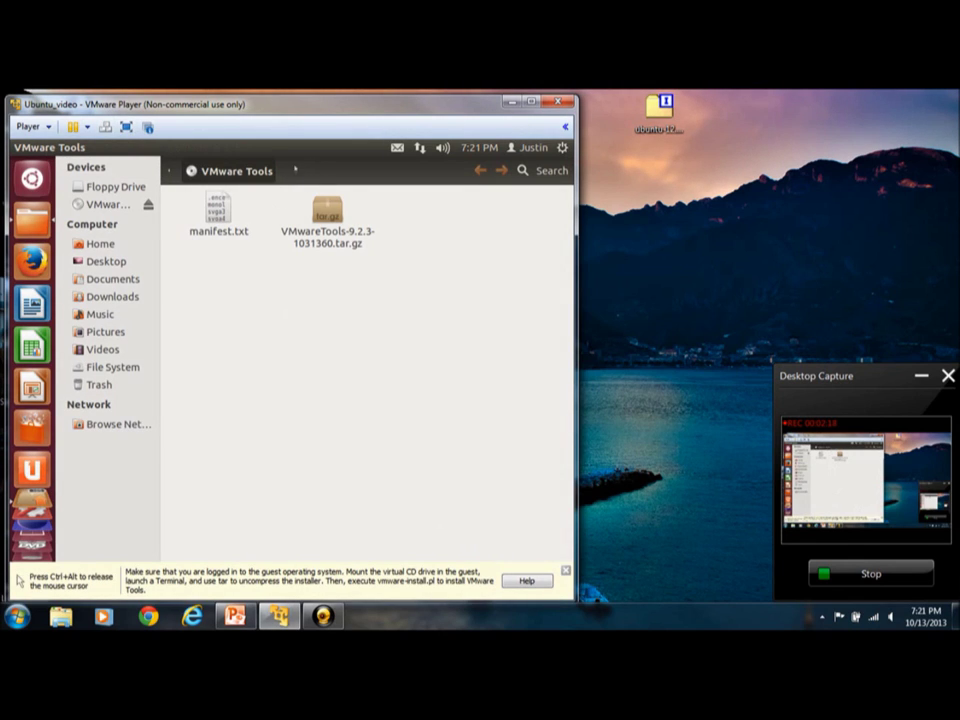
drag(300, 147, 316, 320)
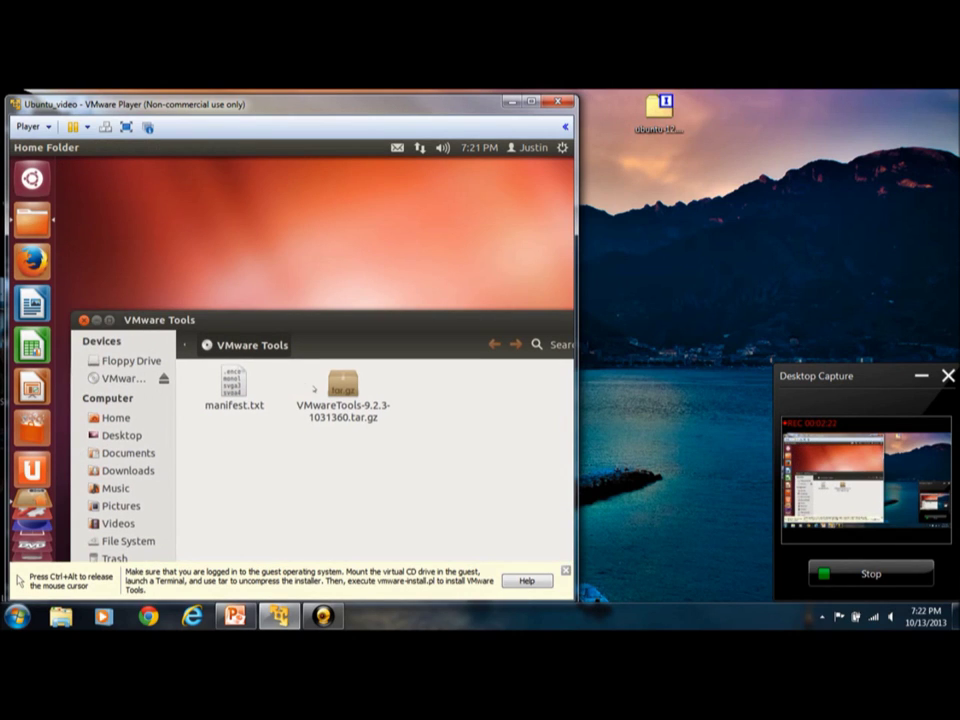
drag(343, 385, 130, 196)
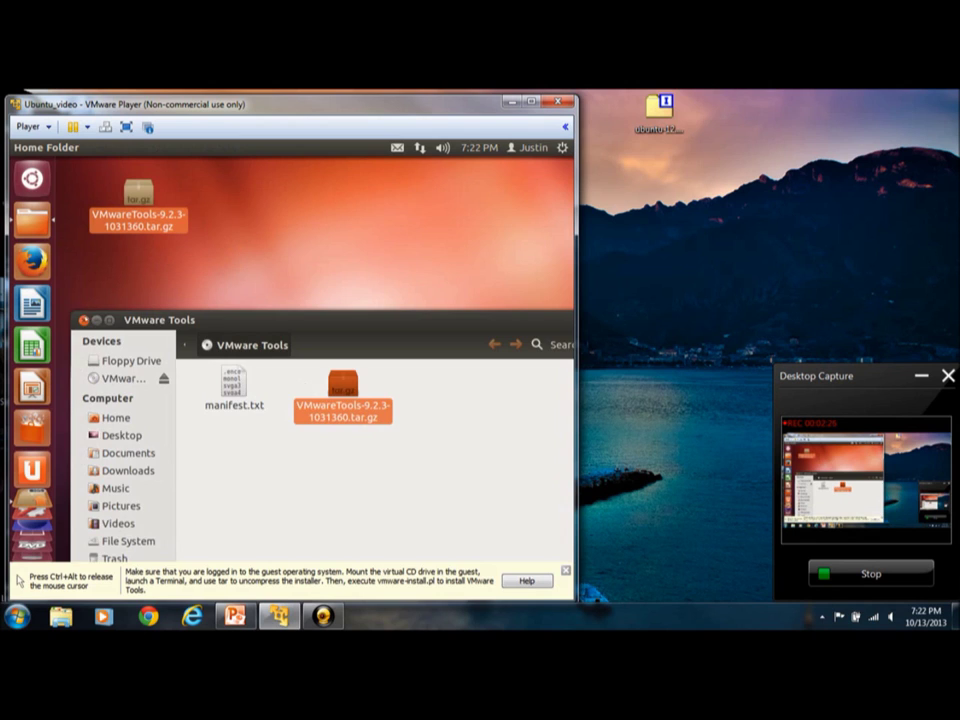
key(ctrl+w)
Step: Close the archive view of the VMwareTools file and open the desktop archive with Archive Mounter instead
double_click(145, 226)
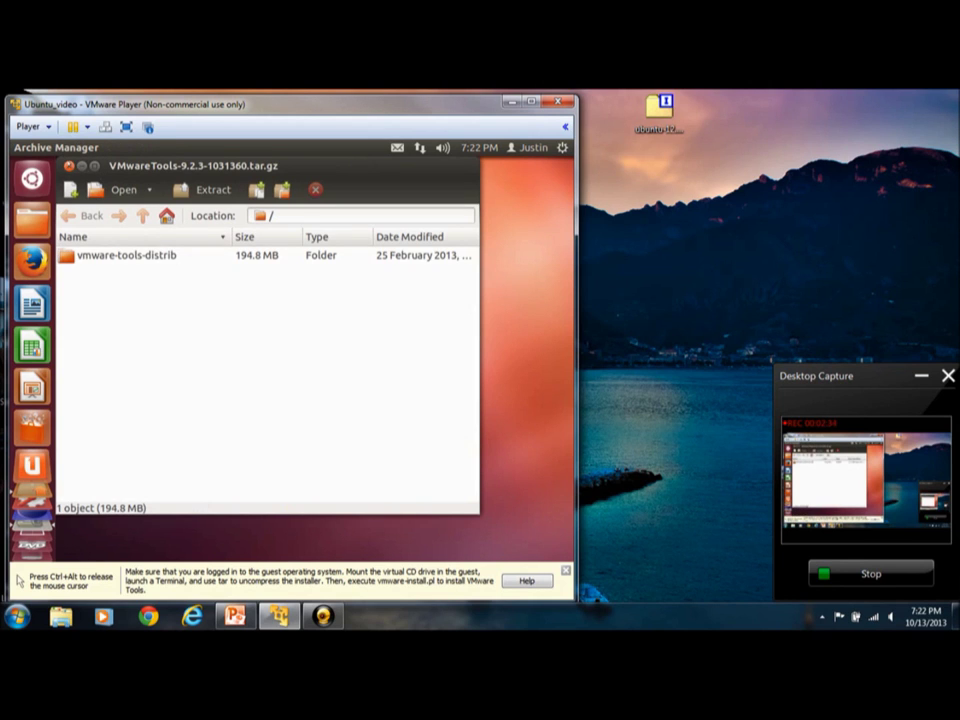
click(68, 166)
right_click(148, 214)
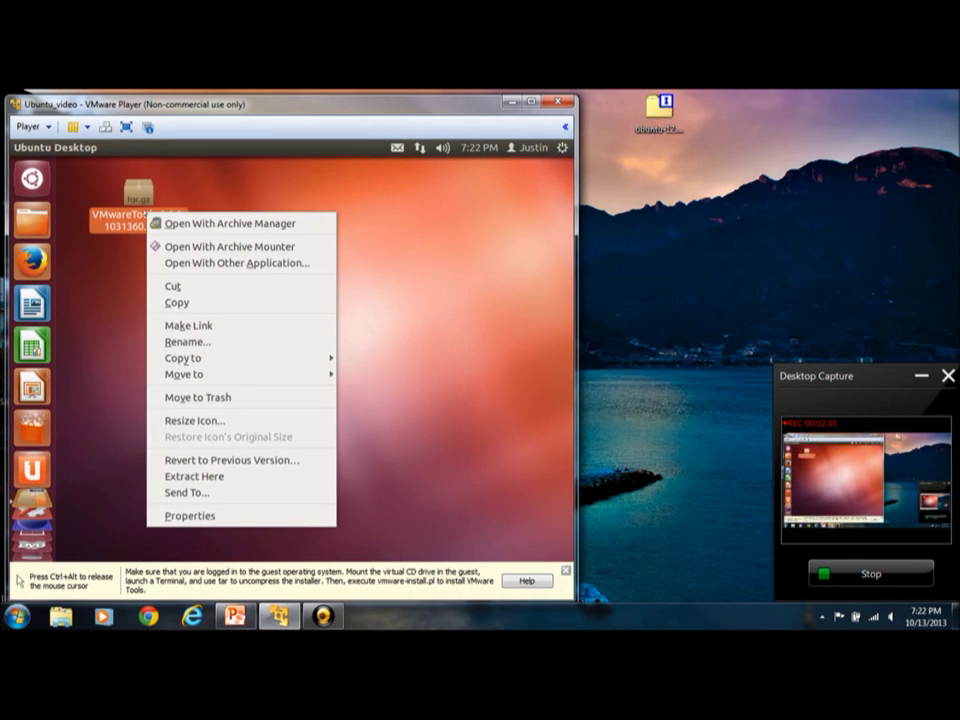
click(169, 246)
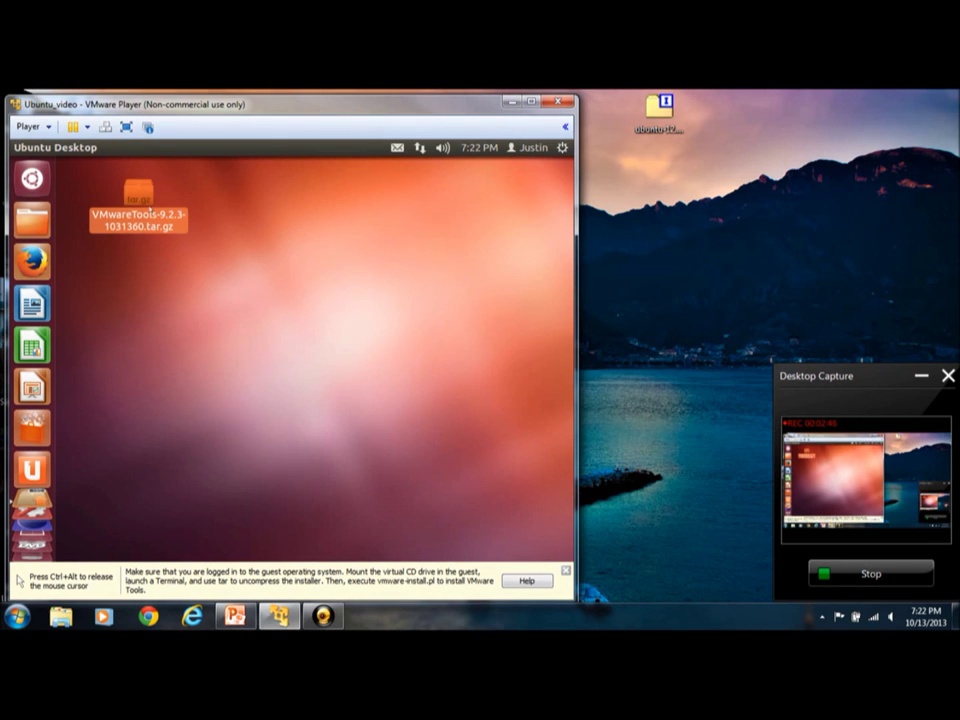
Step: Extract the vmware-tools-distrib folder from the VMwareTools archive to the Desktop and close Archive Manager
double_click(142, 195)
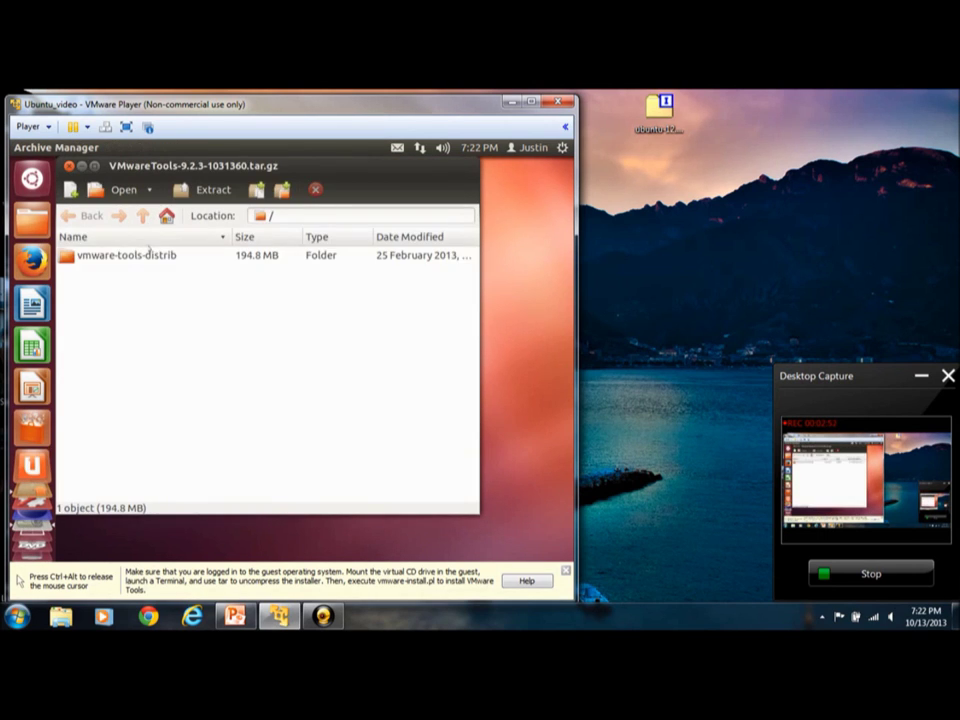
click(146, 254)
click(205, 194)
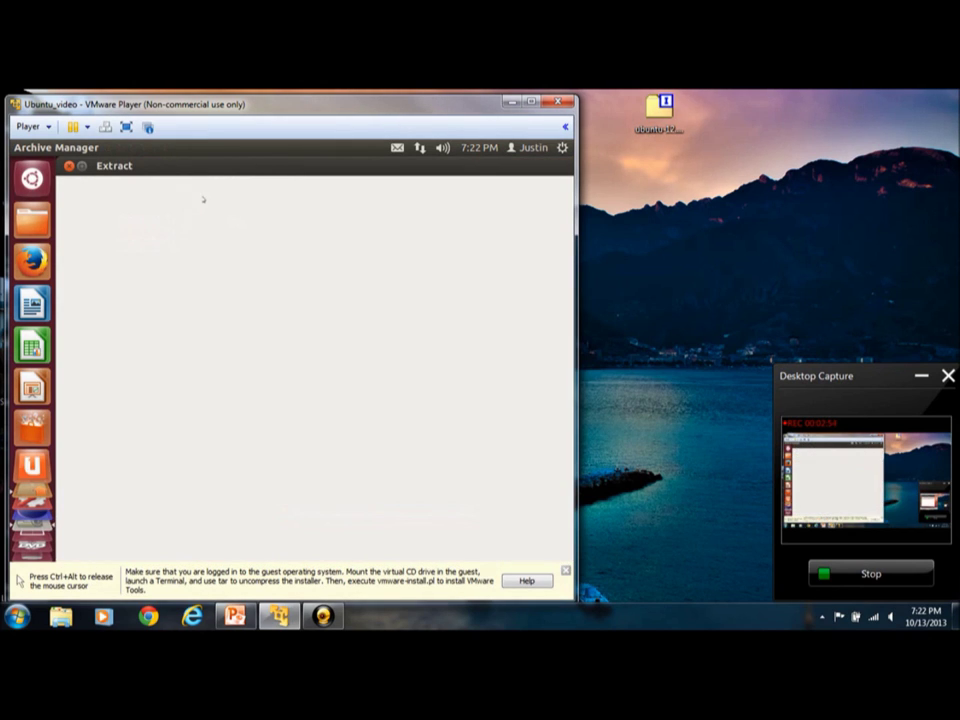
click(112, 309)
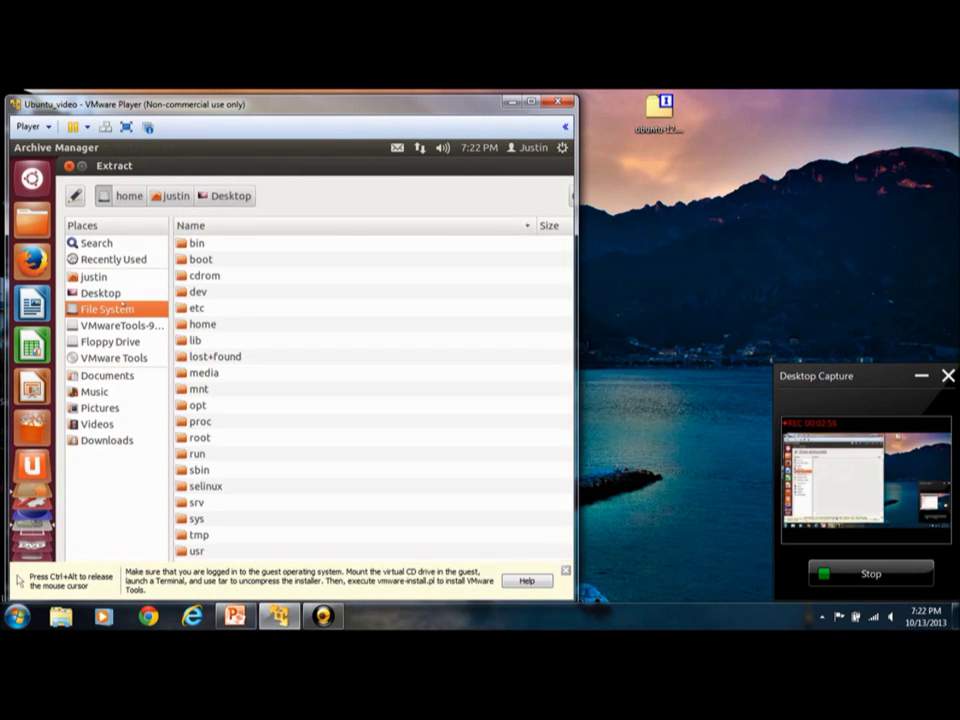
click(118, 293)
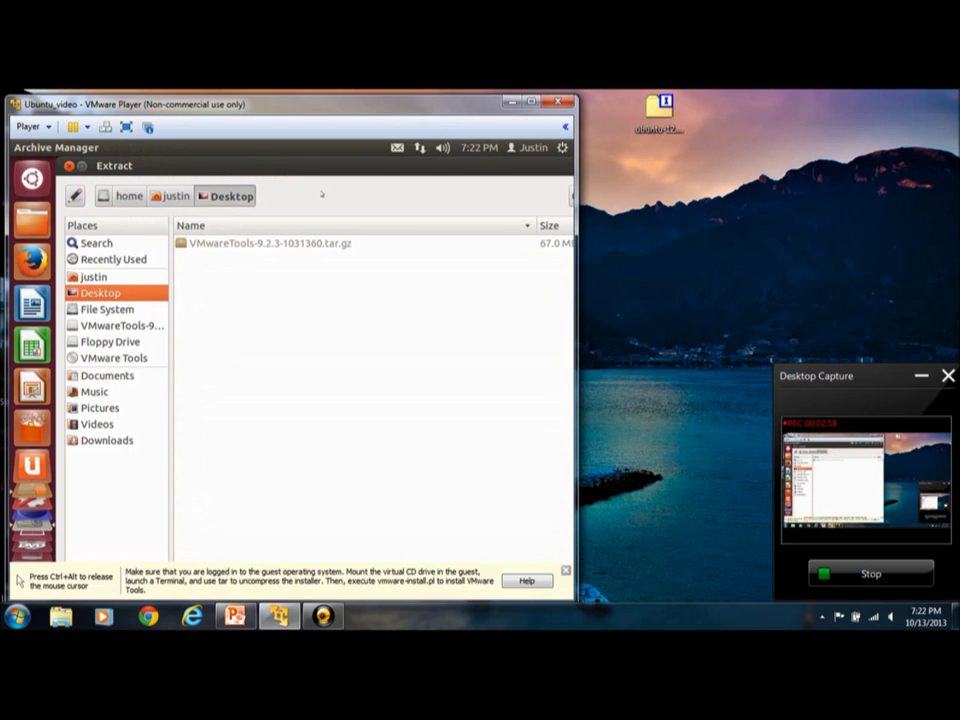
drag(274, 181, 222, 181)
key(ctrl+alt)
click(101, 141)
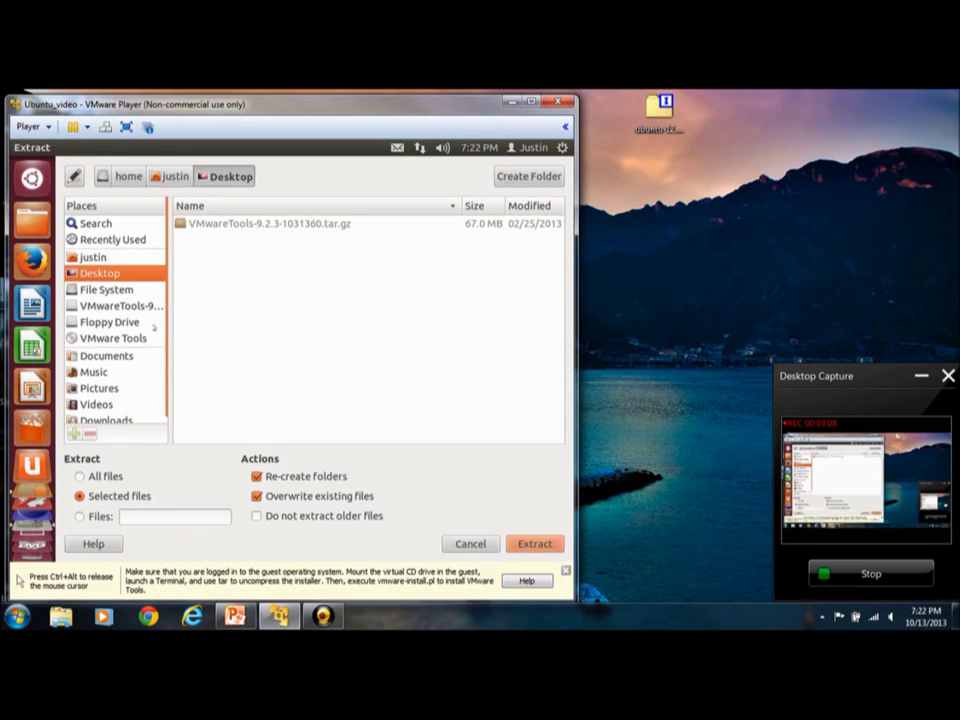
click(522, 543)
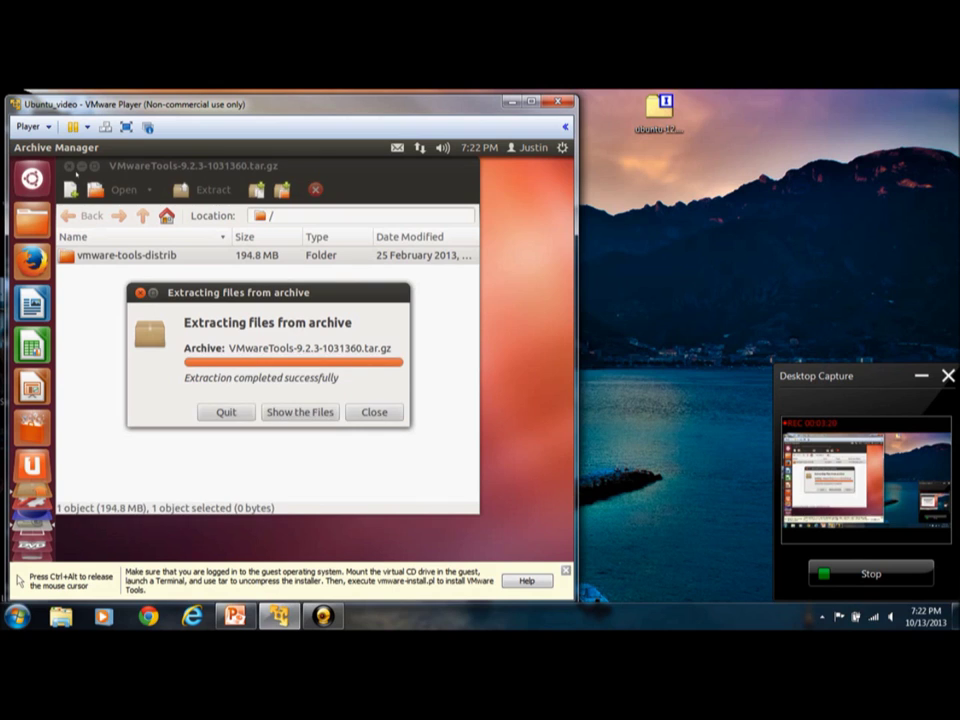
click(377, 414)
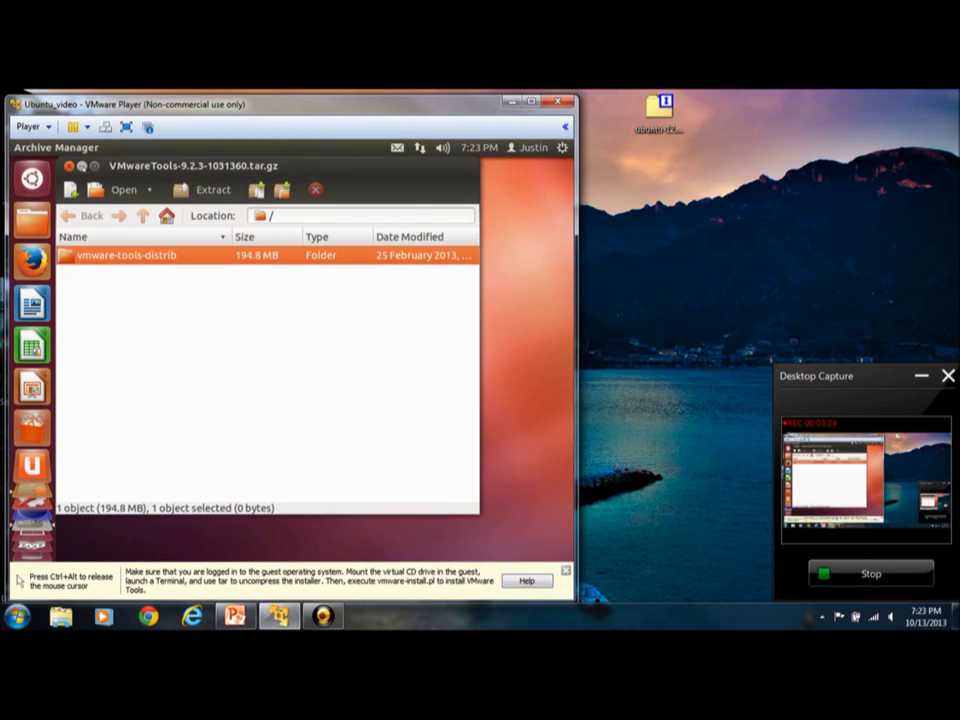
key(ctrl+q)
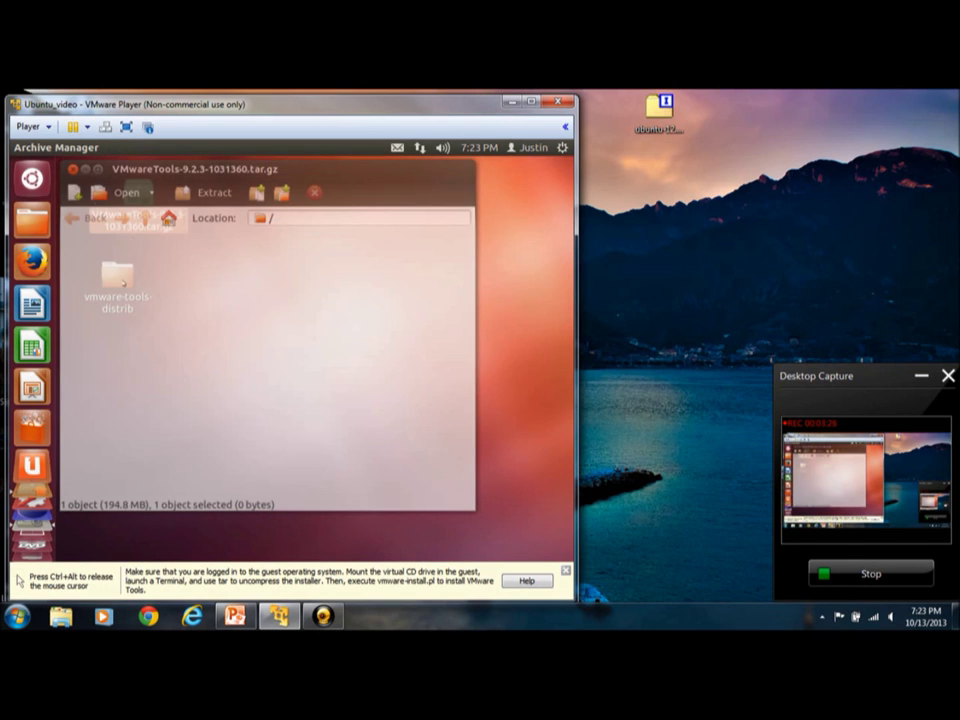
Step: Open the extracted vmware-tools-distrib folder, cancel running vmware-install.pl, and view the INSTALL file's instructions
double_click(117, 275)
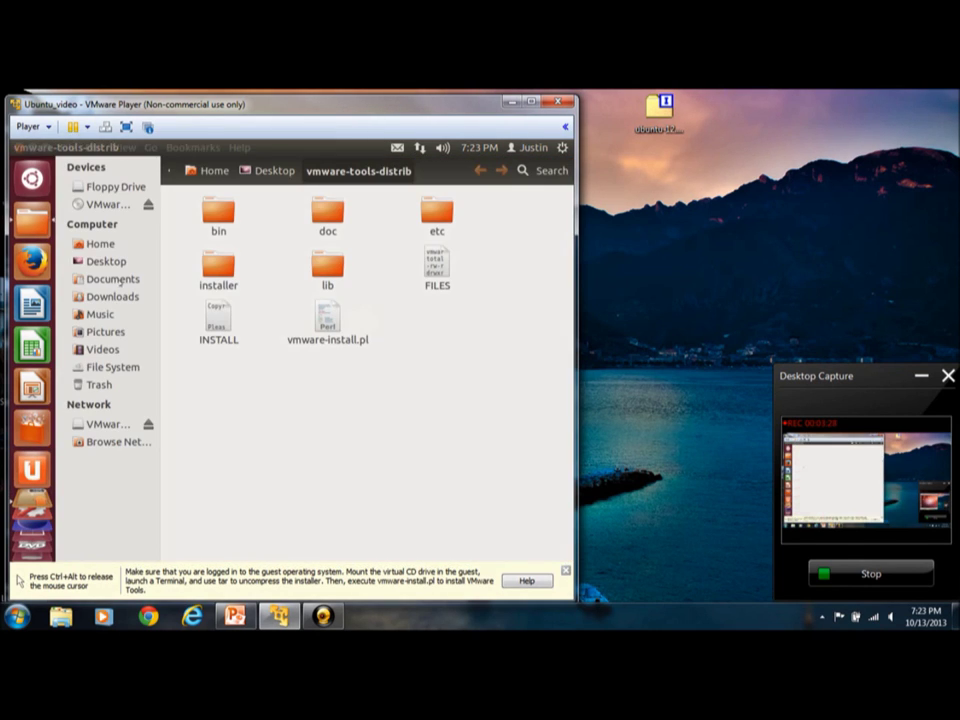
double_click(330, 315)
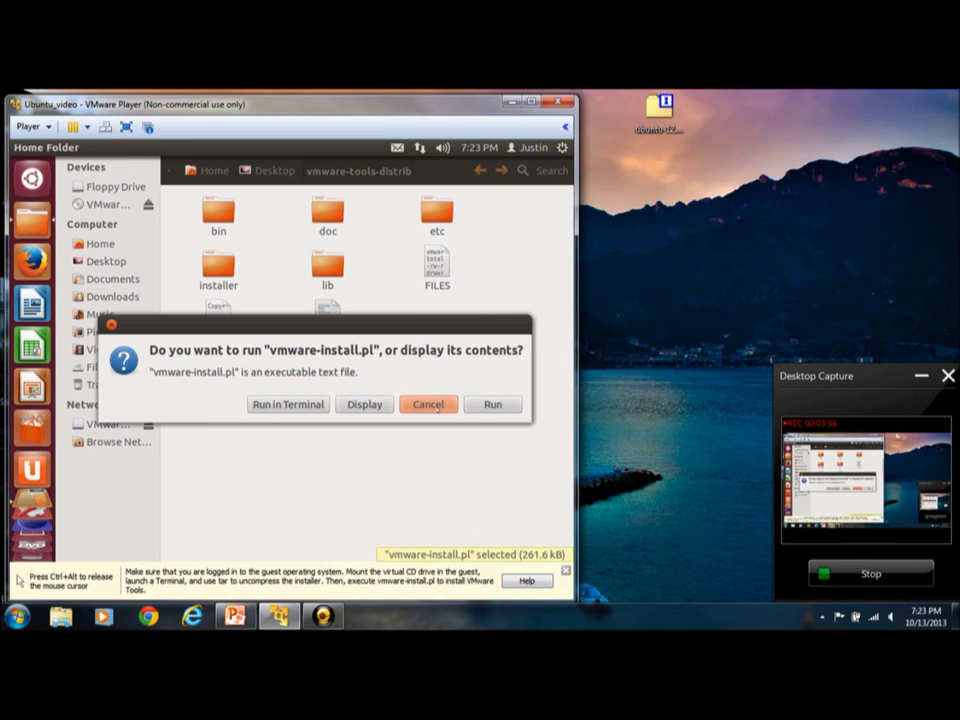
click(430, 405)
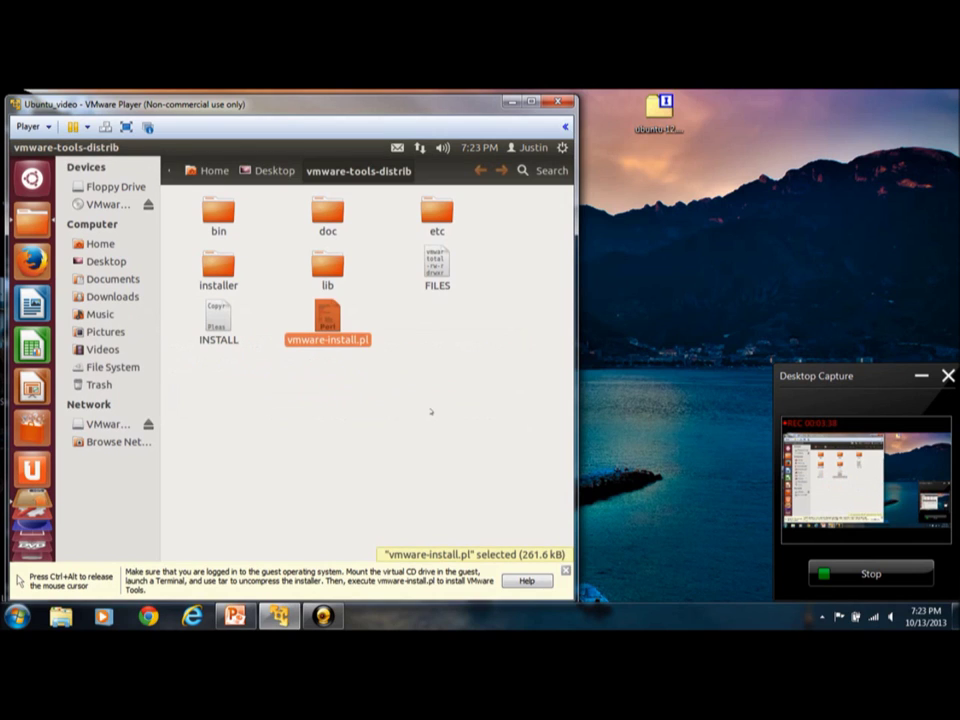
click(222, 325)
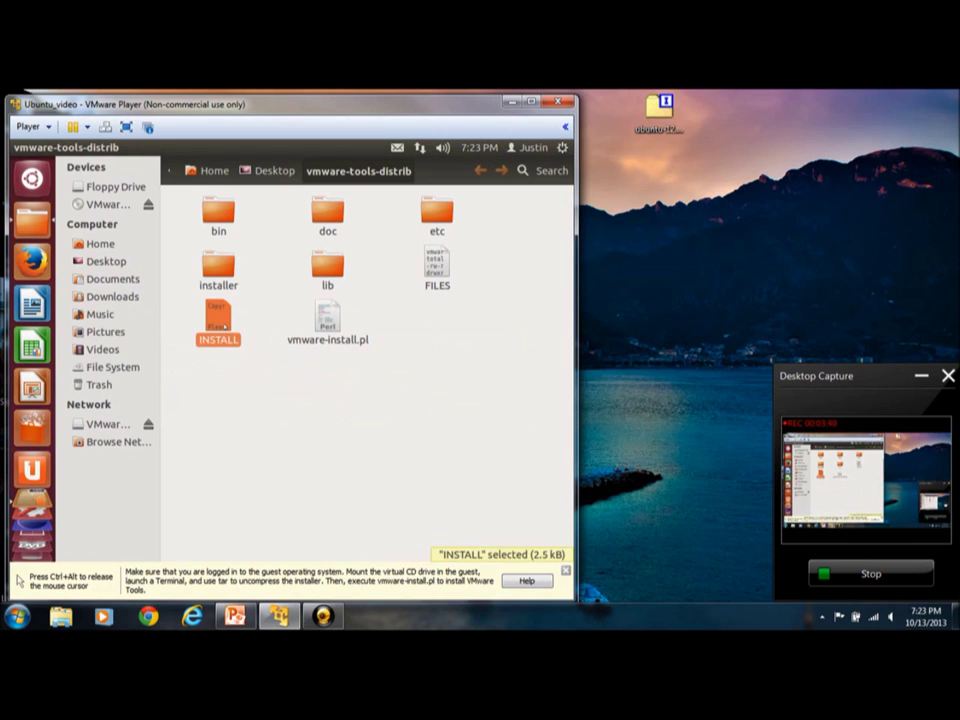
double_click(208, 326)
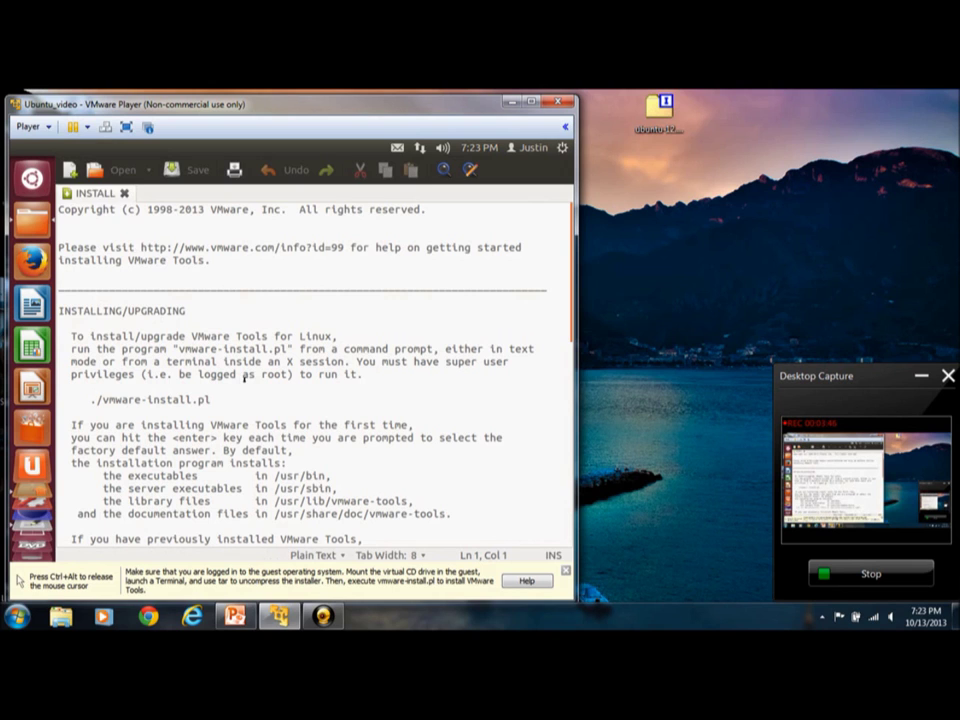
Step: Open a terminal, list the home directory and change to the Desktop folder
click(32, 178)
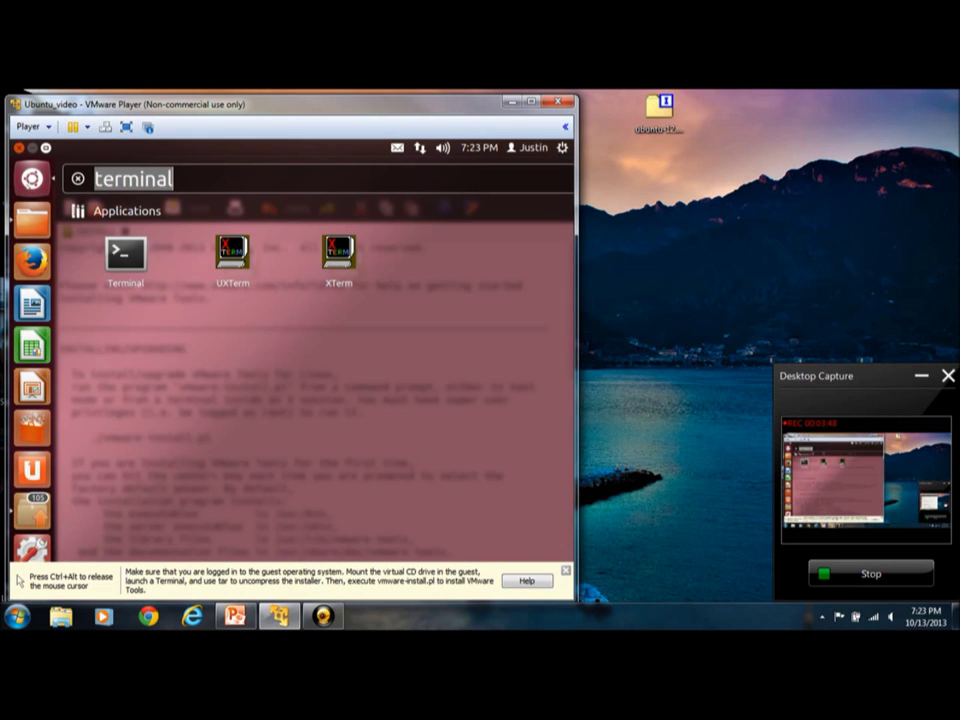
click(112, 247)
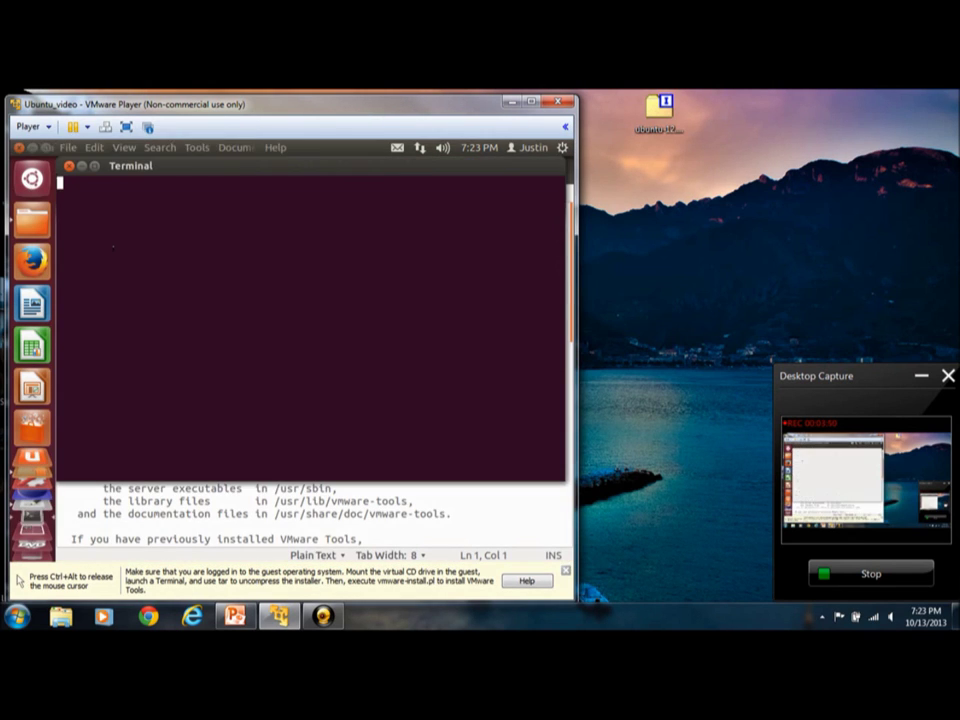
text(dir)
key(Return)
text(cd Desktop)
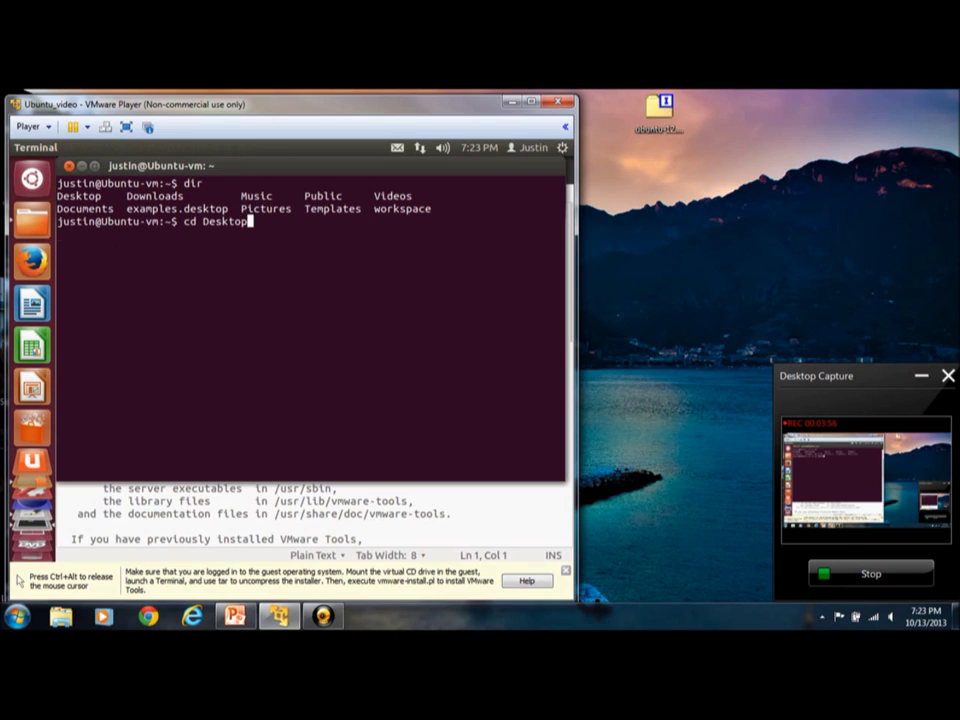
key(Return)
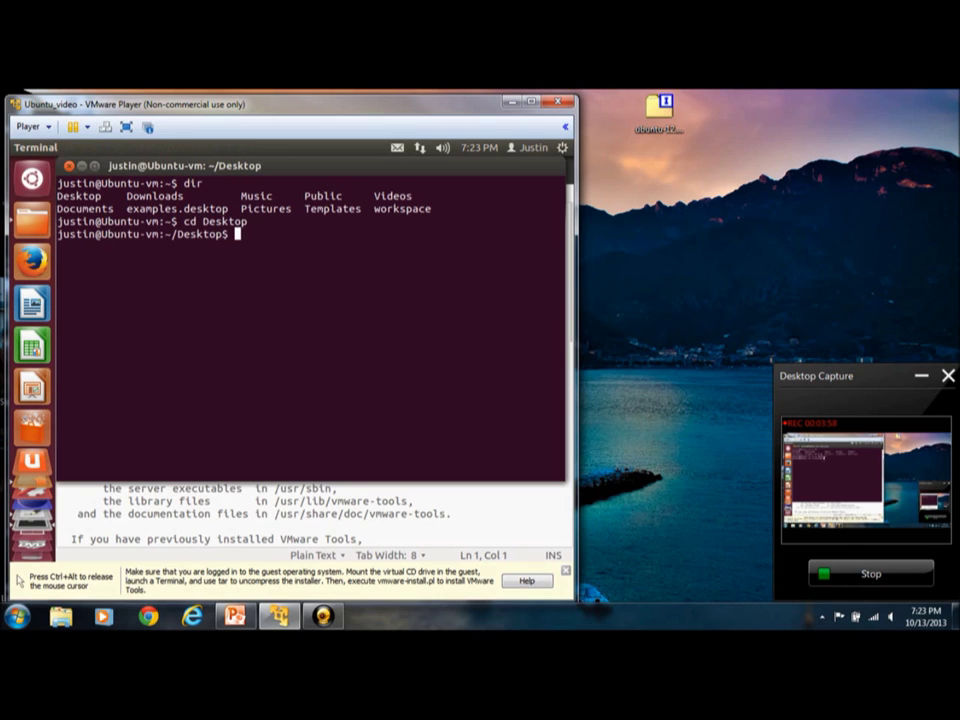
Step: List the Desktop folder's contents in the terminal and move the terminal window further down
text(dir)
key(Return)
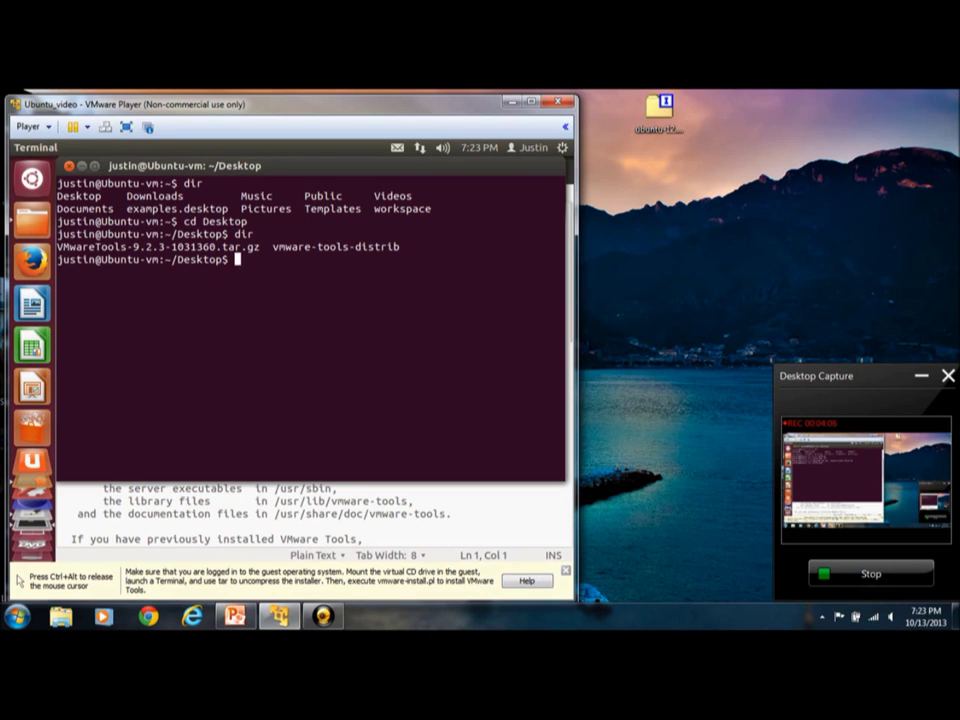
text(c)
key(BackSpace)
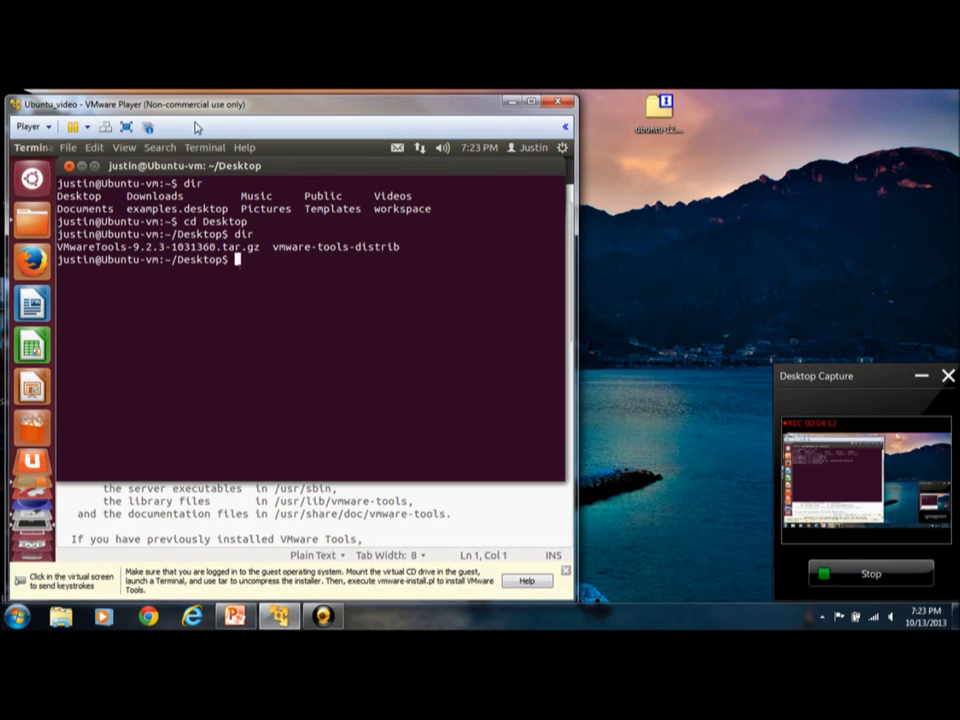
drag(205, 165, 204, 235)
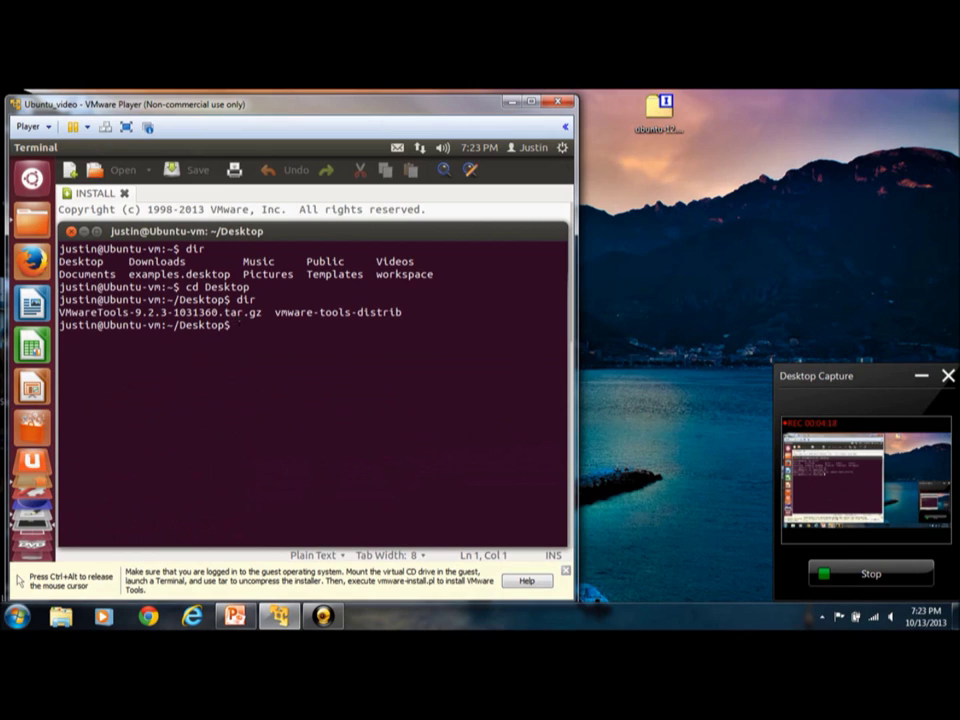
Step: Return to the home directory with cd, and change back into the Desktop folder
text(cd)
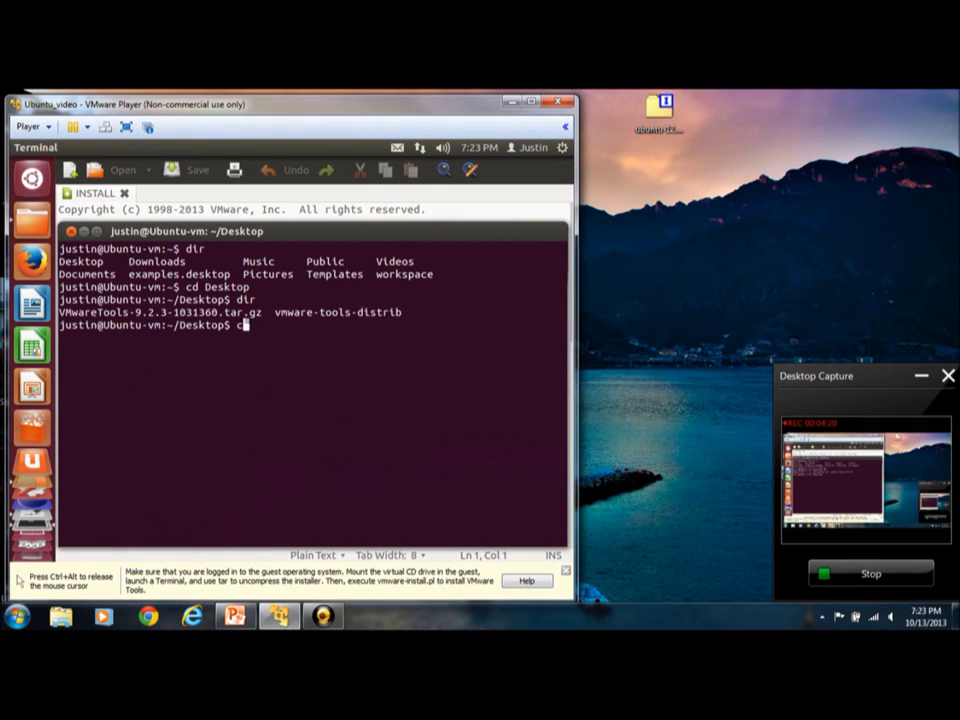
key(Return)
text(cd )
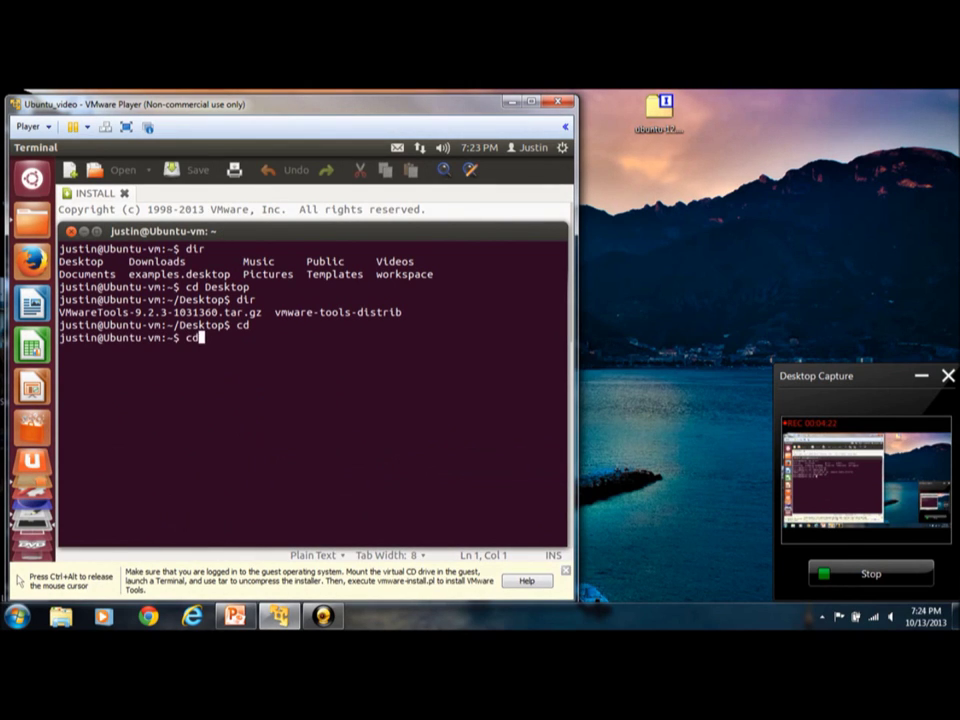
text(vm)
key(BackSpace)
key(BackSpace)
text(Desktop)
key(Return)
Step: Change to the vmware-tools-distrib folder in the terminal and list its contents
text(cd )
text(vma)
text(are)
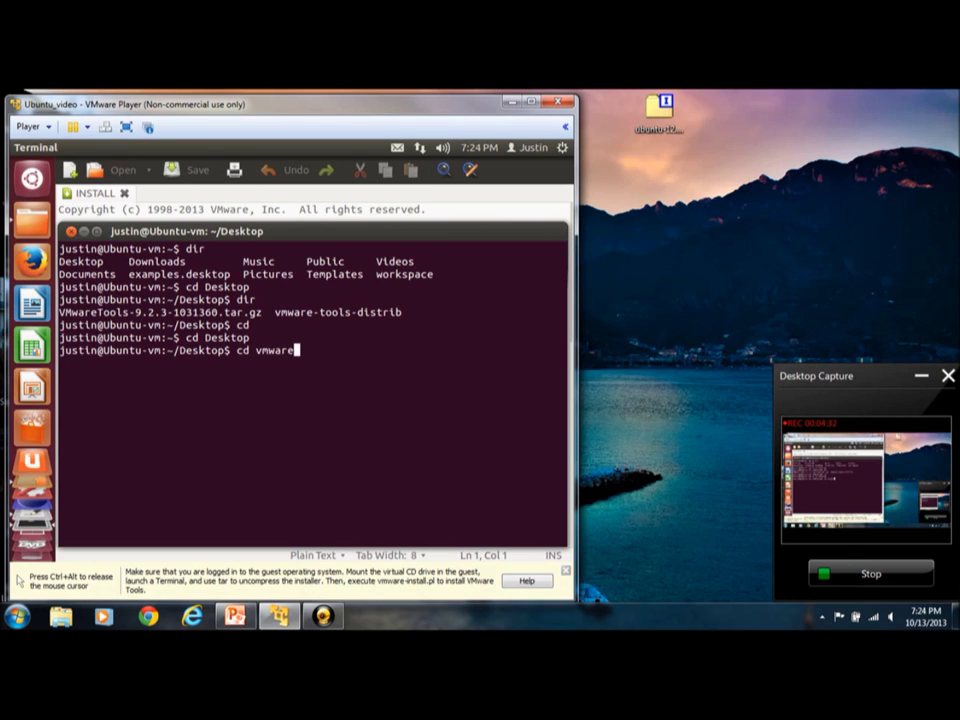
text(-tools-distrib)
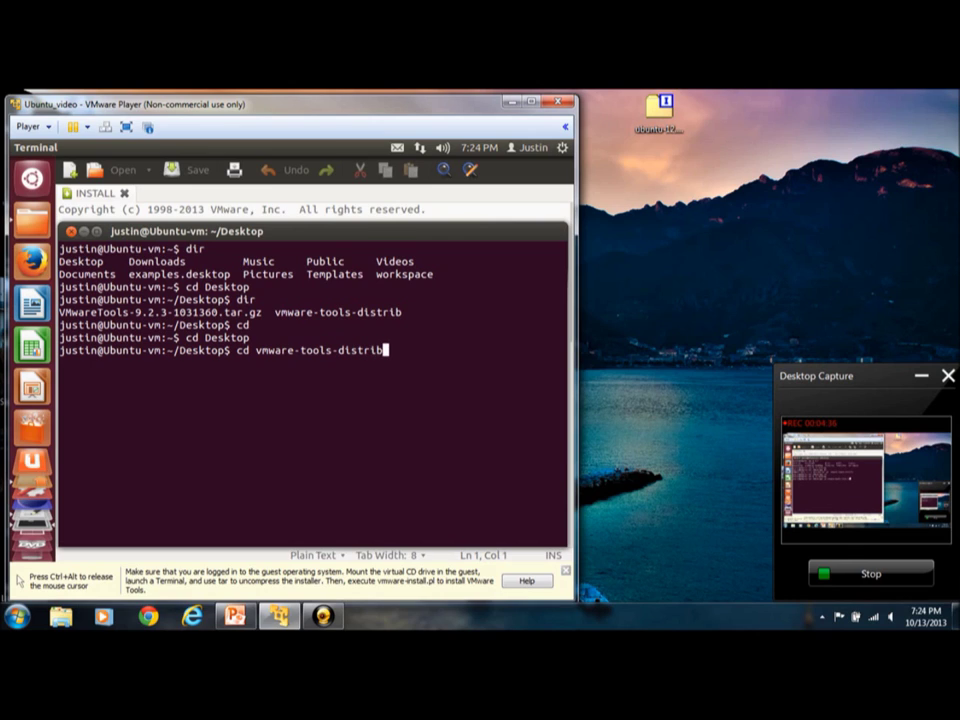
key(Return)
text(dir)
key(Return)
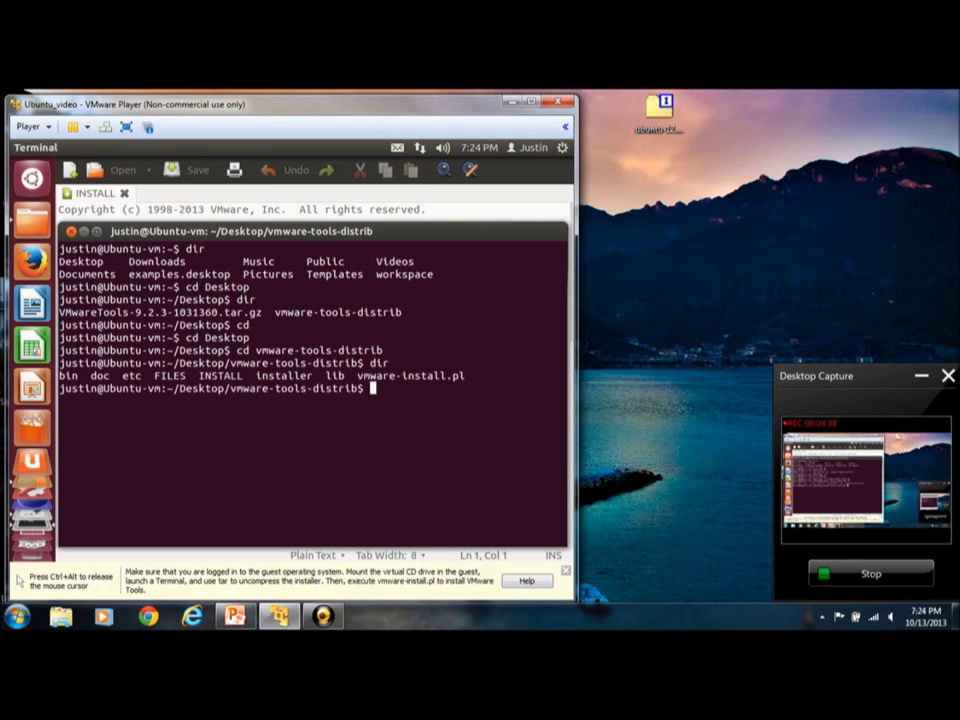
Step: Run ./vmware-install.pl with sudo from the vmware-tools-distrib folder and enter the account password
text(sudo ./)
text(t)
key(BackSpace)
key(BackSpace)
text(vmware-install.)
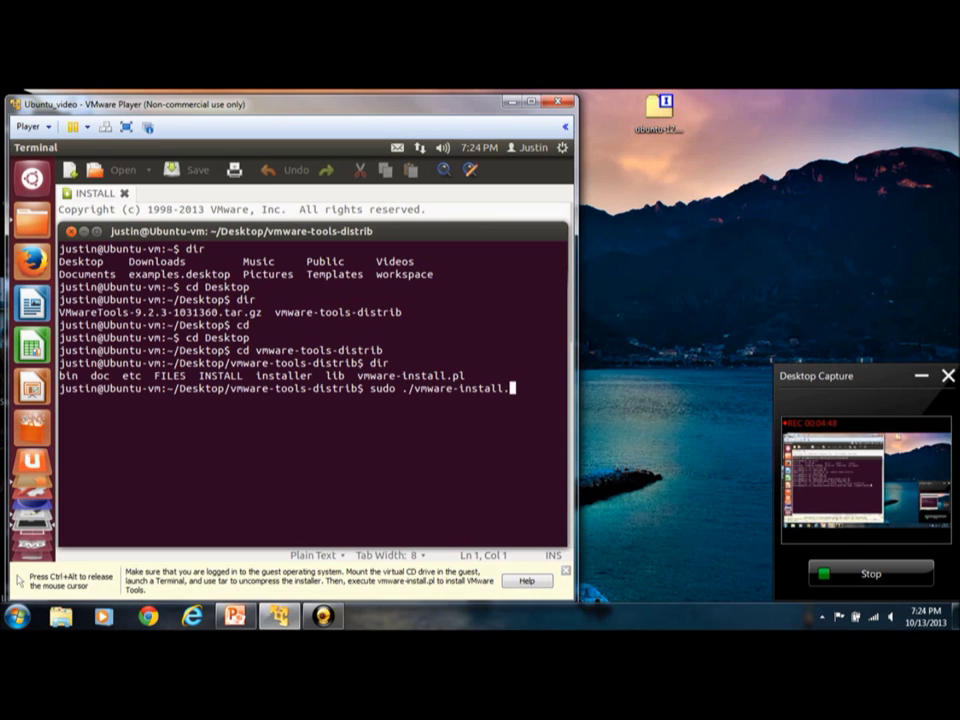
text(pl)
key(Return)
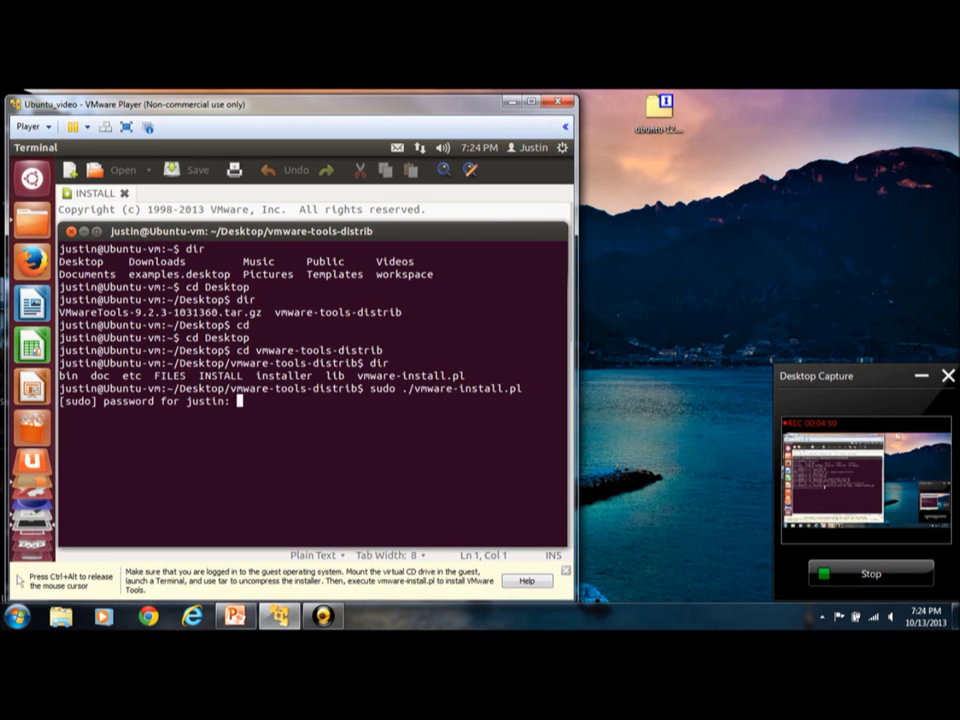
key(Return)
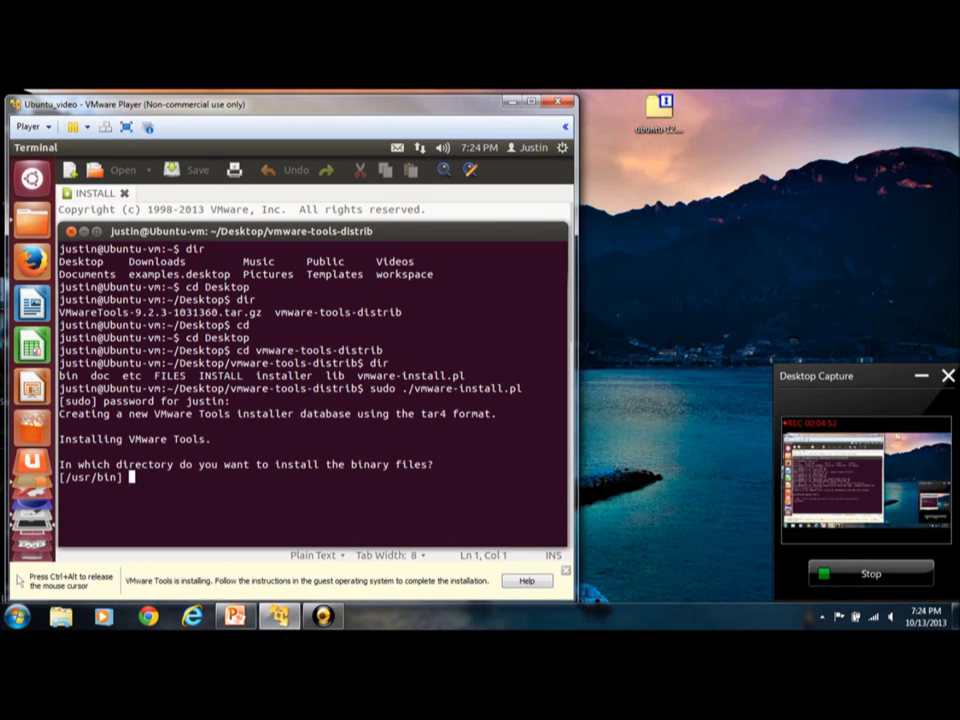
Step: Accept the installer's default directories for the binary, init, init script, daemon and library files, including creating /usr/lib/vmware-tools
key(Return)
key(Return)
key(Return)
key(Return)
key(Return)
key(Return)
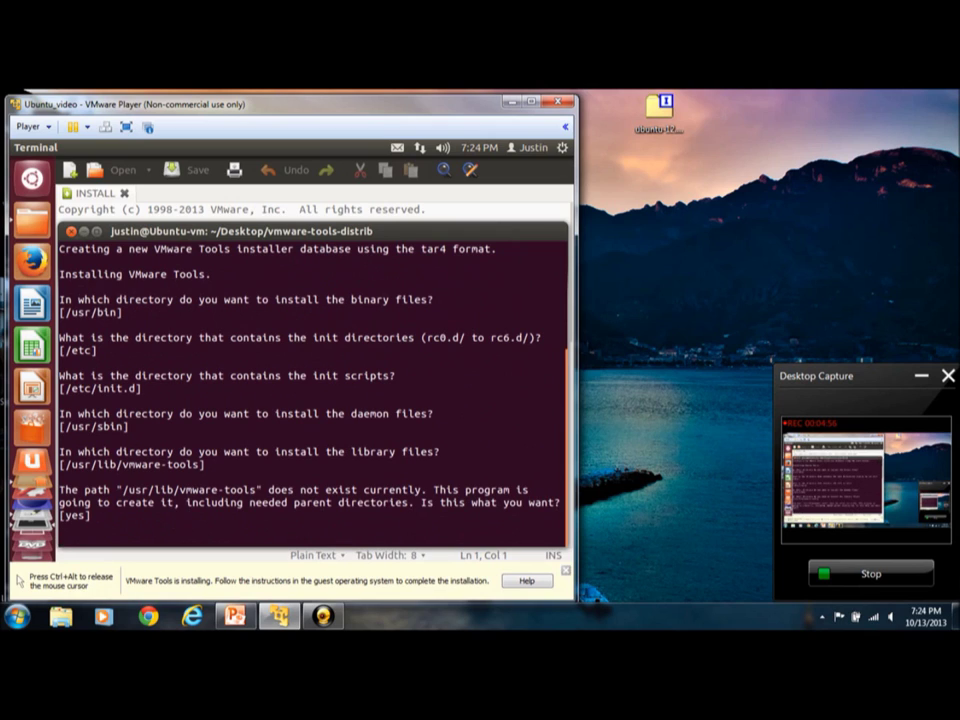
text(yes)
key(Return)
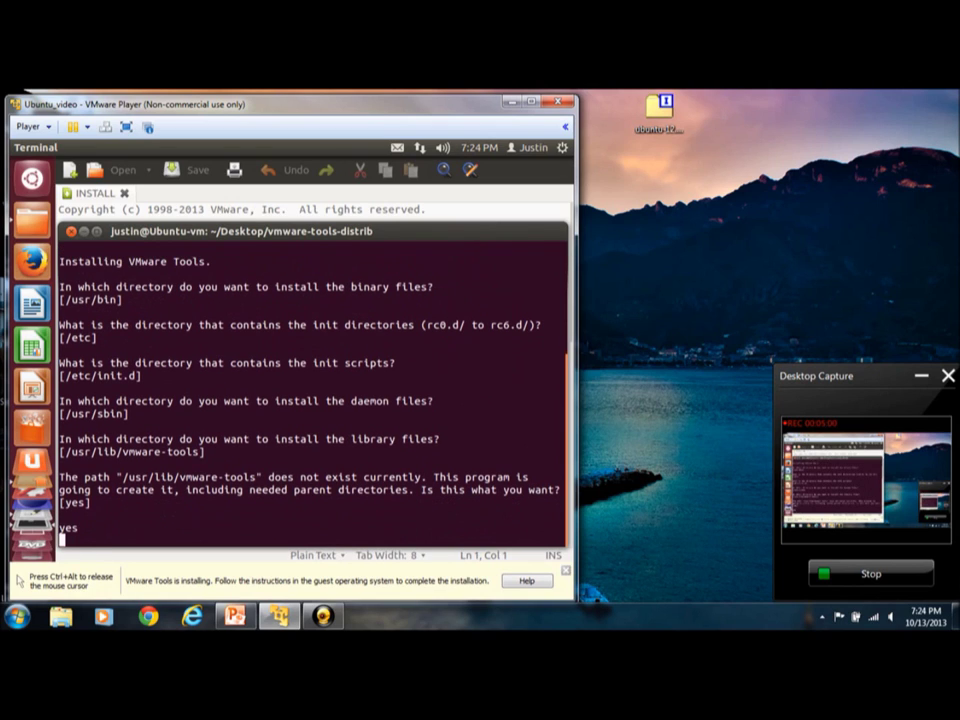
Step: Accept and create the default documentation directory /usr/share/doc/vmware-tools, and answer yes to running vmware-config-tools.pl
key(ctrl+alt)
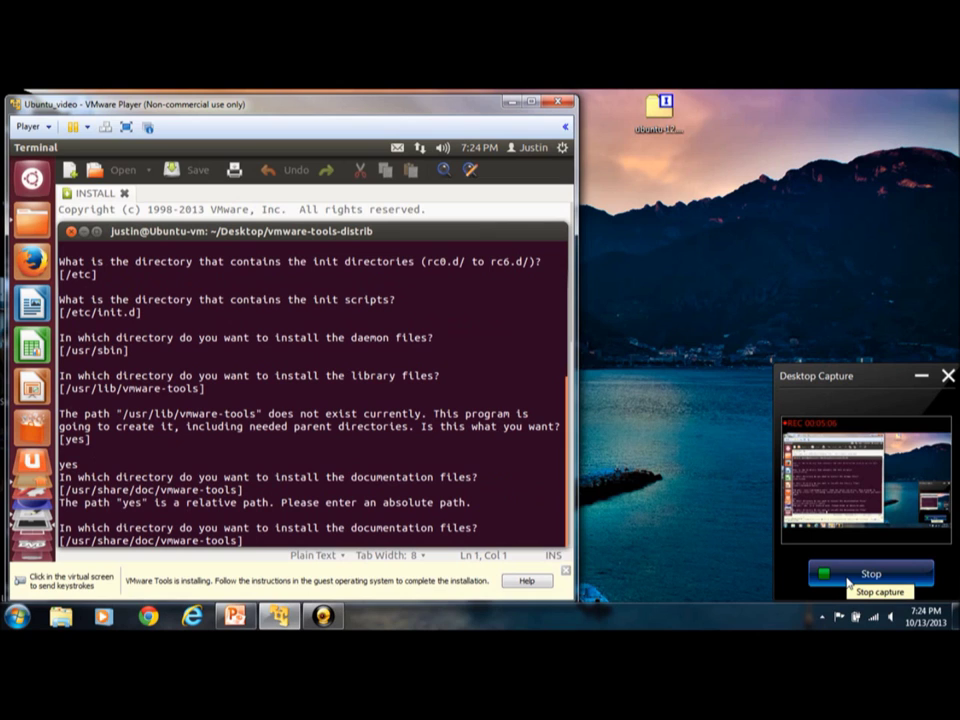
click(190, 405)
key(Return)
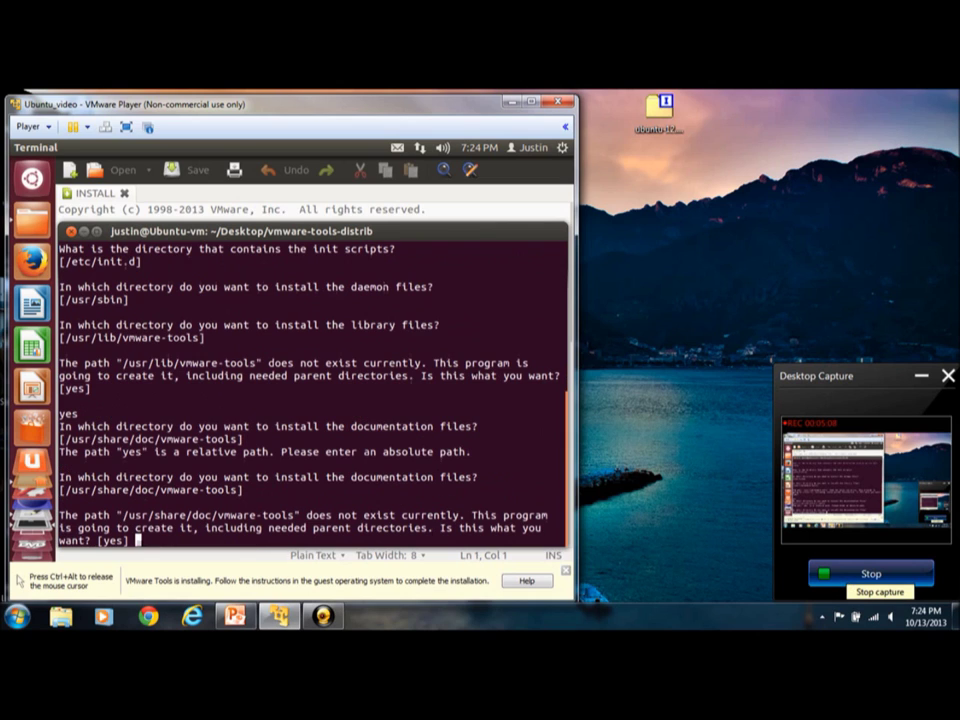
text(yes)
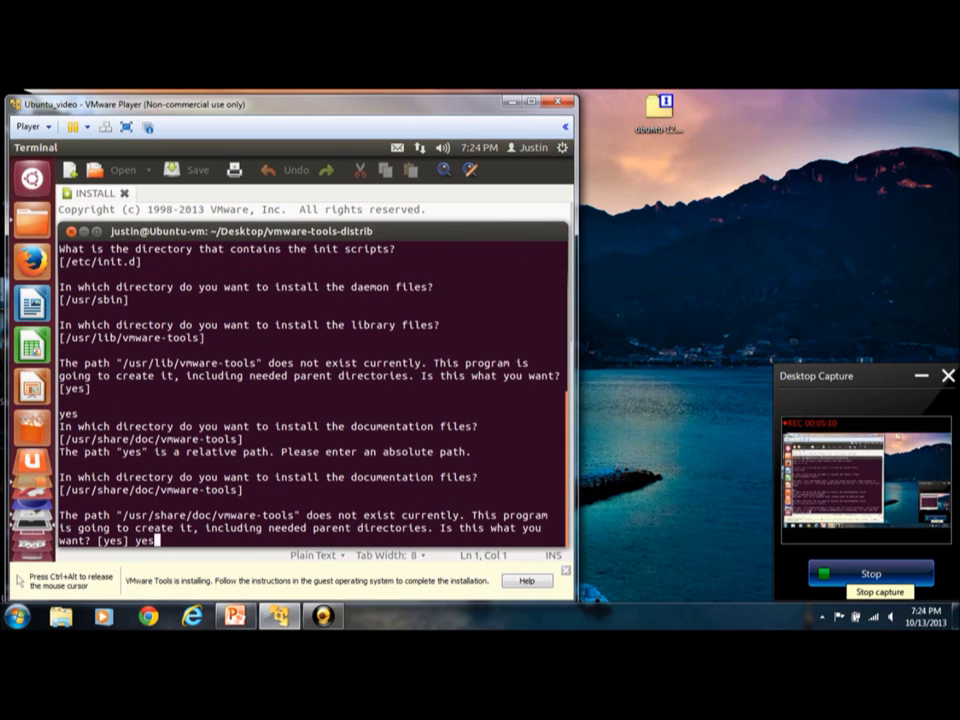
key(Return)
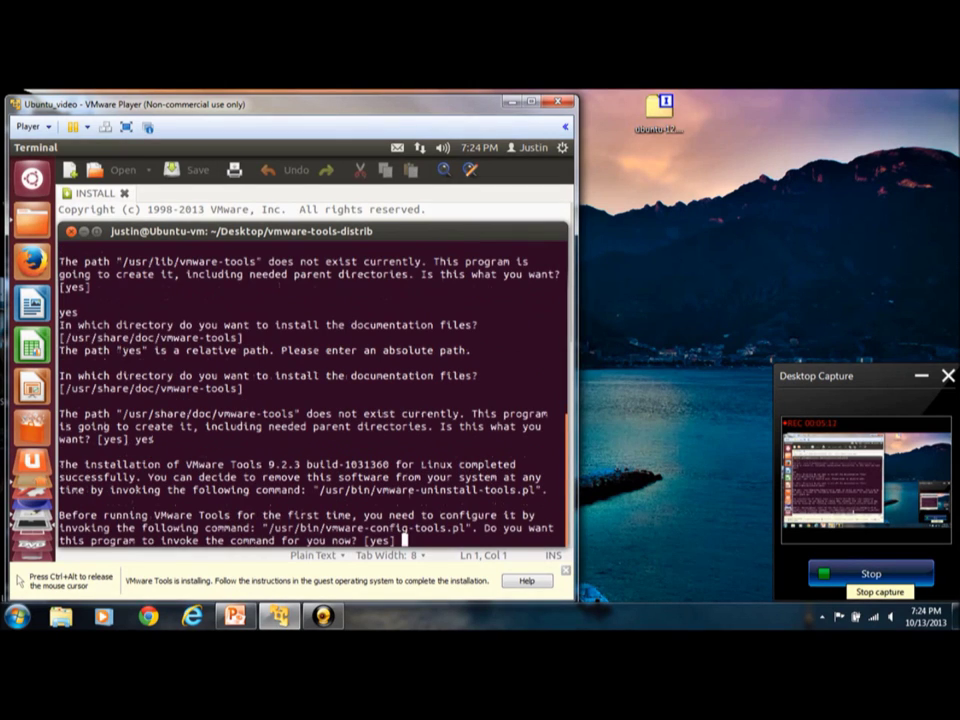
text(yes)
key(Return)
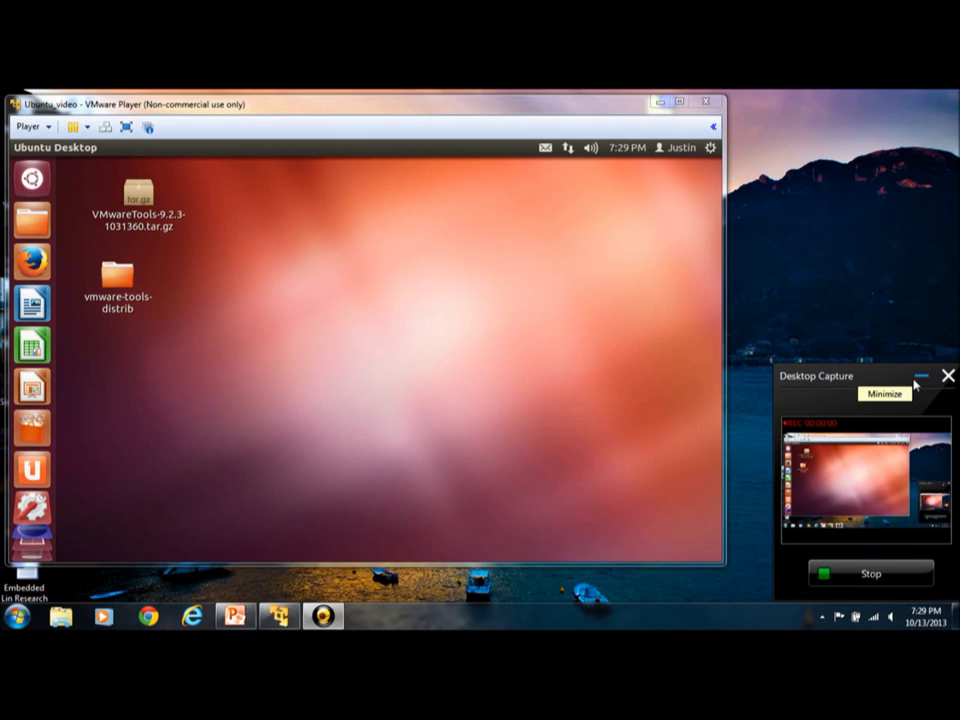
Step: Enlarge the virtual machine window and reposition it so that it fills the host desktop
click(916, 381)
drag(730, 563, 950, 596)
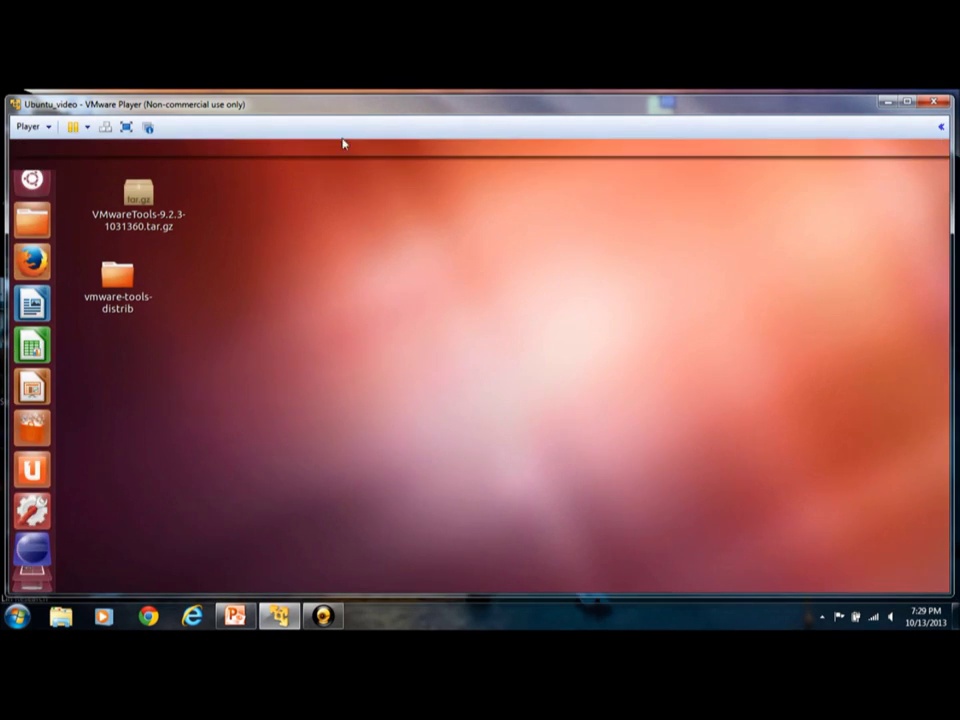
drag(364, 110, 353, 95)
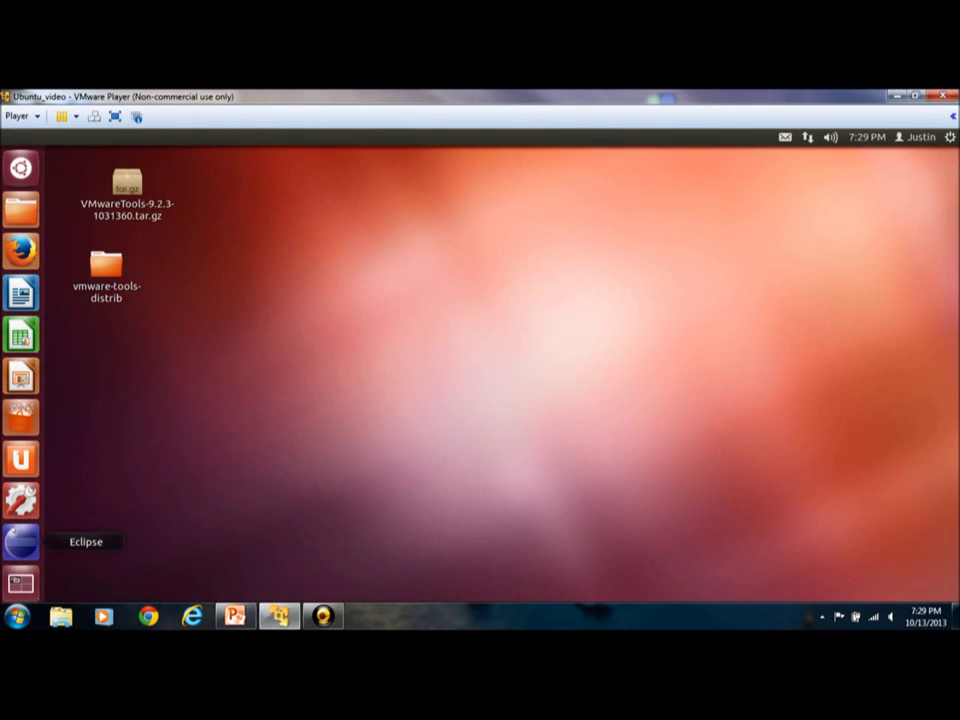
Step: Start Eclipse with the default workspace folder and open the Install New Software dialog
click(21, 541)
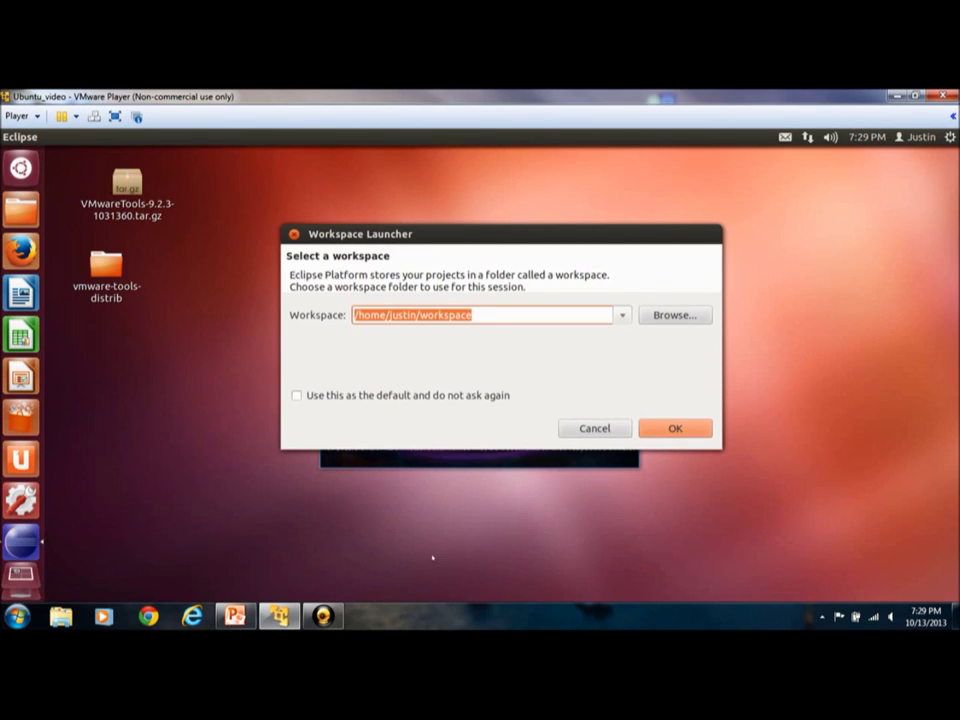
click(672, 427)
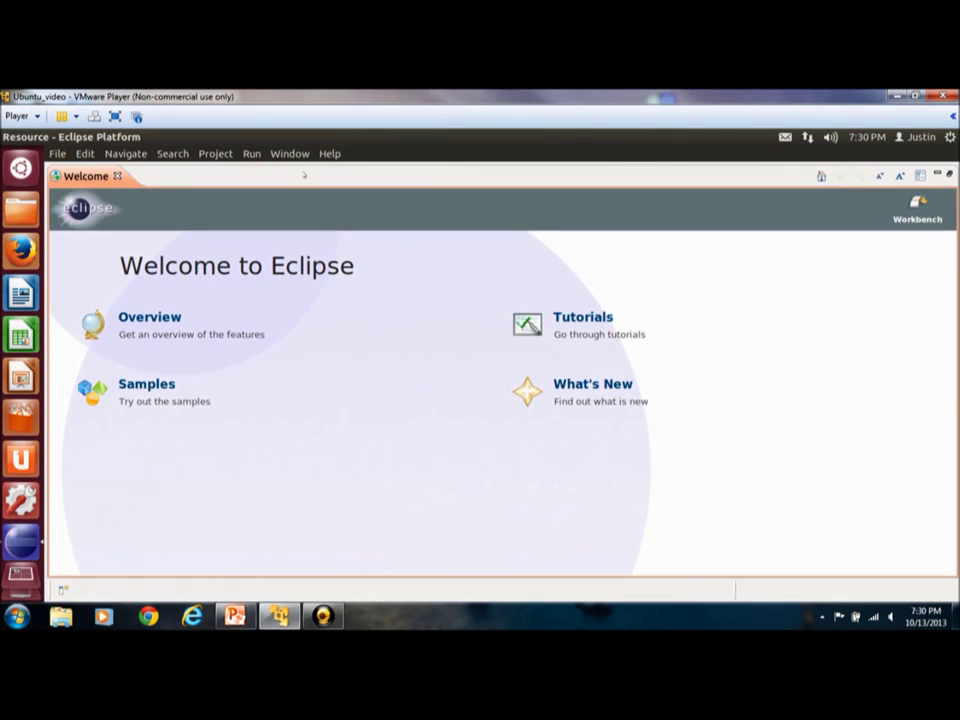
click(320, 154)
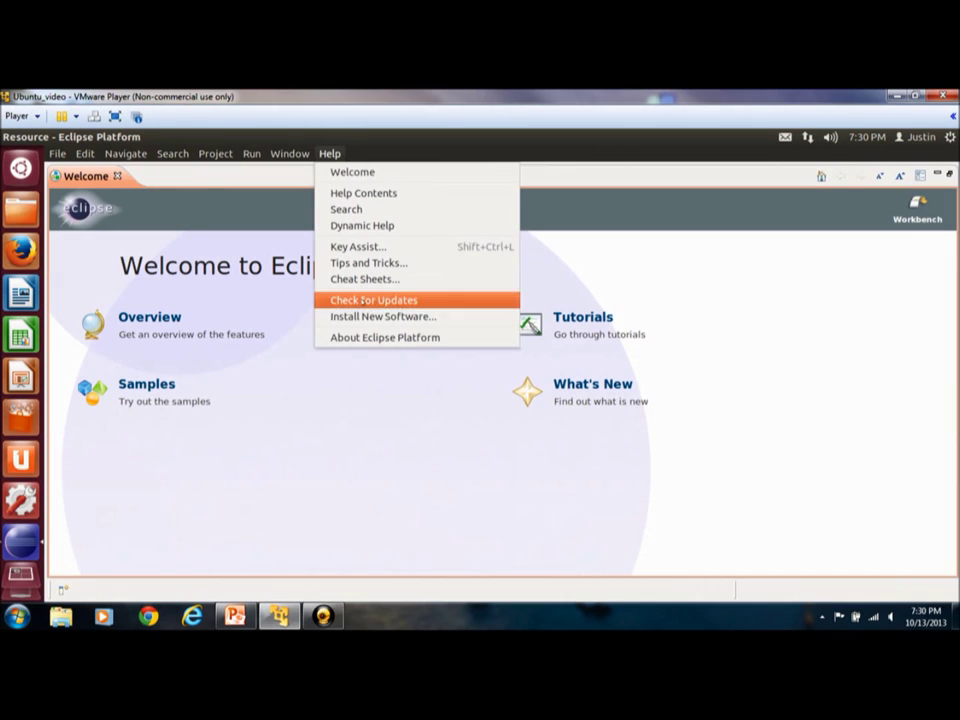
click(363, 314)
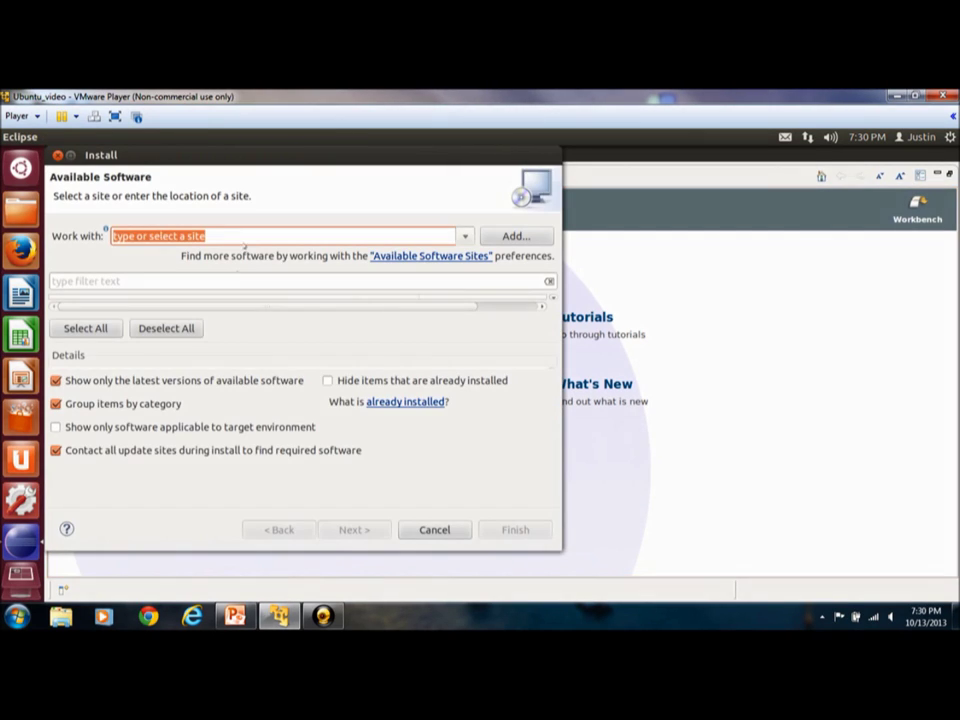
text(cdt)
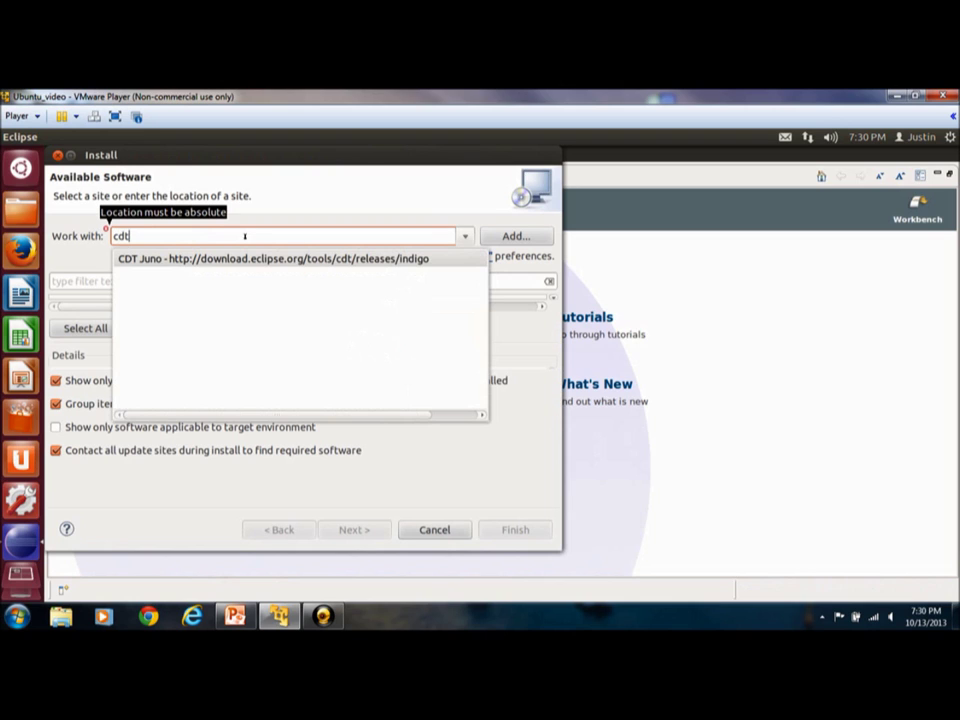
key(Down)
key(Return)
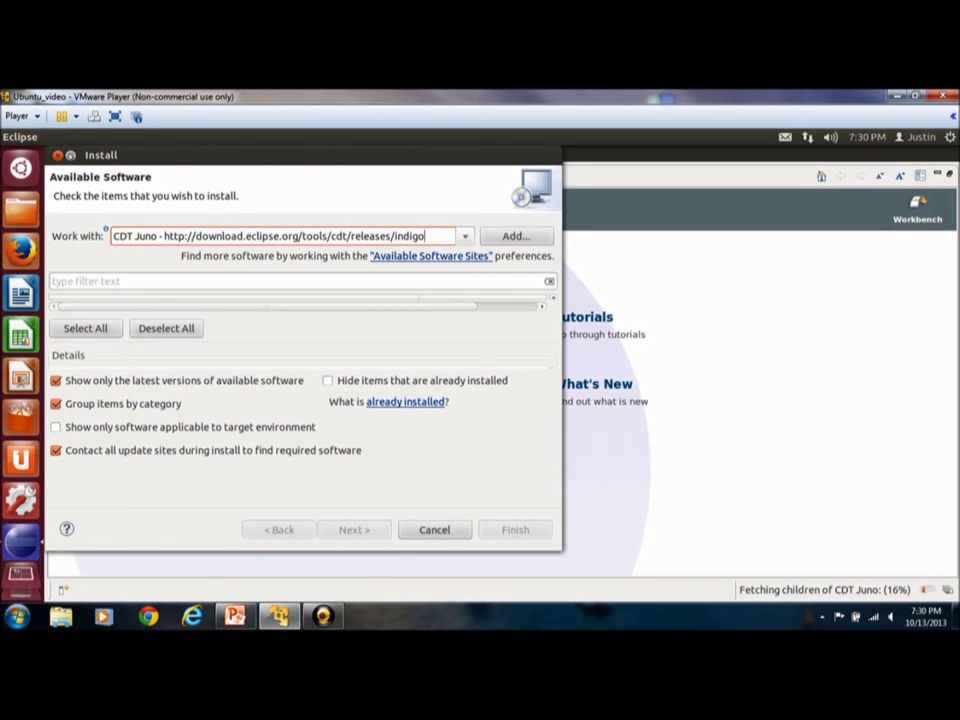
key(ctrl+super+Up)
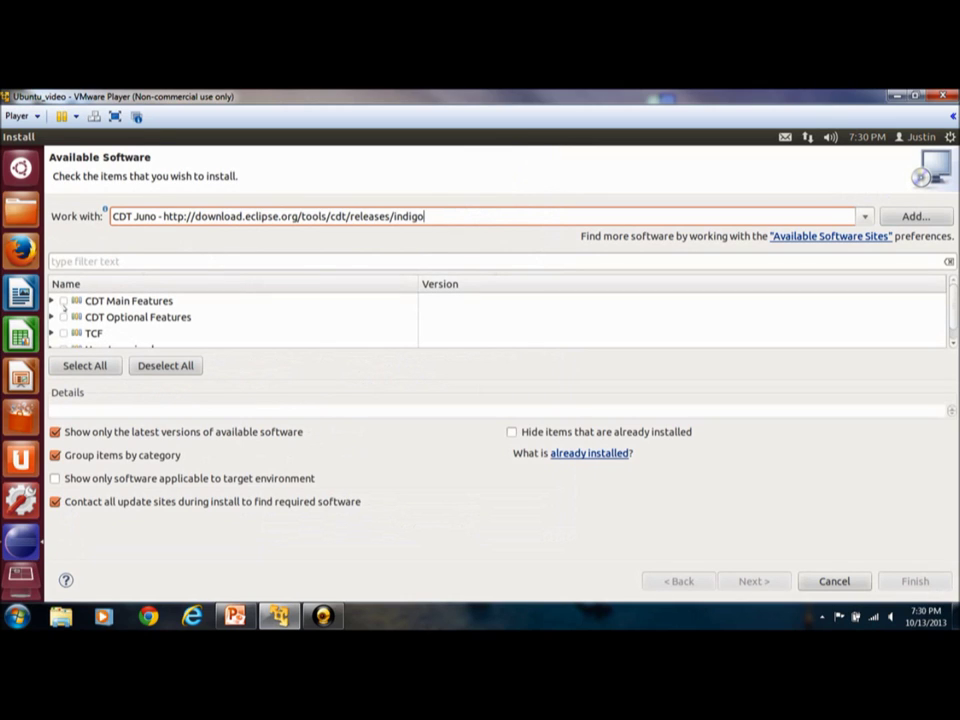
Step: Select CDT Main Features, accept the license agreement and start its installation
click(63, 301)
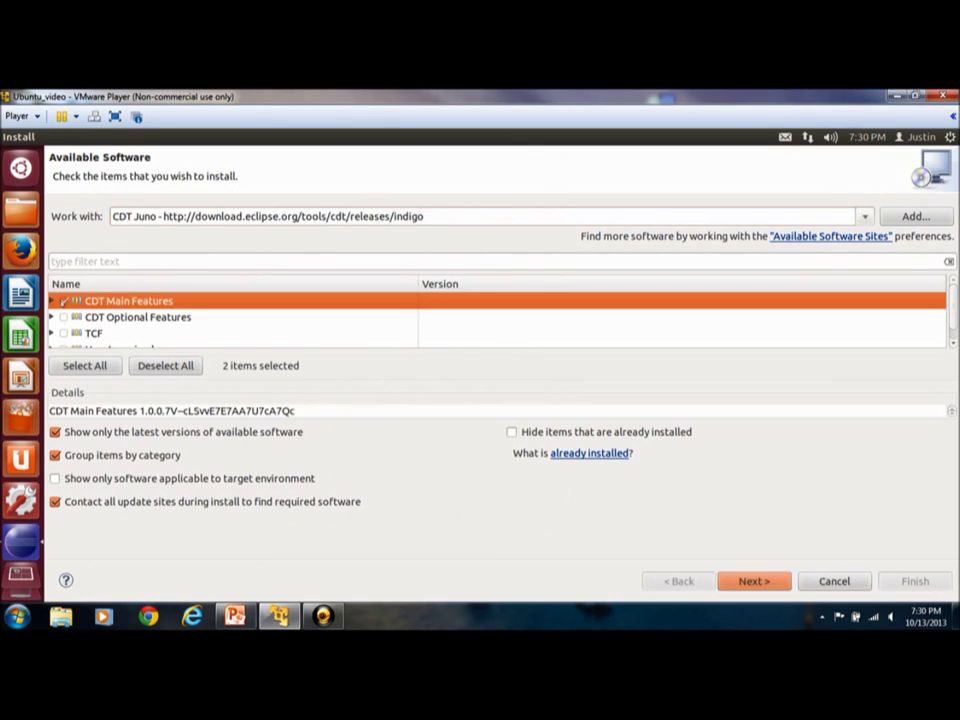
click(742, 575)
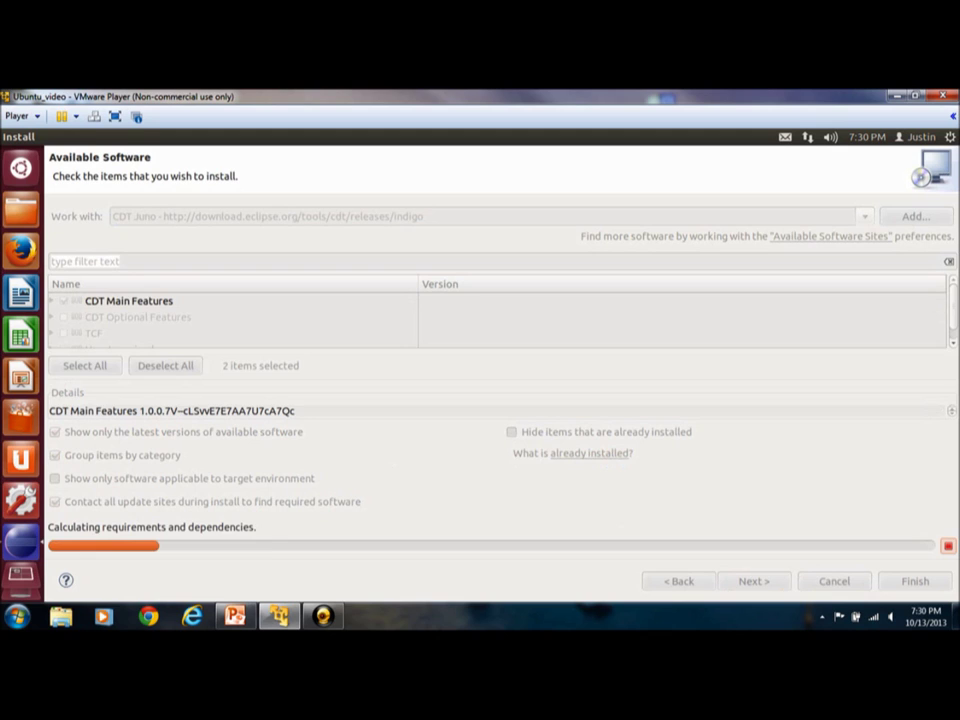
key(Return)
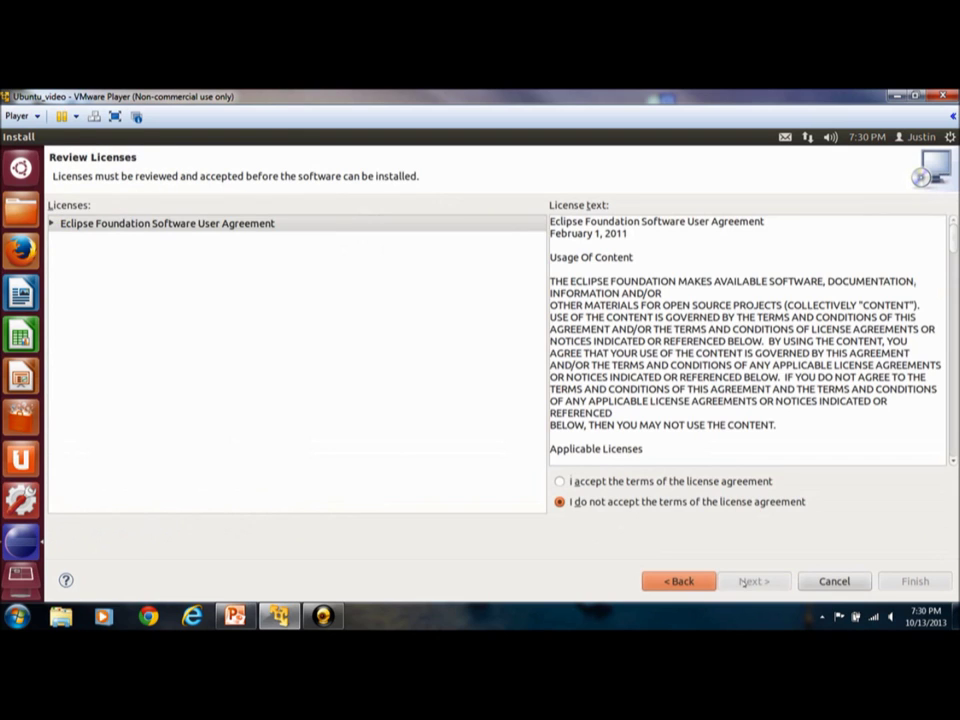
click(617, 481)
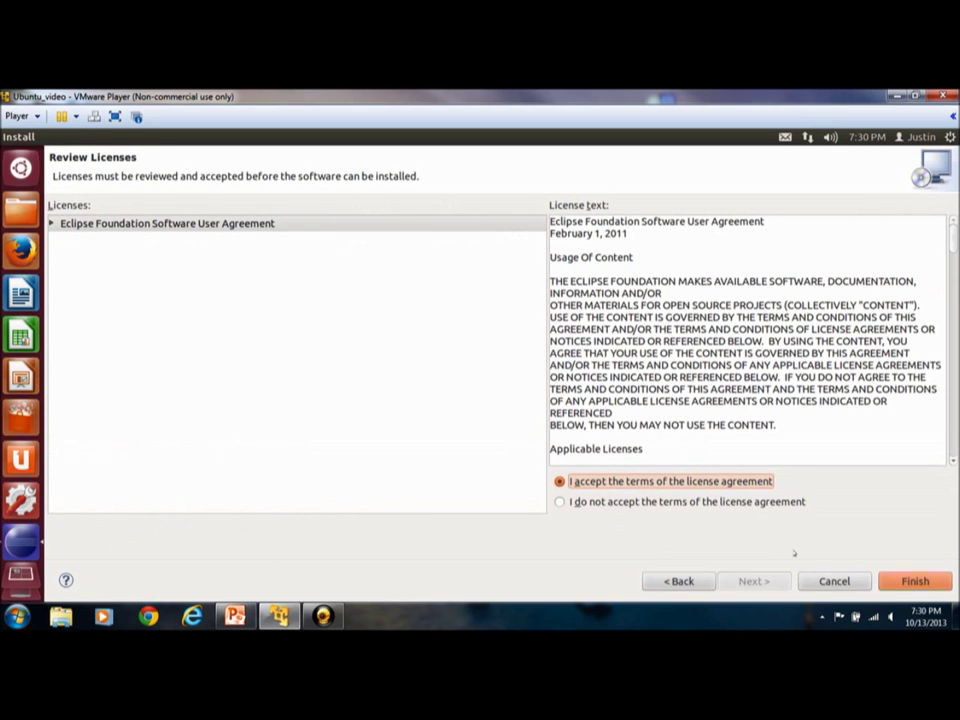
click(910, 582)
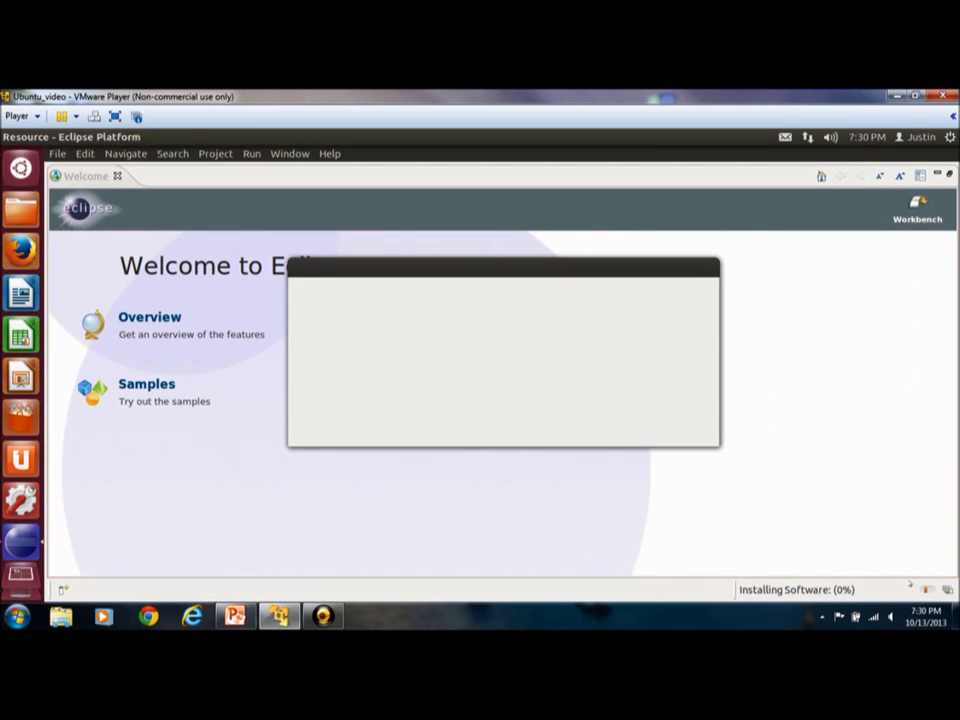
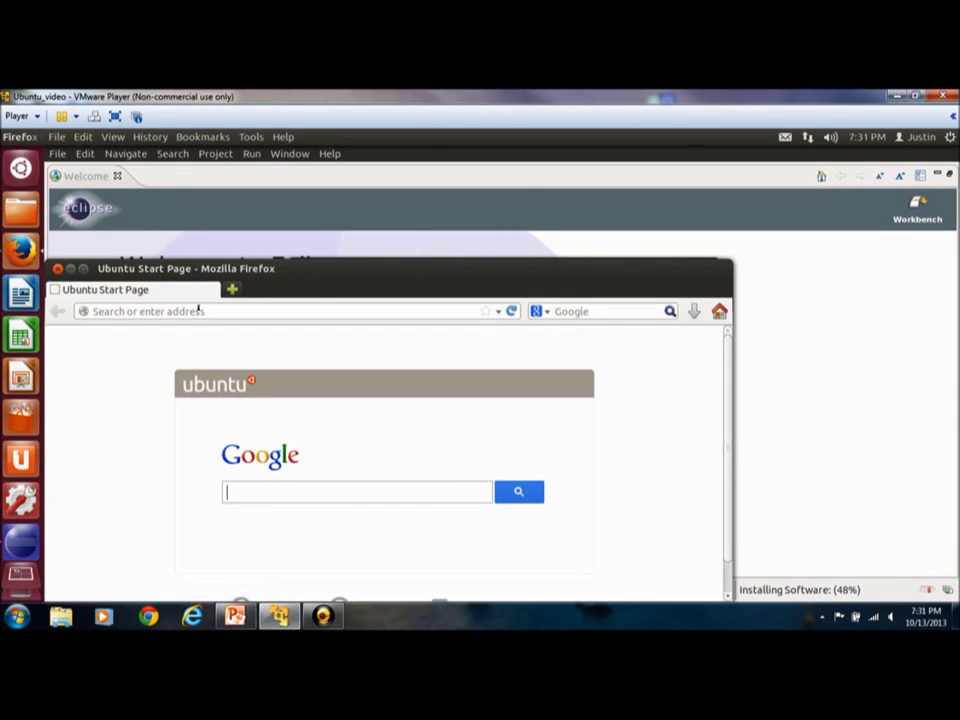
click(237, 309)
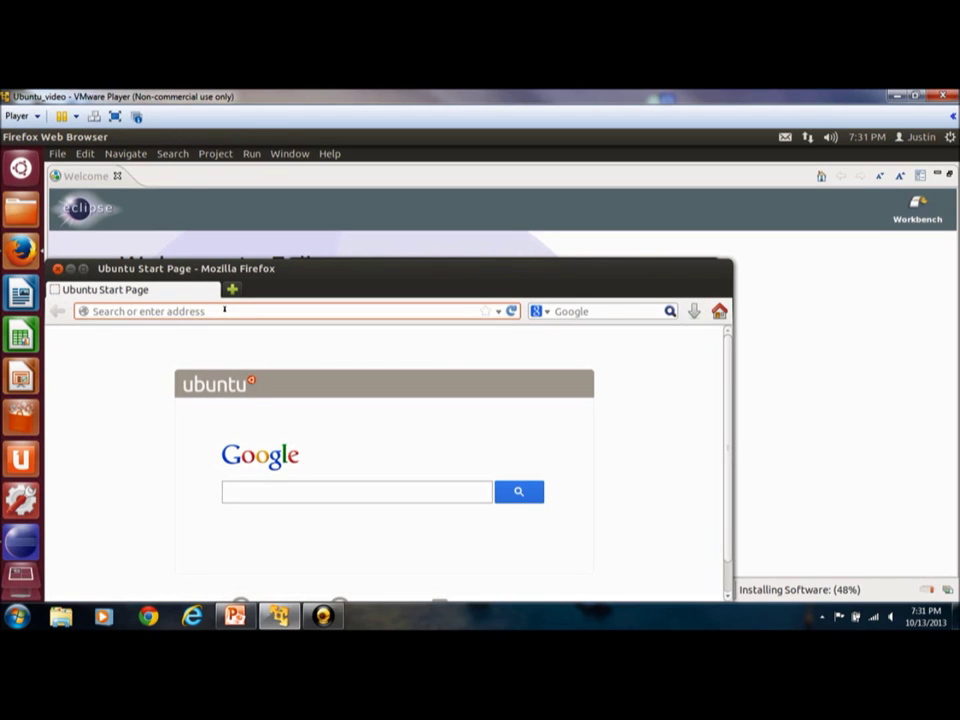
text(http:)
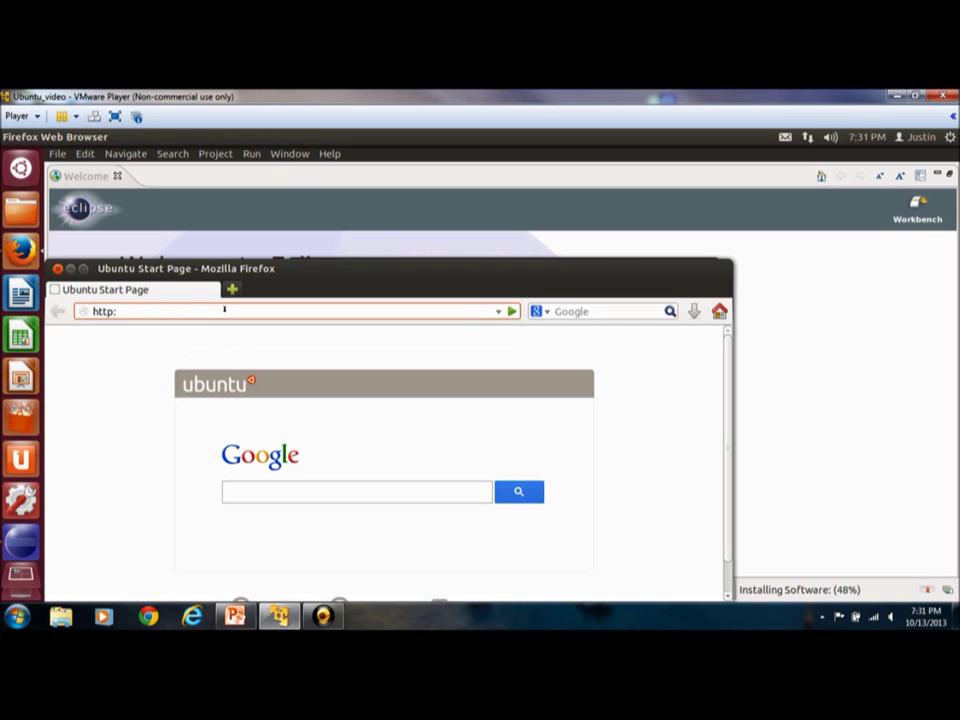
text(//download.eclipse)
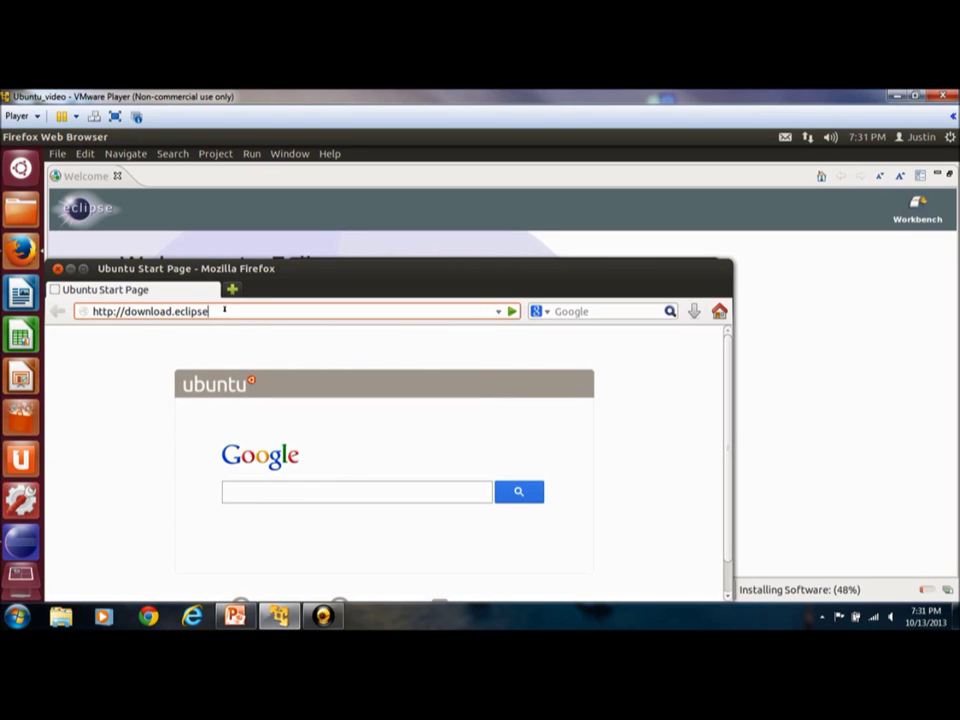
text(.org/tm/downloads)
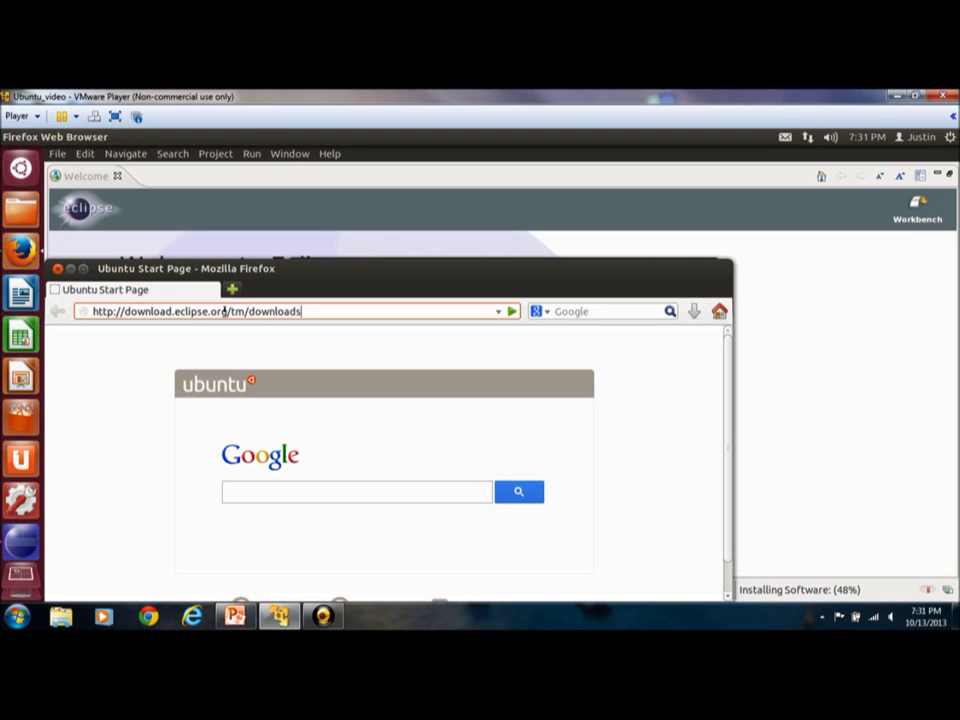
text(/drops)
key(Return)
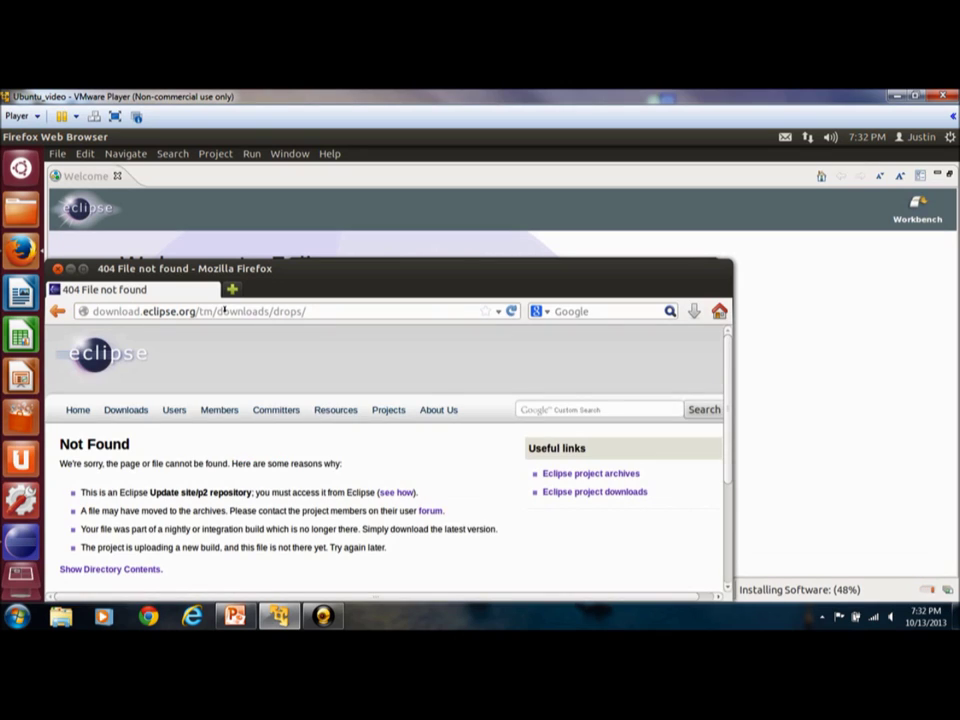
Step: Remove drops from the end of the web address and load download.eclipse.org/tm/downloads/
click(330, 311)
key(BackSpace)
key(BackSpace)
key(BackSpace)
key(BackSpace)
key(BackSpace)
key(BackSpace)
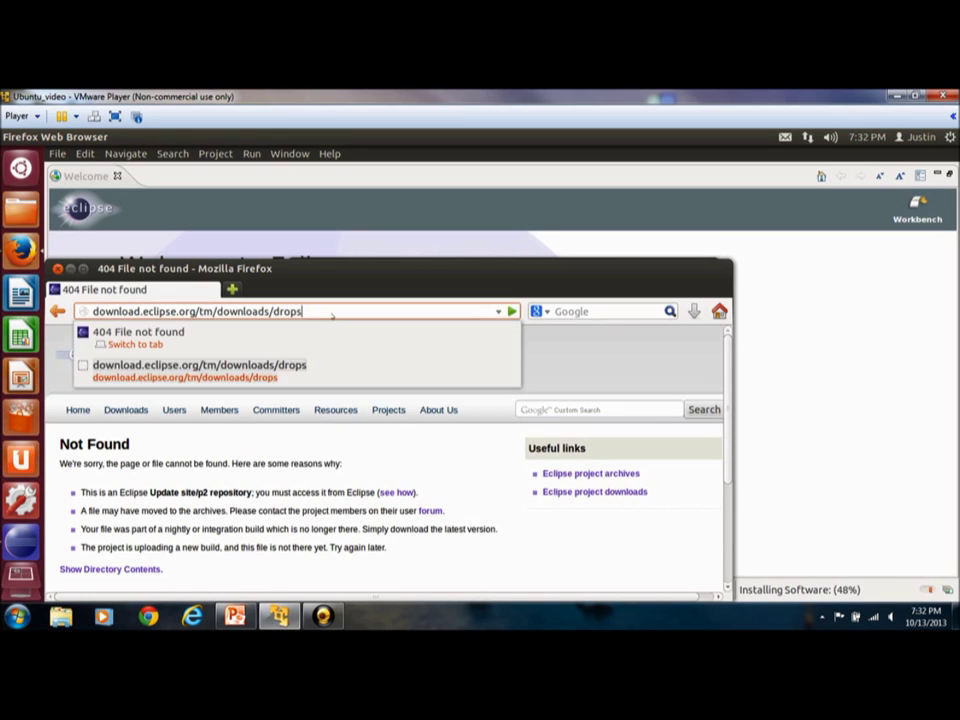
key(Return)
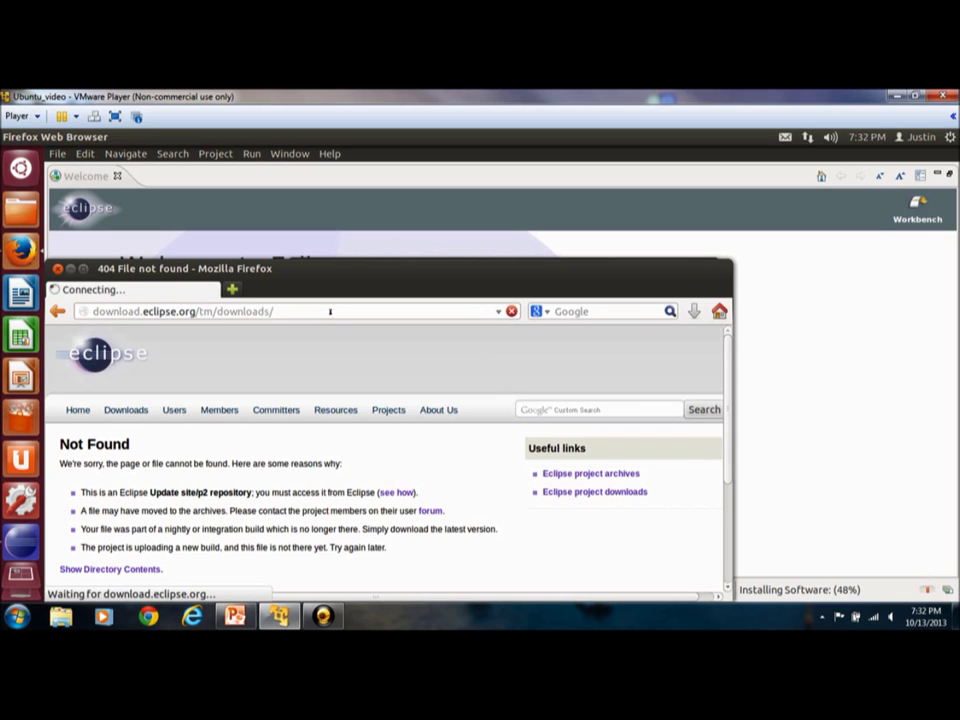
Step: Move the Firefox window clear of the launcher and maximize it on the Target Management downloads page
drag(342, 271, 436, 196)
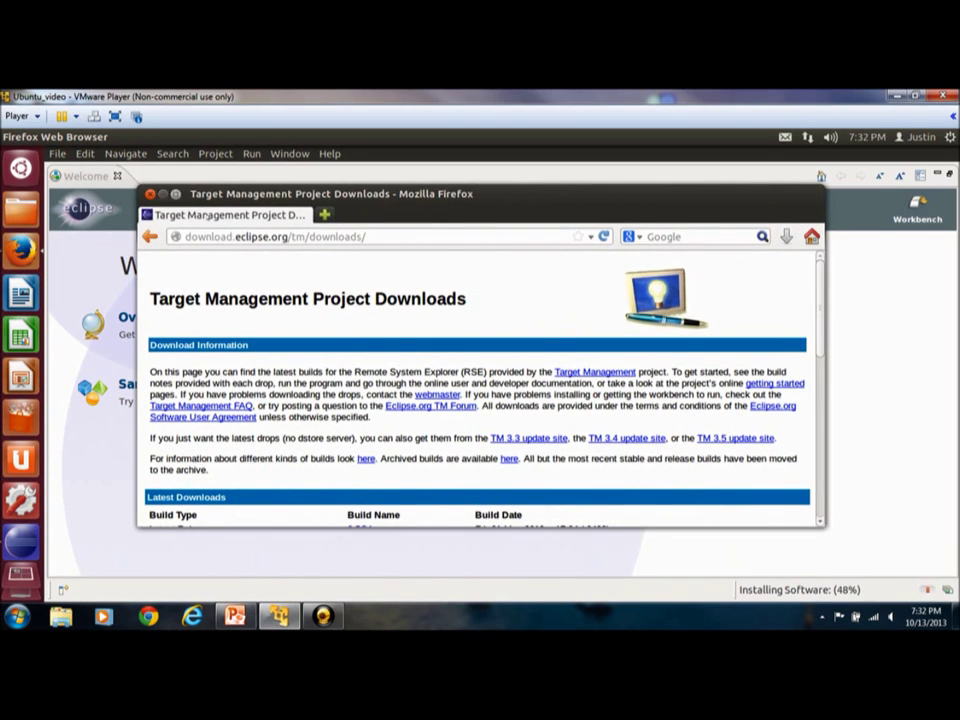
drag(289, 192, 282, 243)
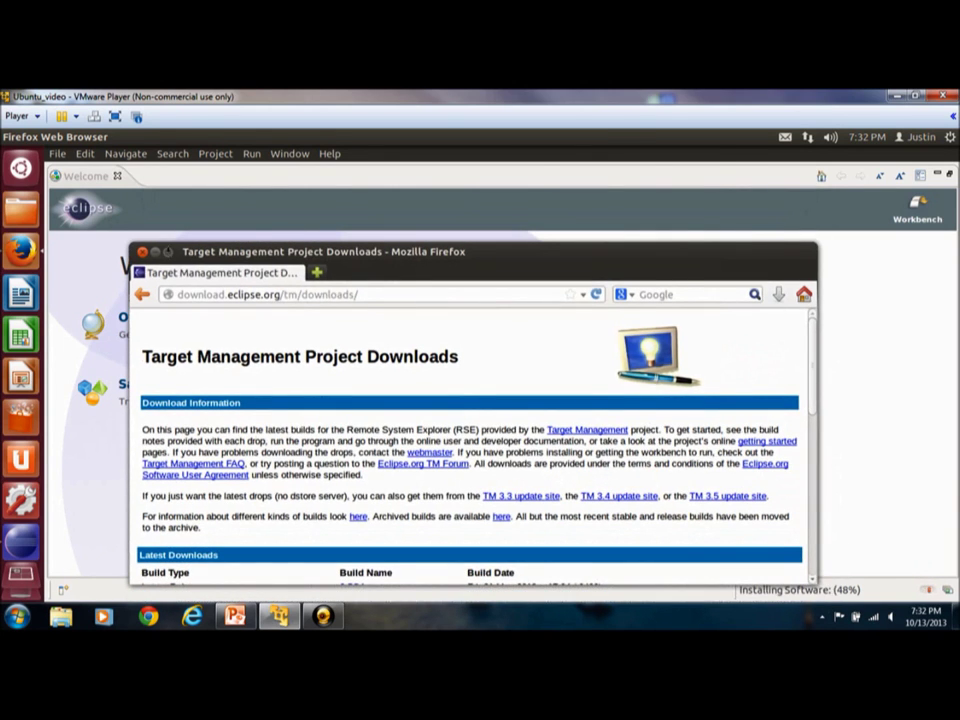
double_click(168, 252)
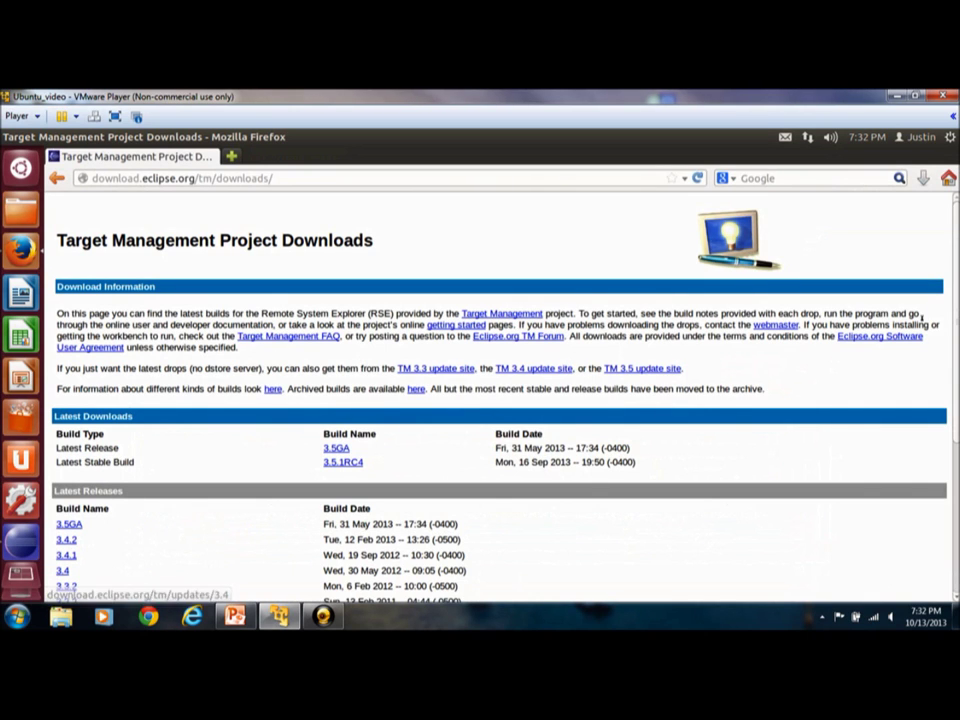
Step: Restart Eclipse to apply the CDT Main Features installation and accept the default workspace folder
scroll(568, 364, down, 2)
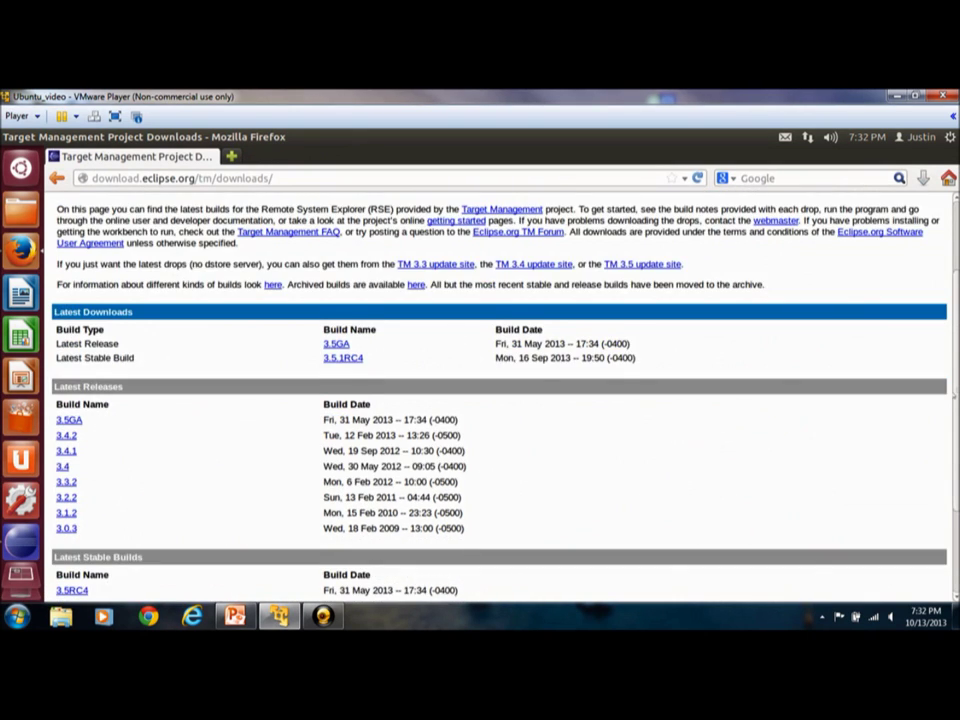
scroll(496, 380, down, 2)
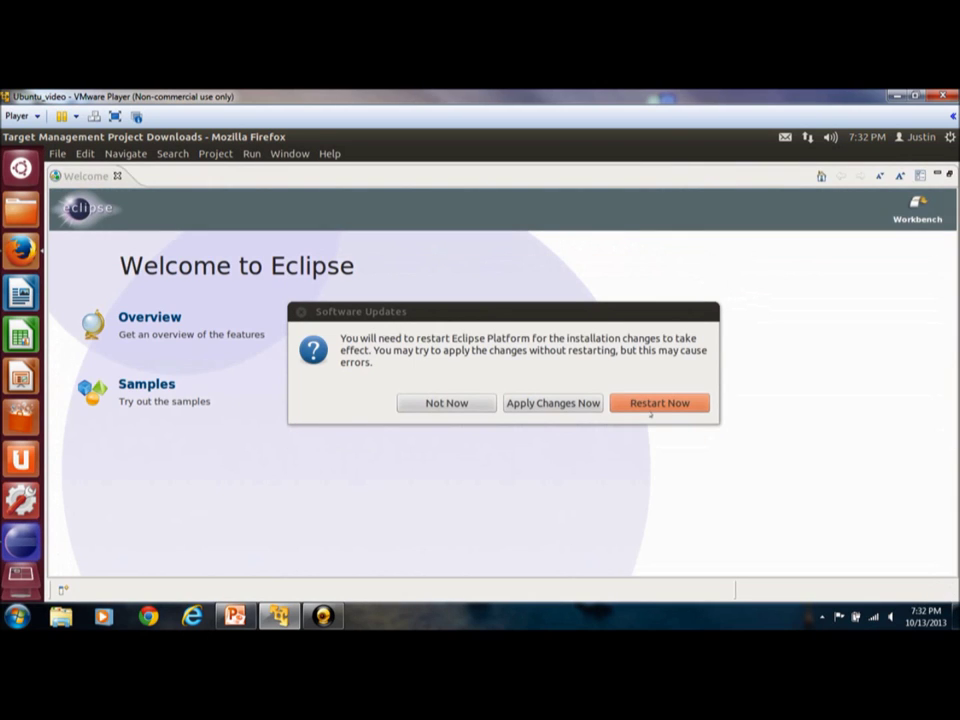
click(665, 403)
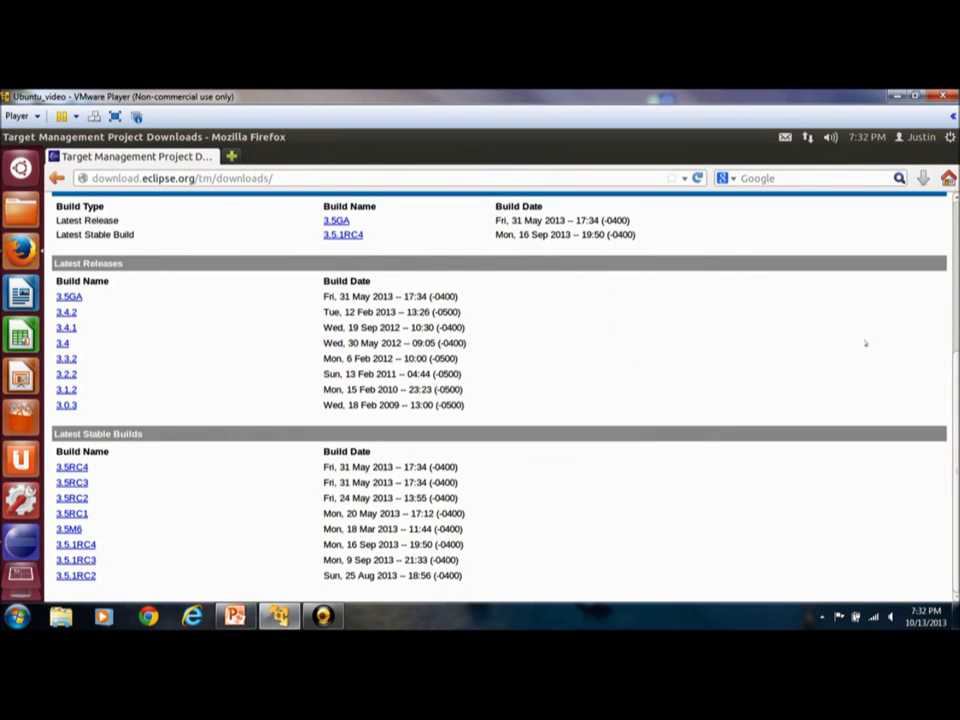
scroll(500, 400, up, 1)
scroll(876, 319, up, 1)
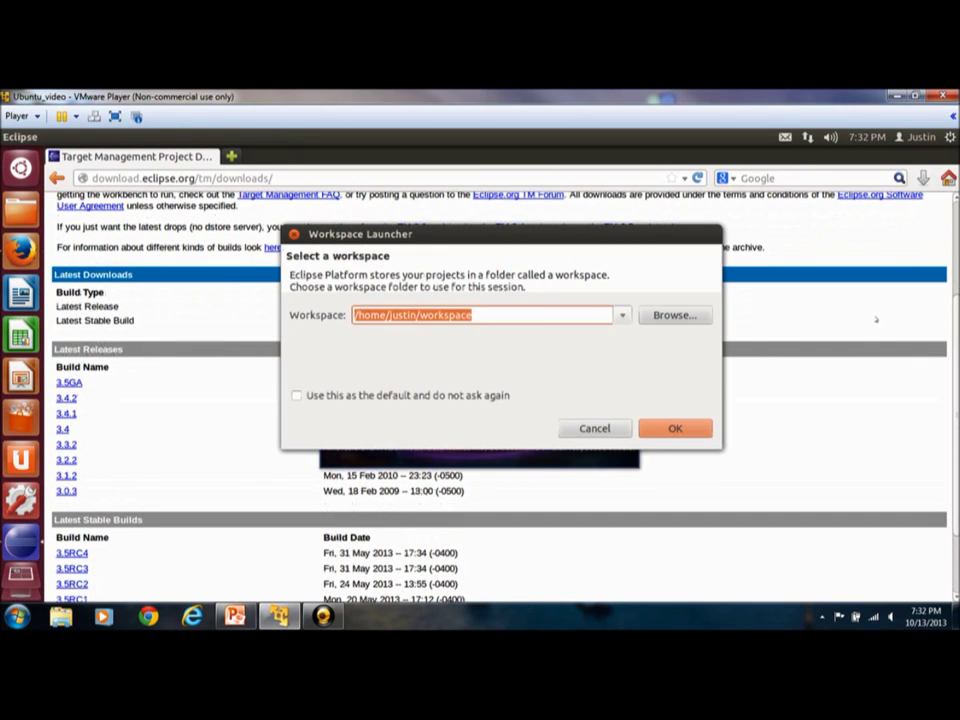
click(671, 428)
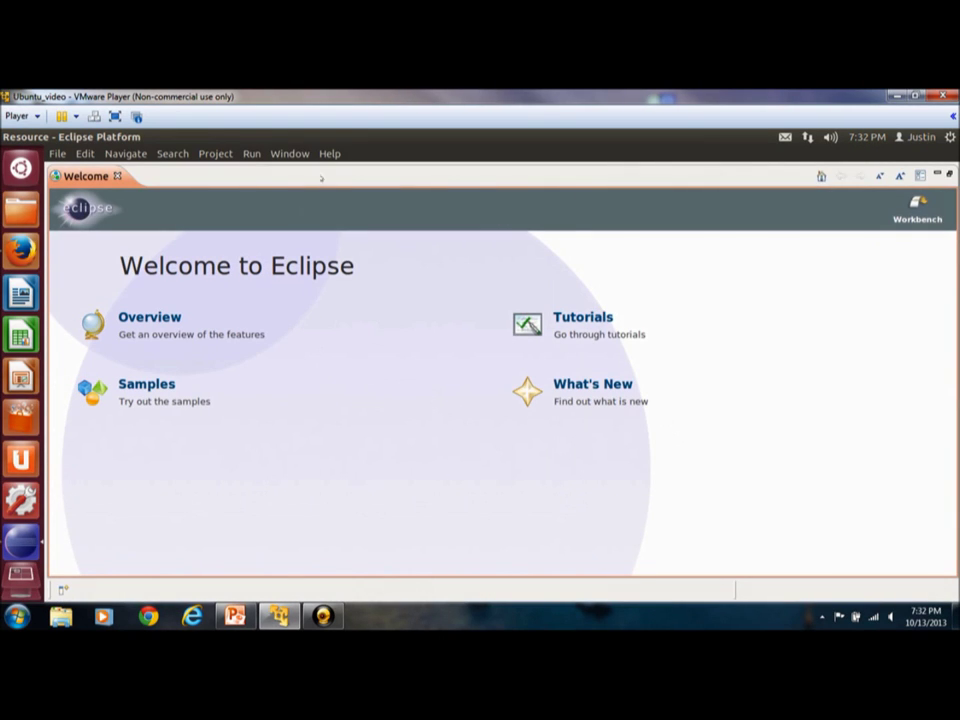
Step: Load the CDT Juno update site for installing new software and select CDT Optional Features
click(320, 154)
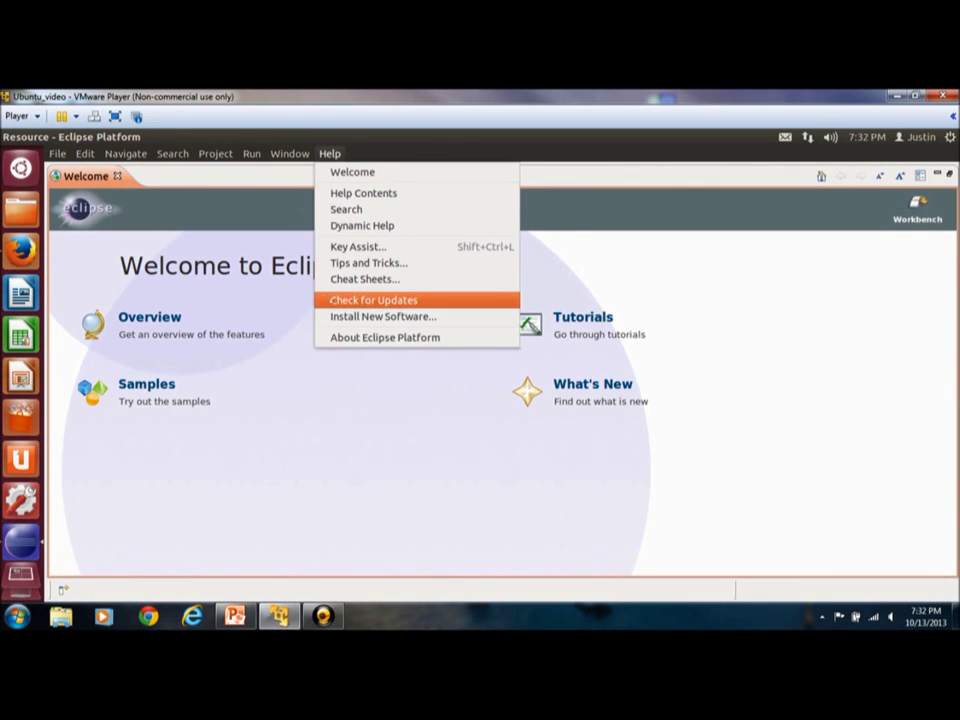
click(330, 316)
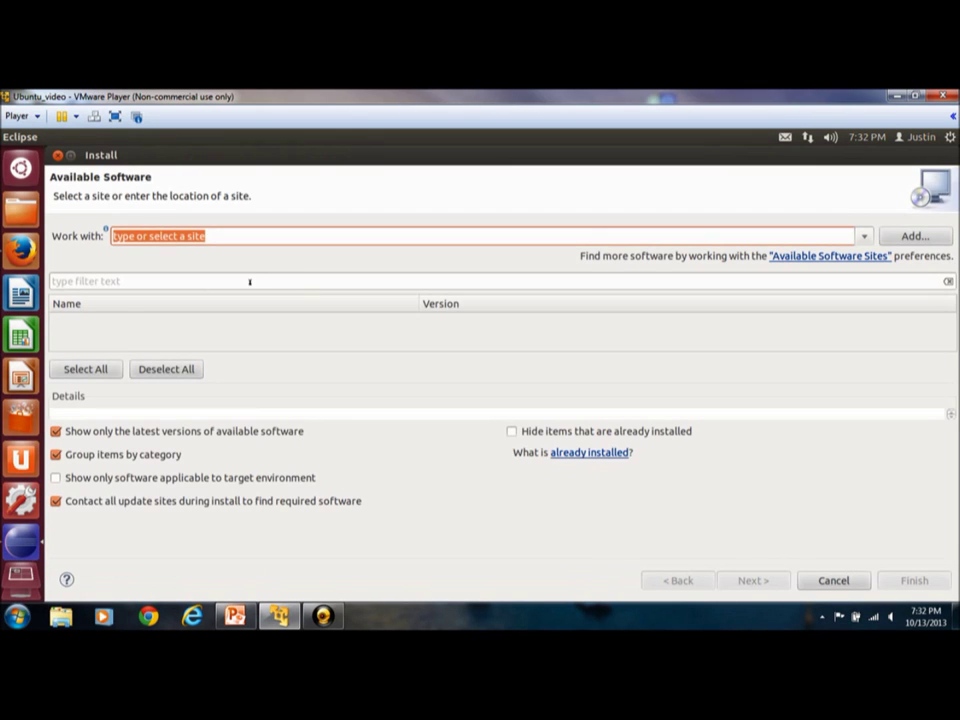
text(cd)
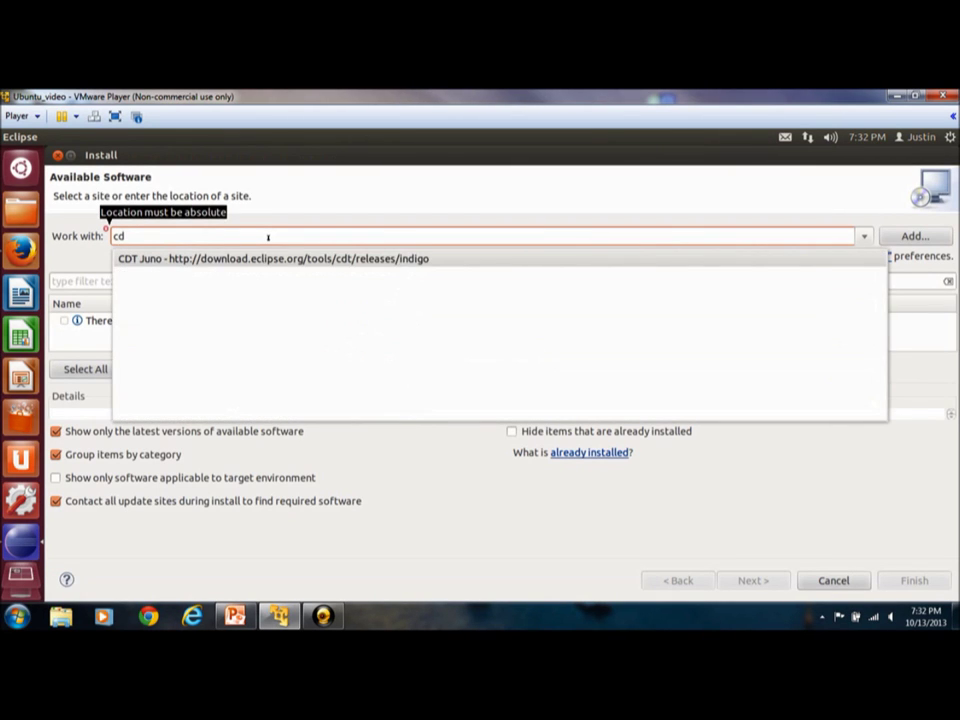
text(t)
key(Return)
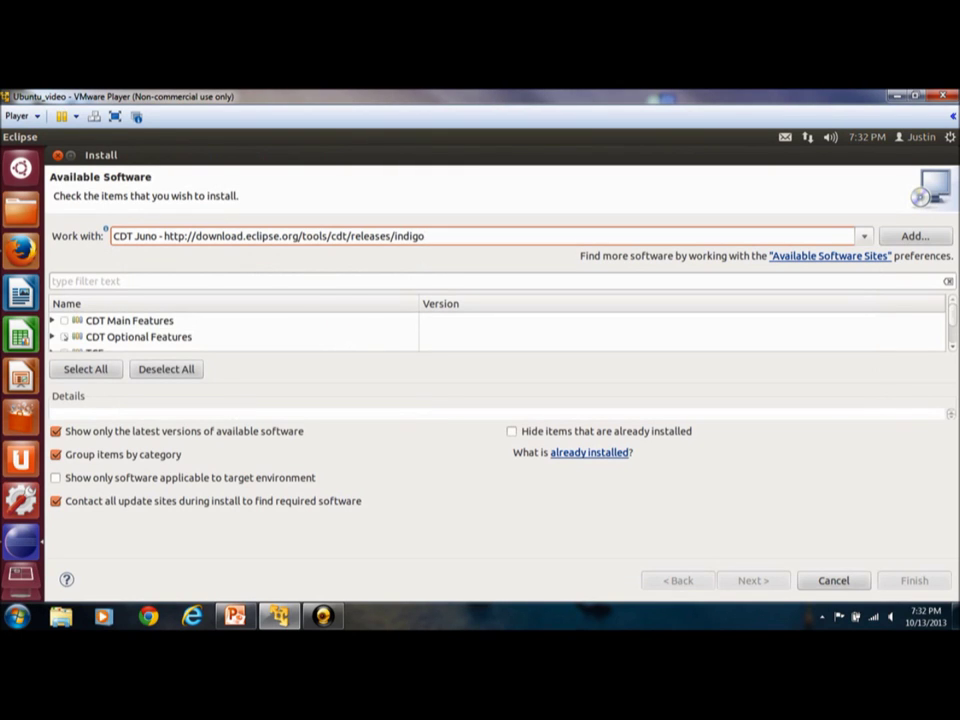
click(64, 337)
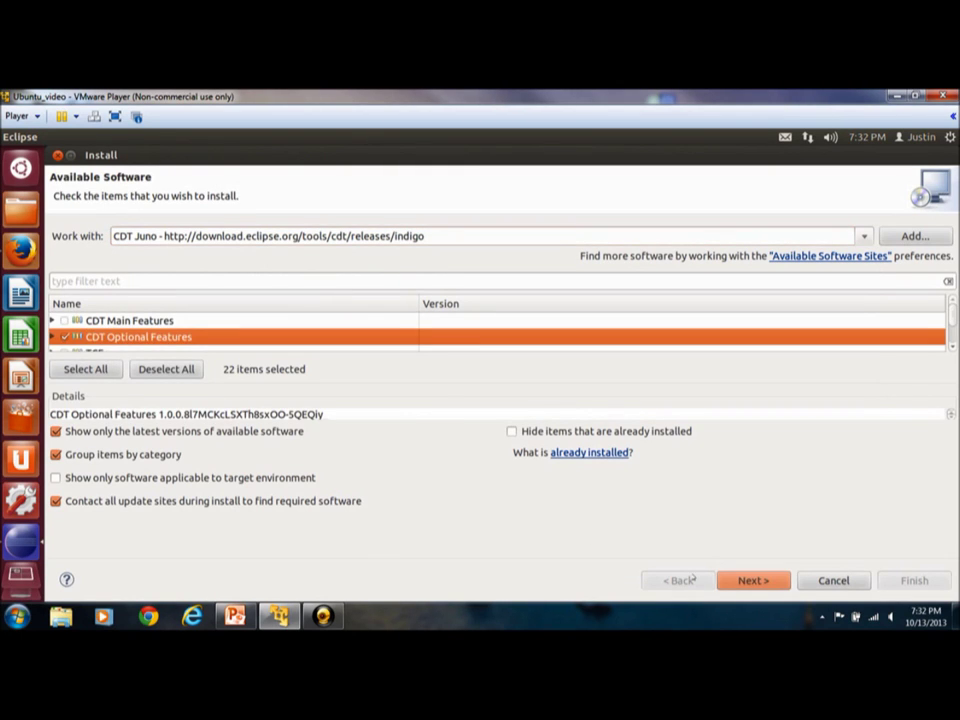
Step: Proceed through the install details, accept the license agreement and start installing the CDT Optional Features
click(742, 581)
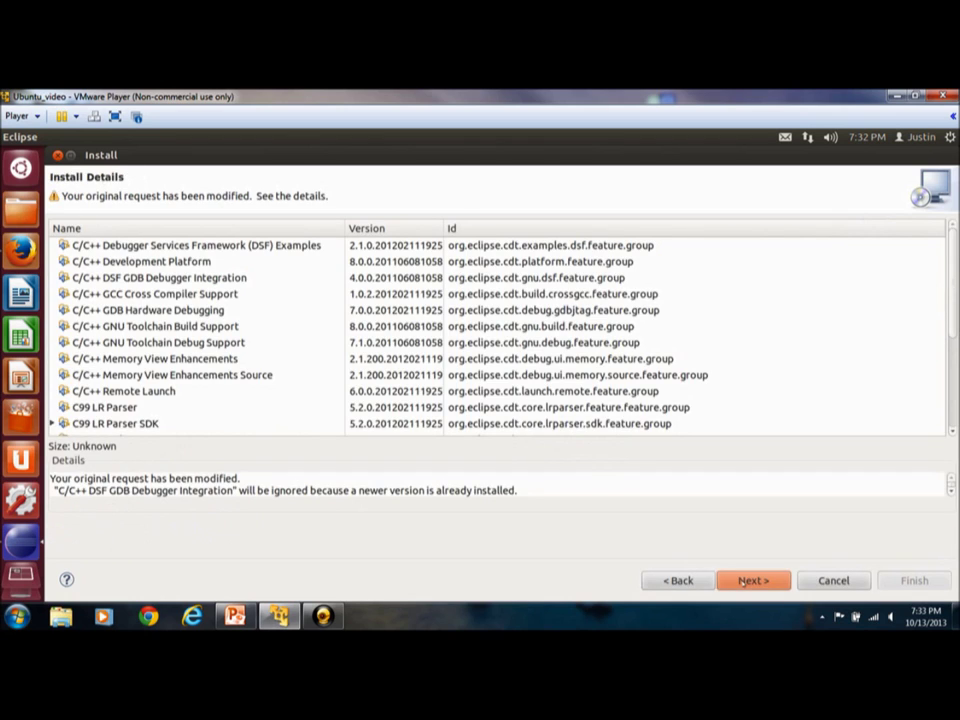
click(742, 581)
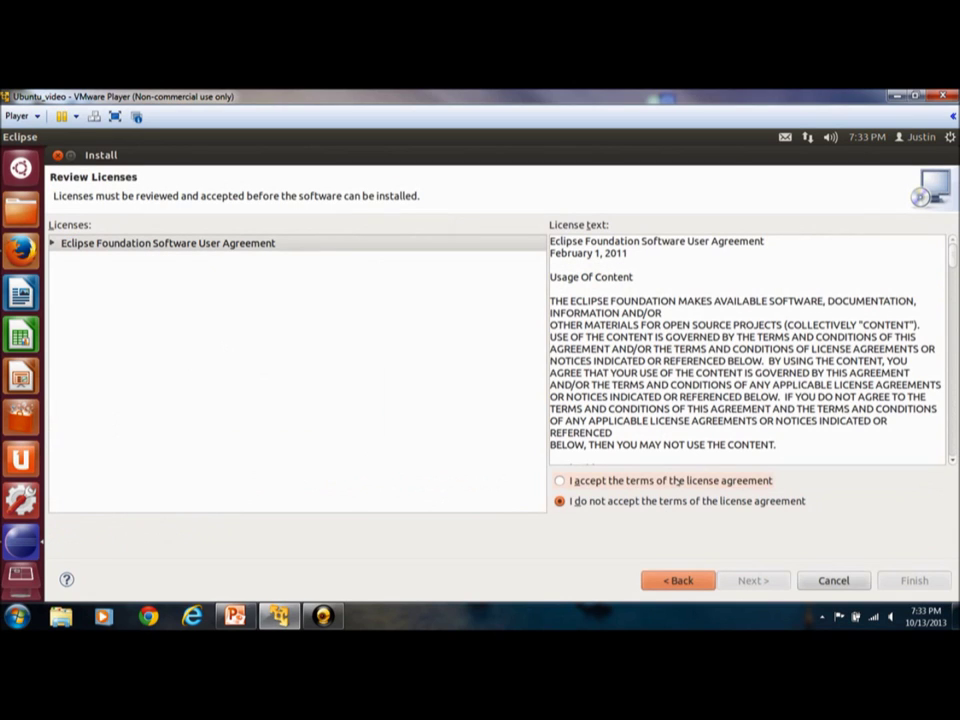
click(665, 481)
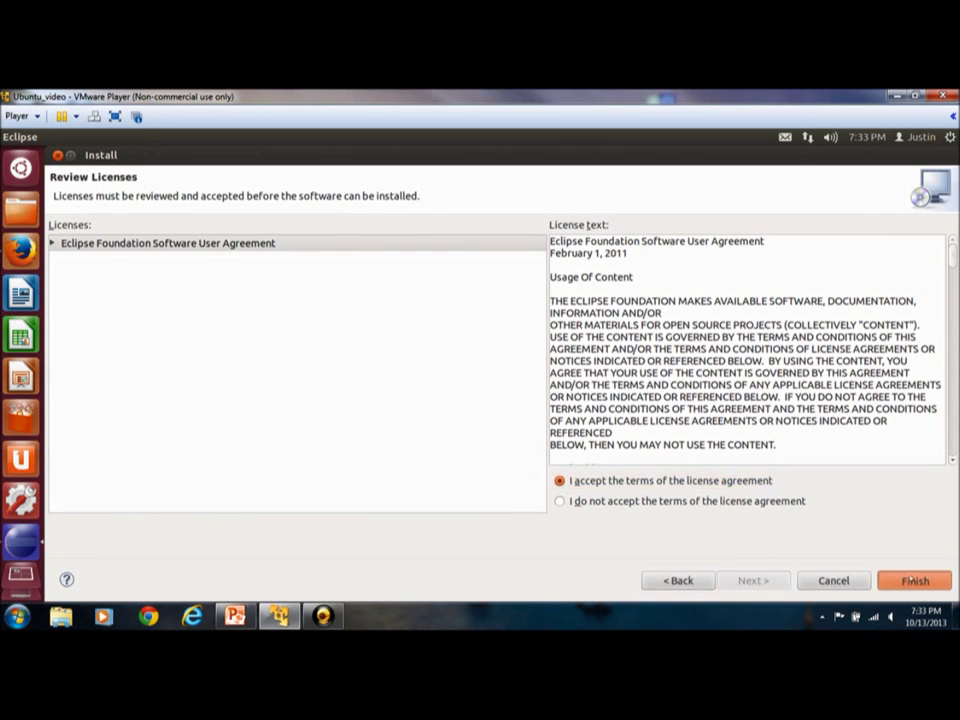
click(911, 575)
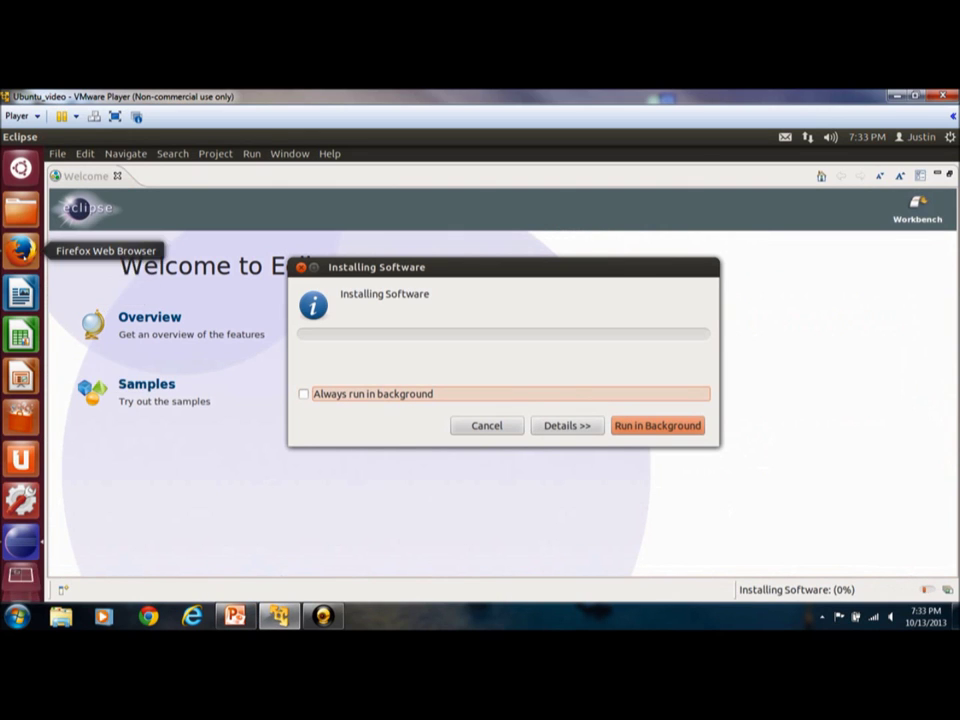
Step: Switch to Firefox and open the 3.4.2 release build from the Target Management downloads page
click(21, 250)
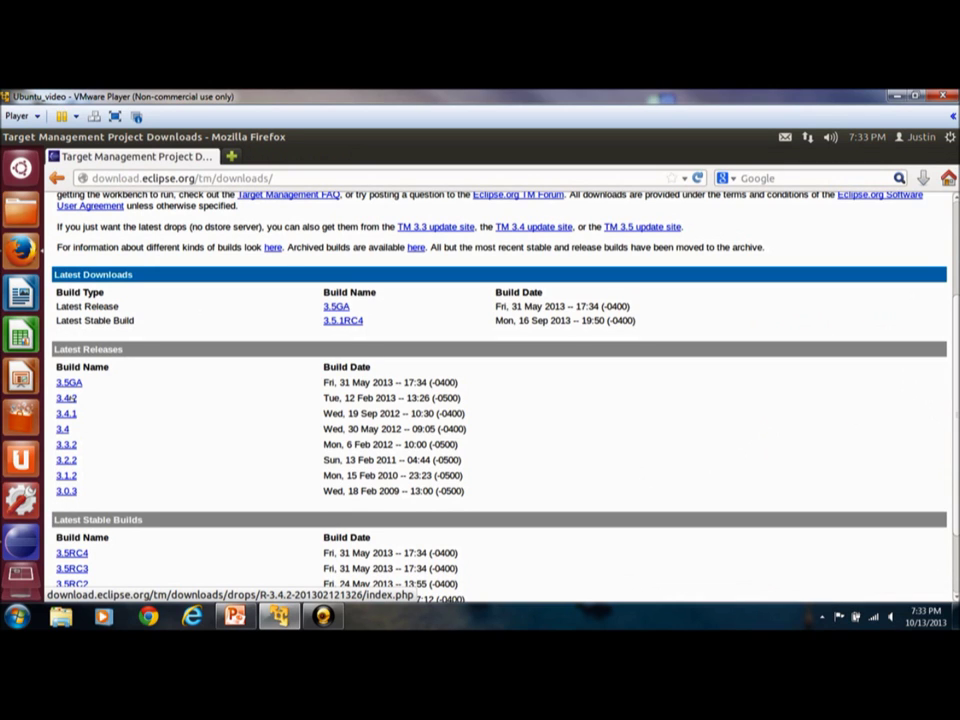
click(66, 398)
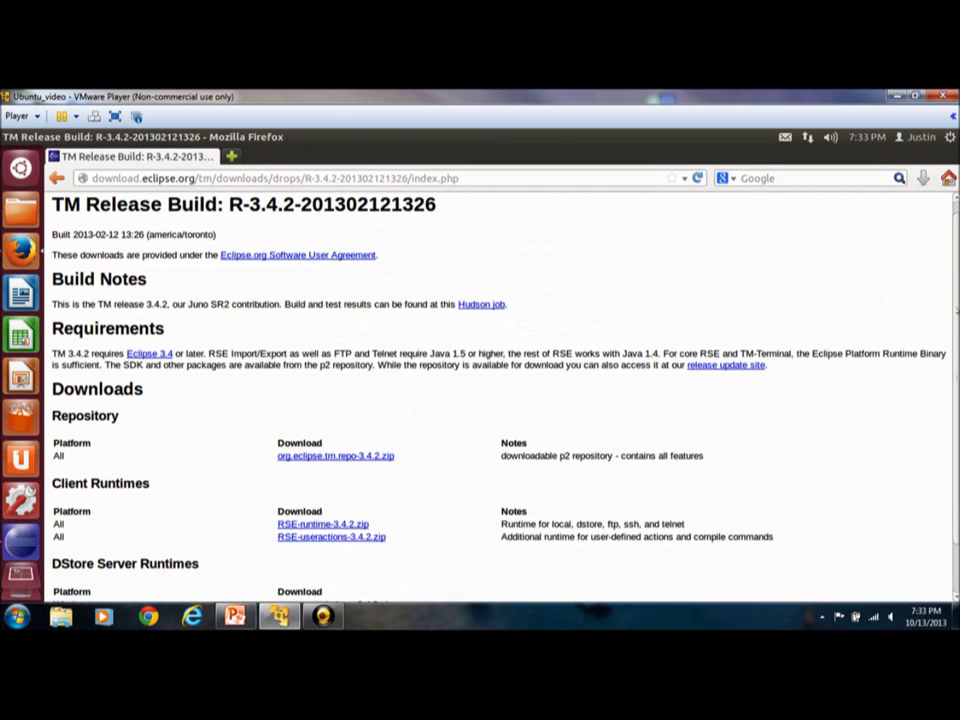
scroll(500, 390, down, 1)
scroll(500, 390, down, 1)
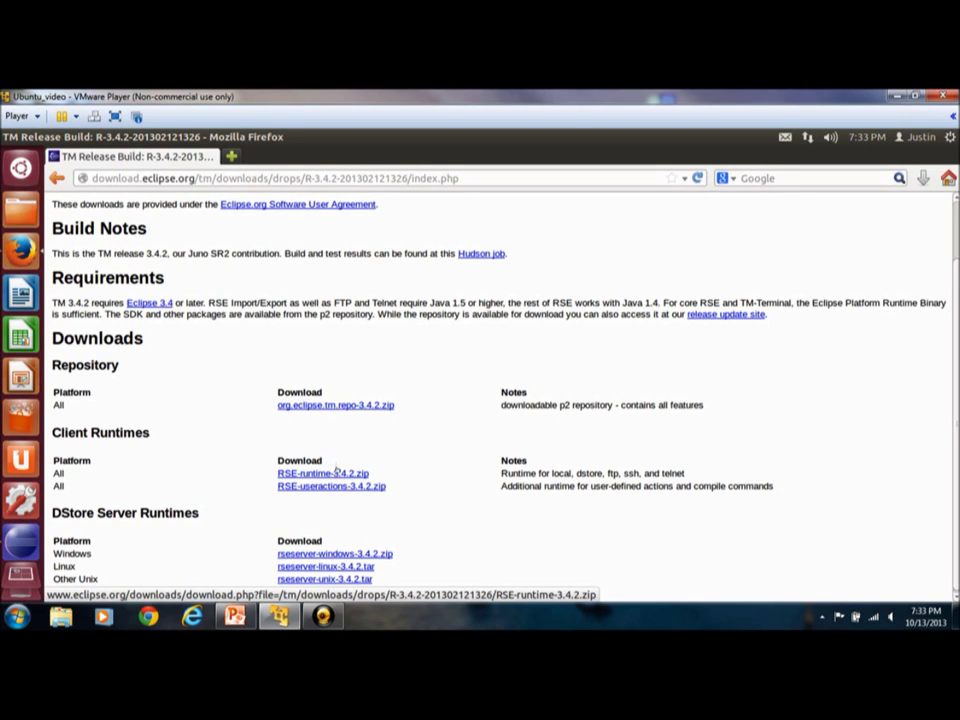
Step: Download org.eclipse.tm.repo-3.4.2.zip from the Columbia University mirror and save the file
click(362, 405)
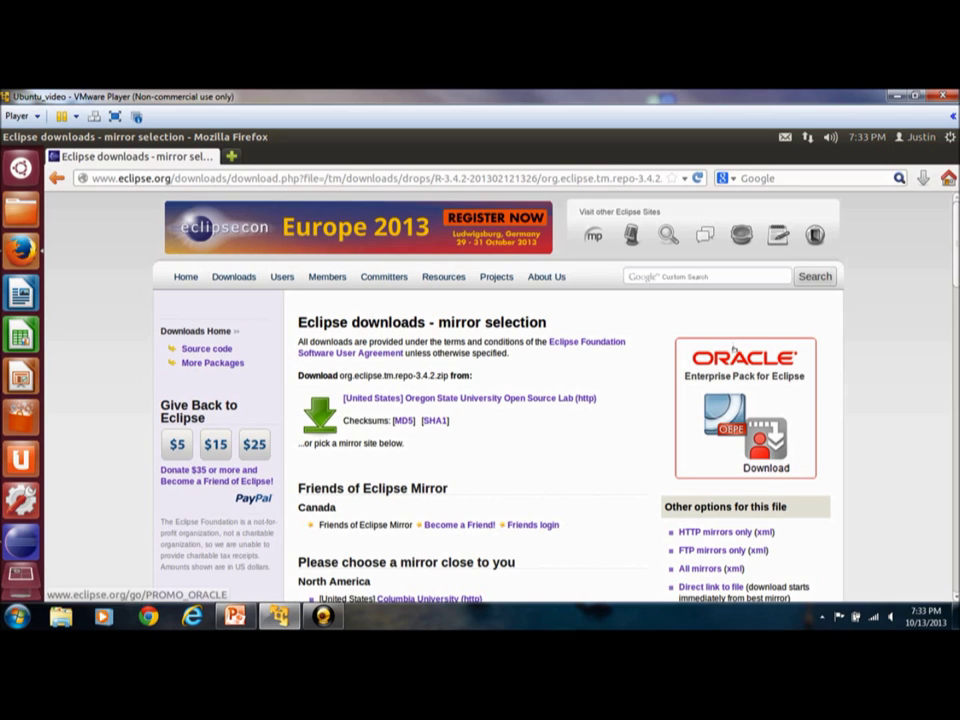
scroll(498, 400, down, 2)
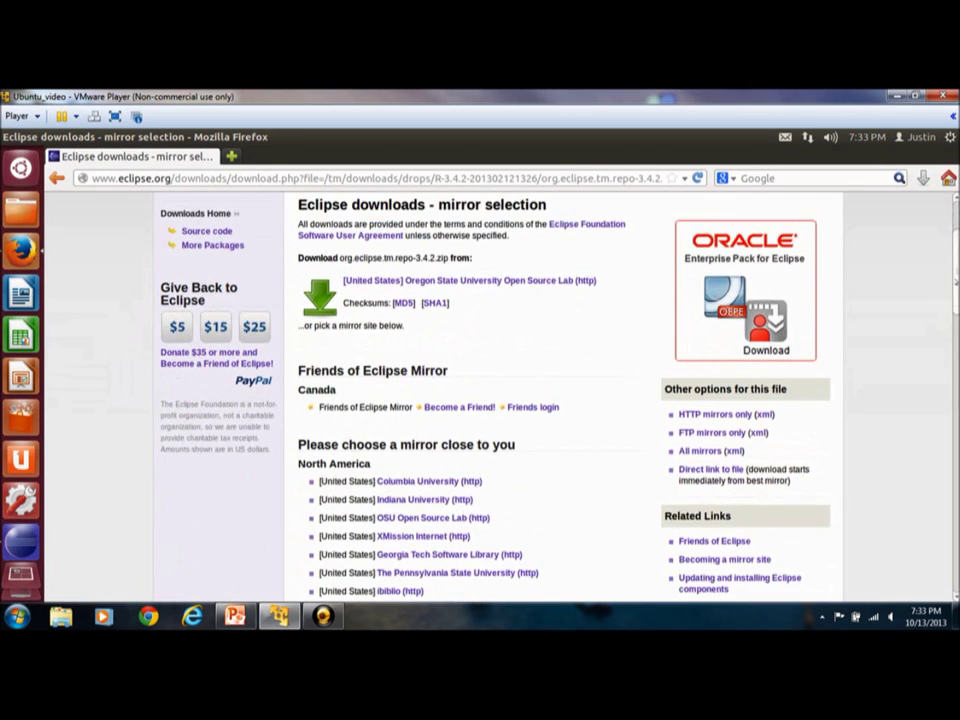
click(433, 481)
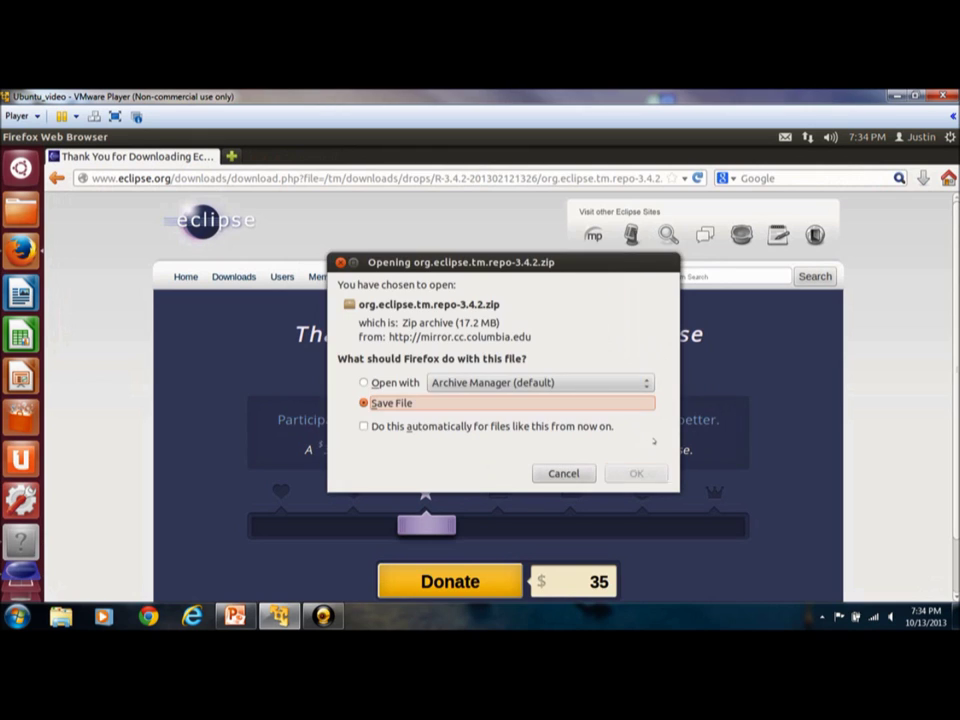
click(638, 474)
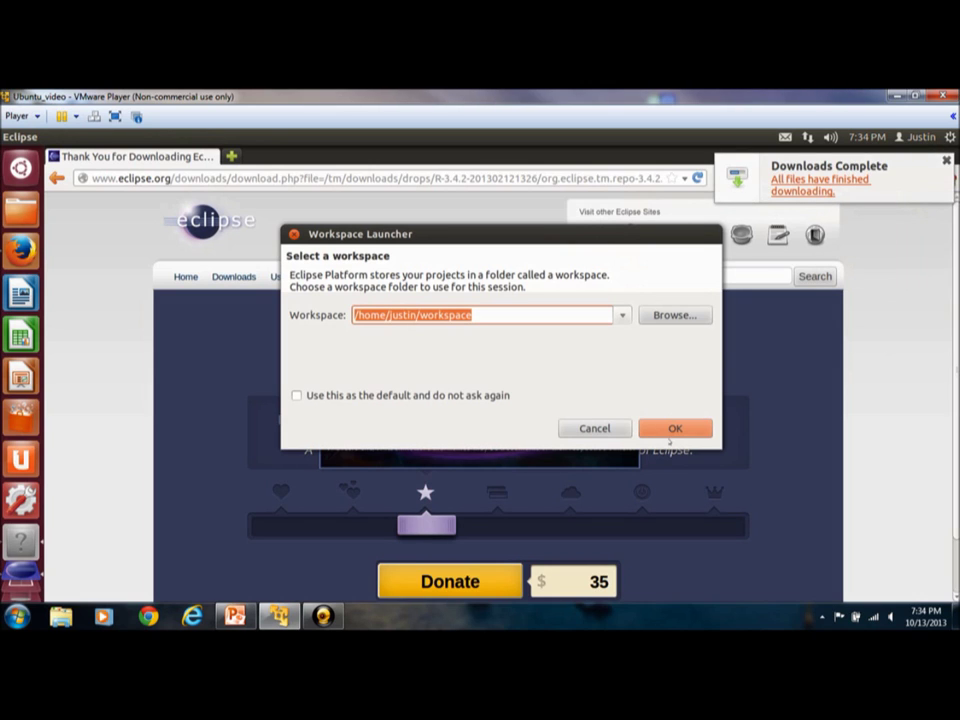
Step: Accept the default workspace in the restarted Eclipse, and exit Eclipse once it has loaded
click(670, 430)
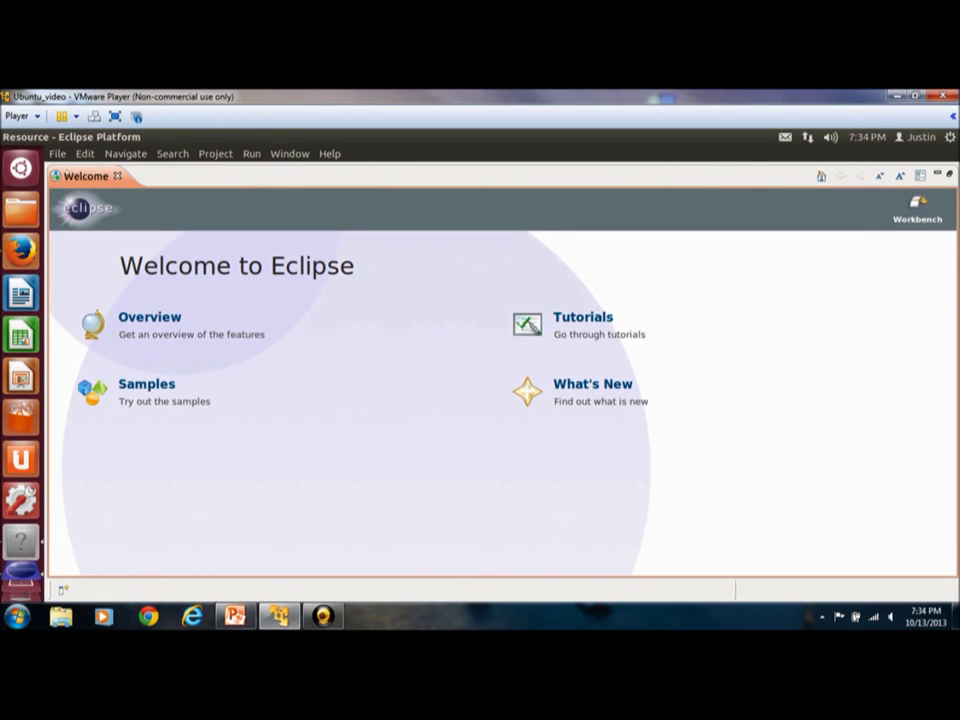
click(20, 167)
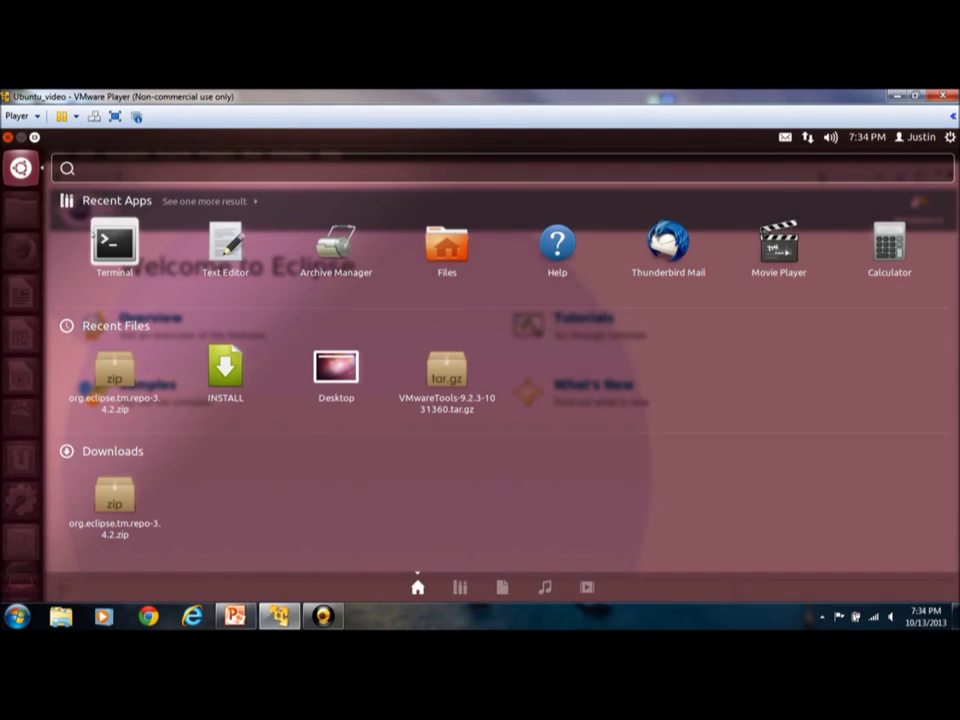
click(20, 167)
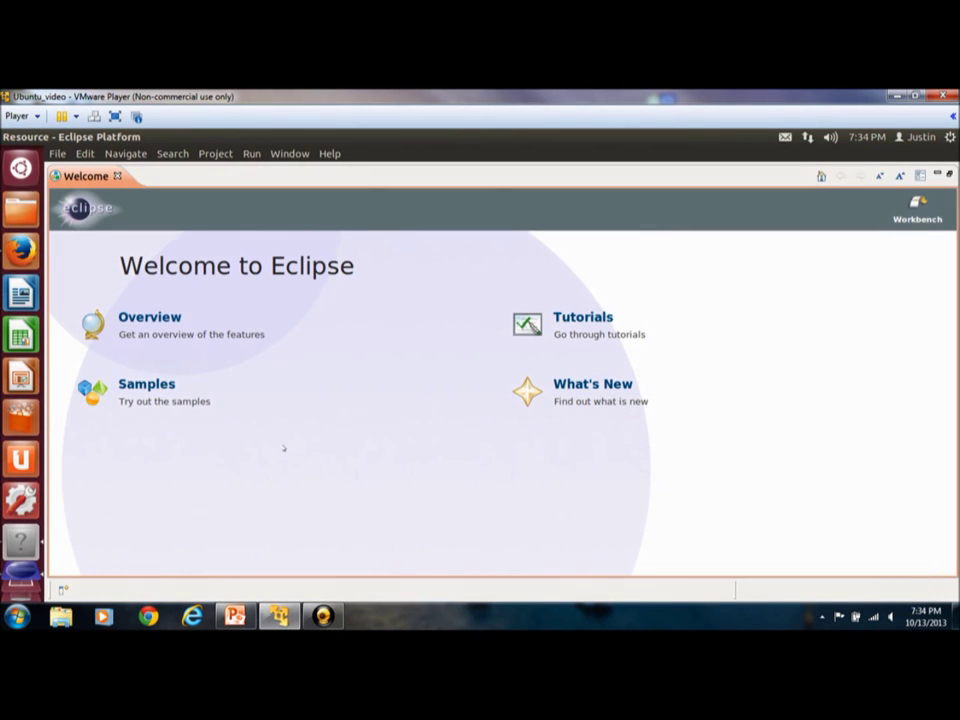
click(10, 136)
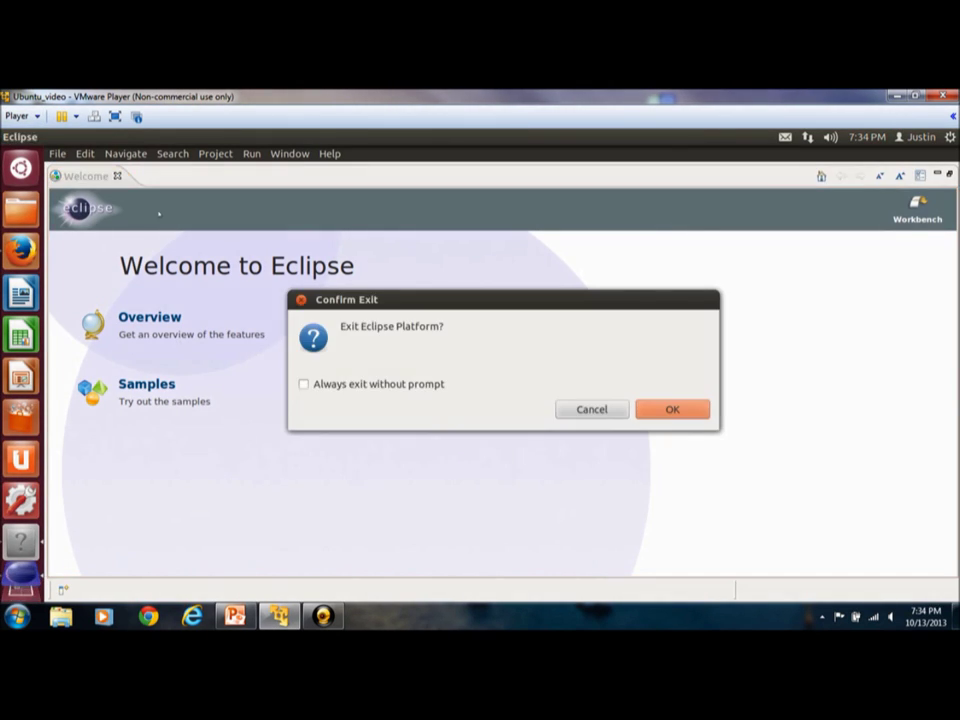
click(672, 409)
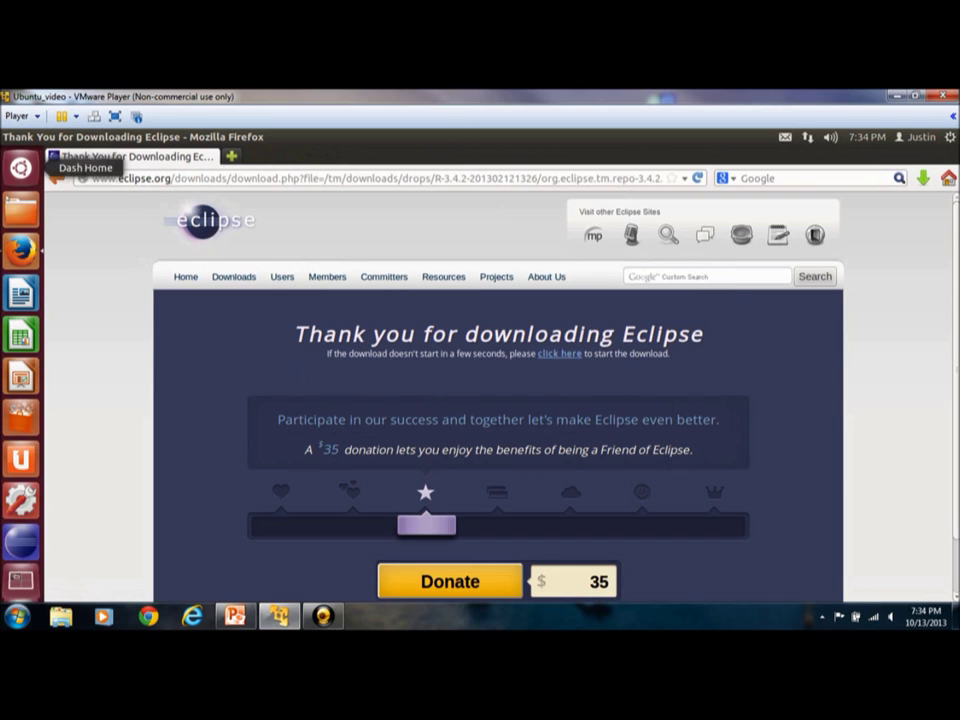
Step: Check the Downloads folder for the Target Management zip archive, and close the file manager and Firefox
click(20, 210)
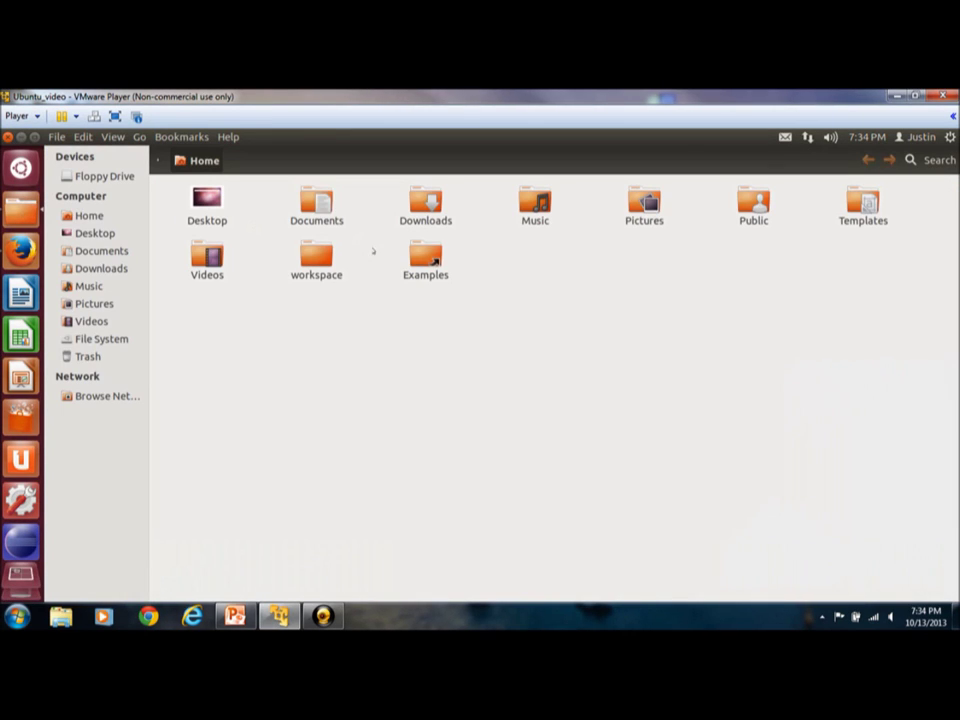
double_click(425, 202)
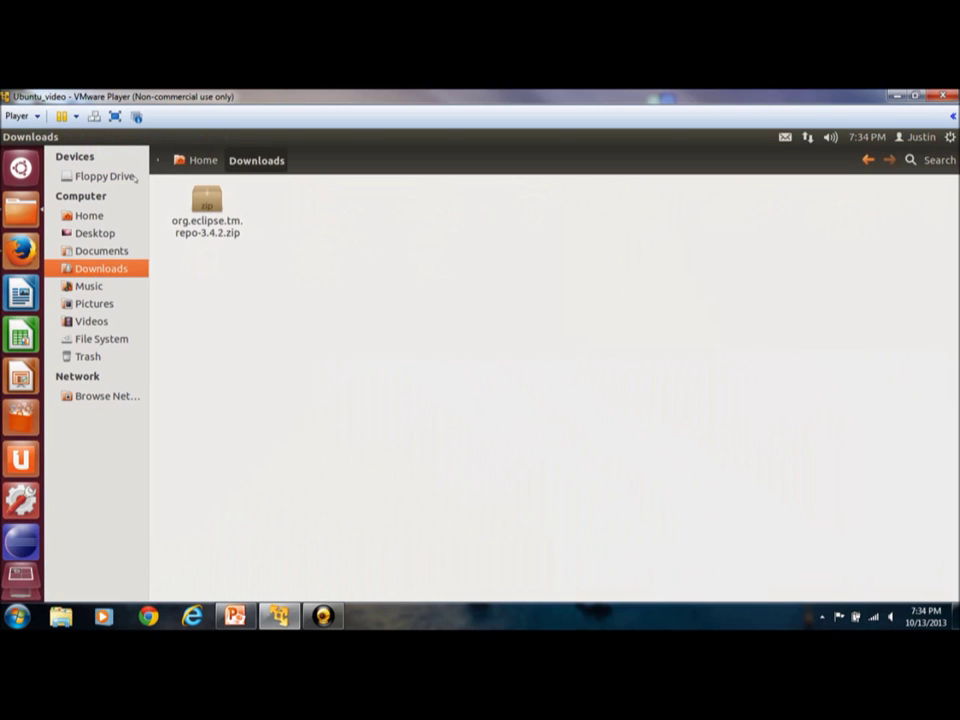
click(9, 136)
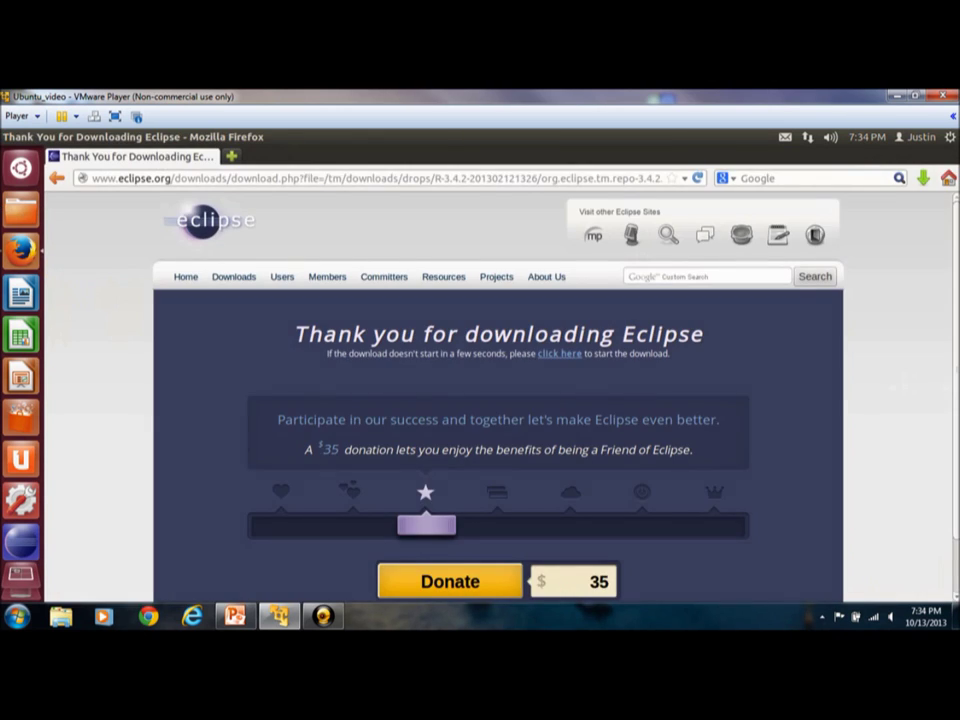
click(9, 136)
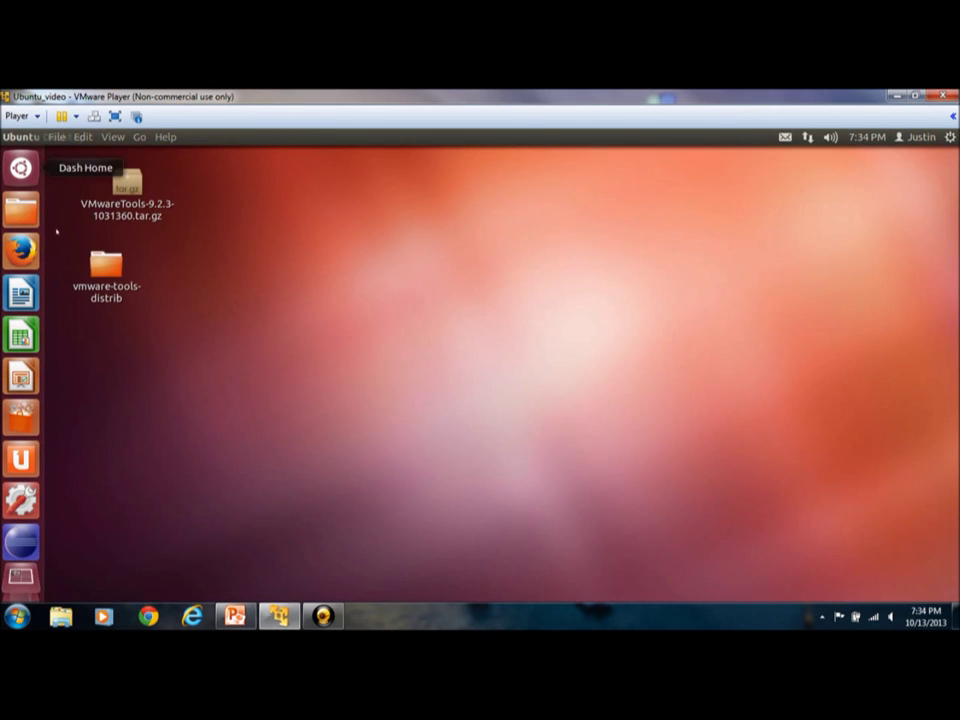
click(20, 541)
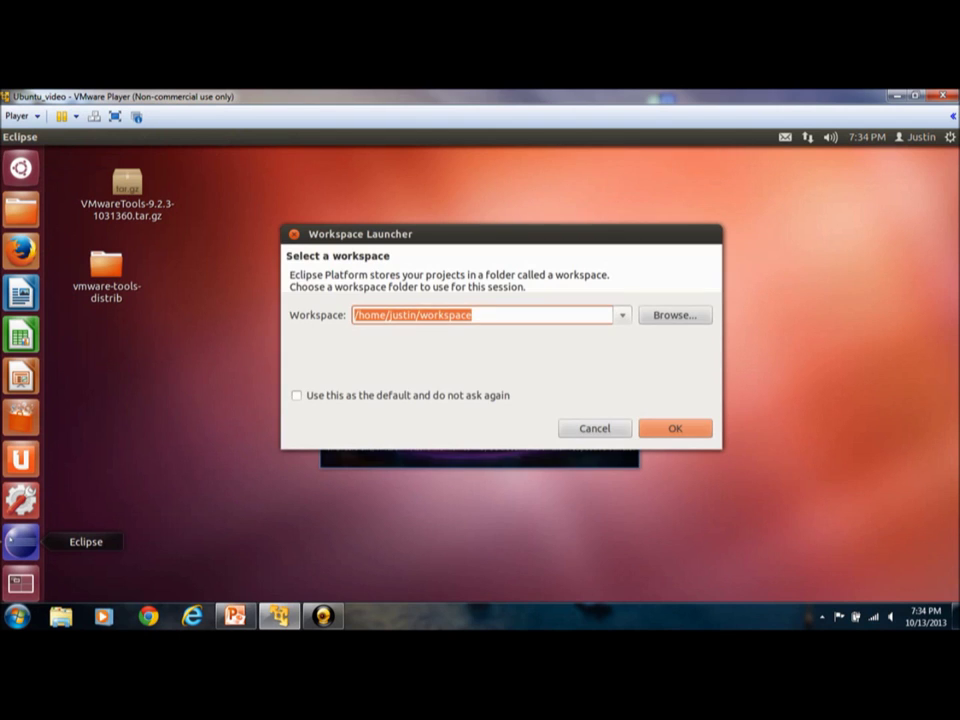
click(667, 430)
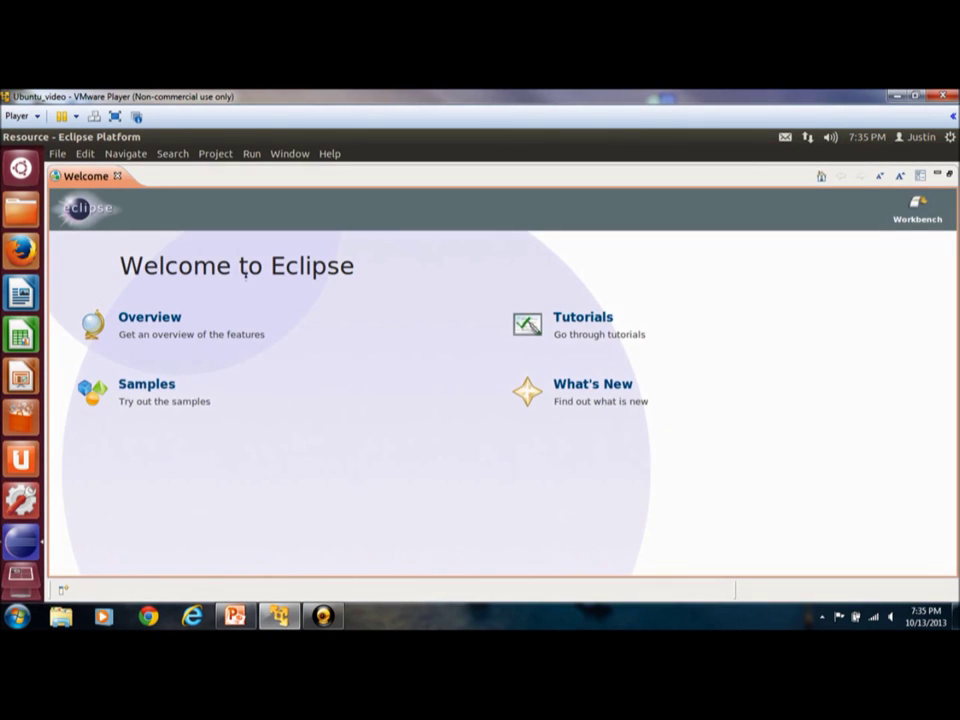
click(7, 137)
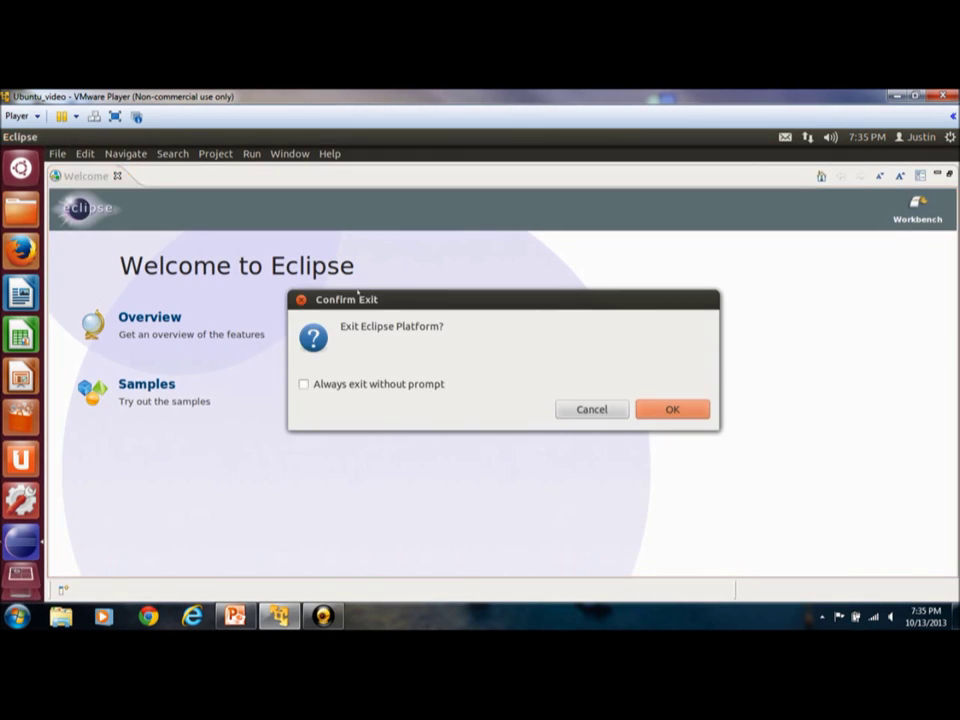
click(689, 405)
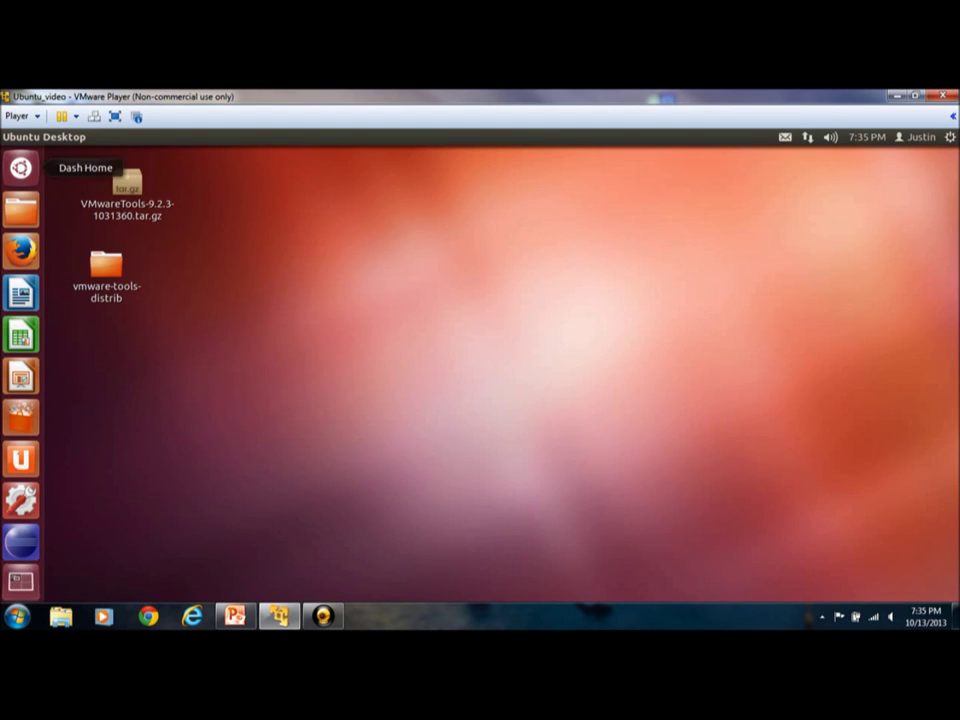
Step: Run "sudo eclipse -clean" in a terminal, enter the account password, and accept the default workspace
click(20, 167)
text(terminal)
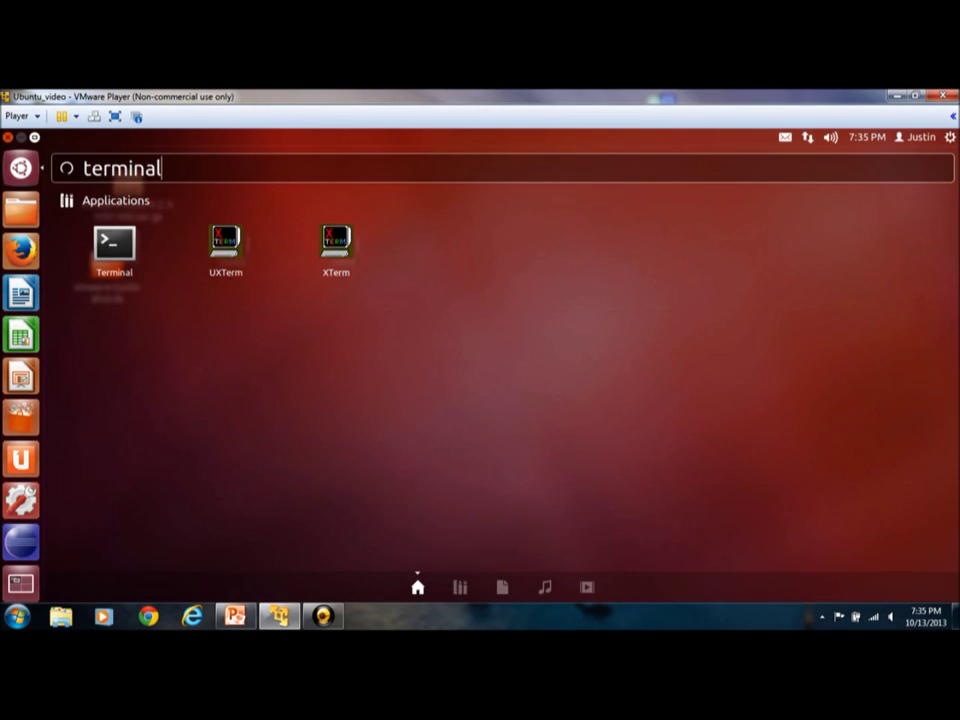
key(Return)
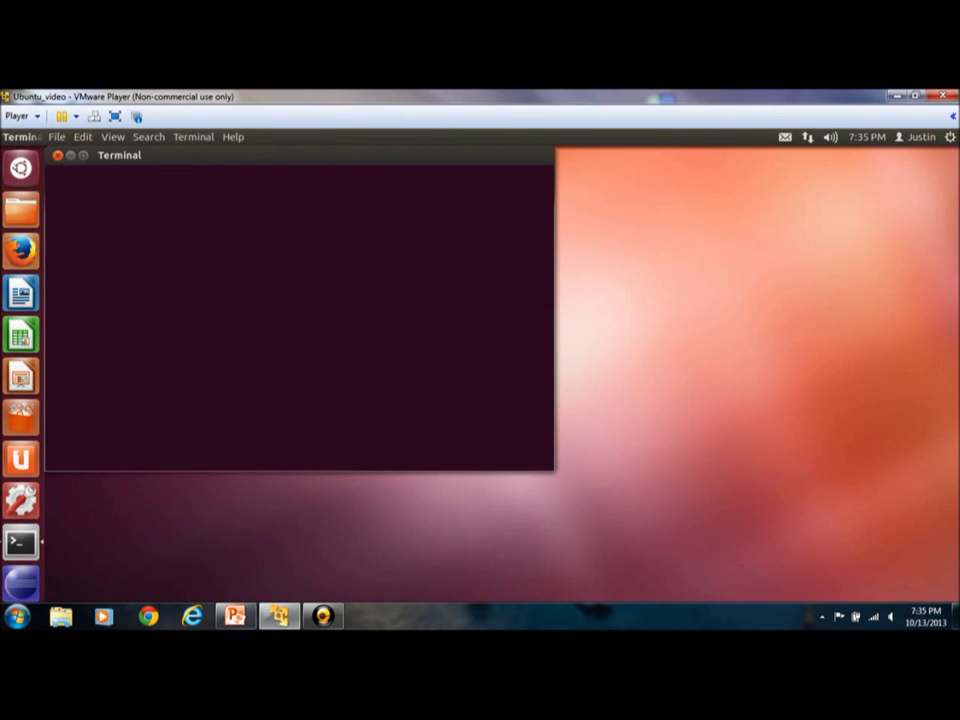
text(sudo )
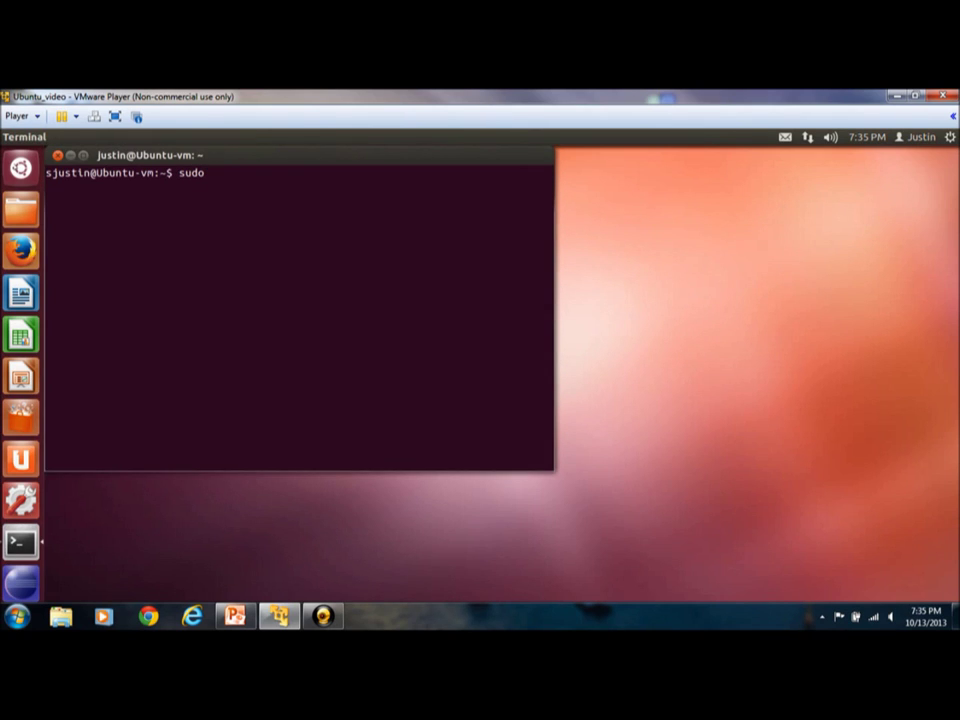
text(eclipse -clean)
key(Return)
key(Return)
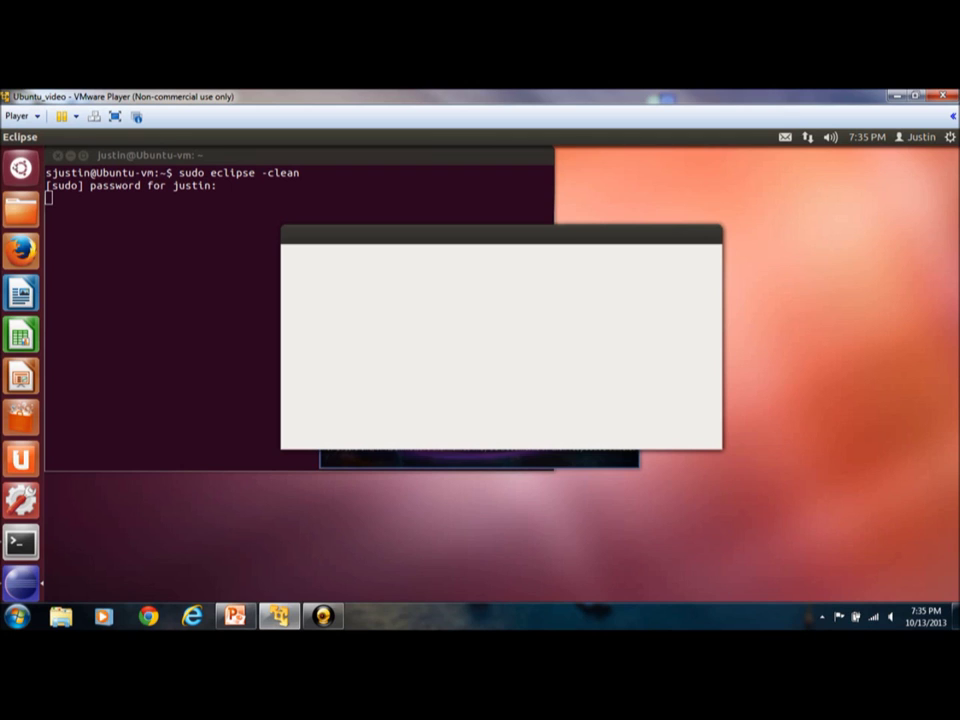
key(Return)
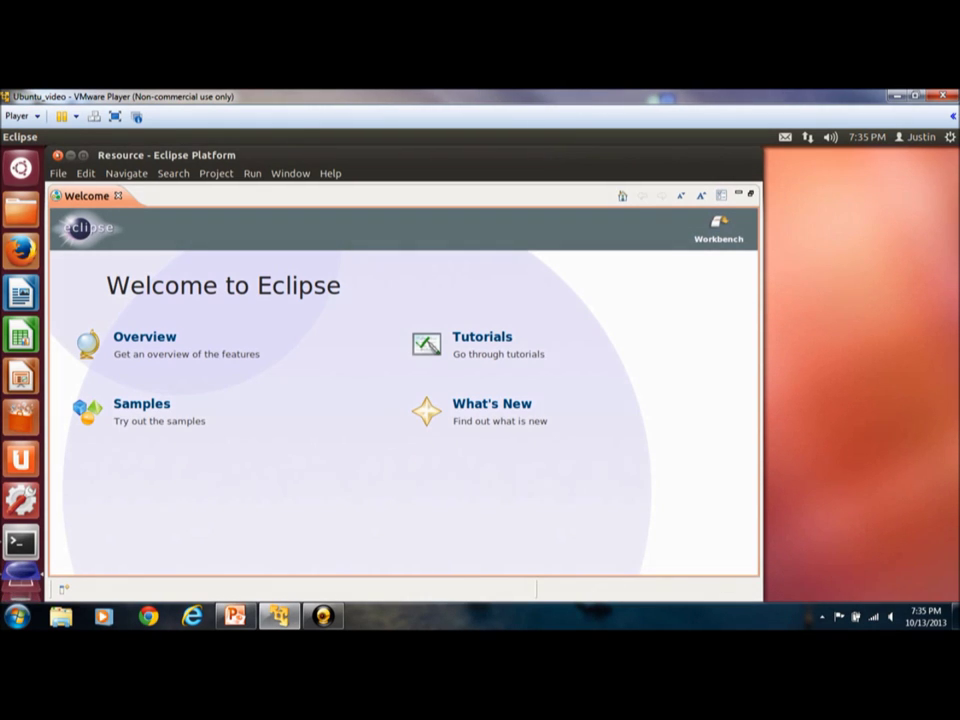
Step: Exit the Eclipse session started as root and minimize the terminal window
key(ctrl+q)
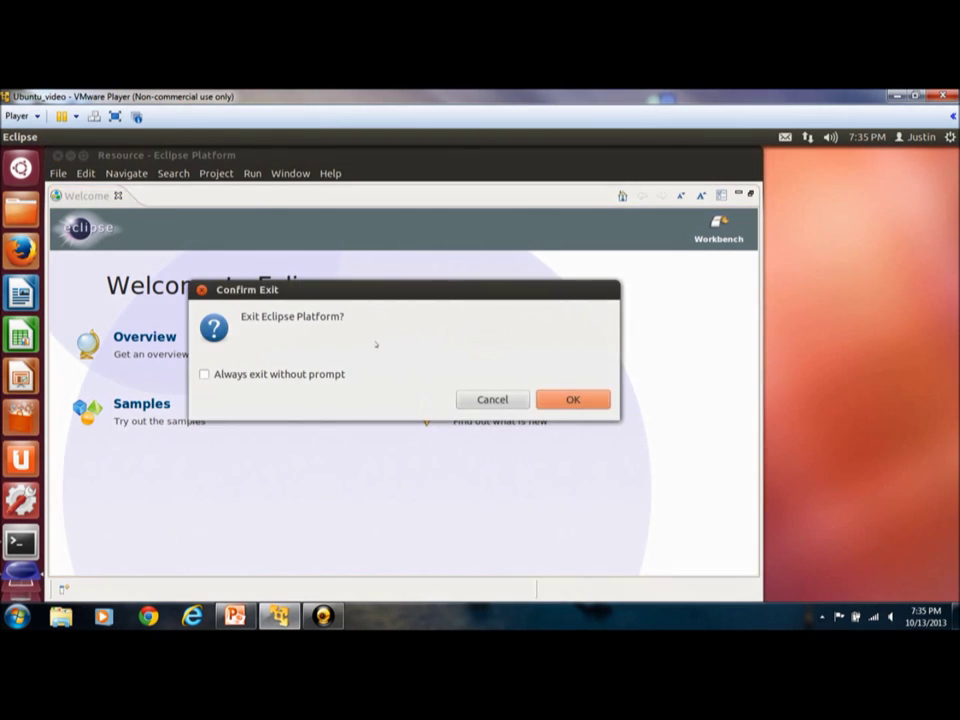
click(555, 399)
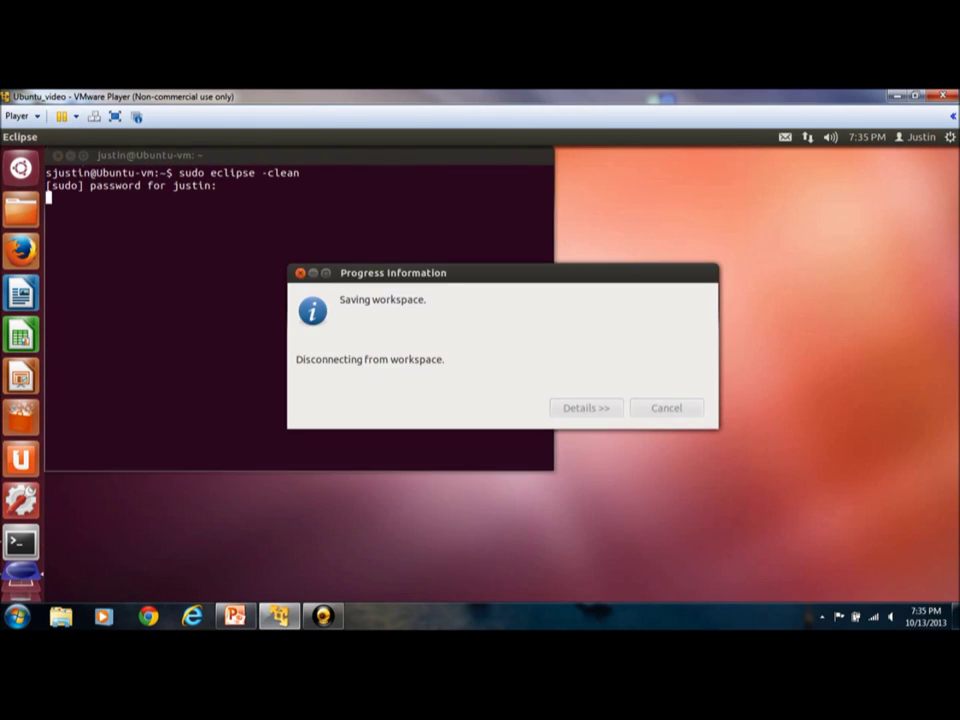
click(70, 156)
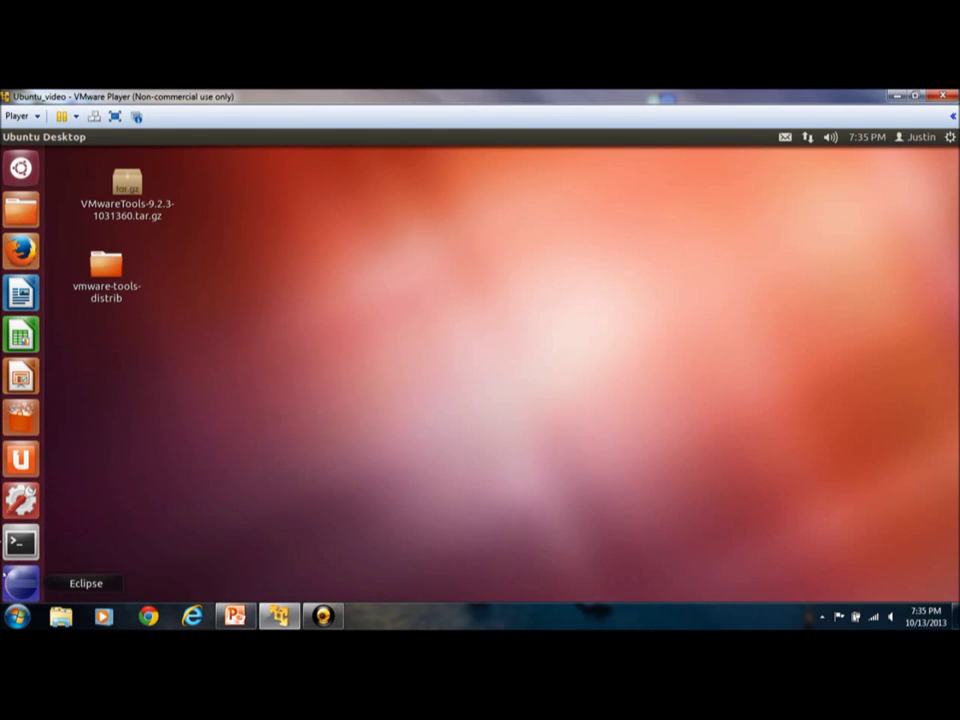
Step: Relaunch Eclipse normally with the default workspace, check its welcome Overview page for C/C++ Development, and exit
click(21, 582)
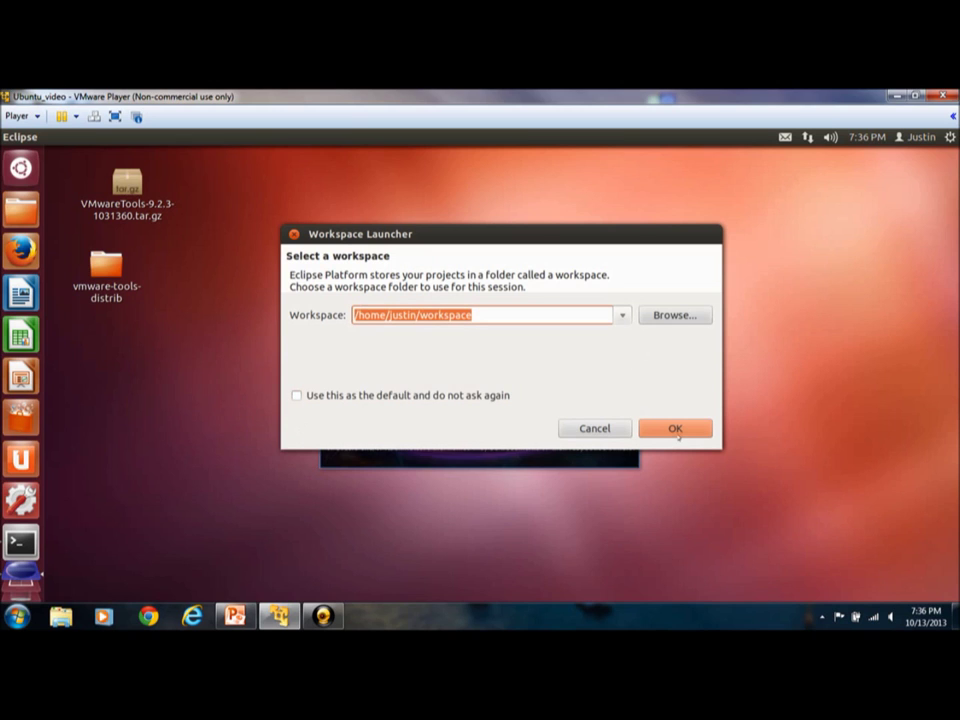
click(675, 430)
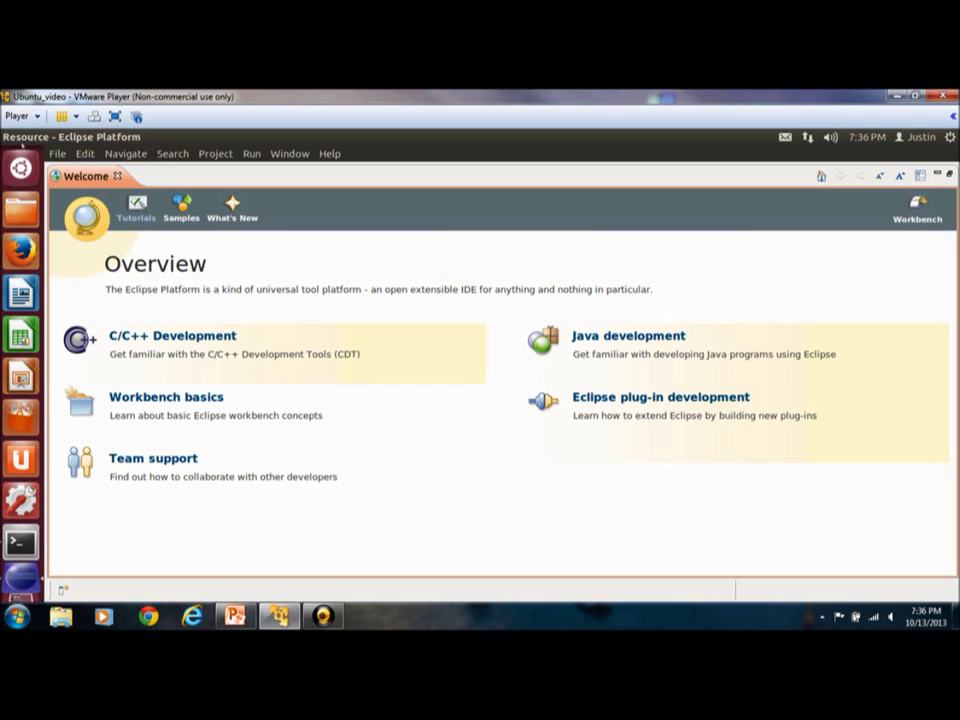
click(8, 137)
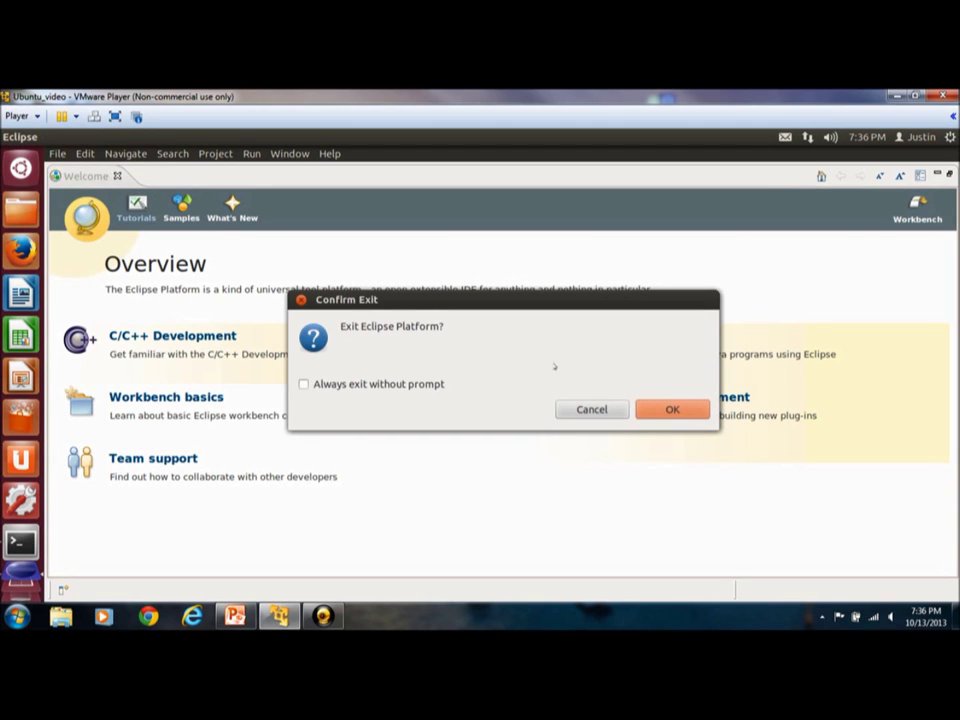
click(651, 409)
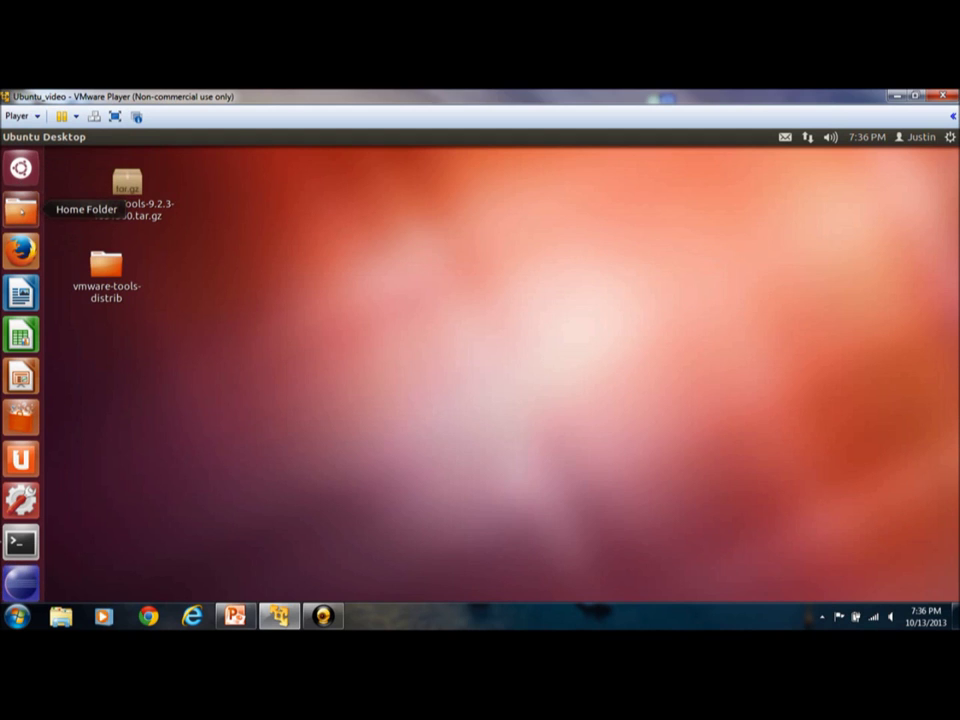
Step: Move org.eclipse.tm.repo-3.4.2.zip from the Downloads folder to the desktop and minimize the file manager
click(21, 209)
double_click(427, 201)
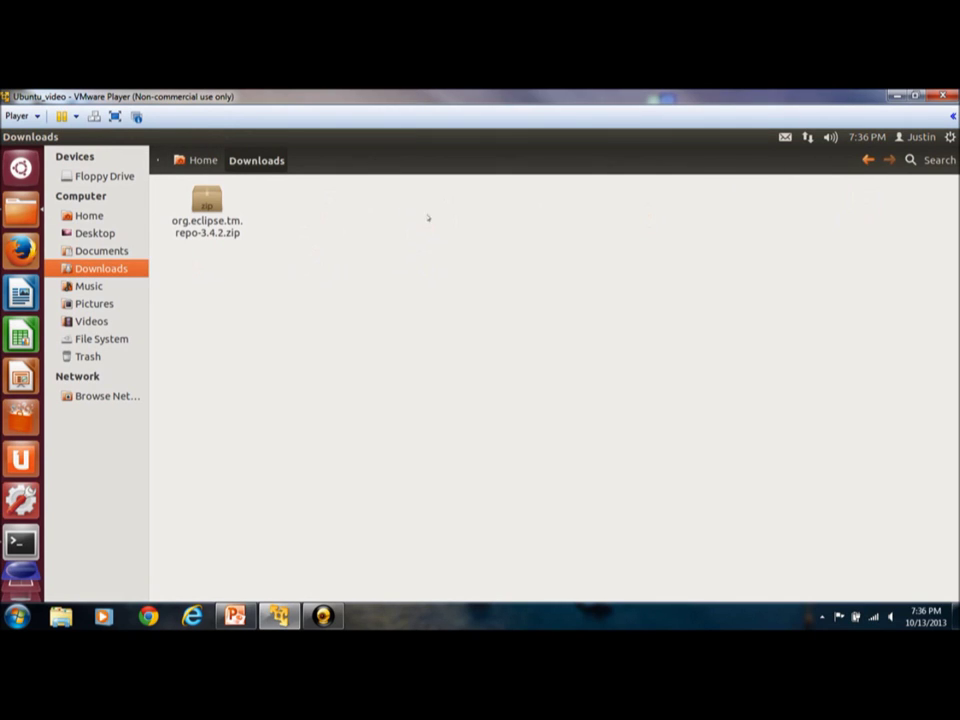
drag(354, 148, 431, 241)
drag(345, 293, 766, 287)
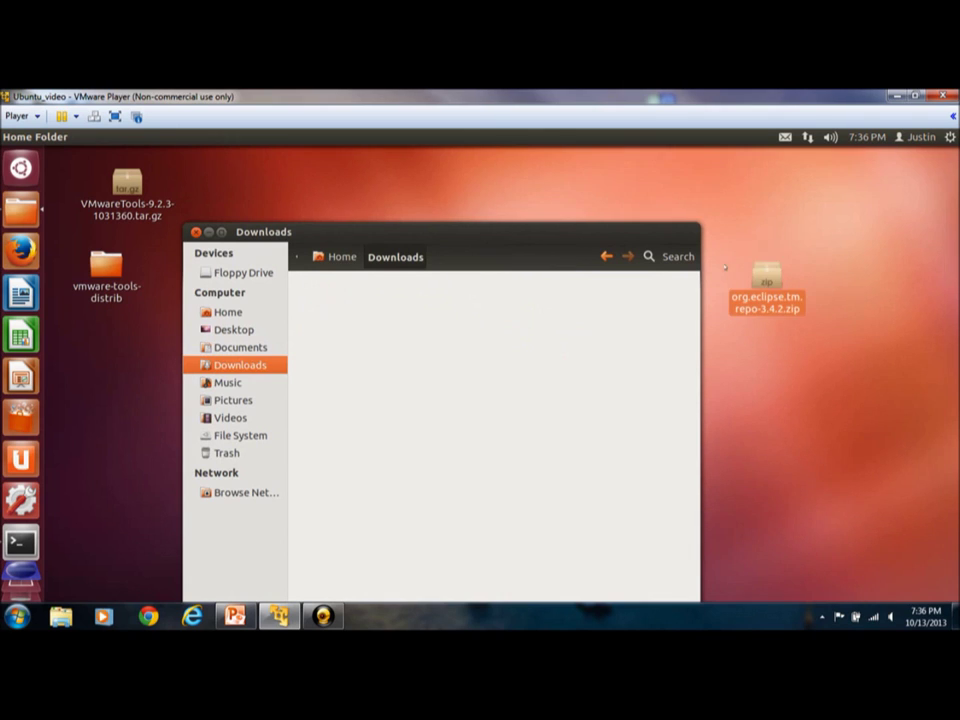
click(208, 233)
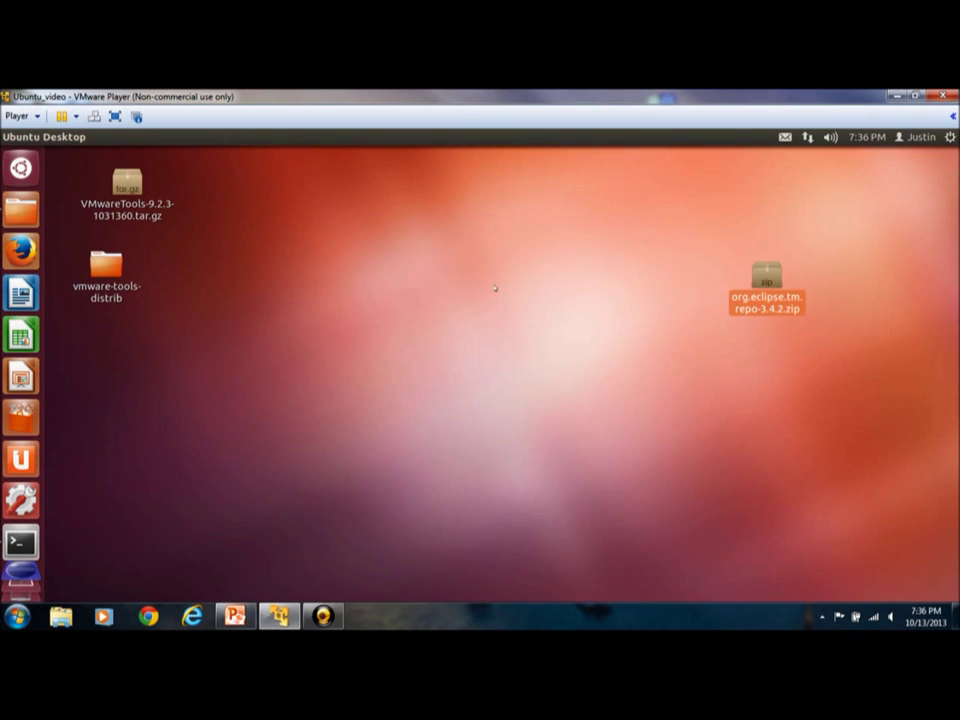
Step: Extract all files of org.eclipse.tm.repo-3.4.2.zip to the desktop, and close the file manager and archive windows
double_click(757, 281)
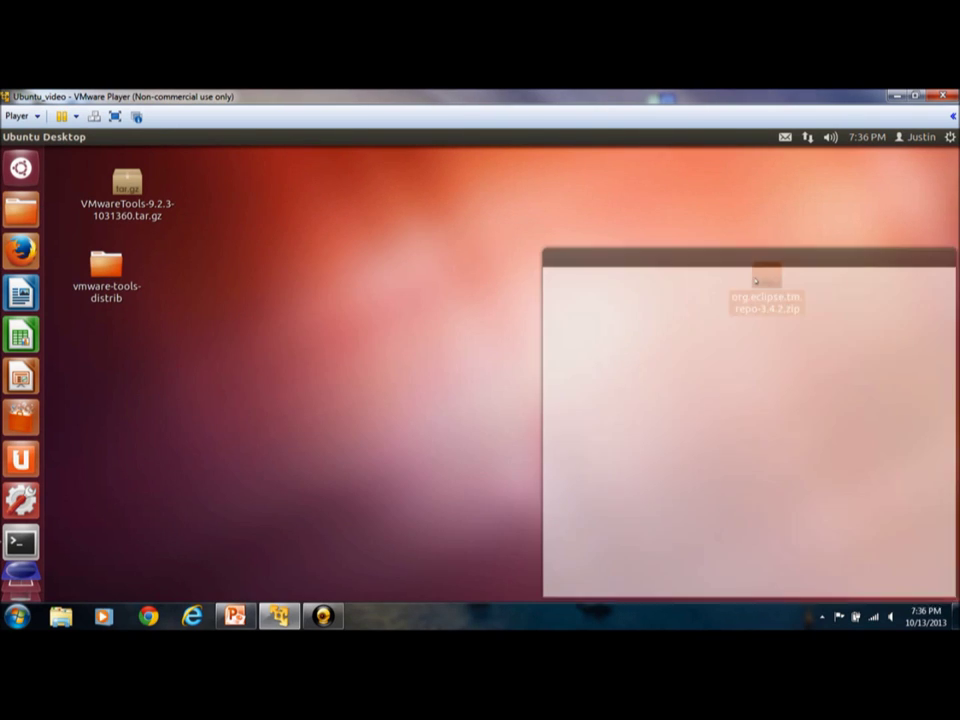
click(683, 277)
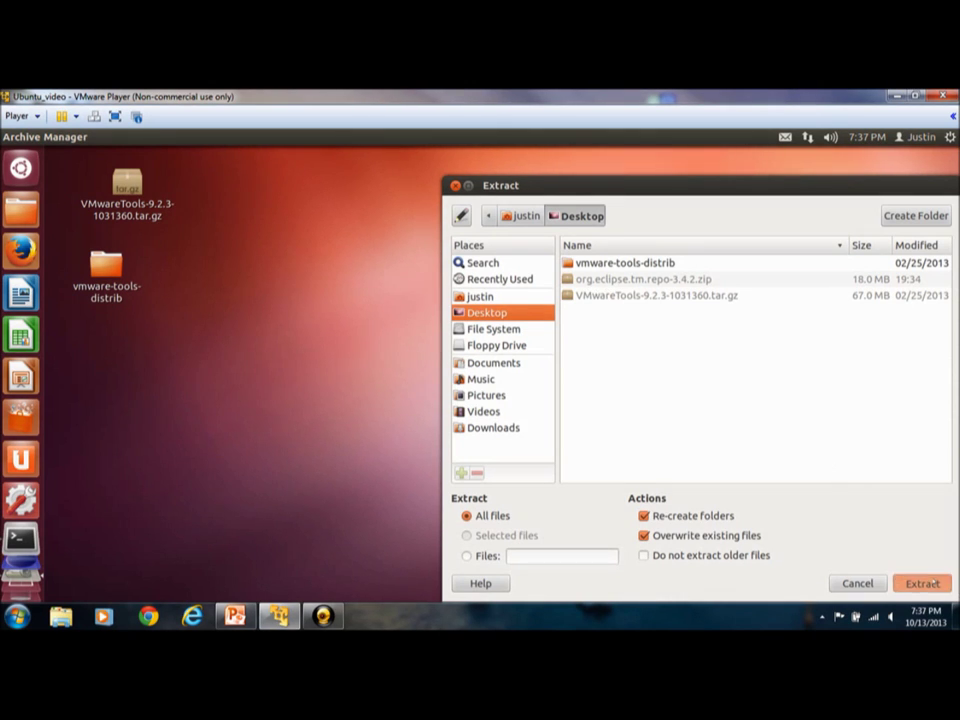
click(932, 583)
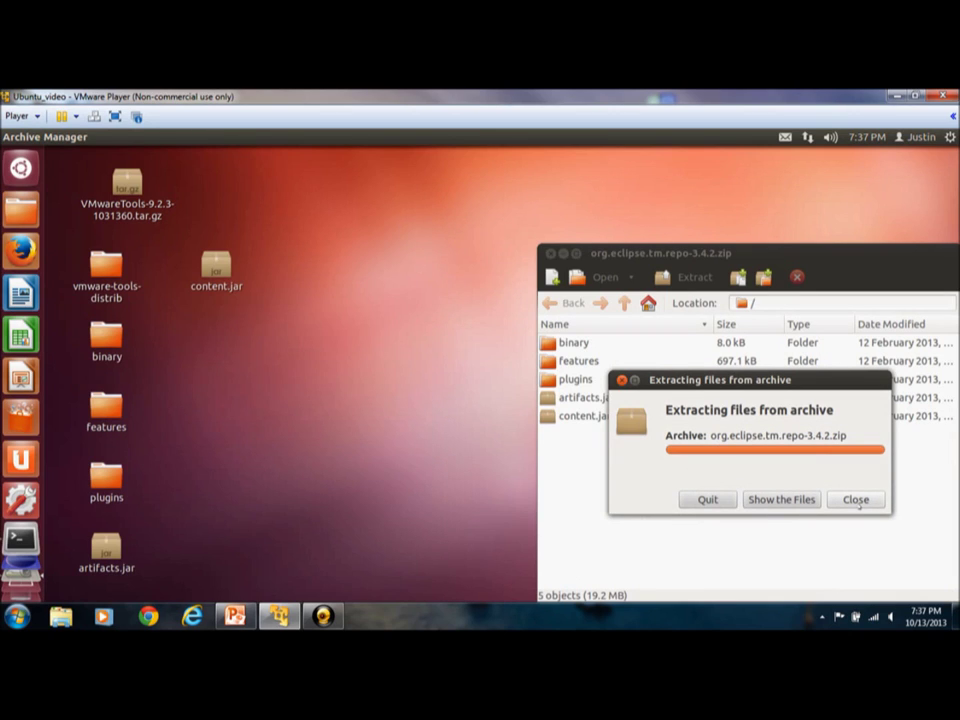
click(856, 500)
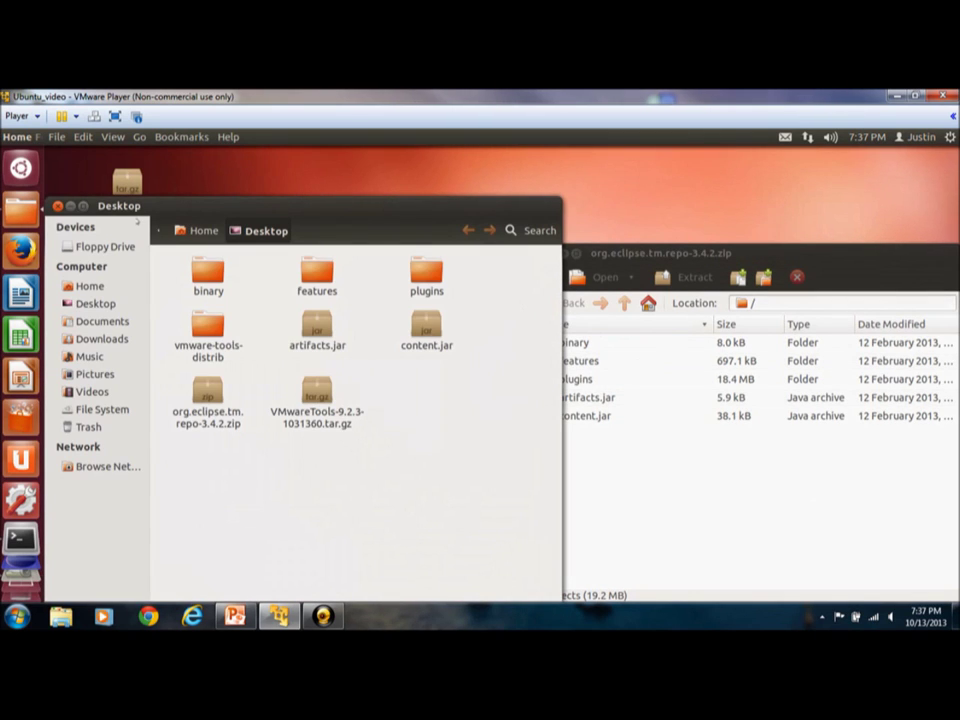
click(57, 206)
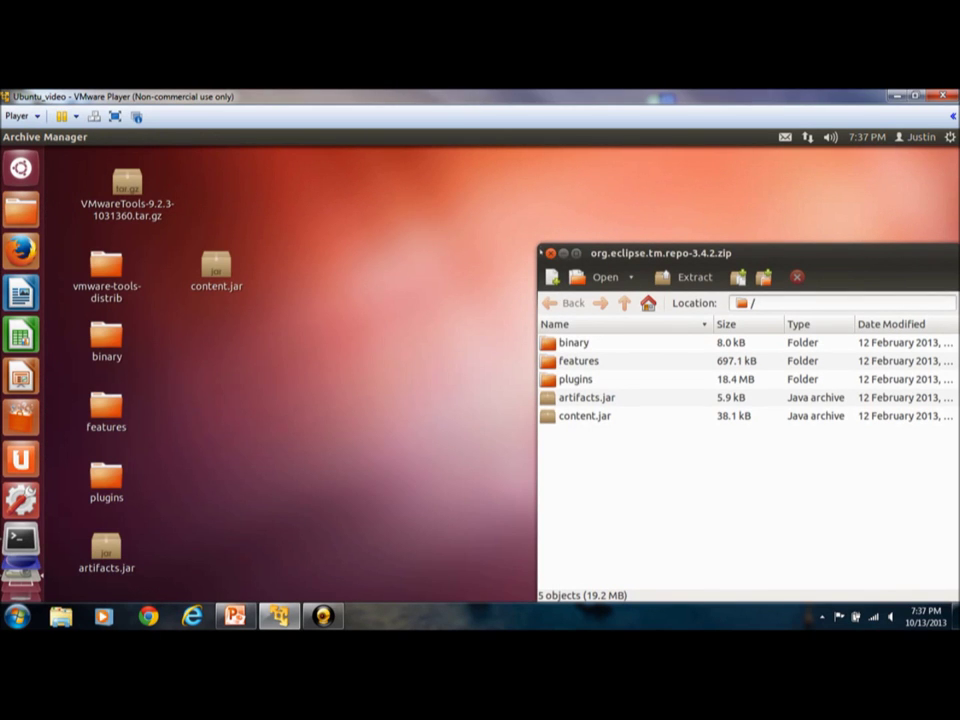
click(547, 253)
Step: Create a new folder named repo on the desktop
right_click(491, 266)
click(512, 278)
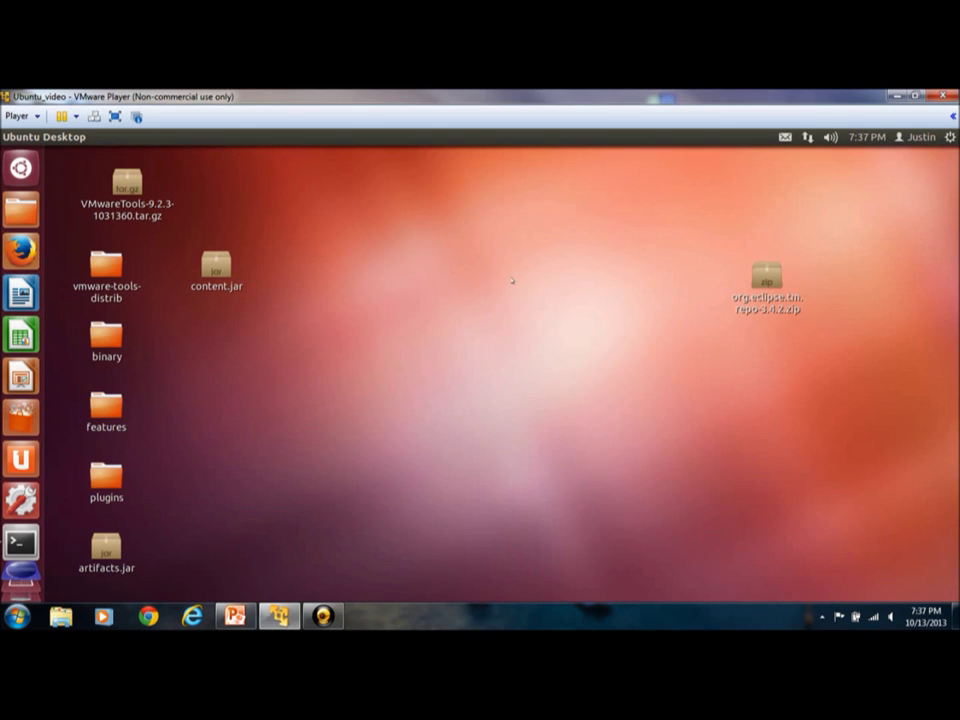
text(repo)
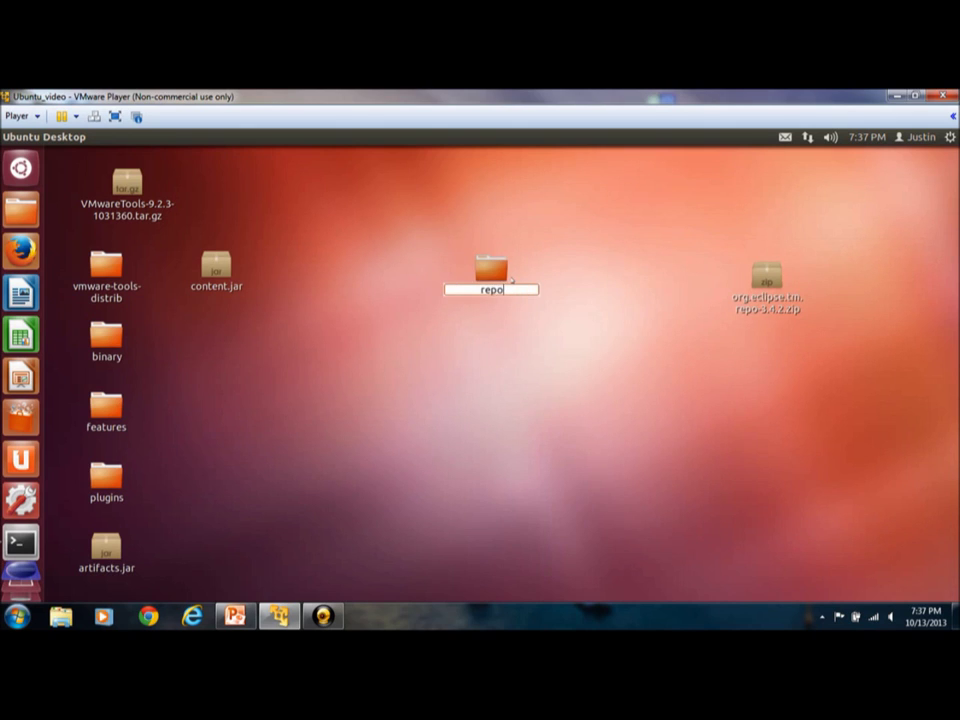
key(Return)
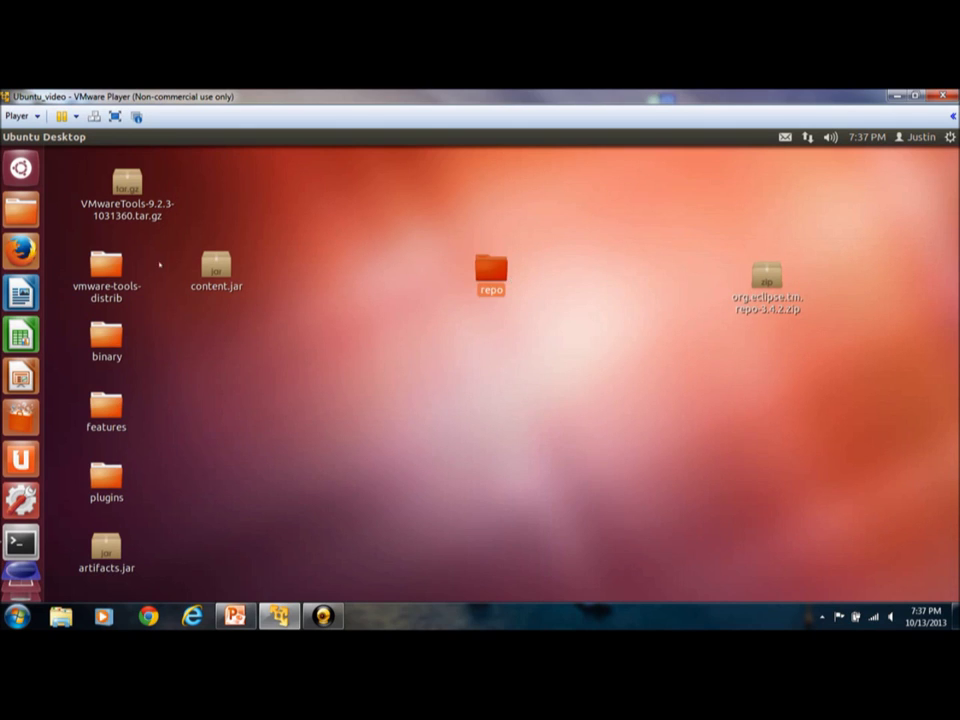
Step: Move the extracted binary, features and plugins folders plus artifacts.jar and content.jar into the repo folder
drag(162, 250, 196, 478)
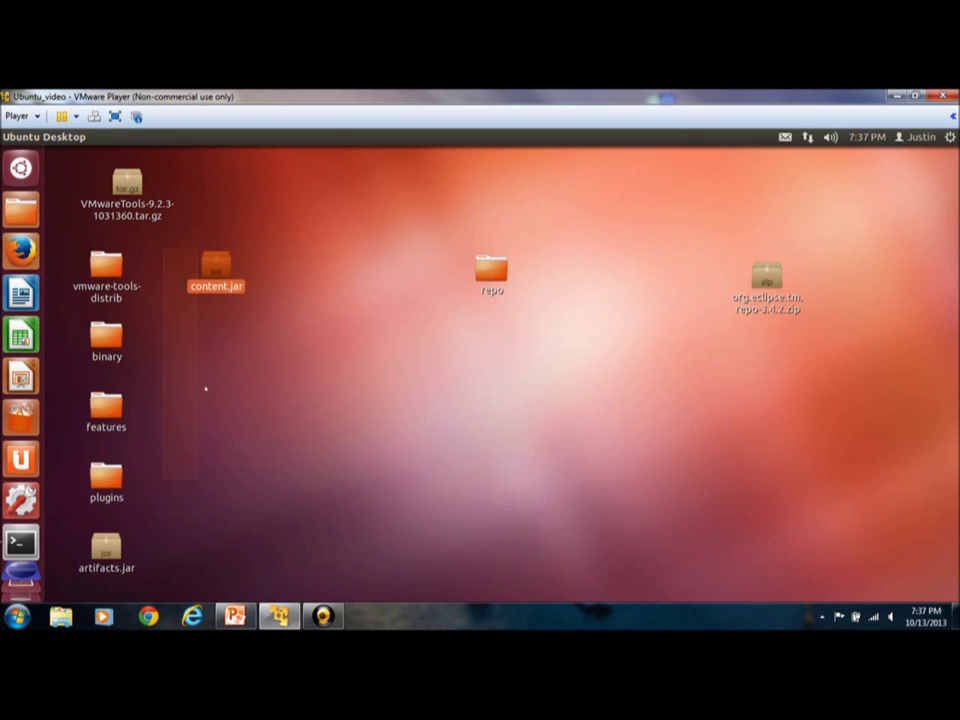
drag(219, 336, 73, 546)
drag(257, 410, 491, 268)
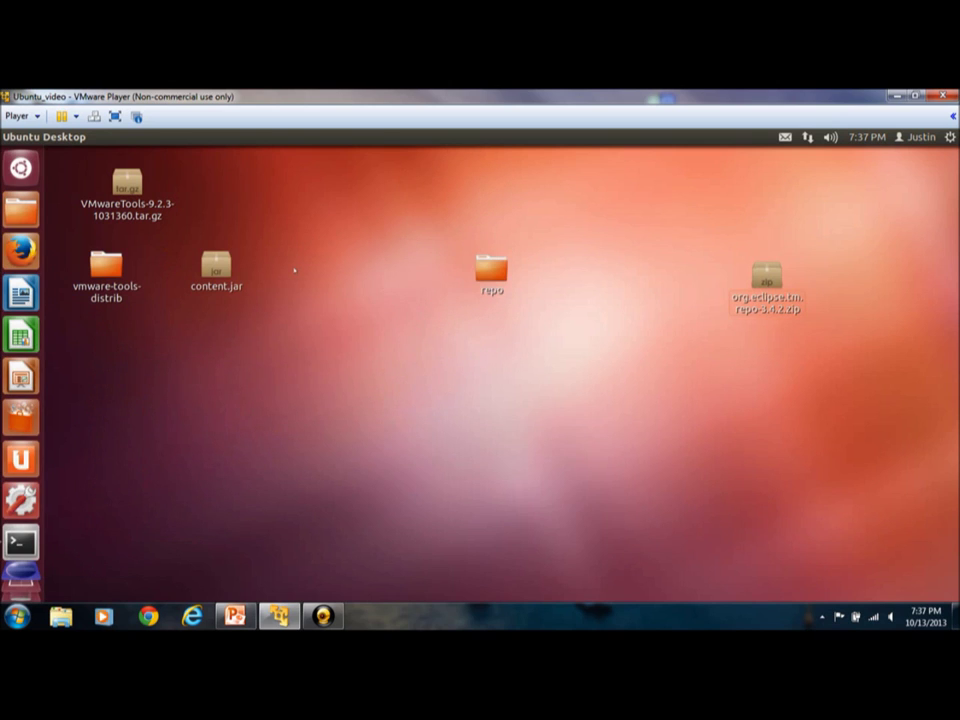
drag(216, 265, 489, 277)
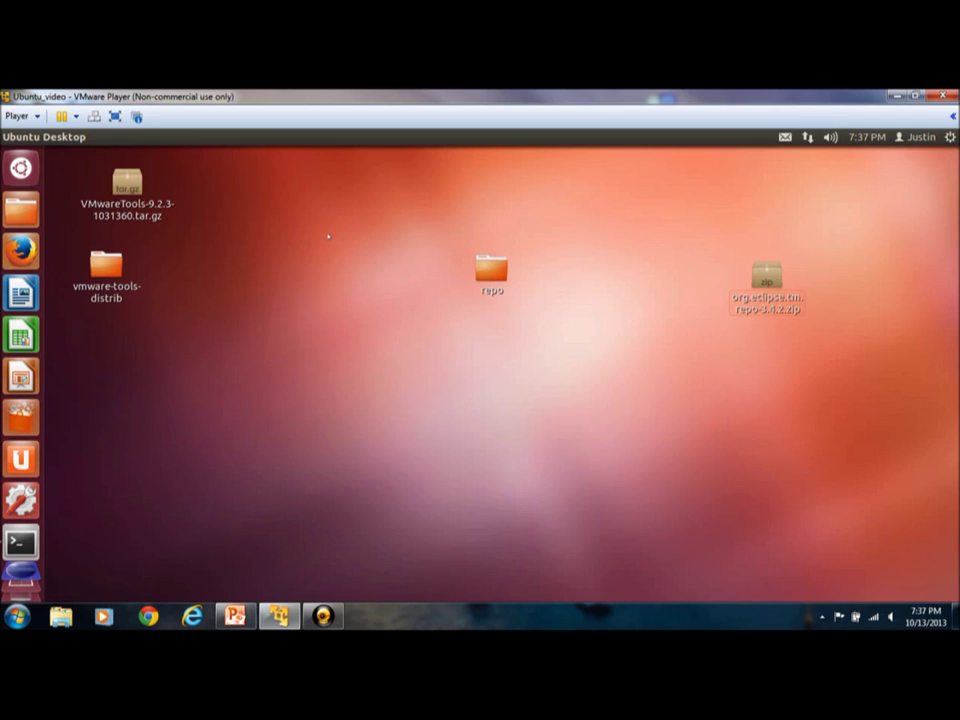
Step: Close the home folder window and open a new terminal window
click(21, 208)
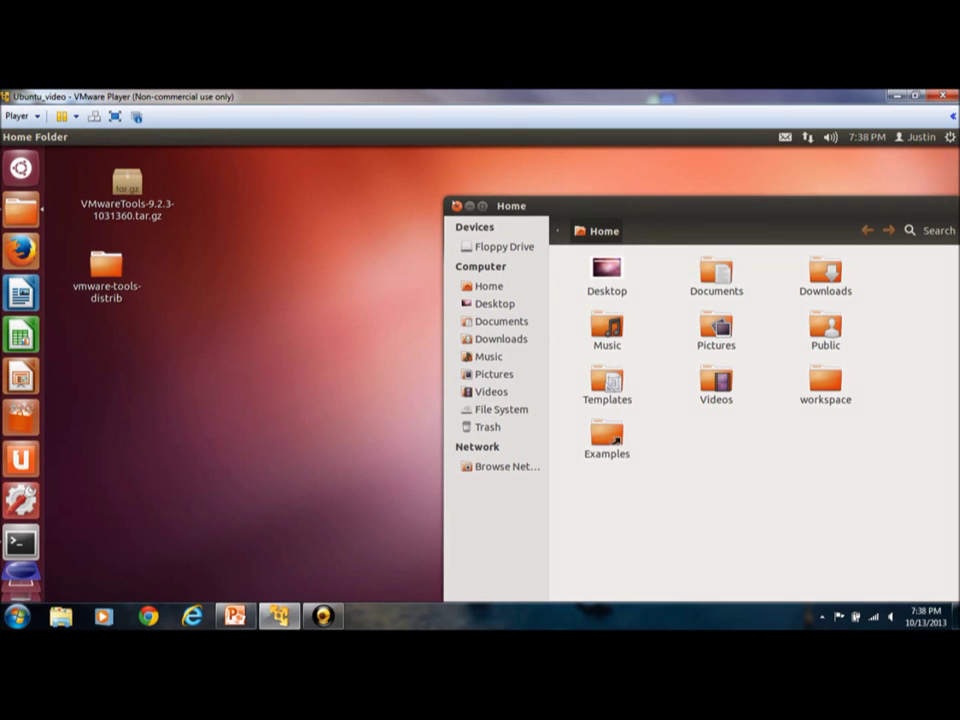
click(456, 206)
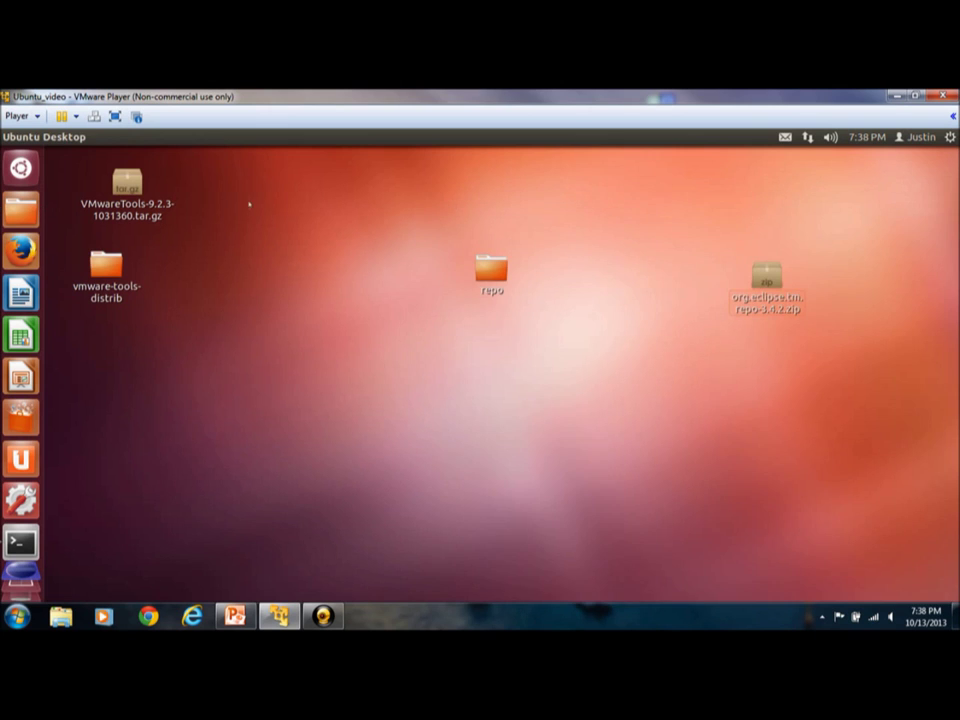
click(21, 168)
key(Return)
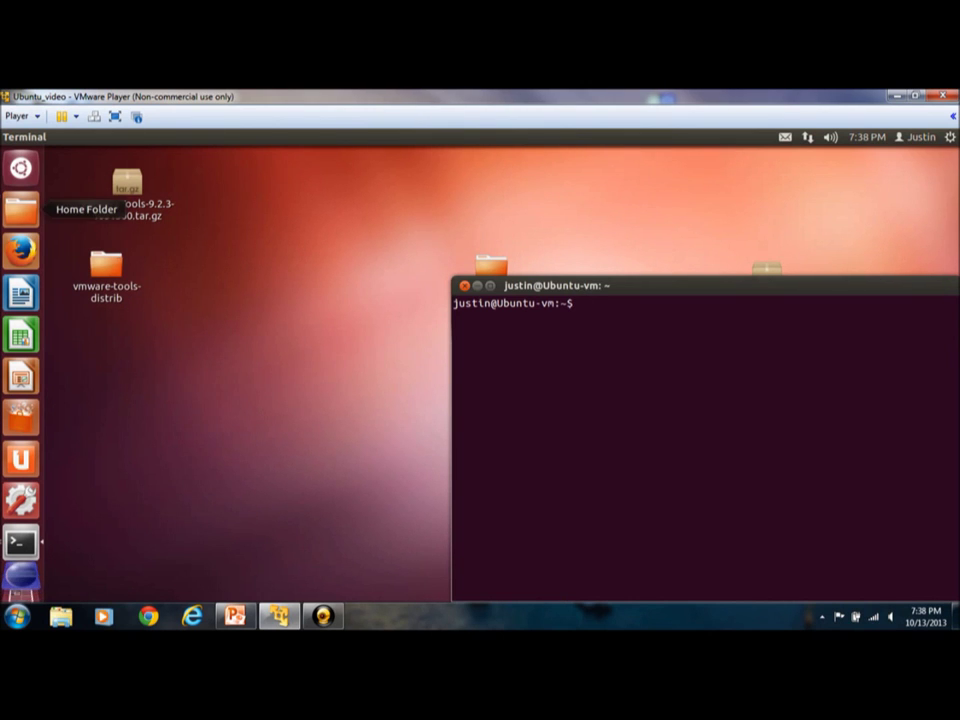
Step: Look through the Public, workspace, Downloads and Desktop folders in the home folder, and close the file manager window
click(21, 209)
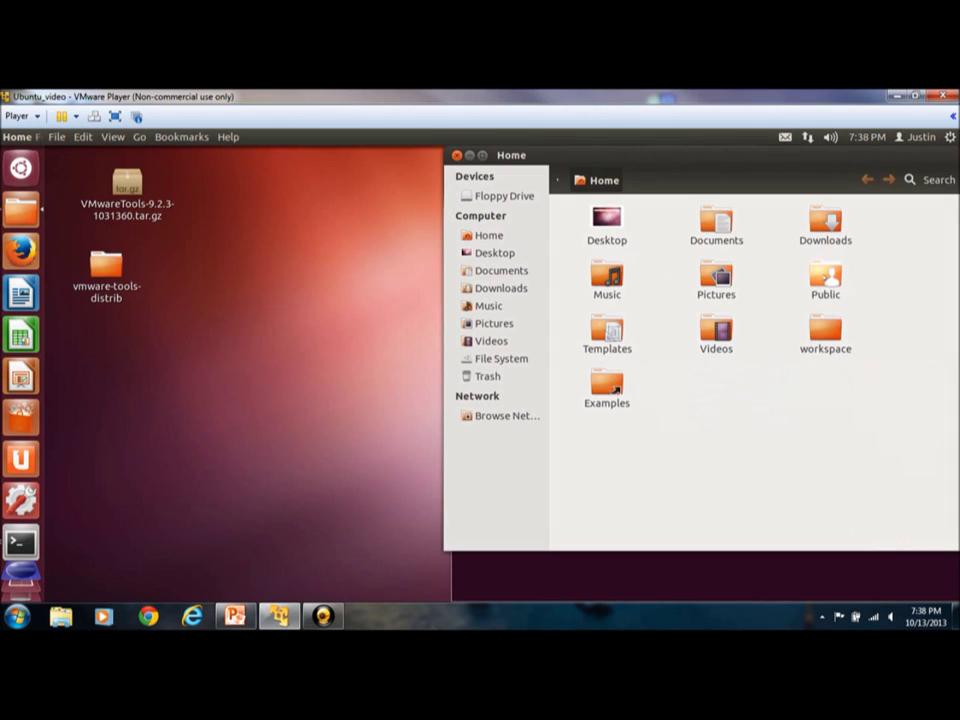
double_click(824, 276)
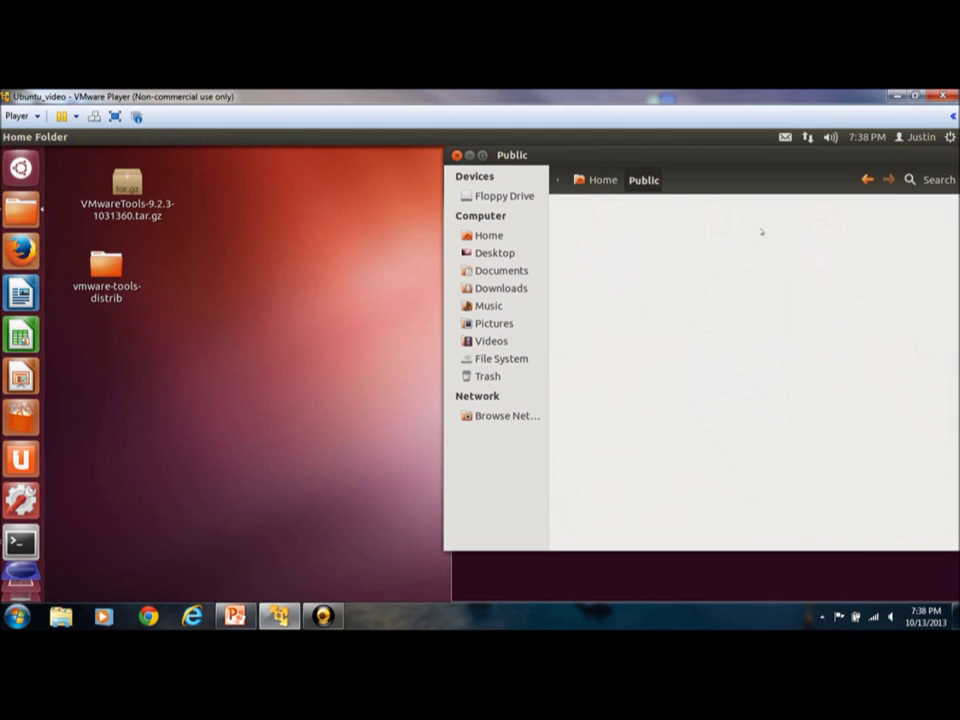
click(866, 179)
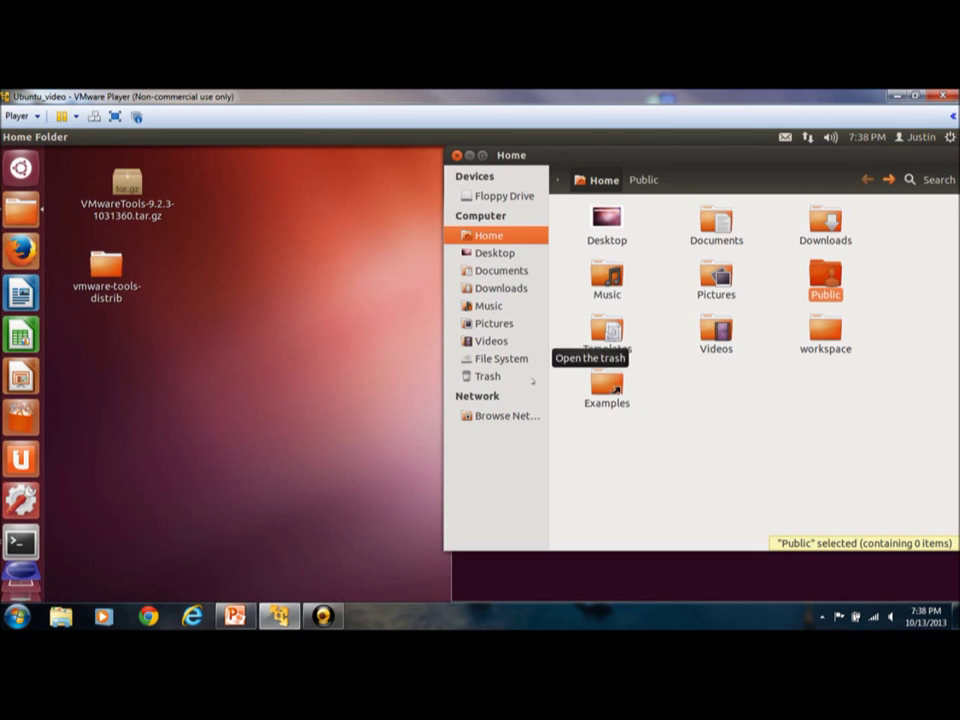
double_click(825, 333)
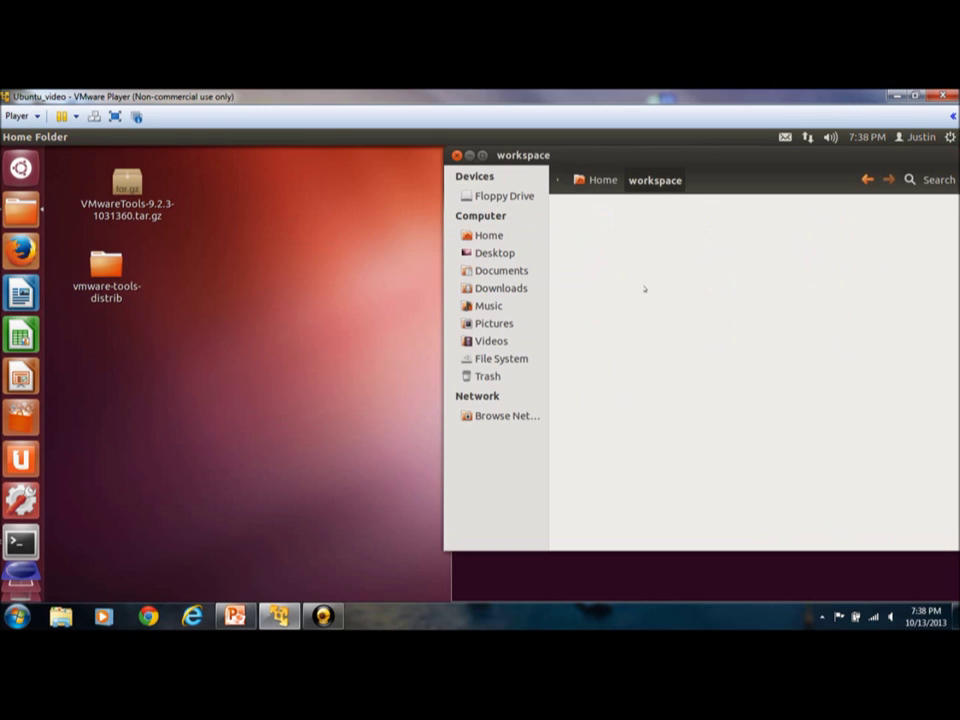
drag(718, 180, 542, 182)
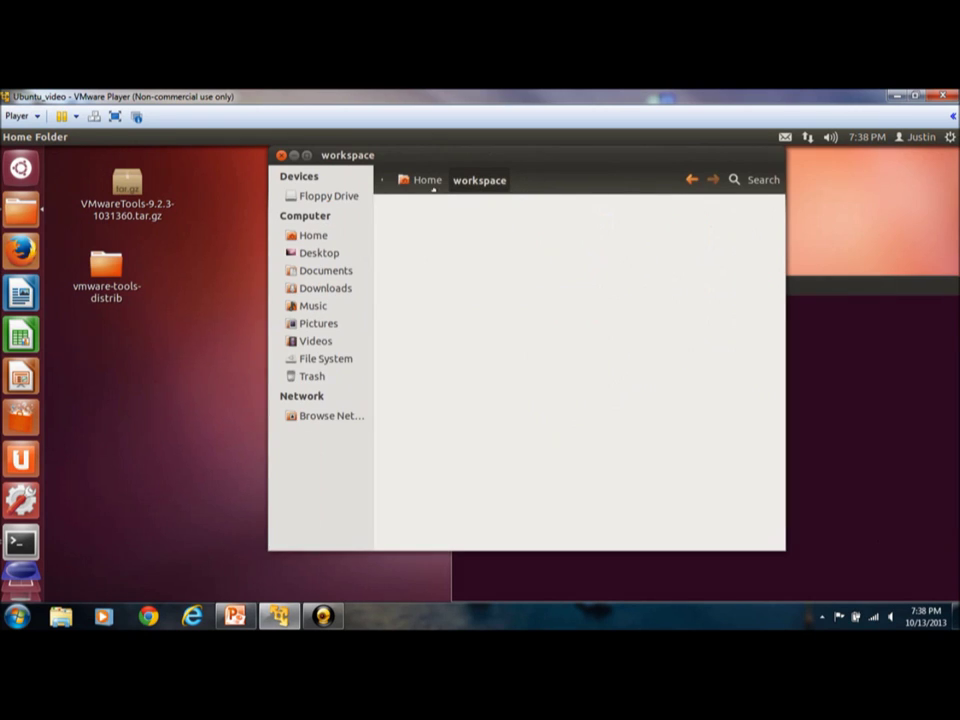
drag(433, 188, 261, 215)
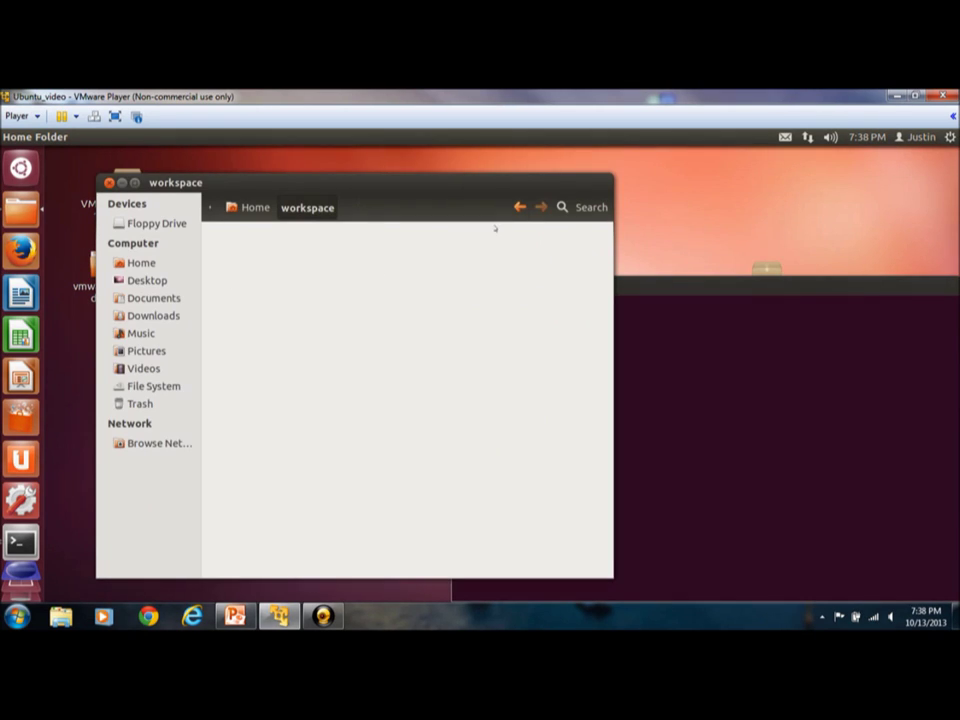
click(519, 207)
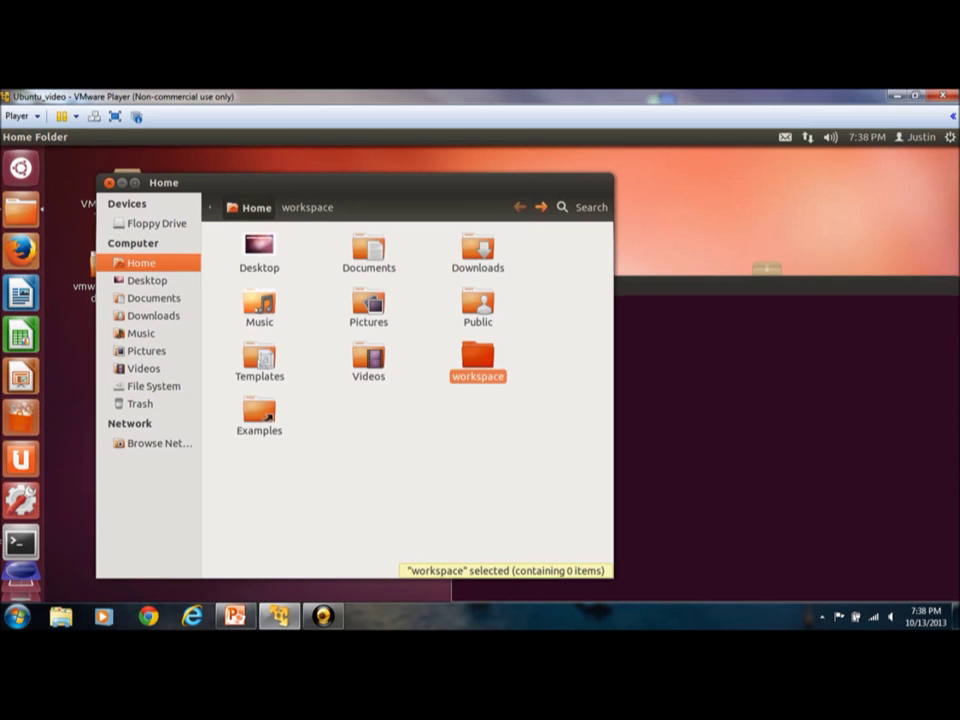
double_click(472, 260)
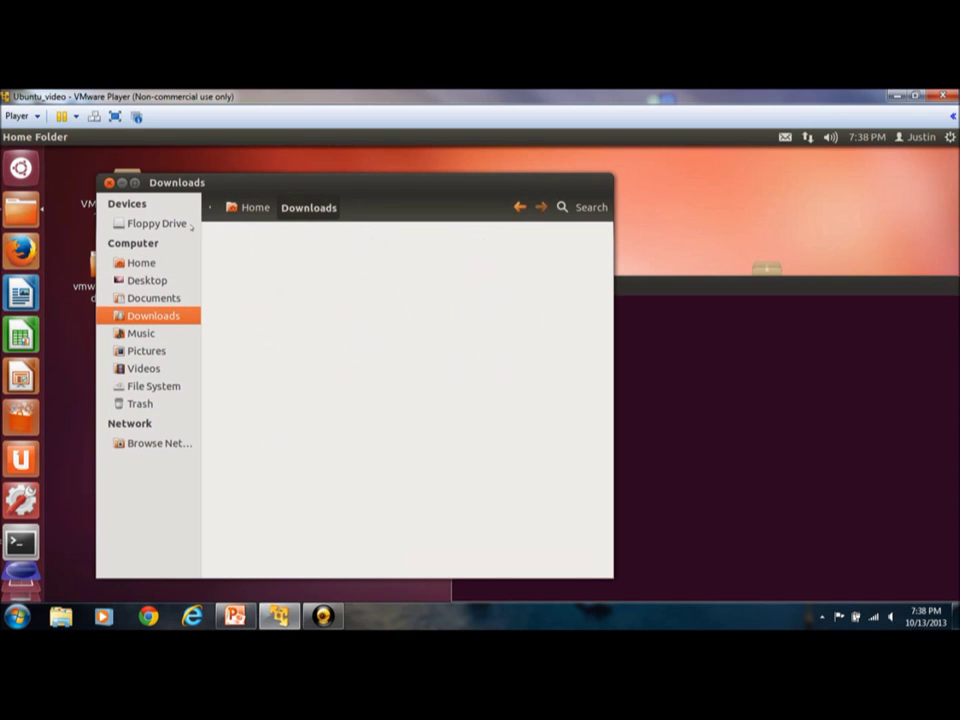
click(518, 207)
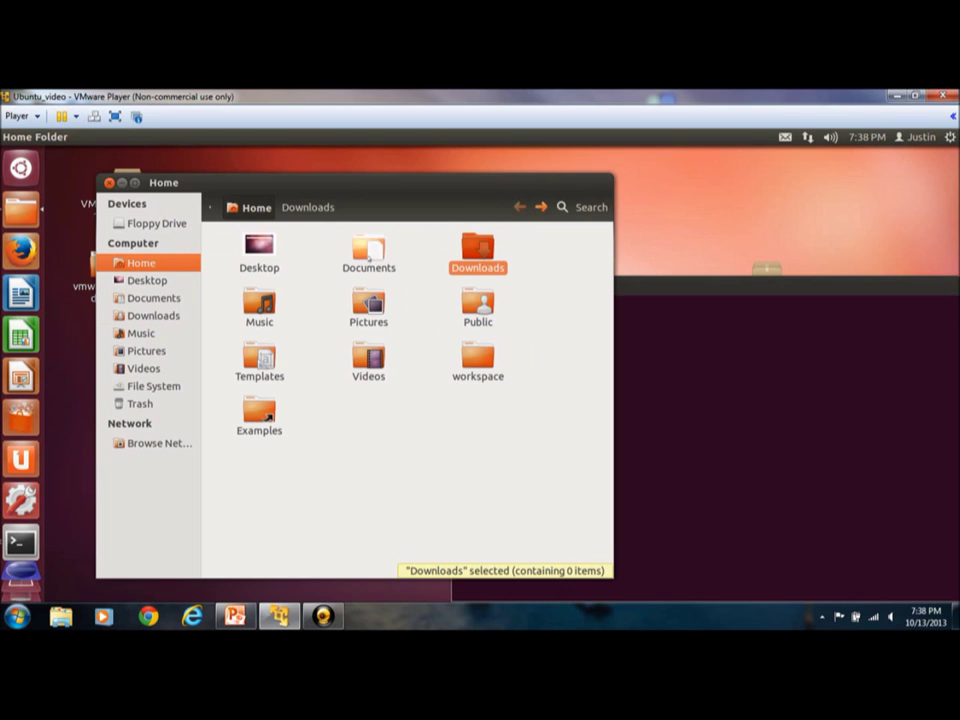
double_click(259, 247)
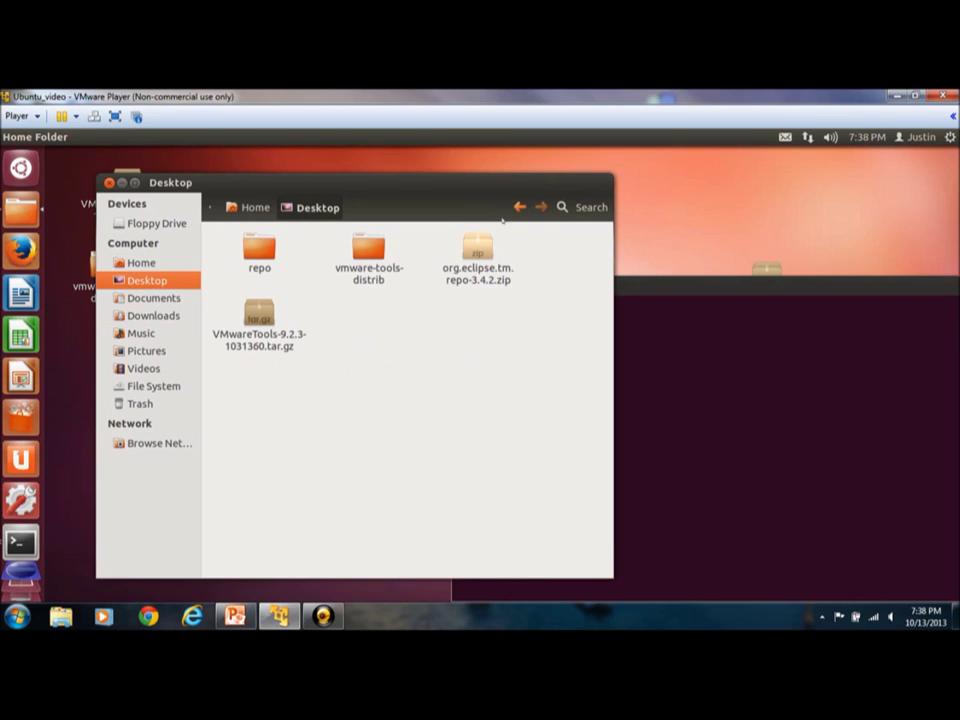
key(alt+Left)
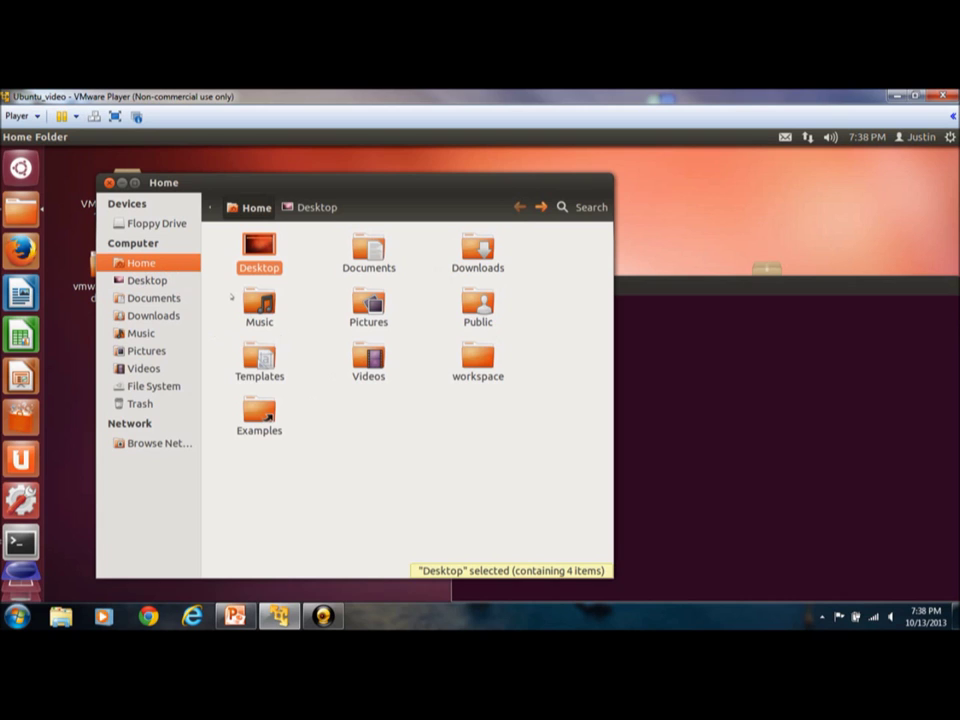
click(109, 182)
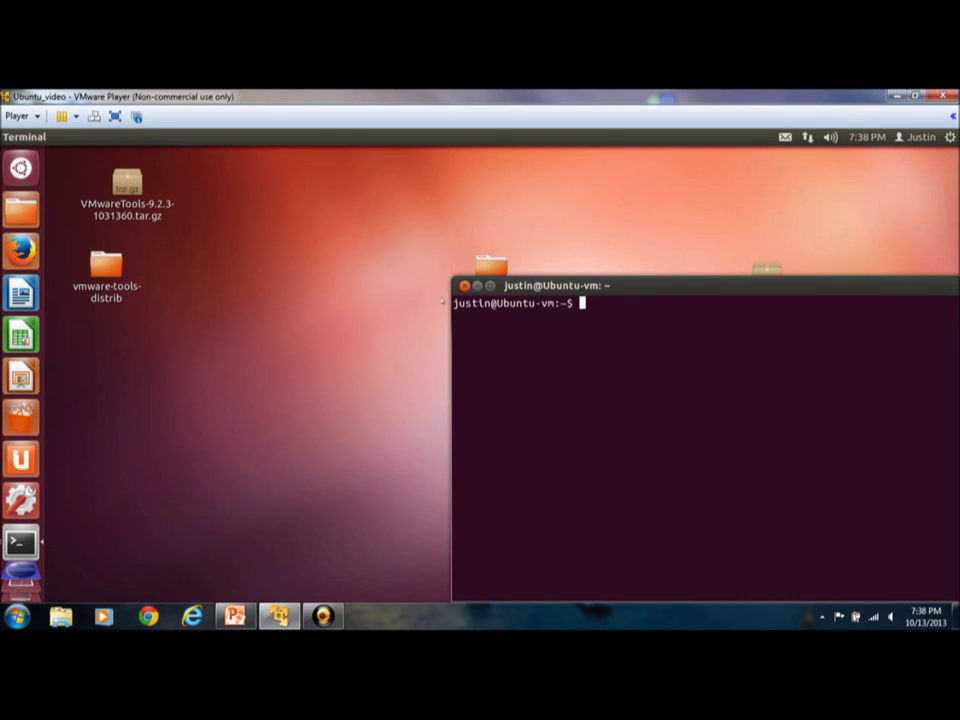
Step: Try to change to the directory /usr/share/plugins in the terminal, and list the current directory with dir
text(cd /usr/s)
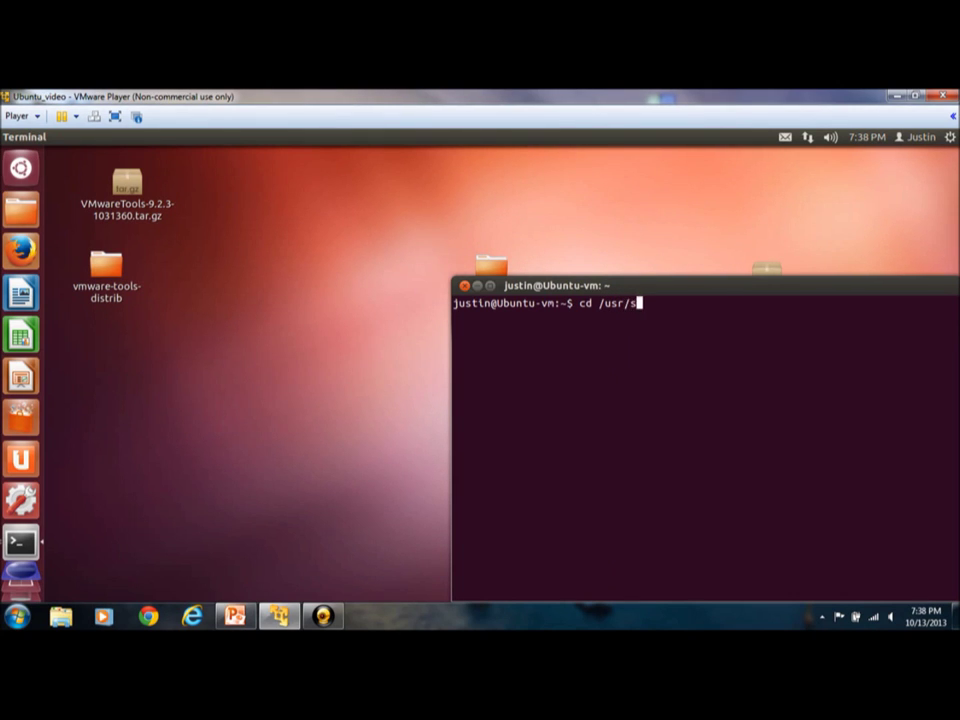
text(hare /plugins)
key(Return)
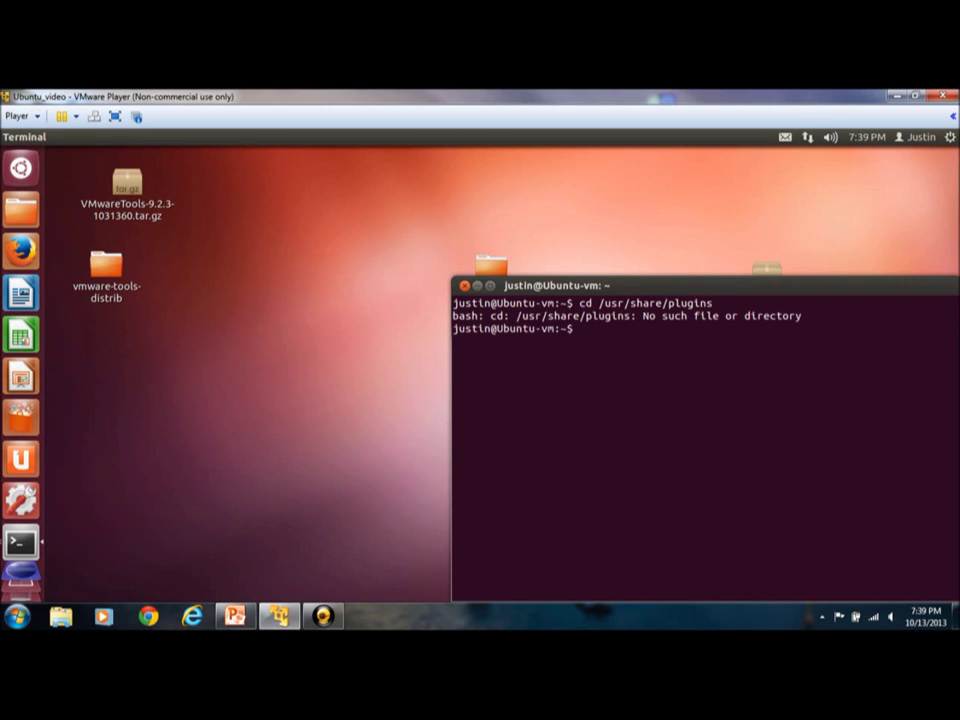
text(dir)
key(Return)
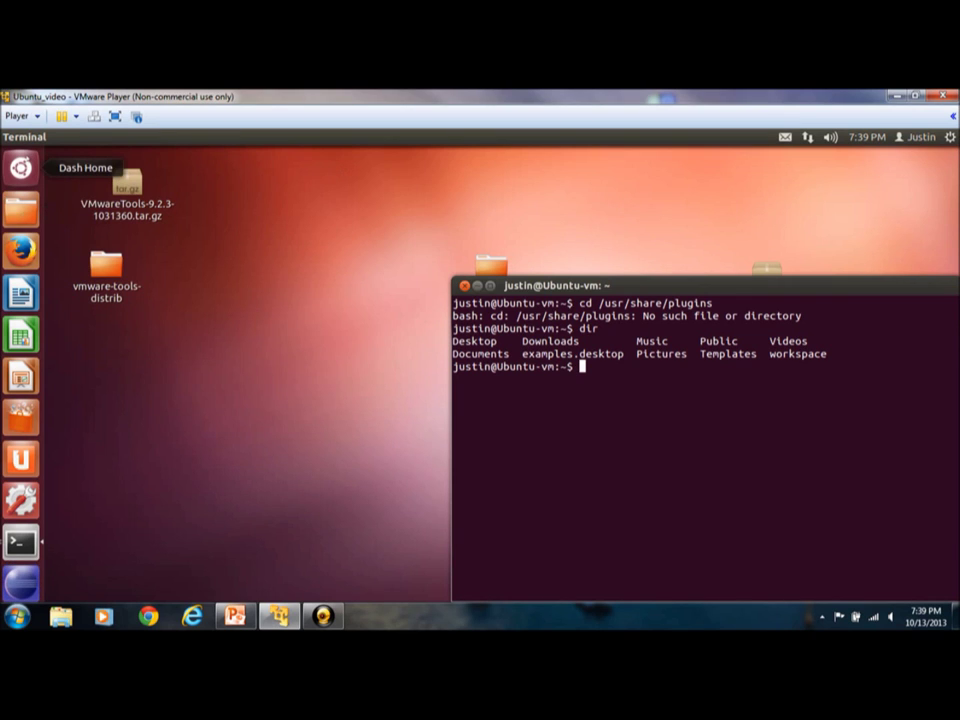
Step: Browse the file system to /usr/share/eclipse, examine the folders inside it, and close the file manager window
click(21, 209)
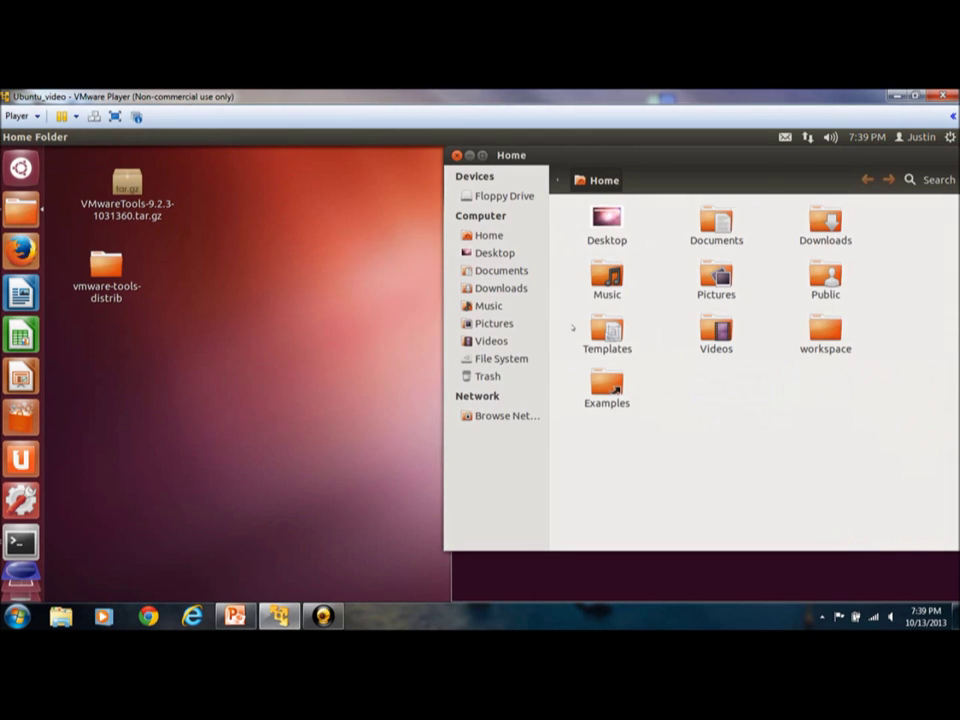
click(508, 359)
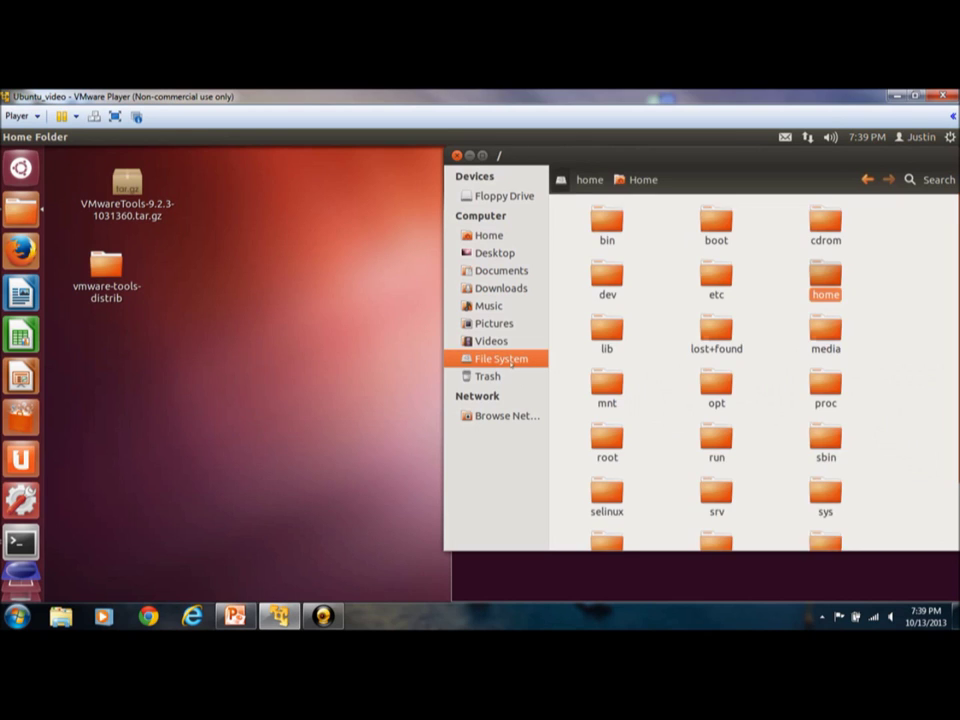
click(950, 345)
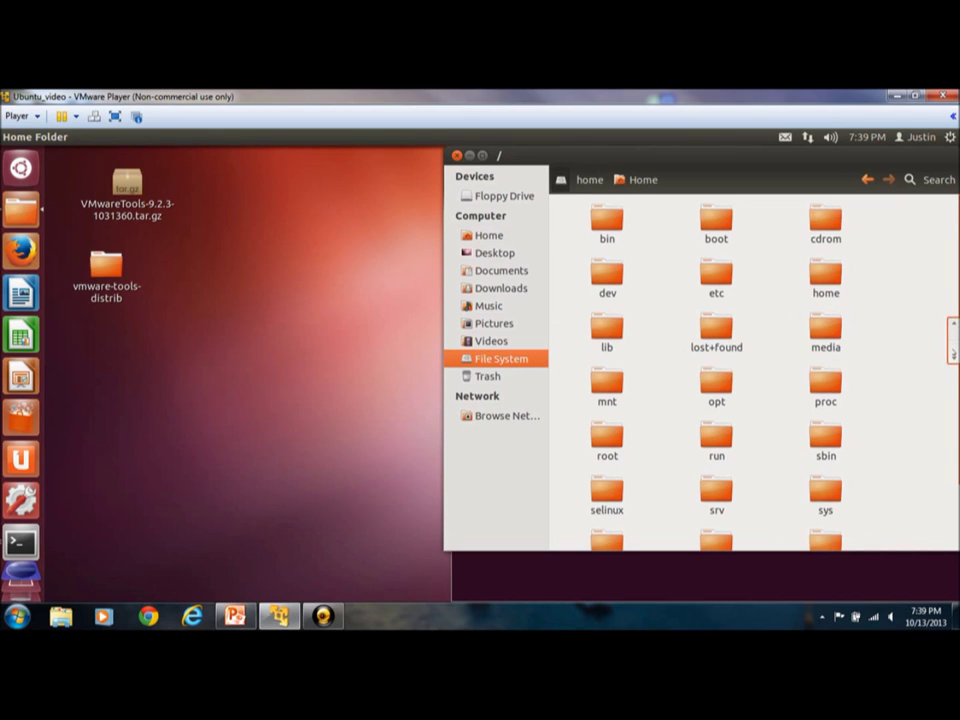
scroll(950, 342, down, 2)
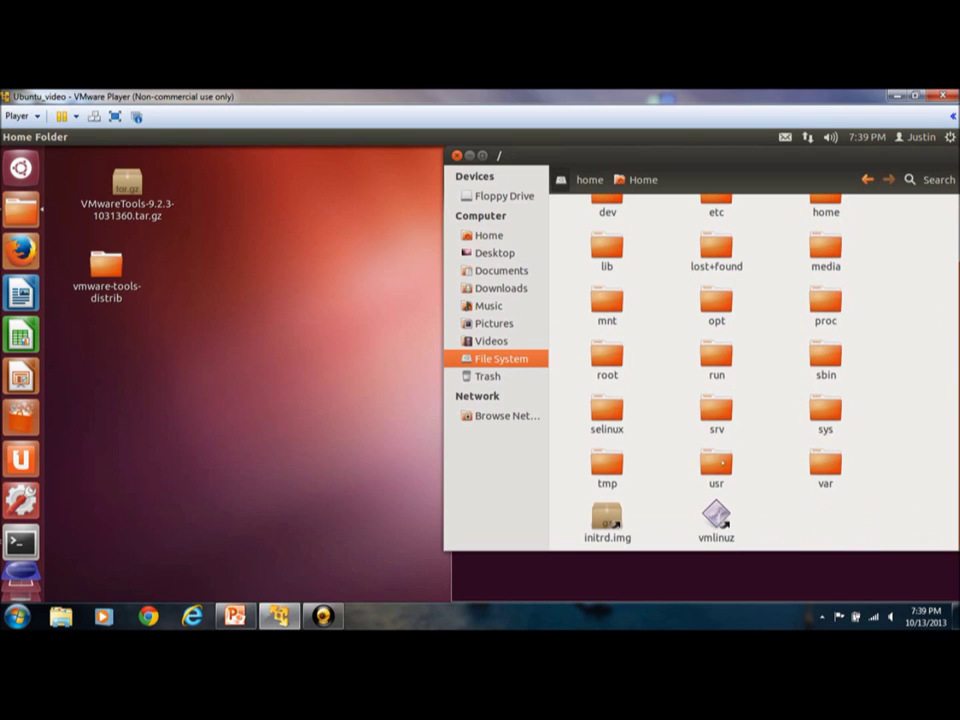
double_click(712, 460)
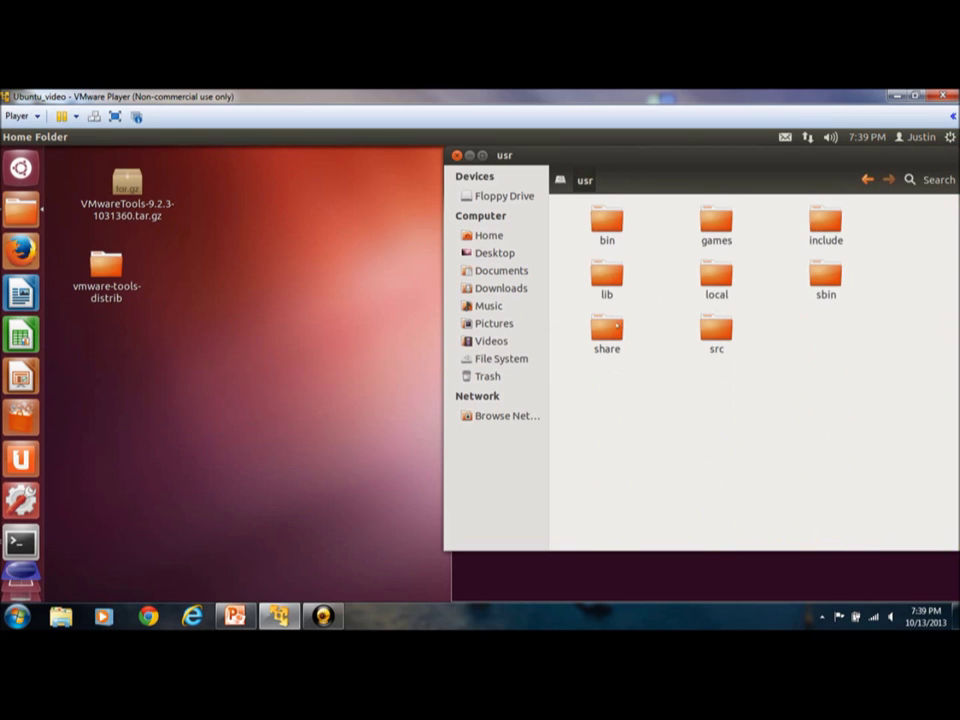
double_click(616, 325)
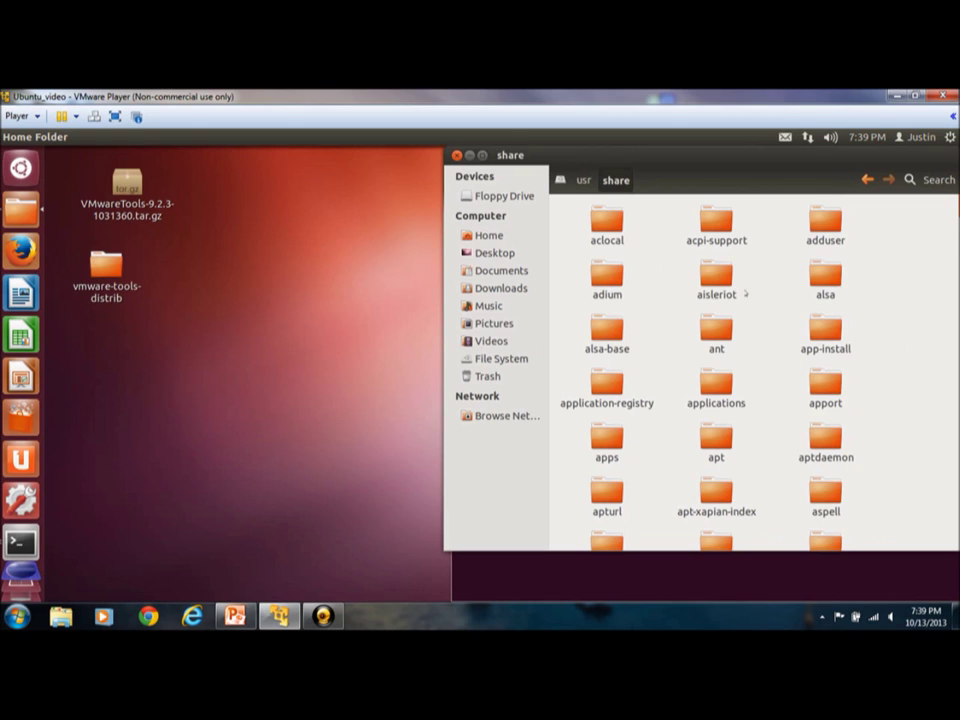
click(811, 283)
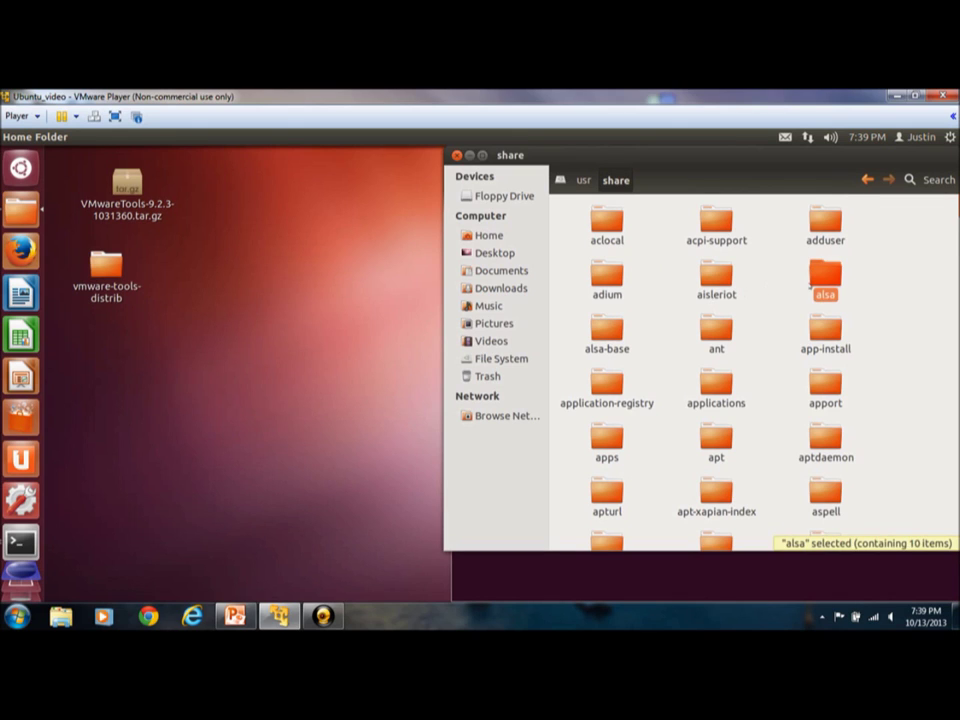
text(e)
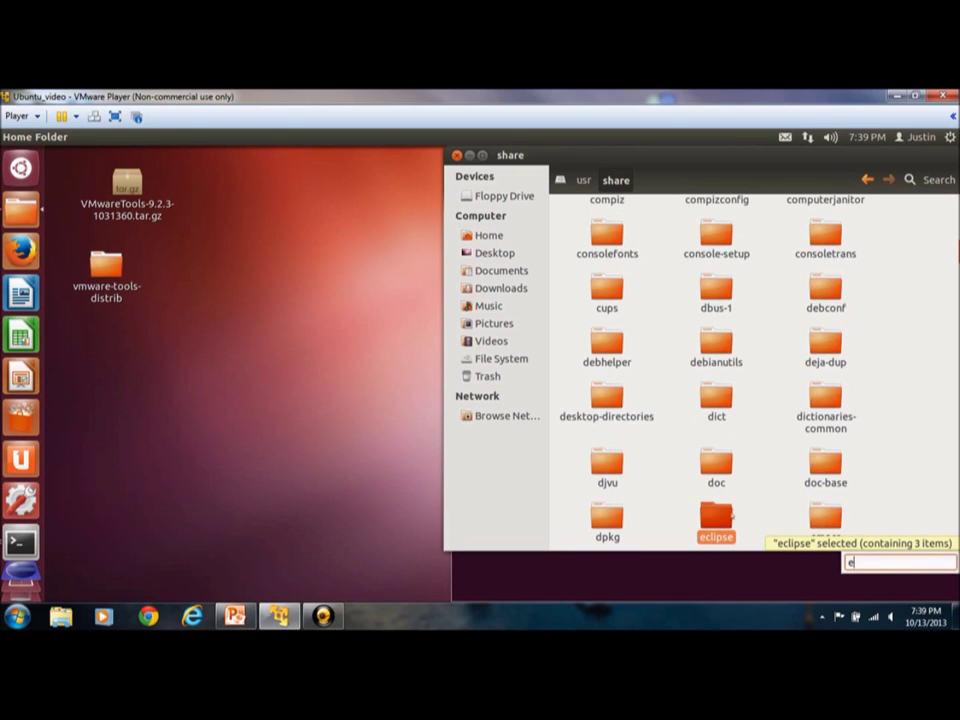
double_click(722, 513)
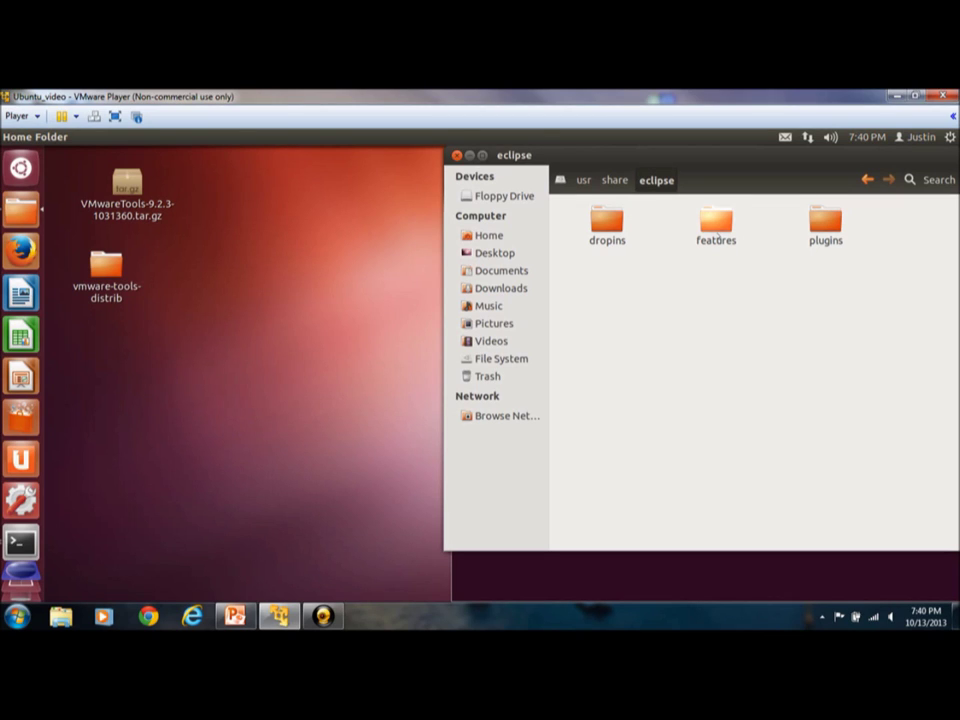
click(456, 155)
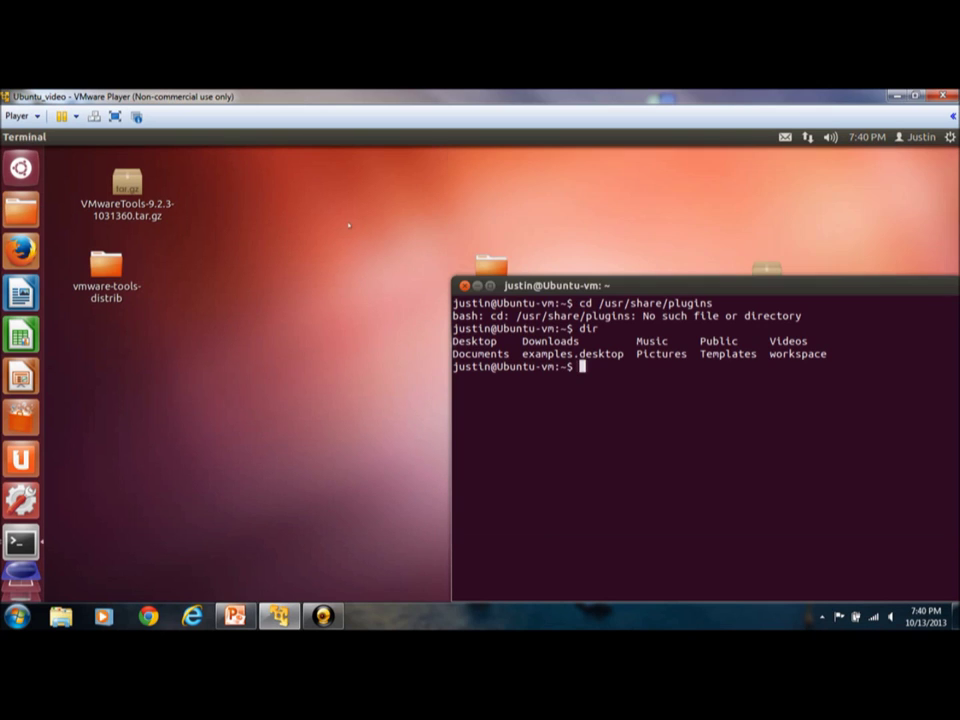
Step: Switch from the terminal to the desktop and open the prompt for running a command
click(349, 225)
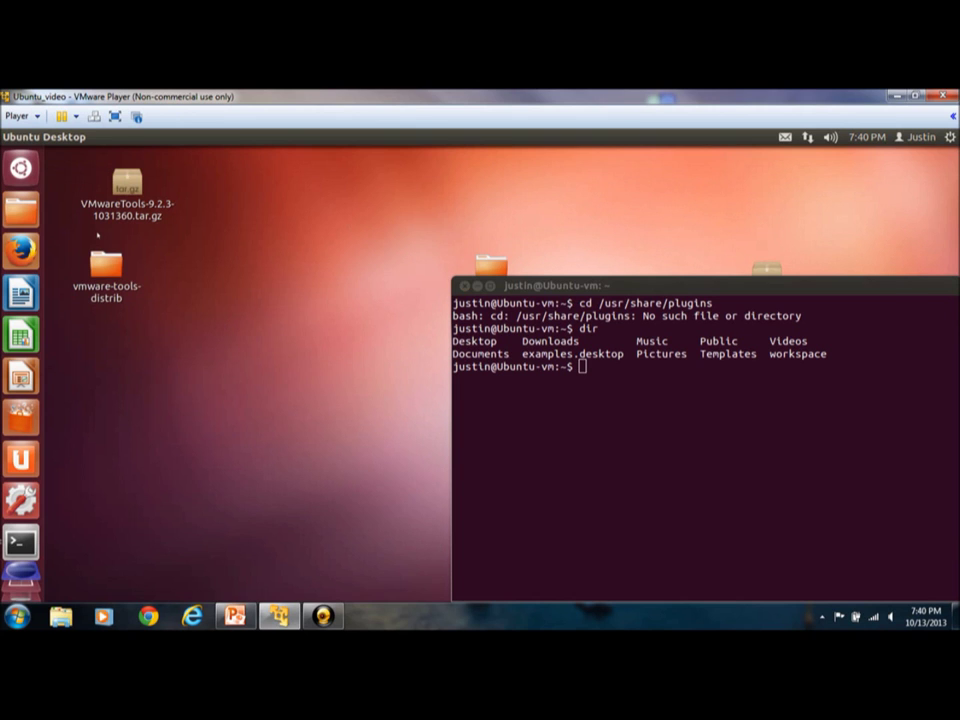
key(super)
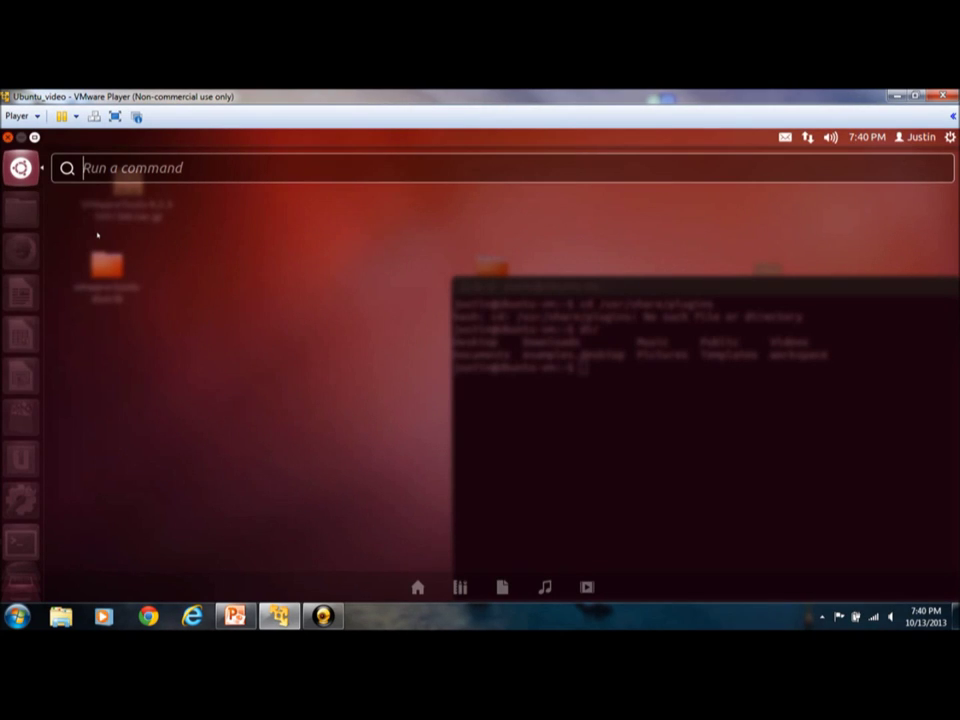